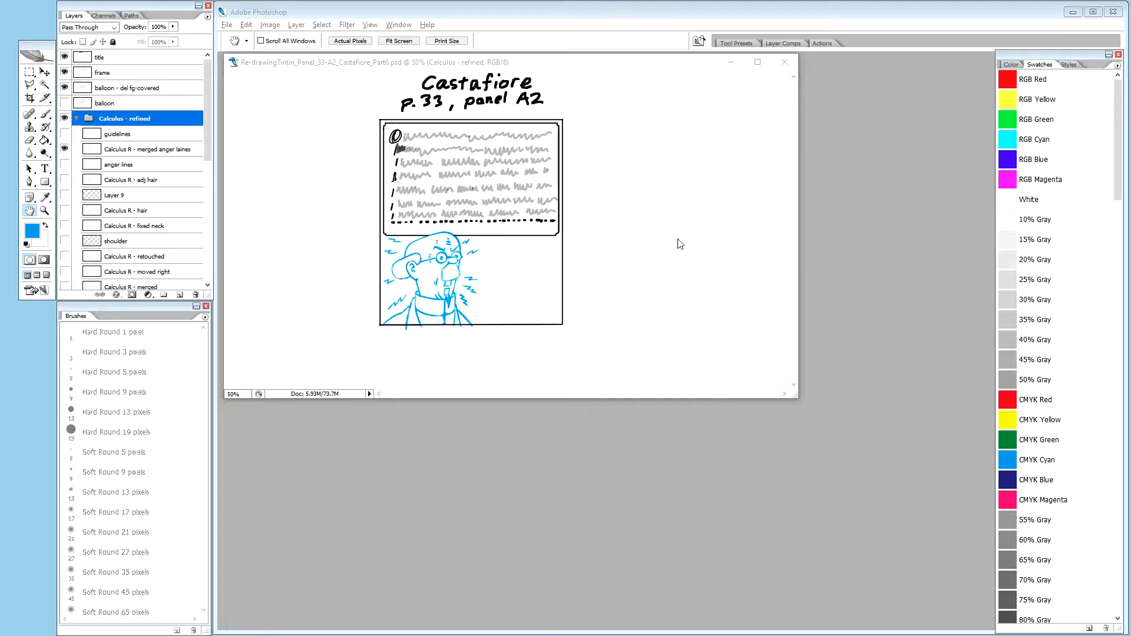
# Step: Zoom the comic panel drawing to 100% and enlarge its document window so the whole panel fits inside
pyautogui.click(558, 63)
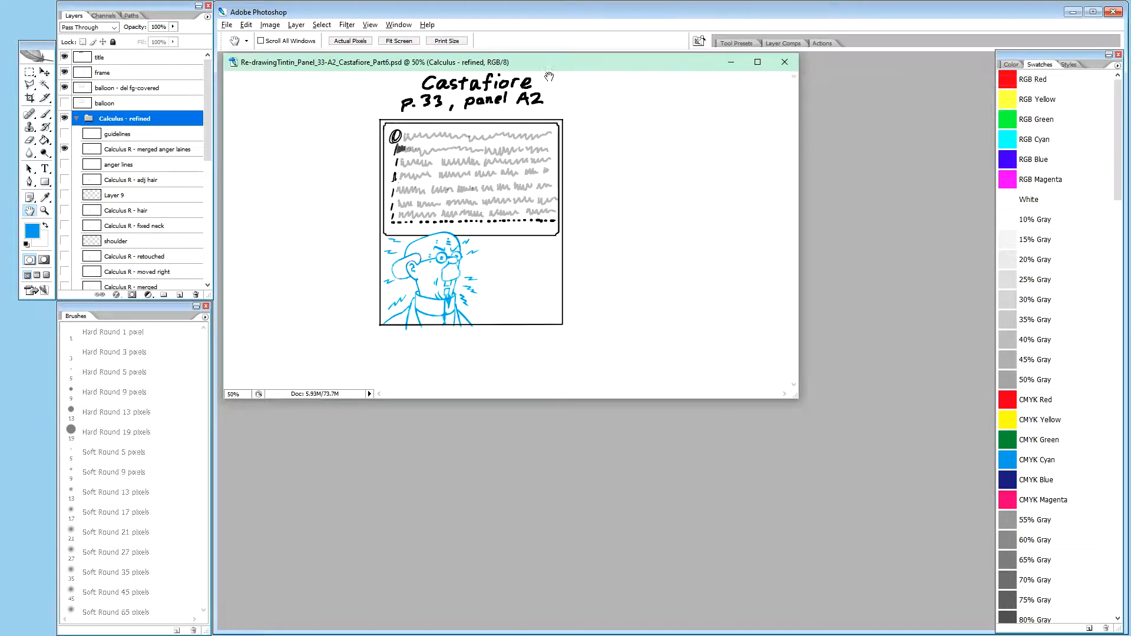
pyautogui.keyDown('ctrl'); pyautogui.click(417, 277); pyautogui.keyUp('ctrl')
pyautogui.keyDown('ctrl'); pyautogui.click(417, 277); pyautogui.keyUp('ctrl')
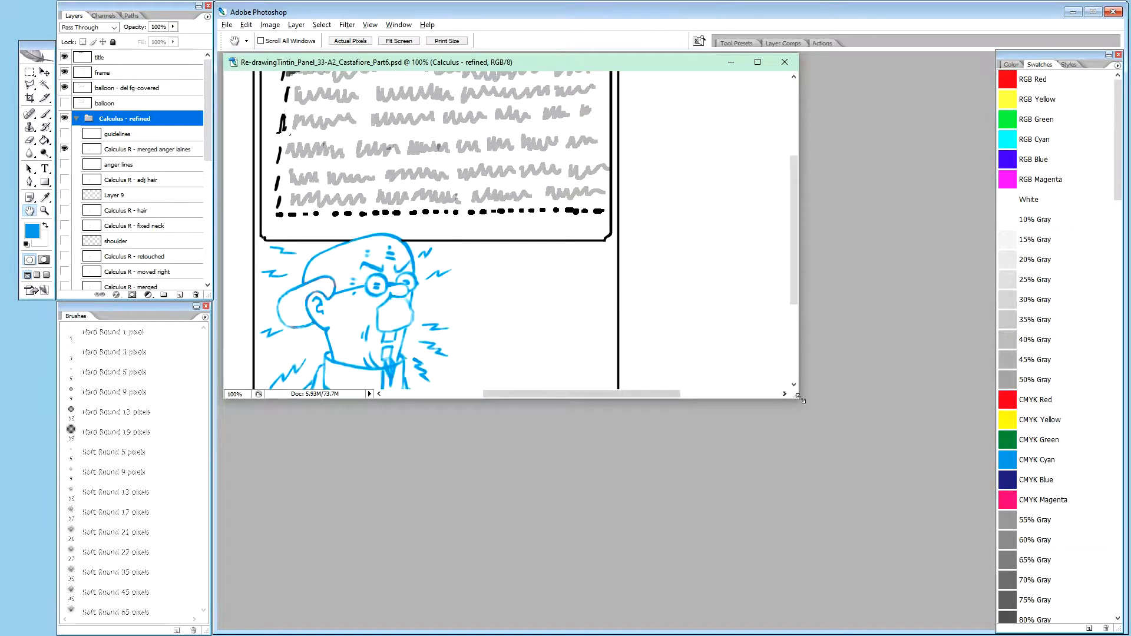
pyautogui.moveTo(796, 395); pyautogui.dragTo(933, 607)
pyautogui.moveTo(518, 361); pyautogui.dragTo(621, 350)
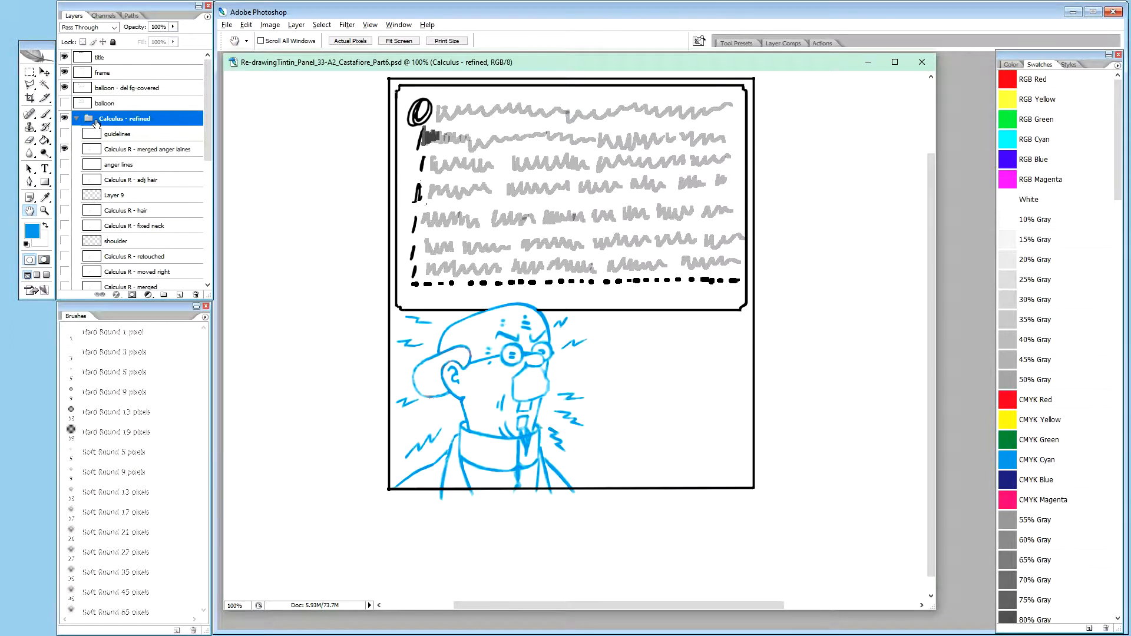
# Step: Collapse the Calculus - refined group and create a new group named "Tintin - refined" directly above it
pyautogui.click(76, 120)
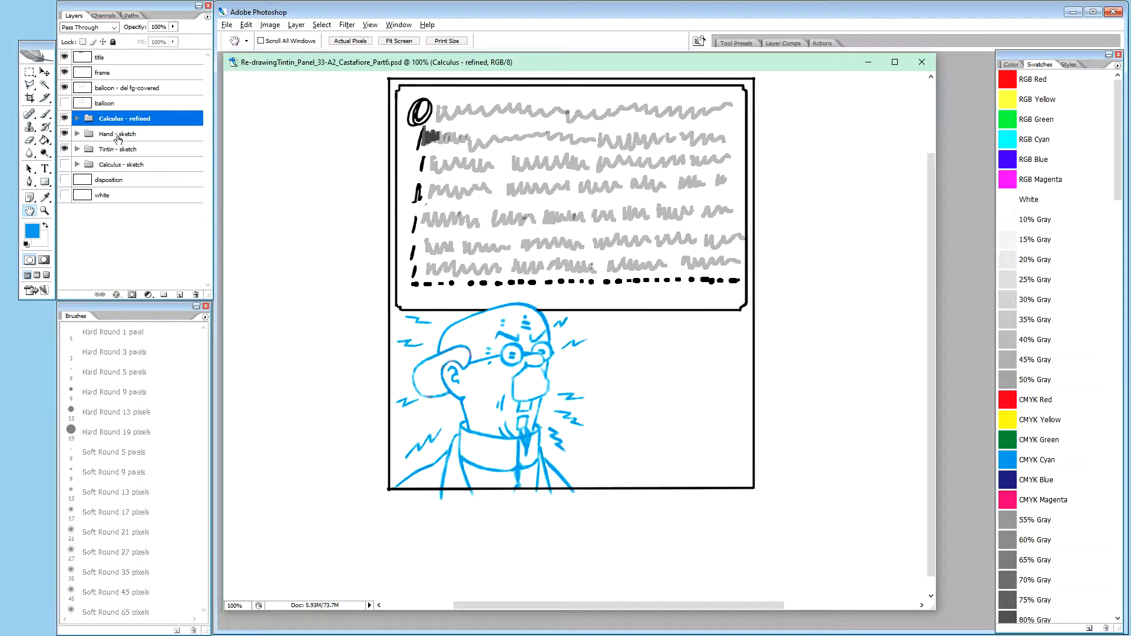
pyautogui.click(120, 134)
pyautogui.click(125, 120)
pyautogui.hotkey('ctrl', 'g')
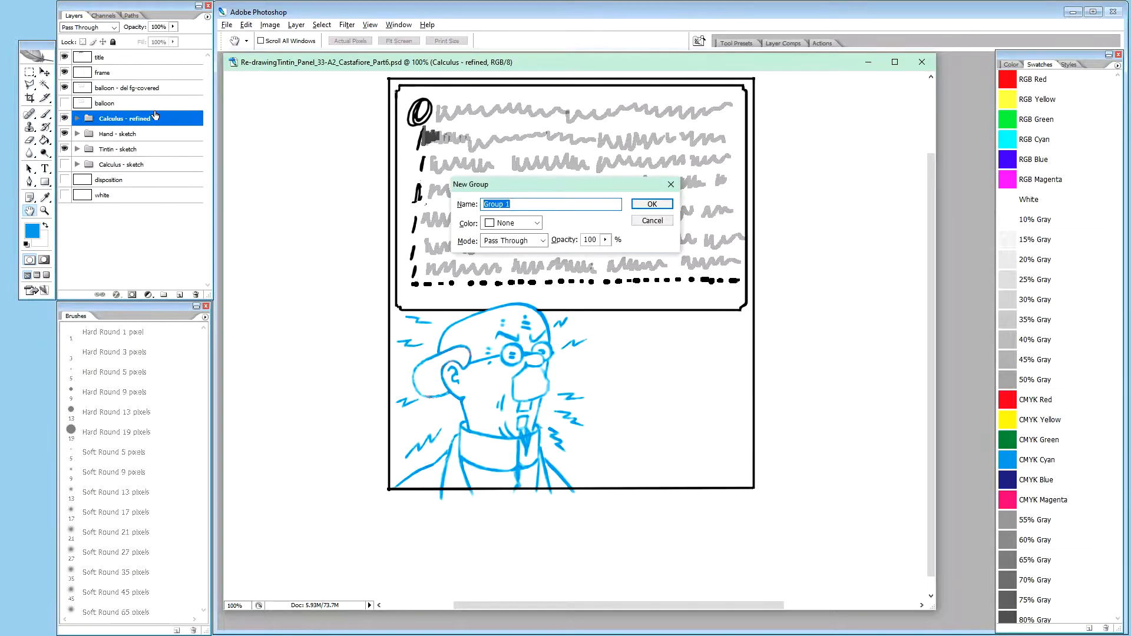
pyautogui.write('Tintin - refined')
pyautogui.press('Return')
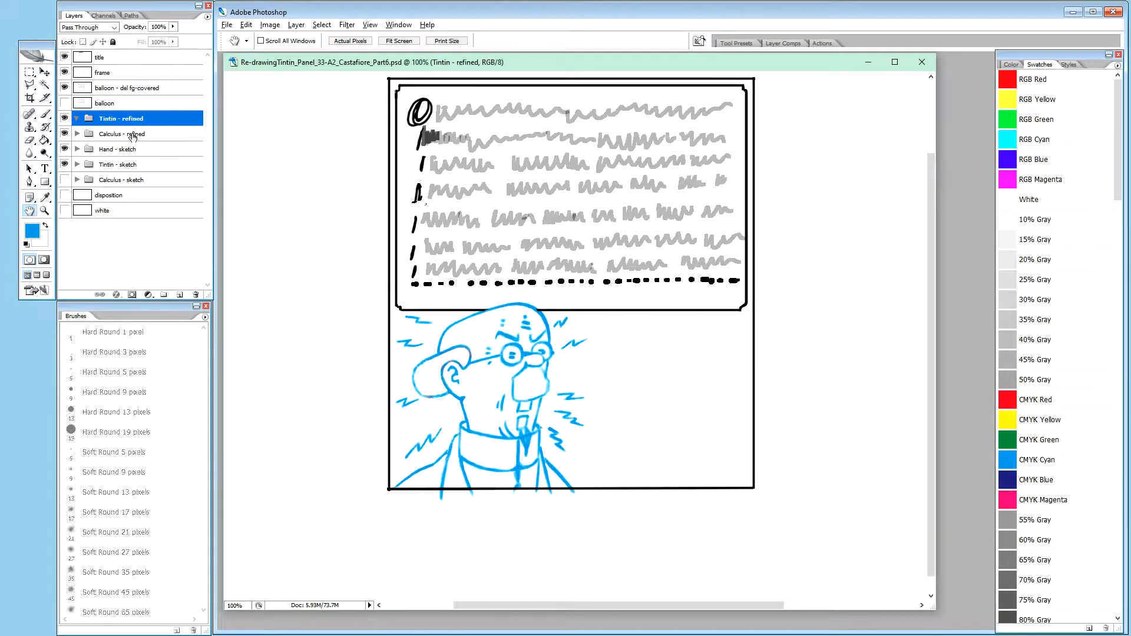
# Step: Copy the white layer into the Tintin - refined group as a visible Multiply layer named "Tintin - refined 1"
pyautogui.click(118, 213)
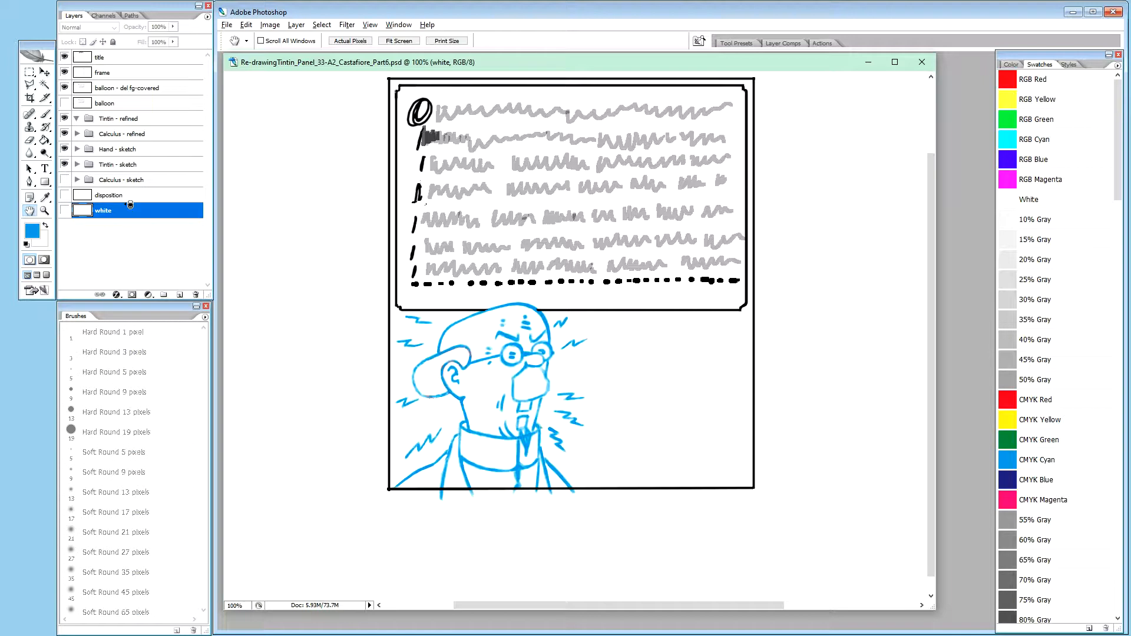
pyautogui.moveTo(119, 210); pyautogui.dragTo(134, 120)
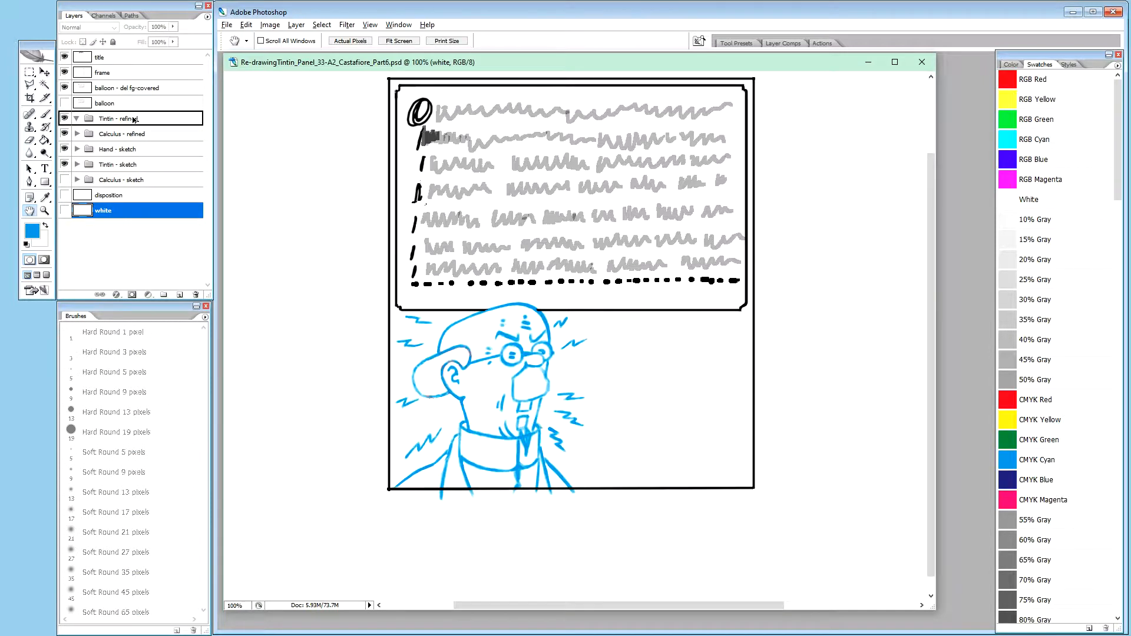
pyautogui.moveTo(134, 120); pyautogui.dragTo(135, 121)
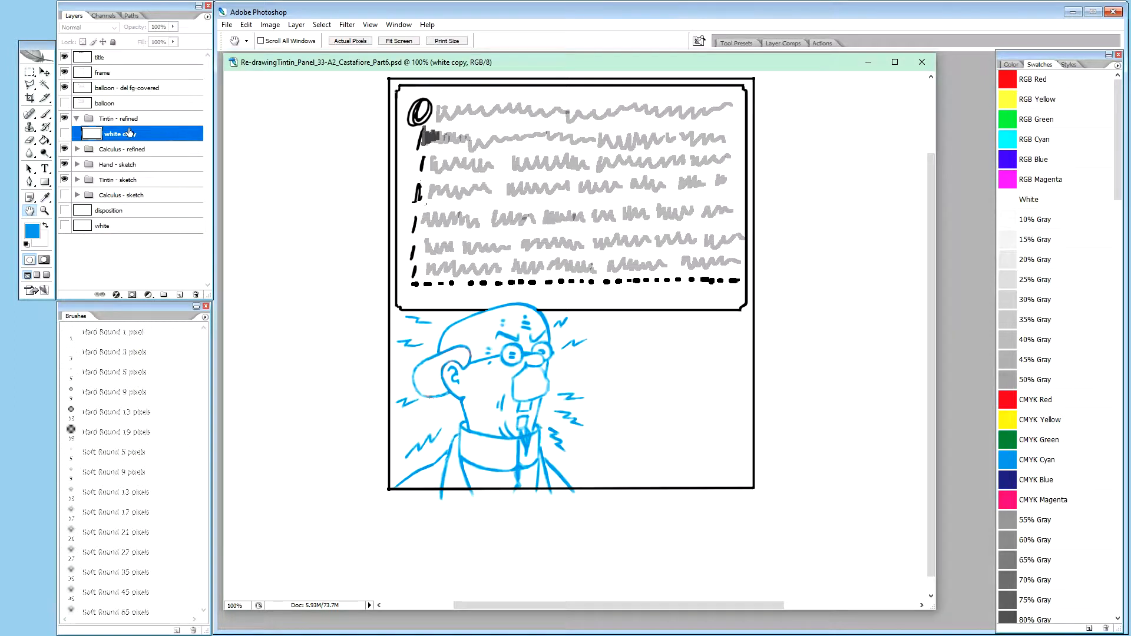
pyautogui.doubleClick(125, 135)
pyautogui.write('Tintin - refined 1')
pyautogui.press('Return')
pyautogui.click(65, 134)
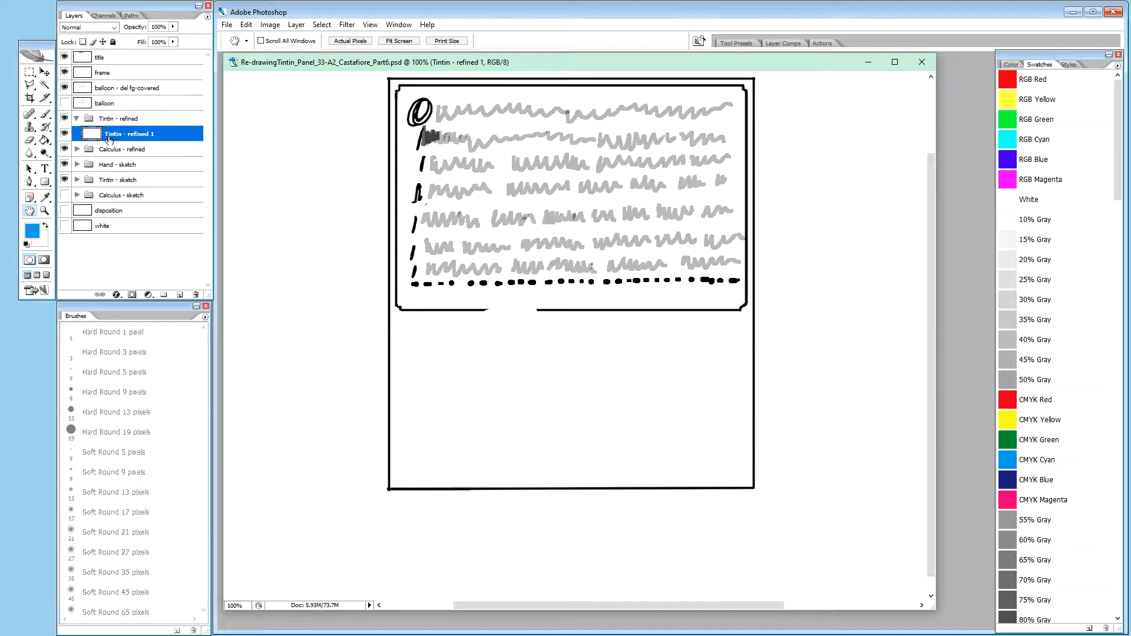
pyautogui.hotkey('shift', 'alt', 'm')
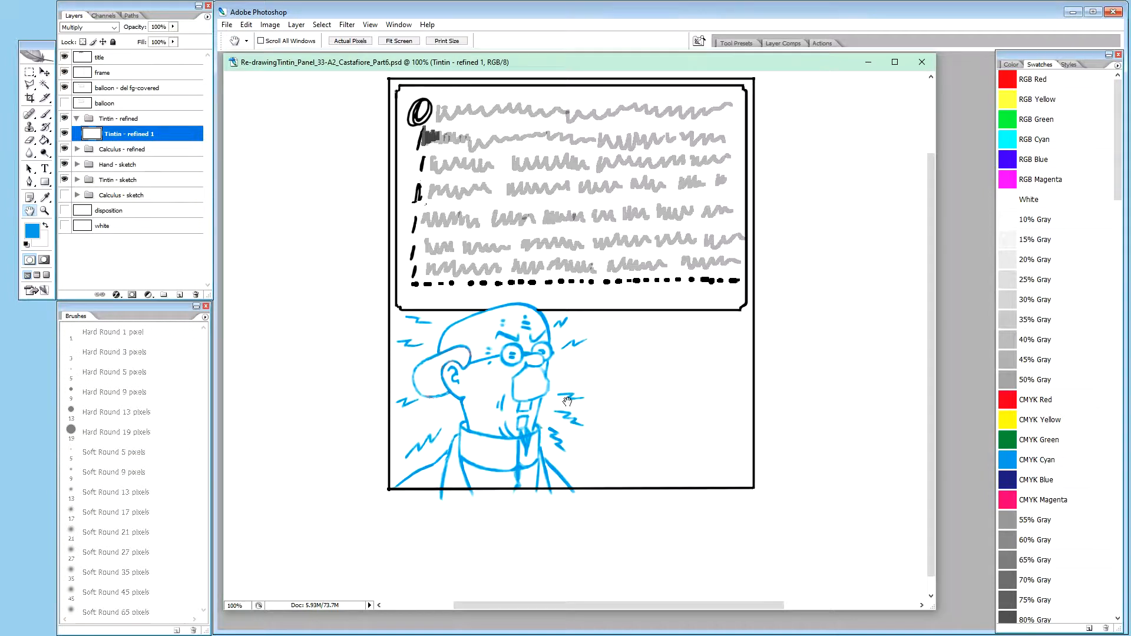
# Step: Hide the Hand - sketch group and set the "Calculus R - merged anger laines" layer to Multiply
pyautogui.click(76, 181)
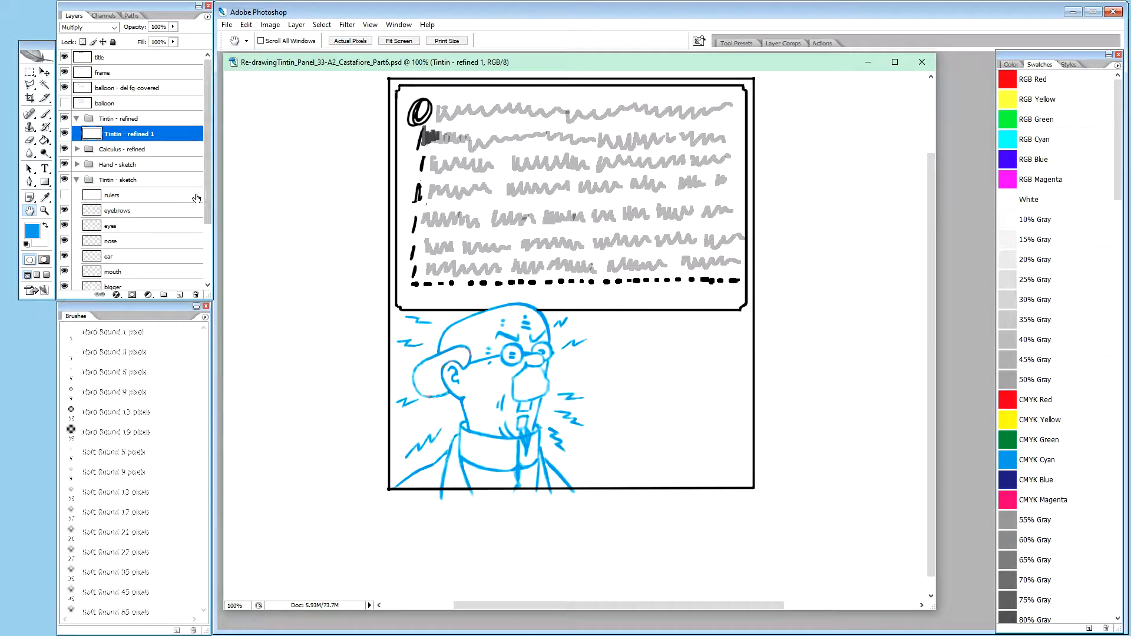
pyautogui.scroll(-1, 208, 189)
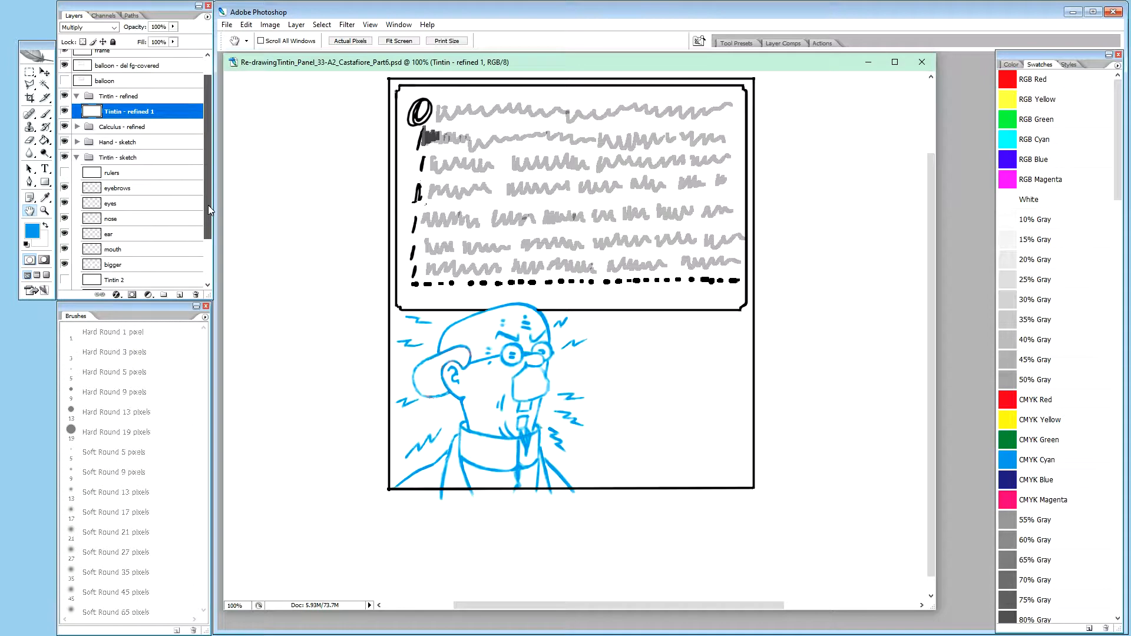
pyautogui.click(65, 128)
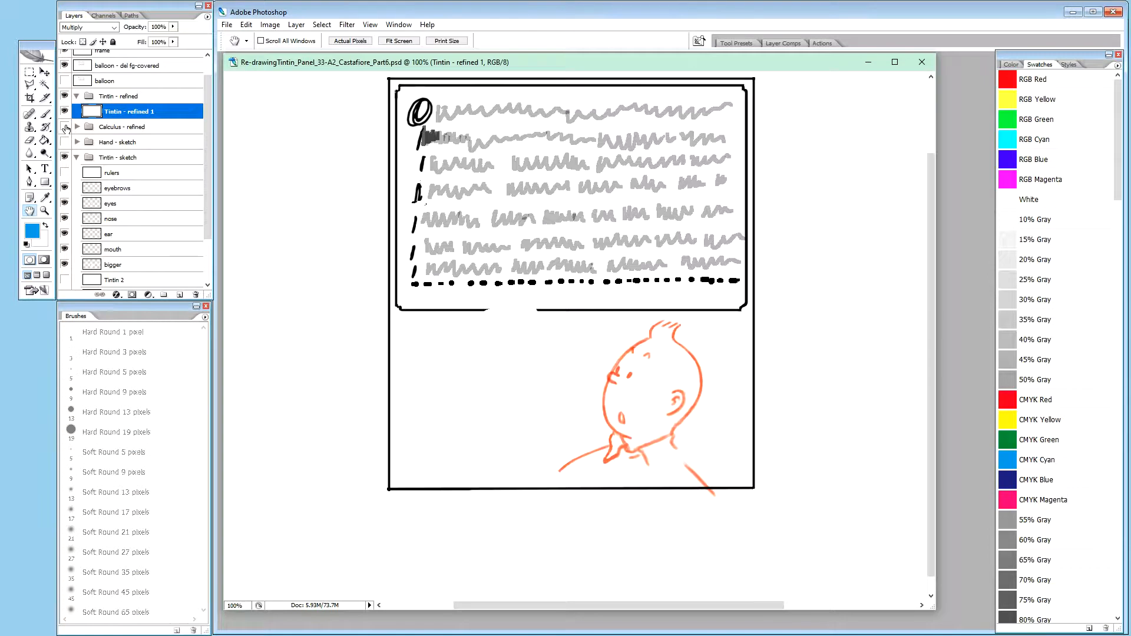
pyautogui.click(65, 128)
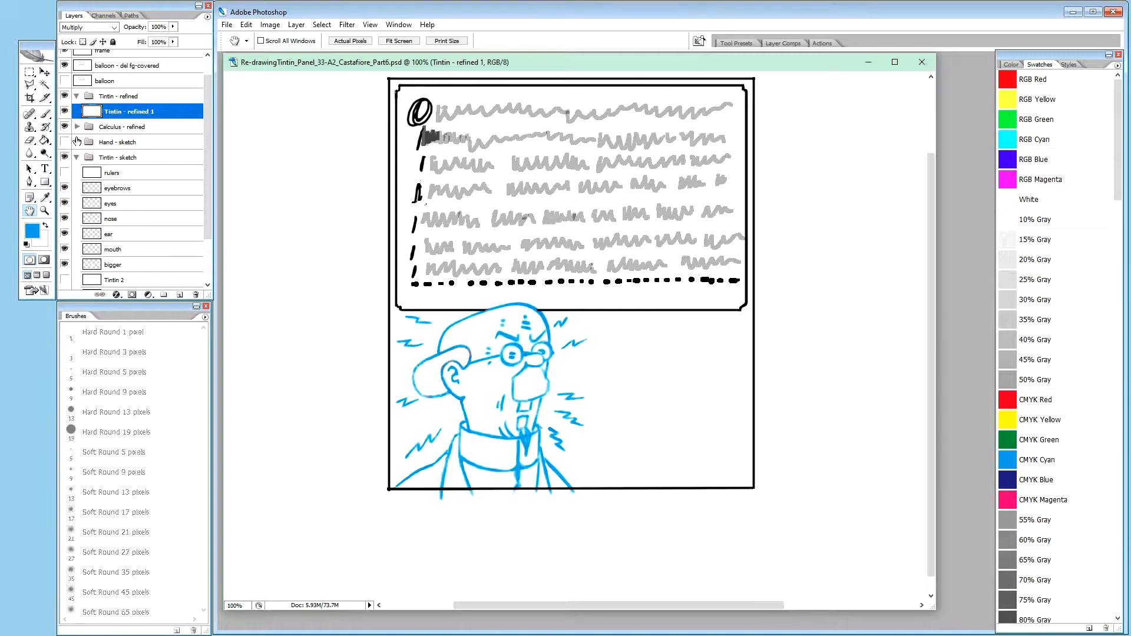
pyautogui.click(77, 126)
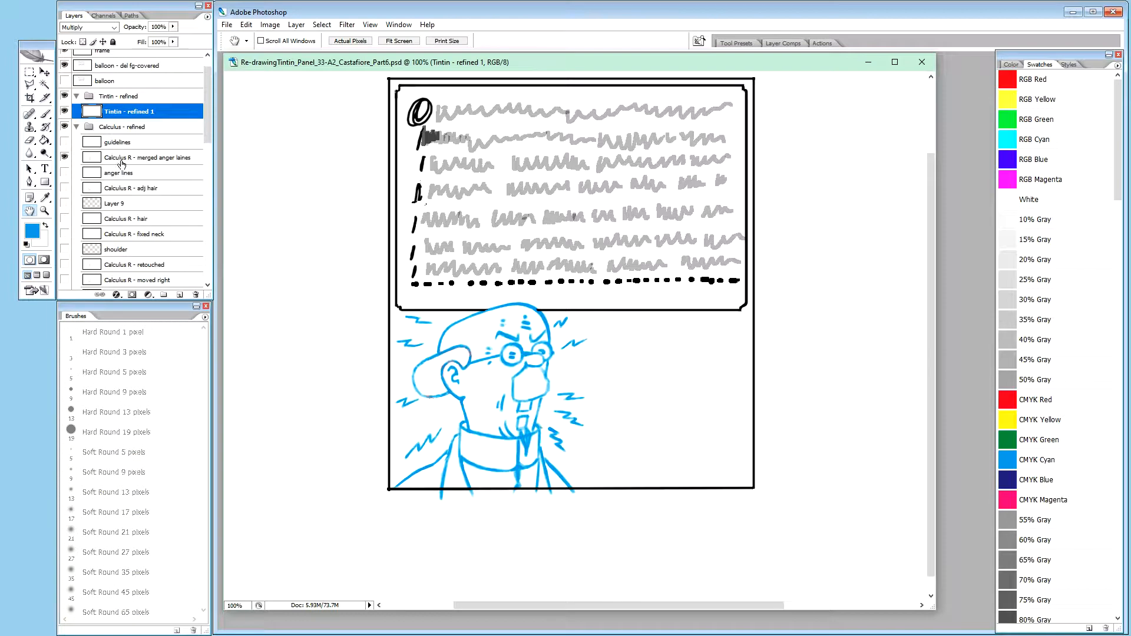
pyautogui.click(149, 158)
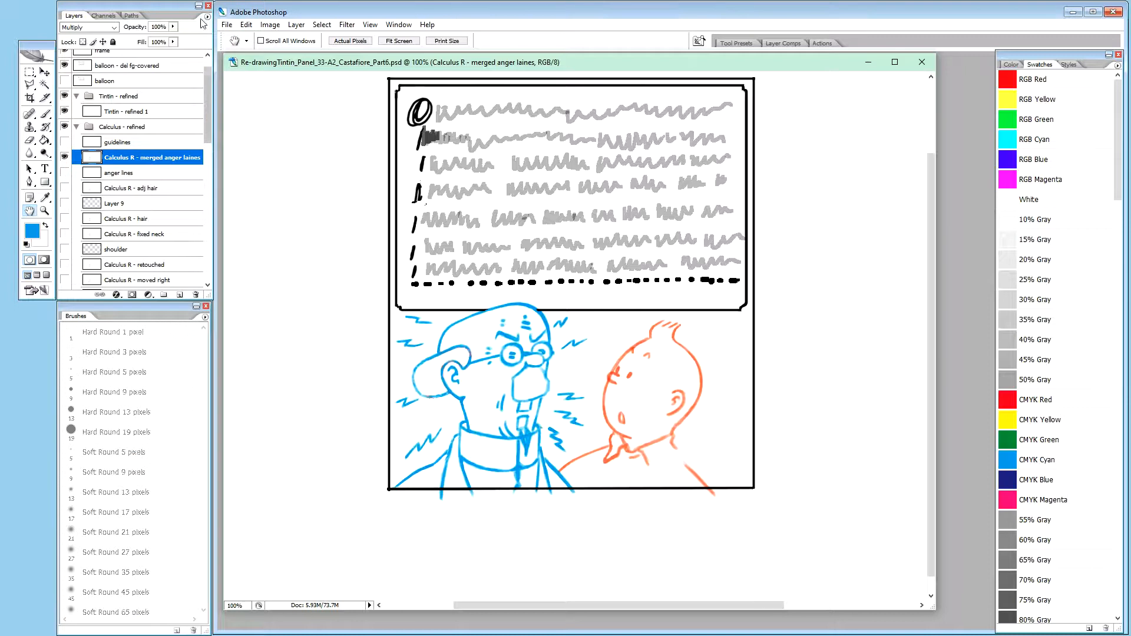
pyautogui.click(77, 128)
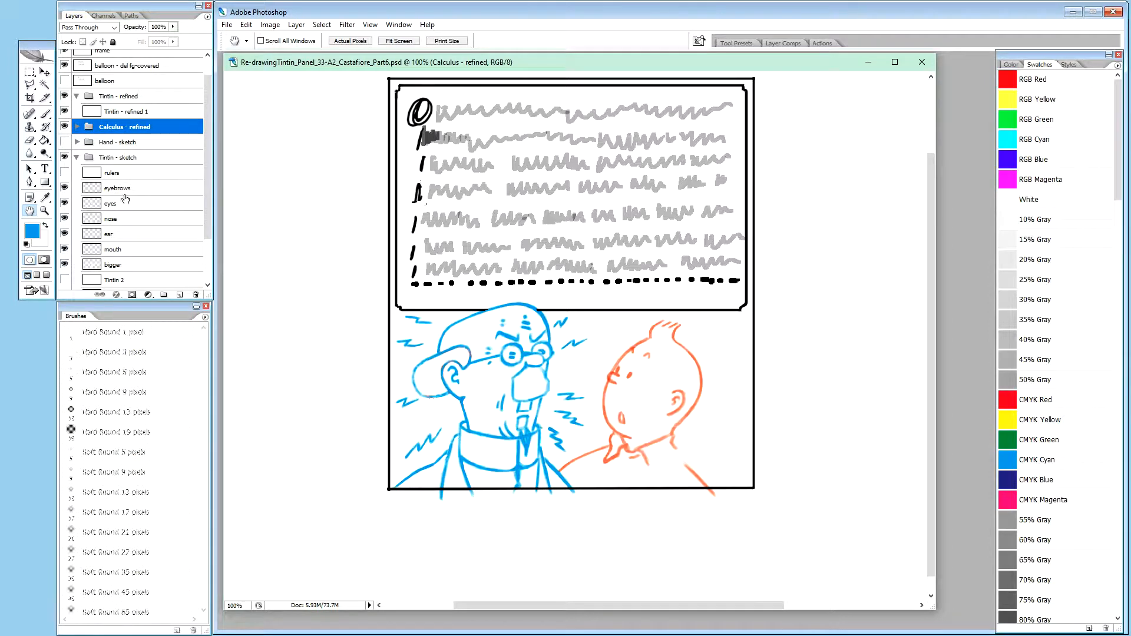
# Step: Rename the layer in the Tintin - refined group to "Tintin R - start" and keep it selected
pyautogui.doubleClick(123, 112)
pyautogui.click(125, 112)
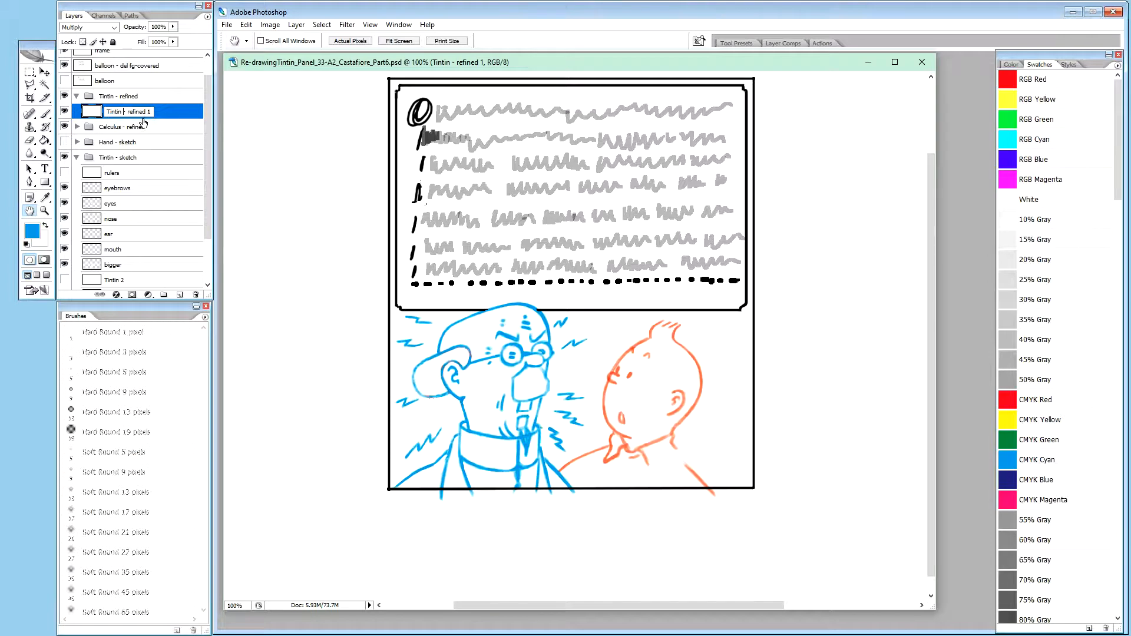
pyautogui.write('R - start')
pyautogui.press('Return')
pyautogui.click(136, 126)
pyautogui.click(131, 115)
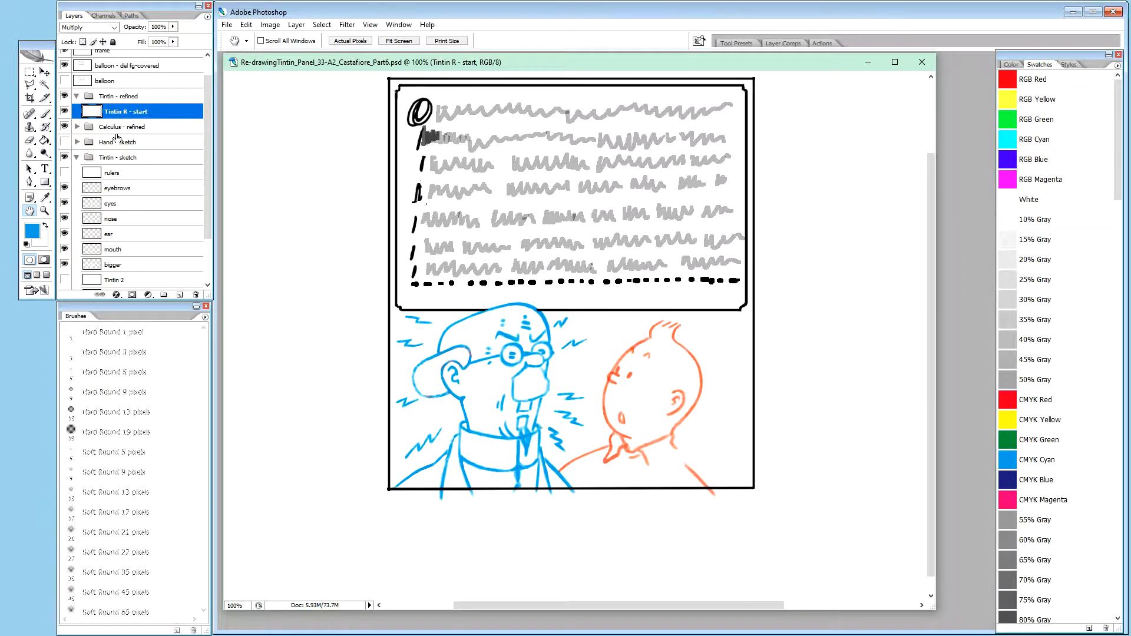
# Step: Show the Hand - sketch group together with the orange Tintin sketch at 200% zoom
pyautogui.click(557, 362)
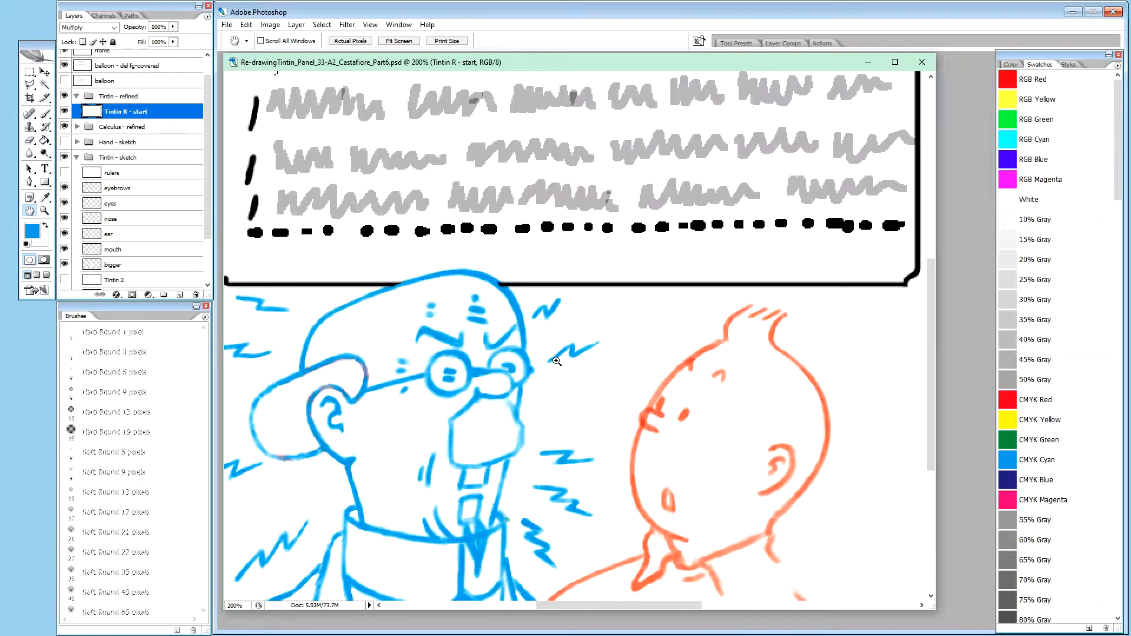
pyautogui.moveTo(646, 357); pyautogui.dragTo(625, 267)
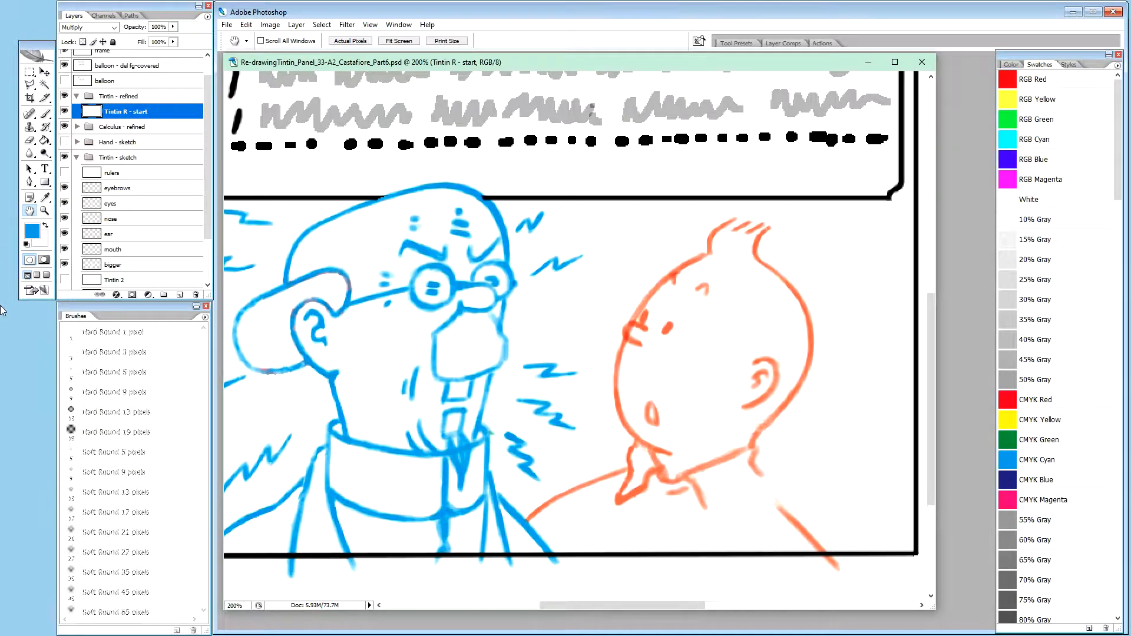
pyautogui.hotkey('ctrl', 'Tab')
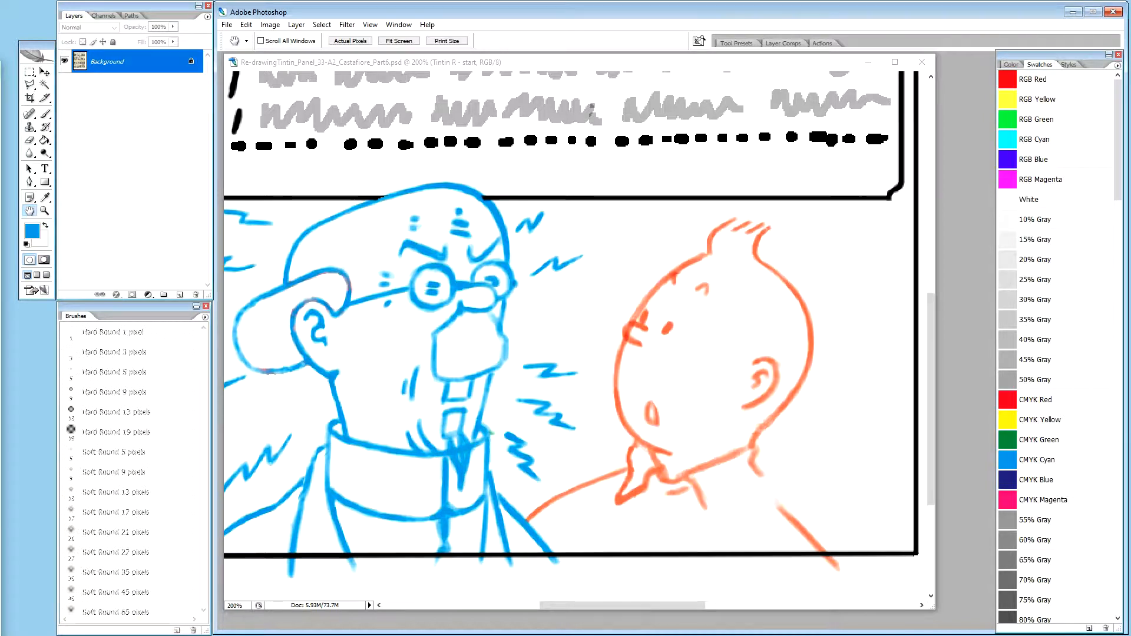
pyautogui.click(399, 66)
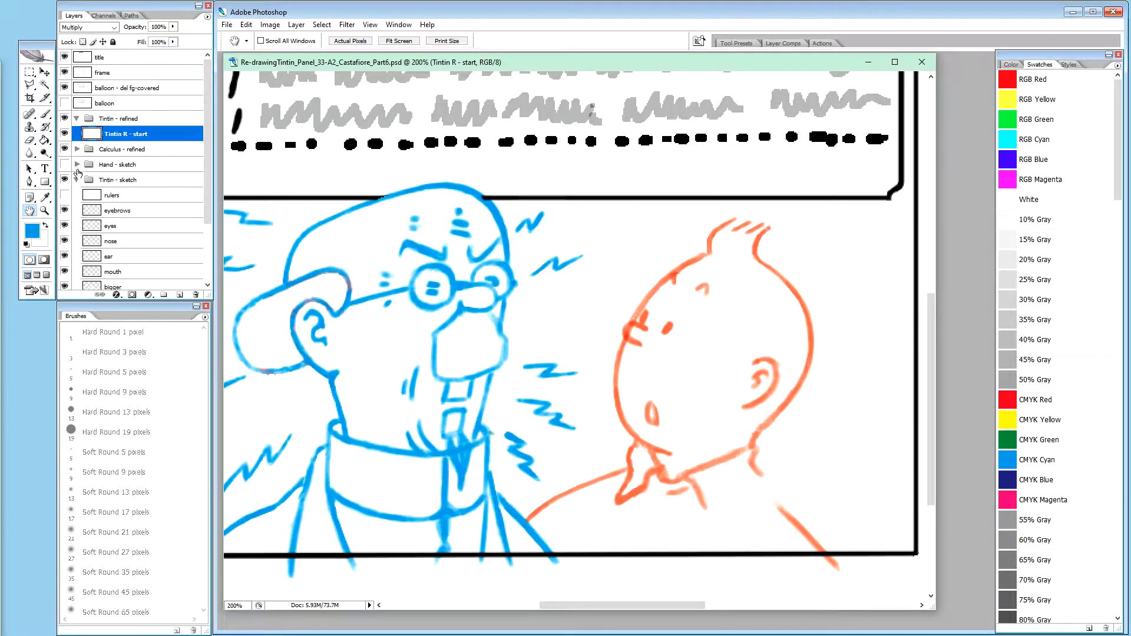
pyautogui.click(77, 165)
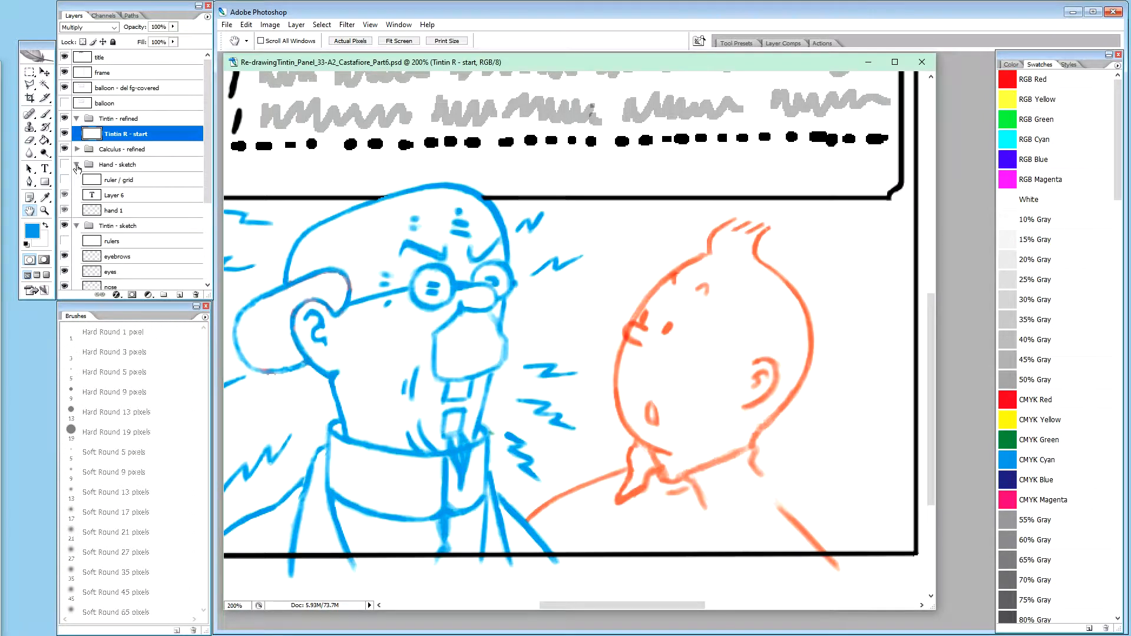
pyautogui.click(65, 196)
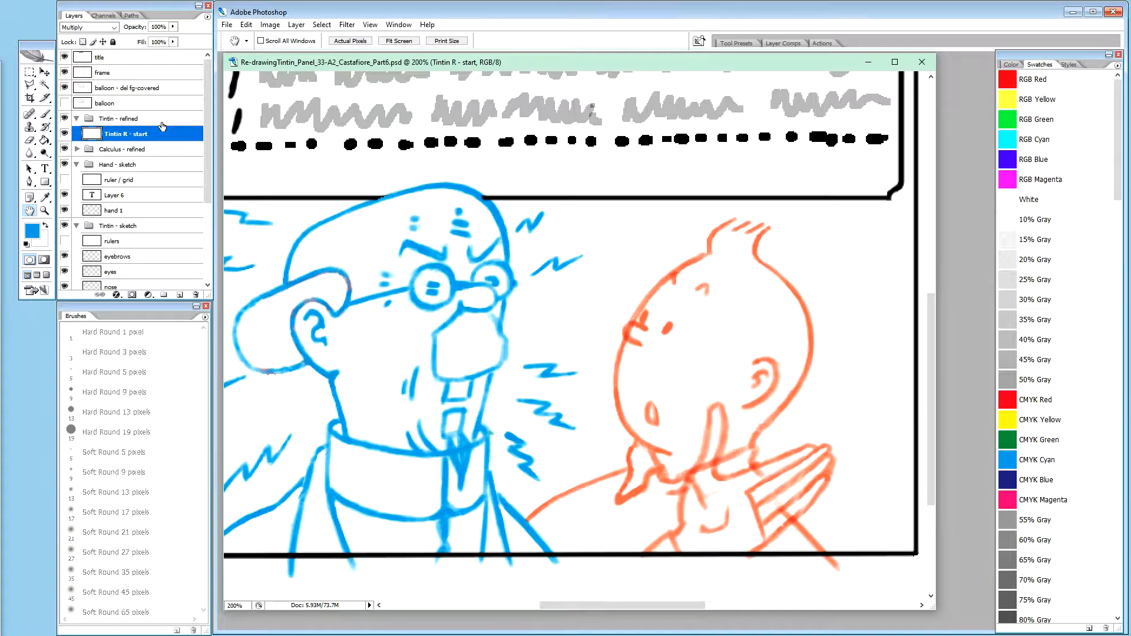
# Step: Duplicate the Tintin R - start layer and name the copy "guidelines"
pyautogui.click(125, 150)
pyautogui.click(132, 133)
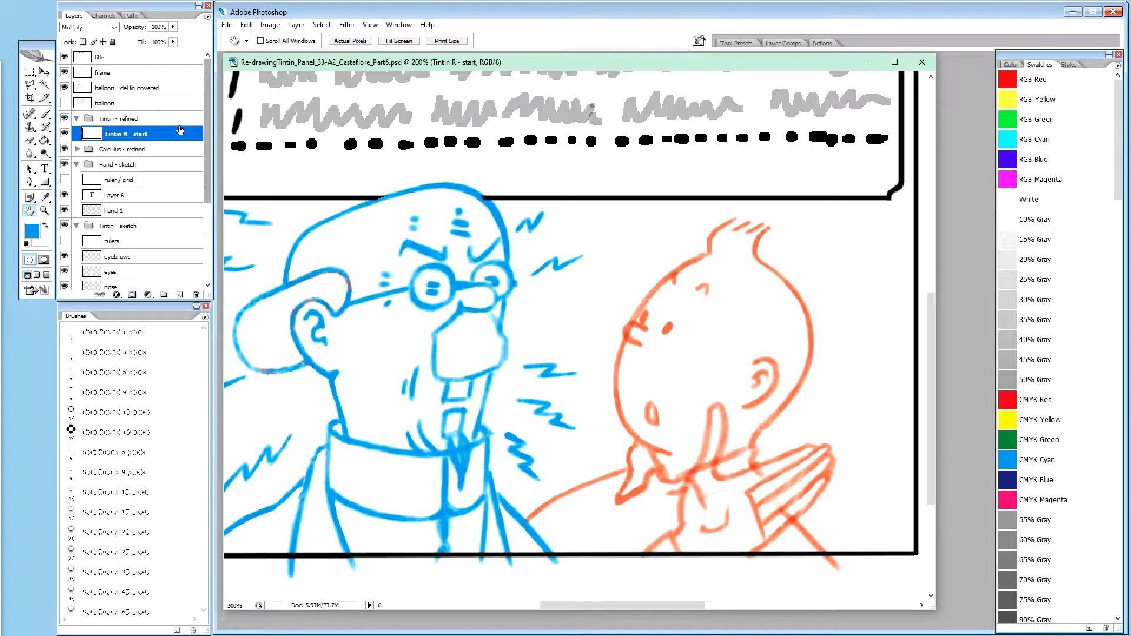
pyautogui.hotkey('ctrl', 'j')
pyautogui.doubleClick(124, 134)
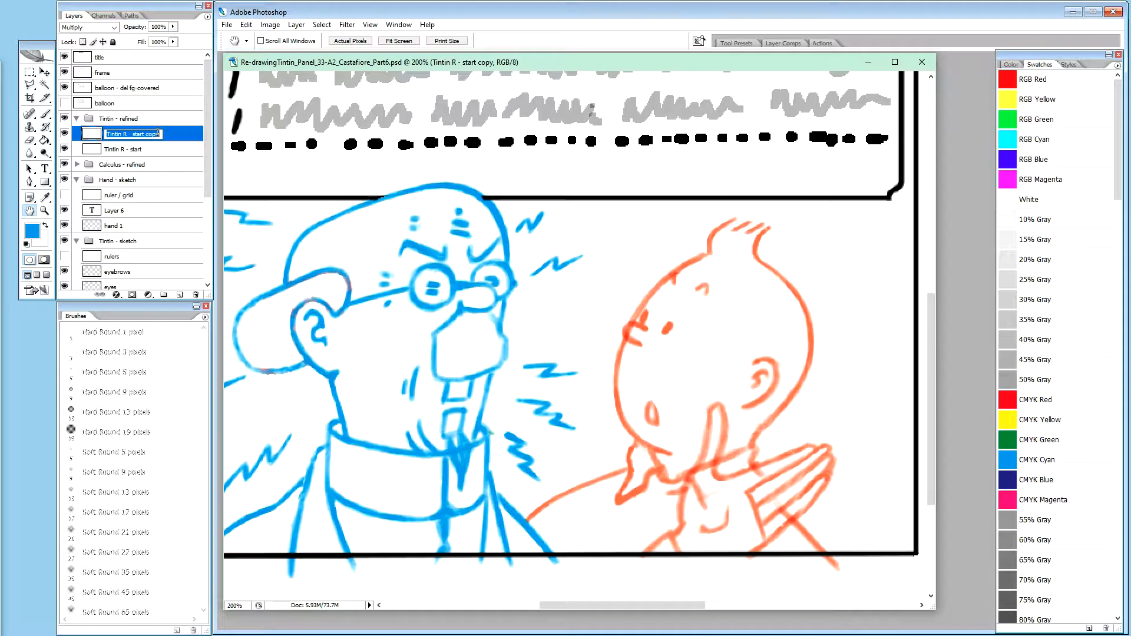
pyautogui.write('guidelines')
pyautogui.press('Return')
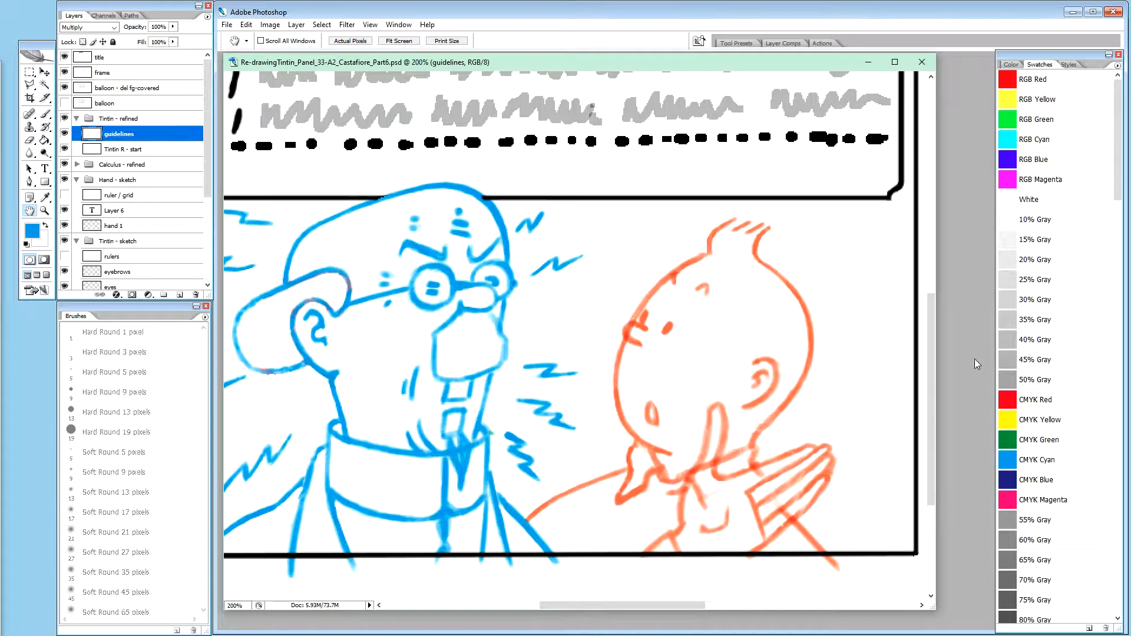
# Step: Brush a straight vertical guideline in CMYK Green along the fingertips of Tintin's raised hand, from the lower frame up to the balloon
pyautogui.click(1043, 443)
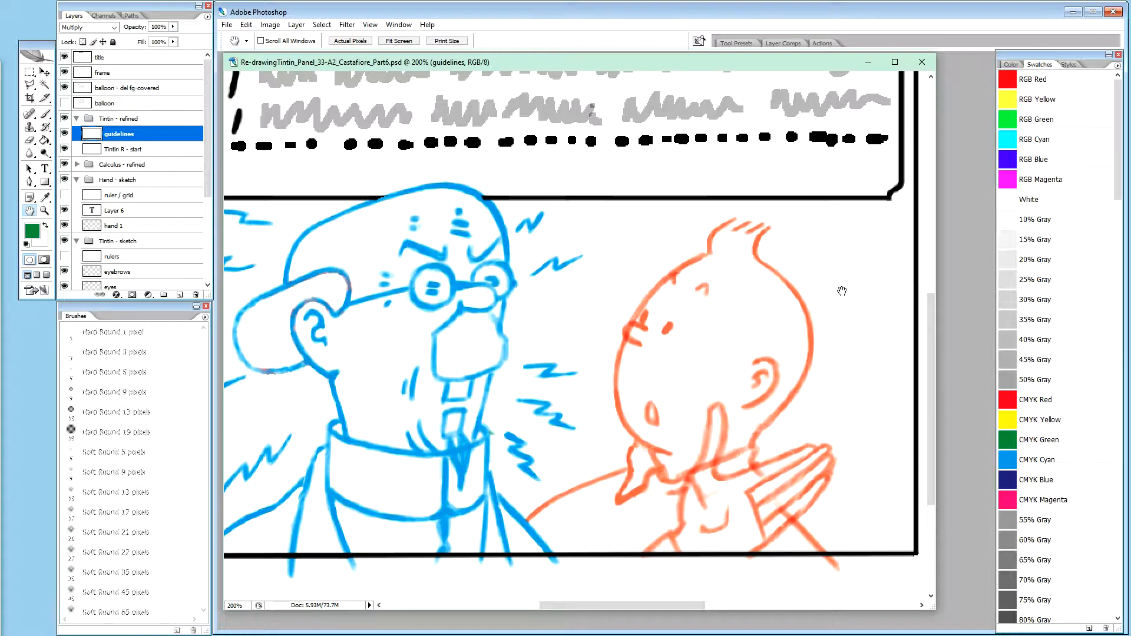
pyautogui.press('b')
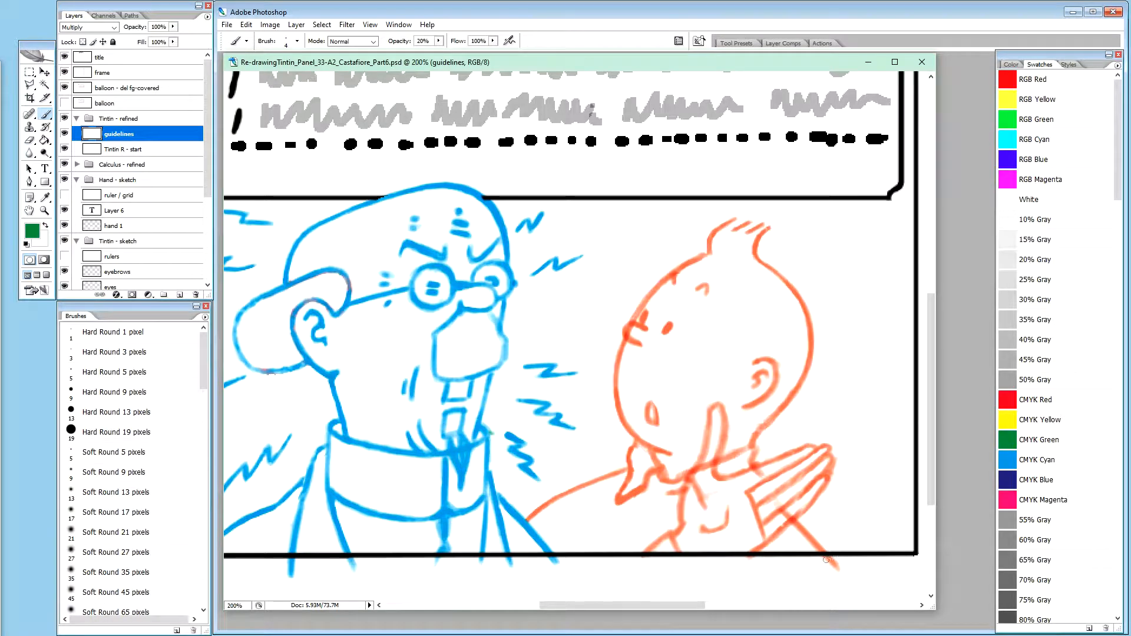
pyautogui.moveTo(825, 544); pyautogui.dragTo(843, 196)
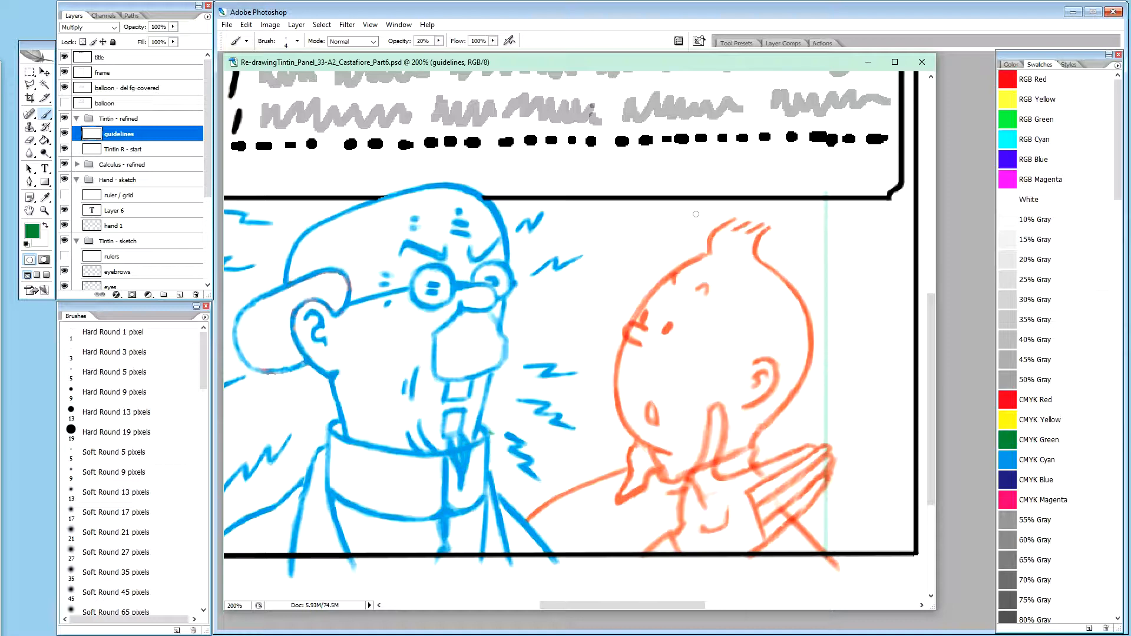
# Step: Brush a straight horizontal green guideline just above Tintin's hair, crossing the vertical guideline
pyautogui.press('z')
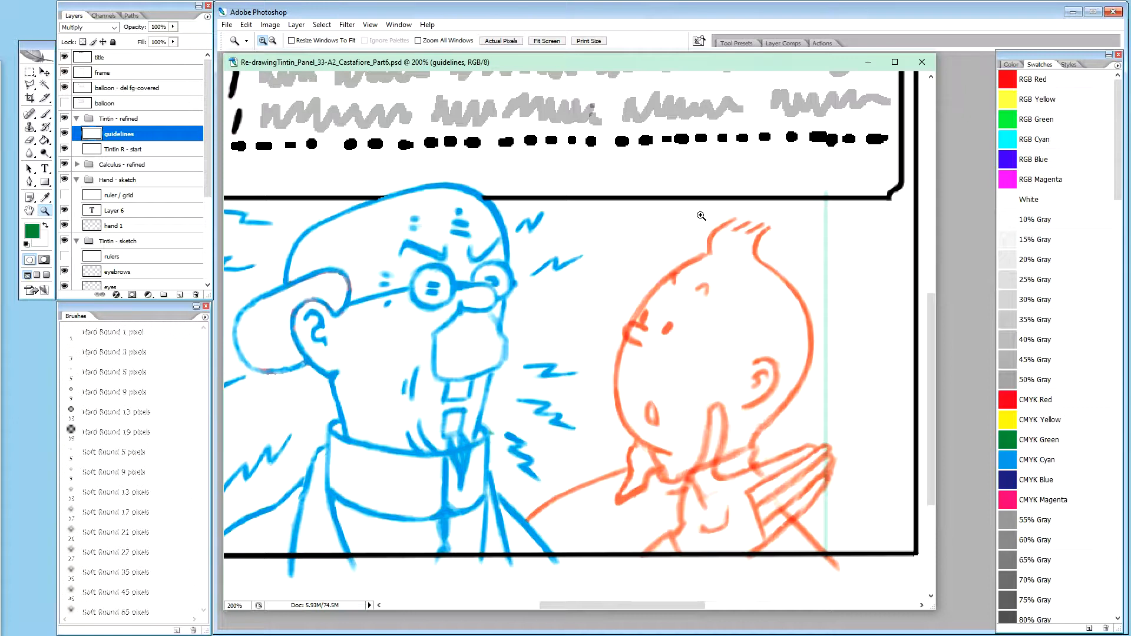
pyautogui.press('b')
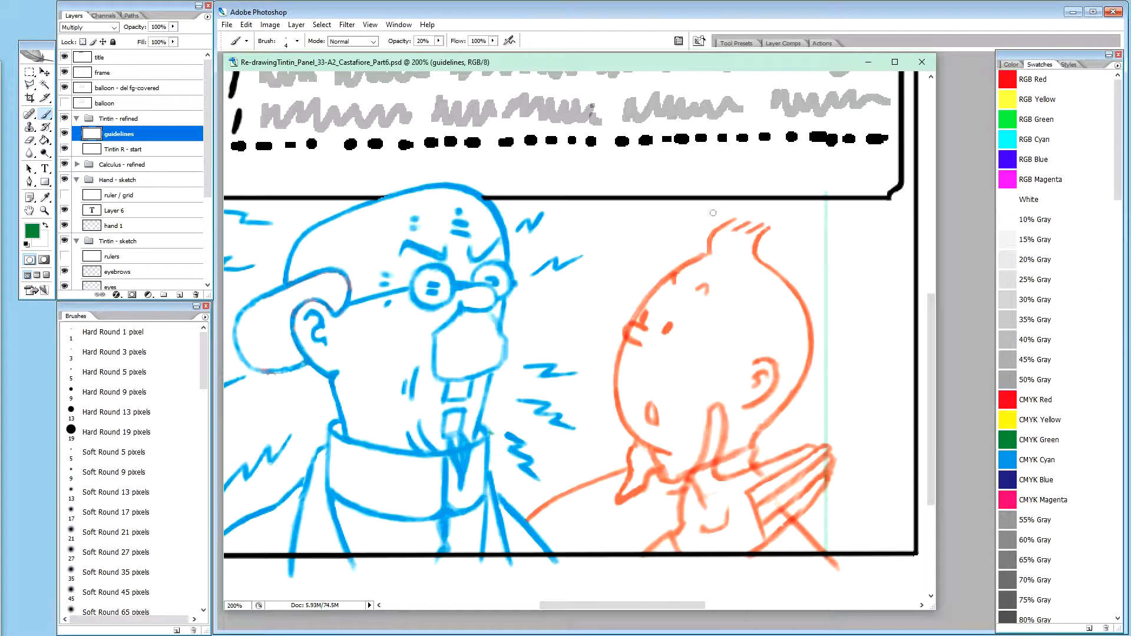
pyautogui.moveTo(713, 212)
pyautogui.mouseDown()
pyautogui.moveTo(873, 216)
pyautogui.moveTo(676, 219)
pyautogui.mouseUp()
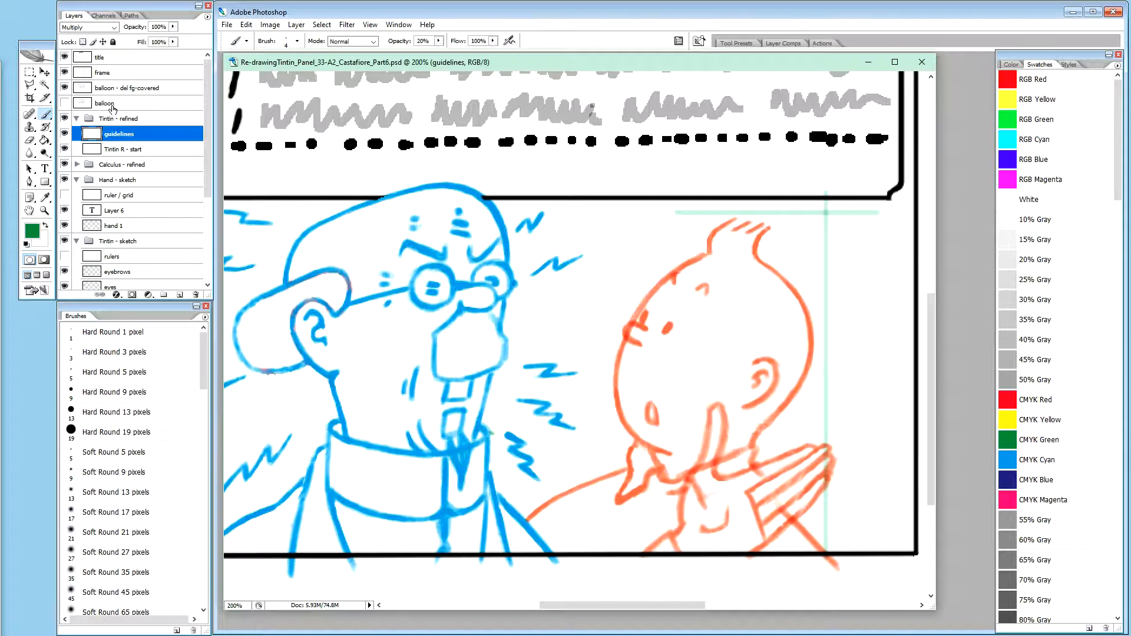
# Step: Brush Tintin's forearm line in CMYK Cyan on the Tintin R - start layer, from below the raised hand to the lower frame
pyautogui.click(133, 150)
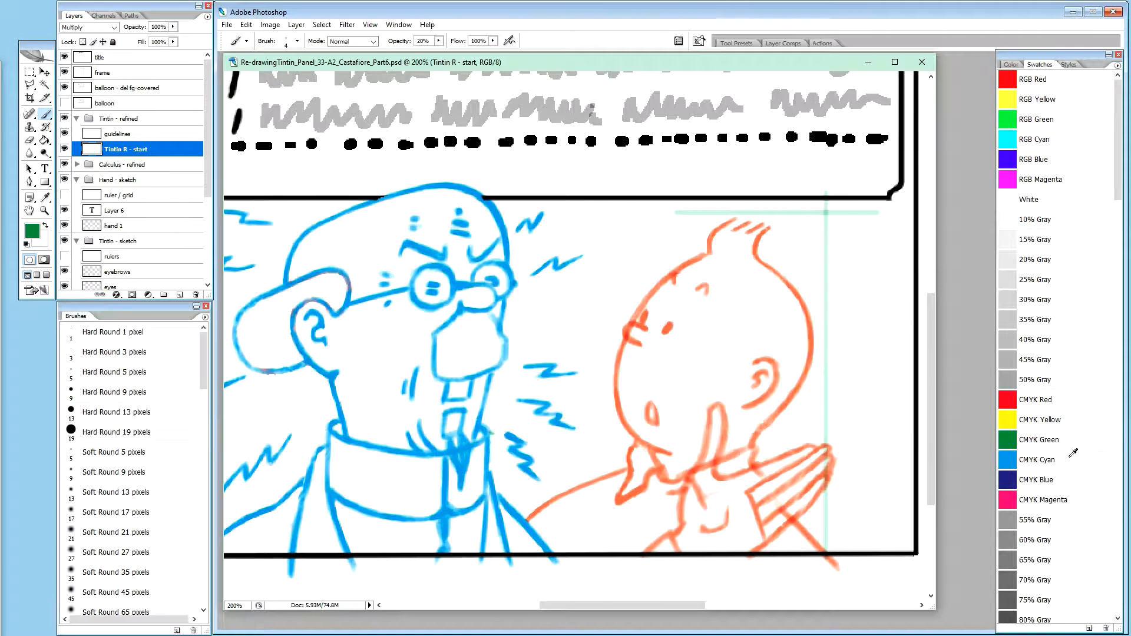
pyautogui.click(1049, 459)
pyautogui.moveTo(798, 522); pyautogui.dragTo(816, 548)
pyautogui.moveTo(800, 525); pyautogui.dragTo(822, 551)
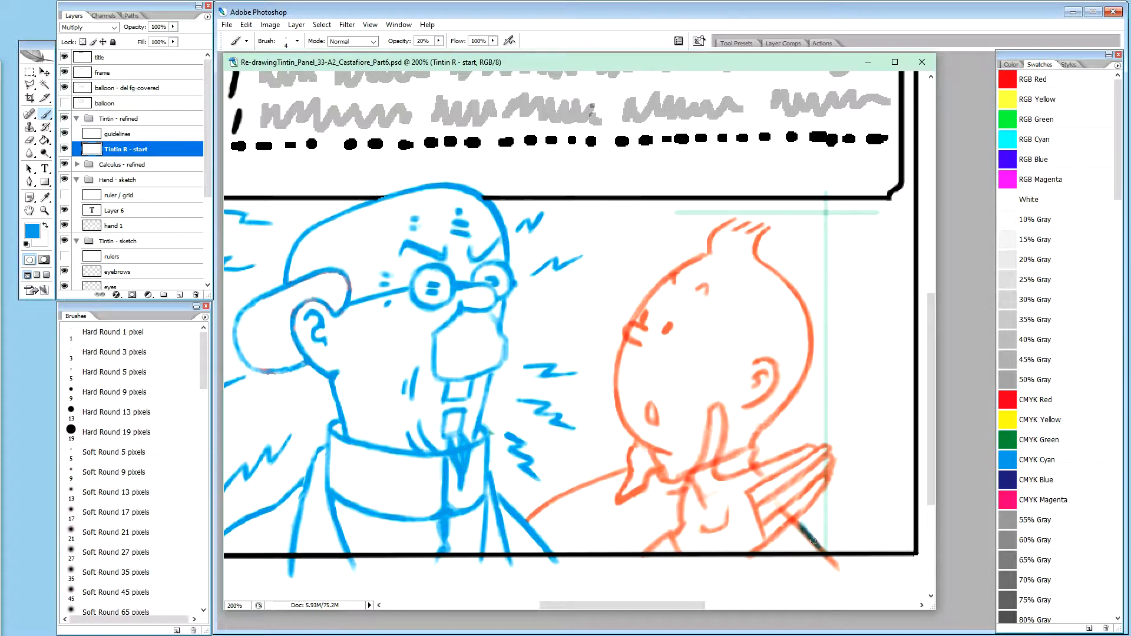
pyautogui.press('x')
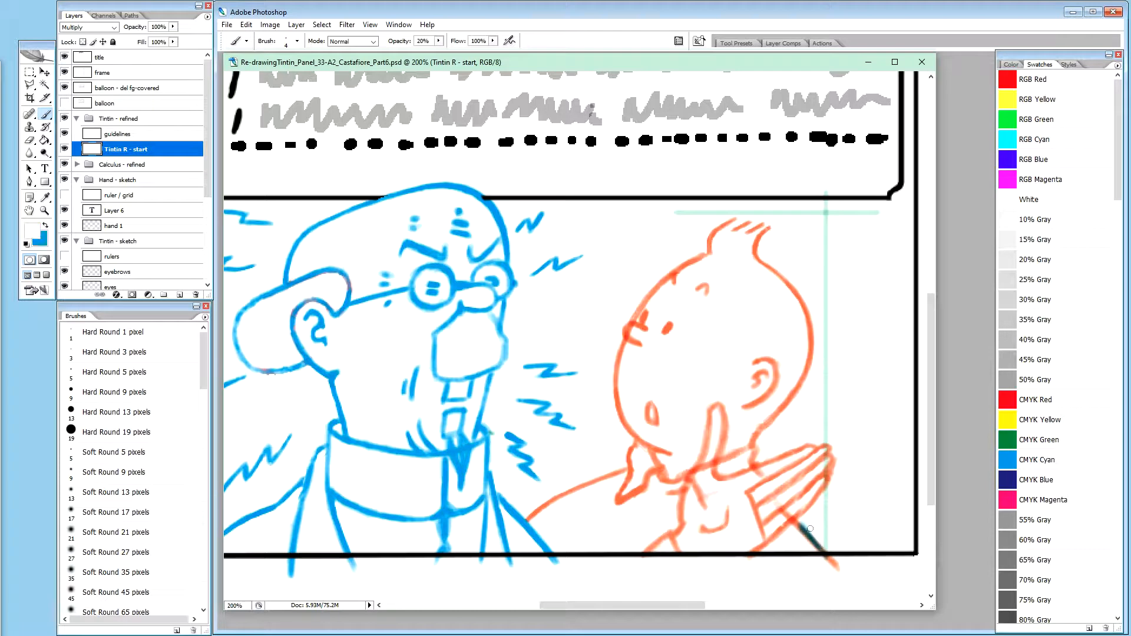
pyautogui.press('x')
# Step: Trace both of Tintin's eyebrows in cyan over the orange sketch
pyautogui.click(695, 285)
pyautogui.moveTo(701, 281); pyautogui.dragTo(705, 285)
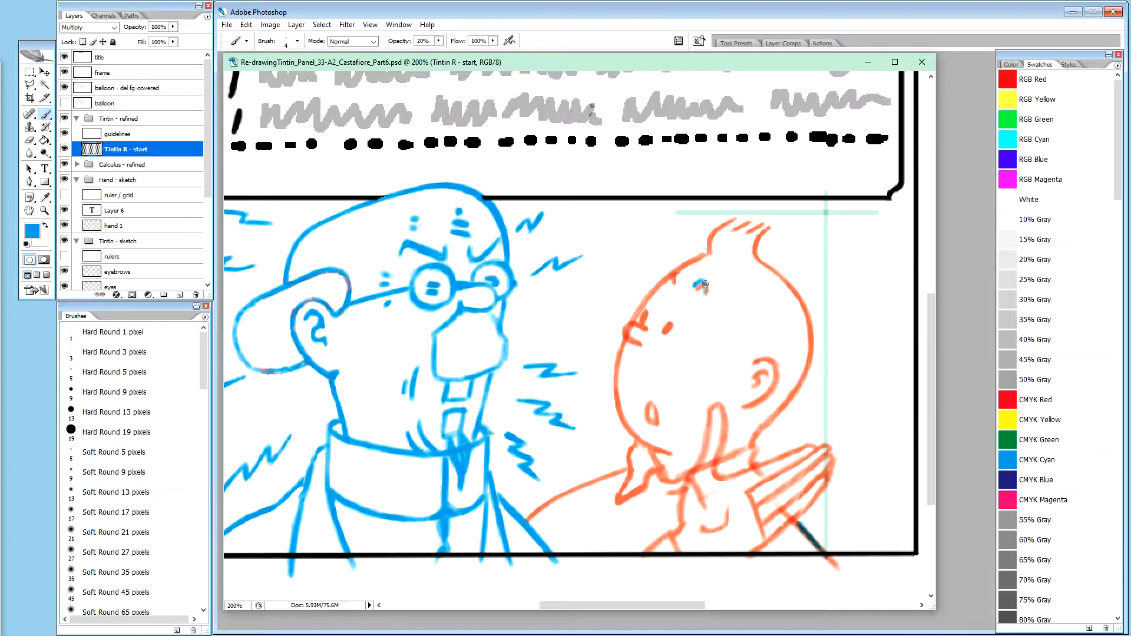
pyautogui.moveTo(697, 286); pyautogui.dragTo(702, 282)
pyautogui.moveTo(696, 286); pyautogui.dragTo(704, 283)
pyautogui.moveTo(704, 287); pyautogui.dragTo(704, 282)
pyautogui.moveTo(676, 274); pyautogui.dragTo(676, 276)
# Step: Trace Tintin's quiff in cyan, including its front curve, spiky strands on top and the rear curve down to the head
pyautogui.moveTo(706, 252)
pyautogui.mouseDown()
pyautogui.moveTo(704, 246)
pyautogui.moveTo(730, 216)
pyautogui.mouseUp()
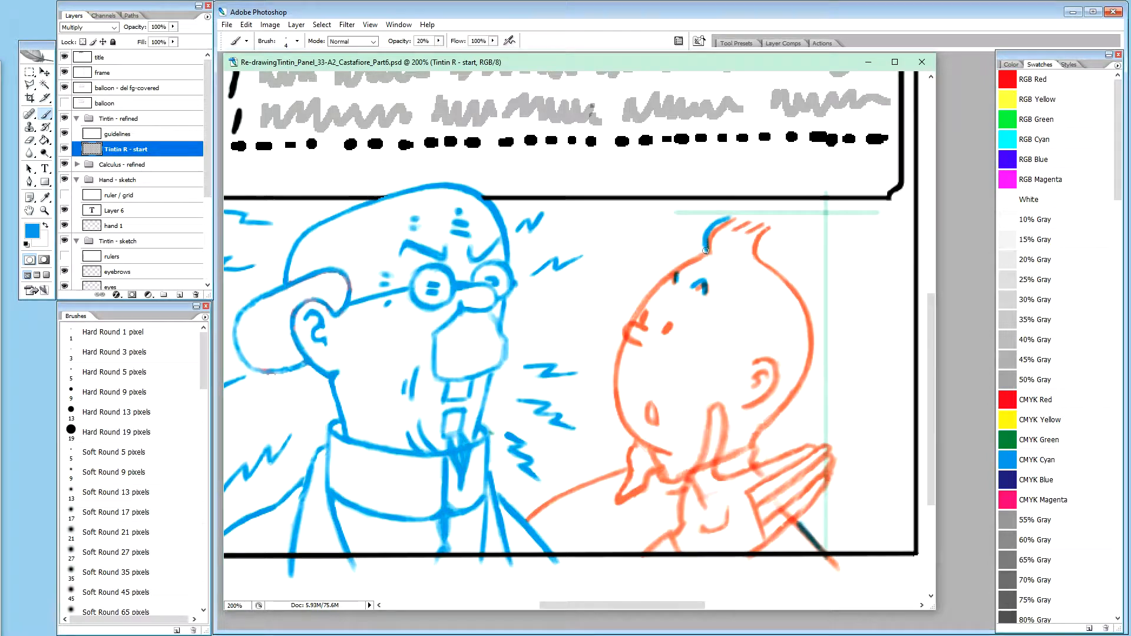
pyautogui.moveTo(712, 232); pyautogui.dragTo(706, 249)
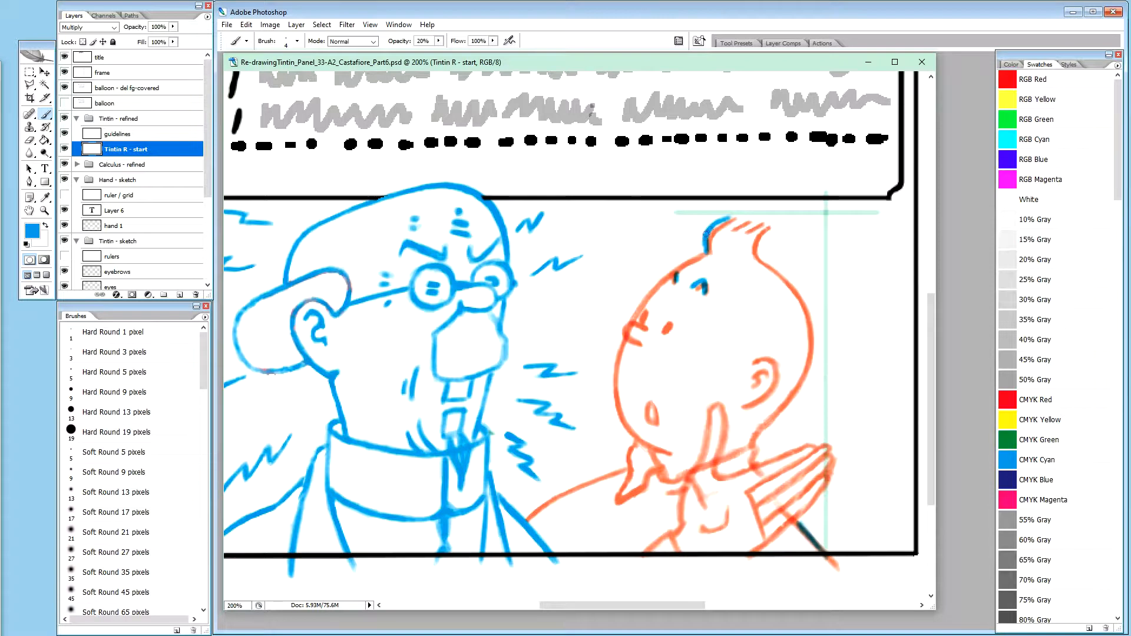
pyautogui.moveTo(708, 241); pyautogui.dragTo(728, 219)
pyautogui.moveTo(751, 231); pyautogui.dragTo(764, 224)
pyautogui.moveTo(716, 222); pyautogui.dragTo(728, 215)
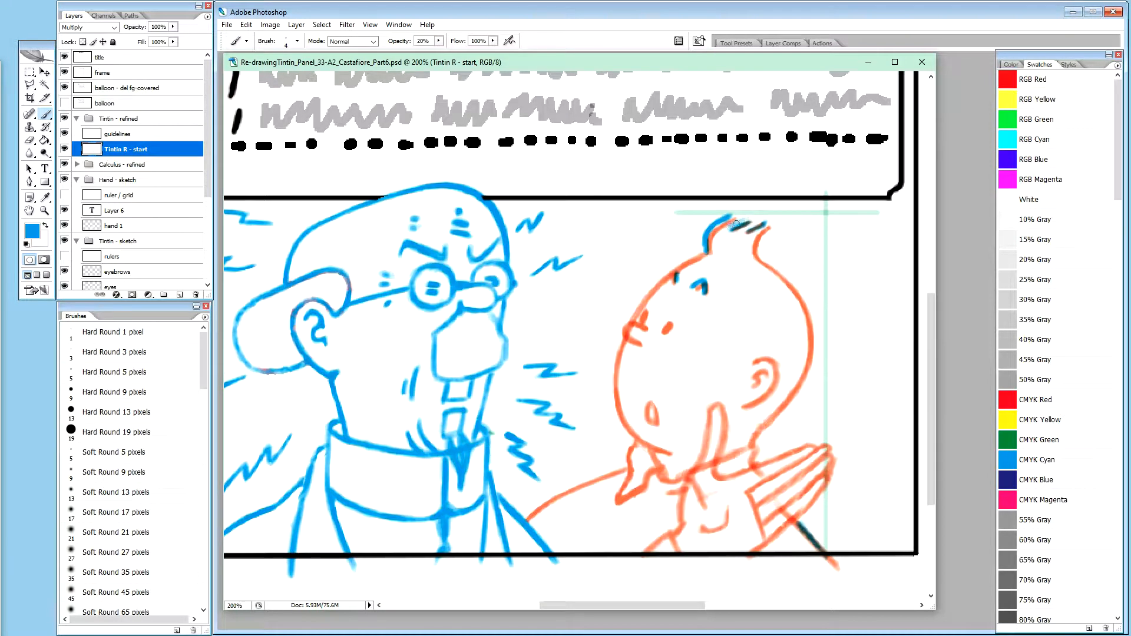
pyautogui.moveTo(730, 227); pyautogui.dragTo(768, 217)
pyautogui.moveTo(766, 230)
pyautogui.mouseDown()
pyautogui.moveTo(774, 222)
pyautogui.moveTo(758, 263)
pyautogui.mouseUp()
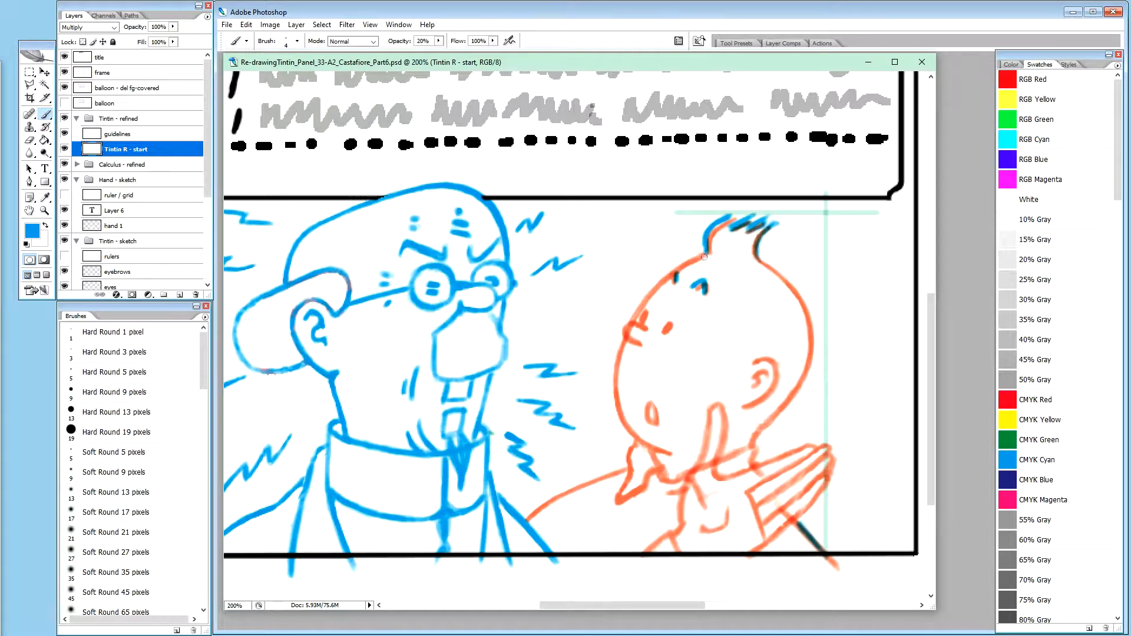
pyautogui.moveTo(699, 256); pyautogui.dragTo(707, 258)
pyautogui.moveTo(758, 244); pyautogui.dragTo(763, 262)
pyautogui.moveTo(761, 250); pyautogui.dragTo(759, 258)
# Step: Trim the outer edge of the quiff's rear curve with white at 100% opacity
pyautogui.press('x')
pyautogui.press('0')
pyautogui.moveTo(764, 240); pyautogui.dragTo(767, 254)
# Step: Brush the back of Tintin's head in cyan at 20% opacity, curving from the quiff down to the neck slightly outside the orange sketch
pyautogui.press('x')
pyautogui.press('2')
pyautogui.moveTo(762, 258); pyautogui.dragTo(773, 266)
pyautogui.moveTo(769, 263); pyautogui.dragTo(777, 269)
pyautogui.moveTo(792, 281)
pyautogui.mouseDown()
pyautogui.moveTo(816, 318)
pyautogui.moveTo(817, 354)
pyautogui.mouseUp()
pyautogui.moveTo(810, 311); pyautogui.dragTo(816, 361)
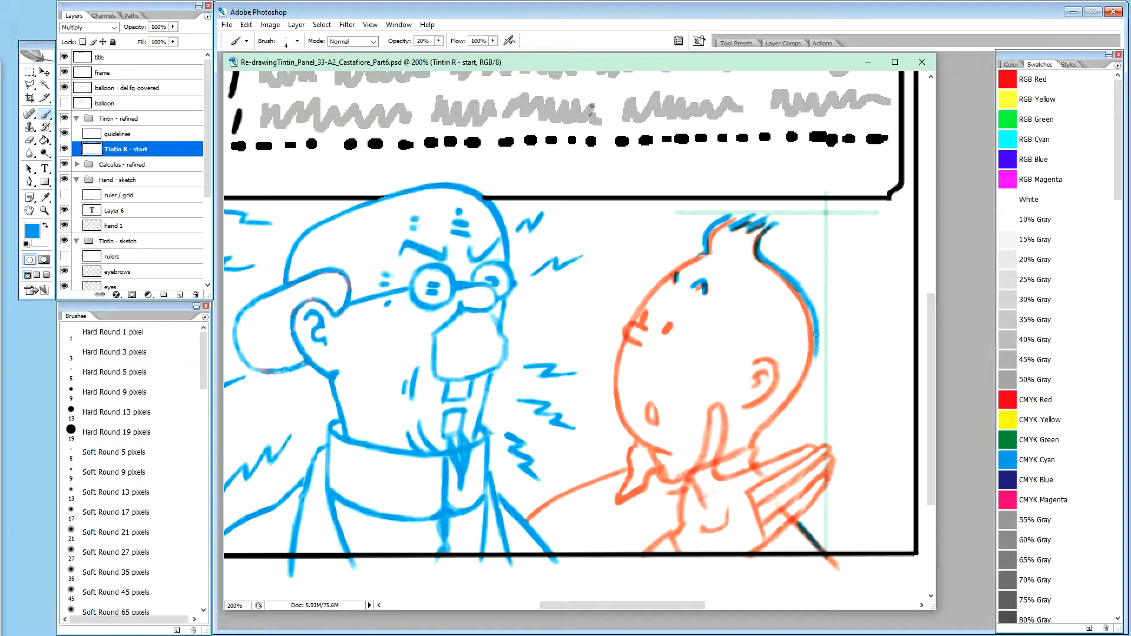
pyautogui.moveTo(816, 333)
pyautogui.mouseDown()
pyautogui.moveTo(805, 380)
pyautogui.moveTo(820, 347)
pyautogui.moveTo(803, 386)
pyautogui.mouseUp()
pyautogui.moveTo(813, 368)
pyautogui.mouseDown()
pyautogui.moveTo(752, 440)
pyautogui.moveTo(780, 413)
pyautogui.mouseUp()
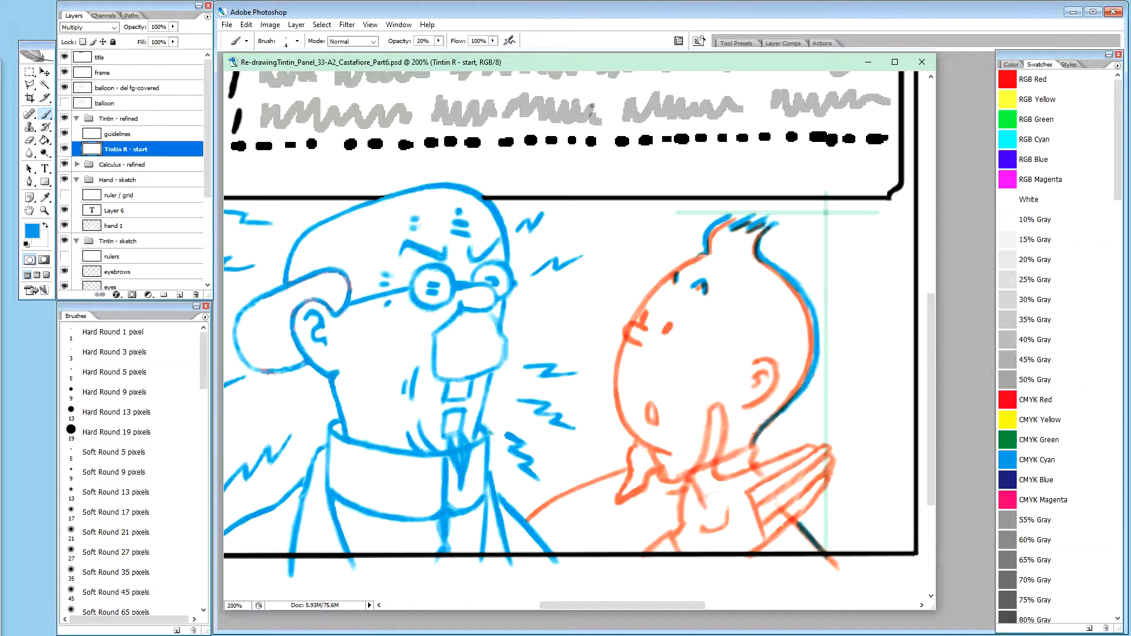
pyautogui.moveTo(813, 376); pyautogui.dragTo(818, 319)
# Step: Trim the outer edge of the back of Tintin's head with white at 100% opacity
pyautogui.press('x')
pyautogui.press('0')
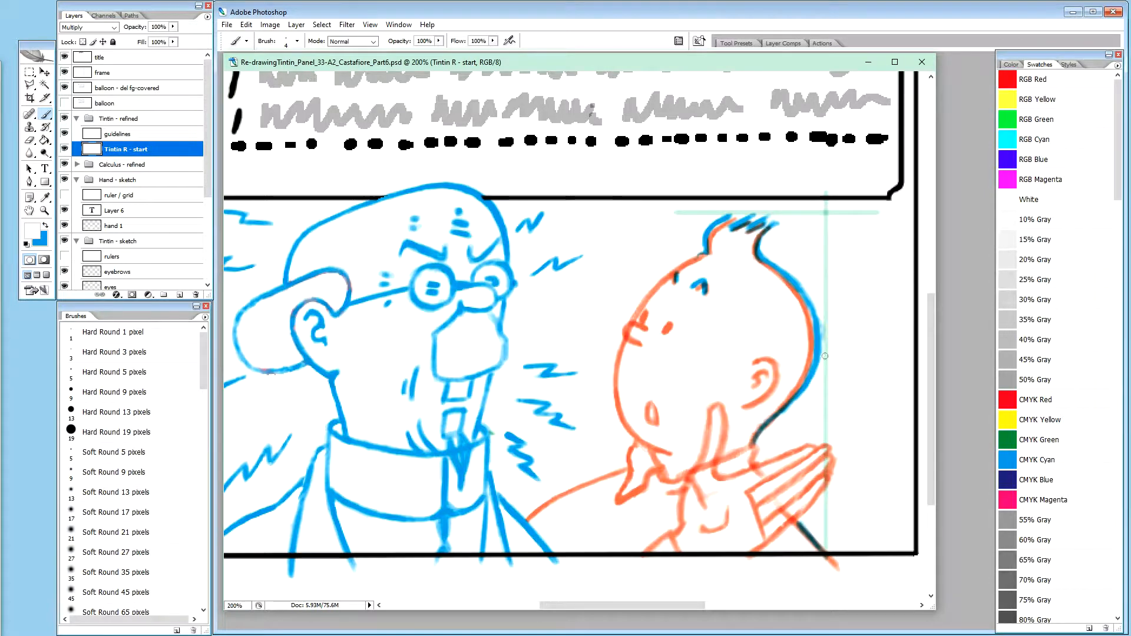
pyautogui.moveTo(799, 403); pyautogui.dragTo(823, 356)
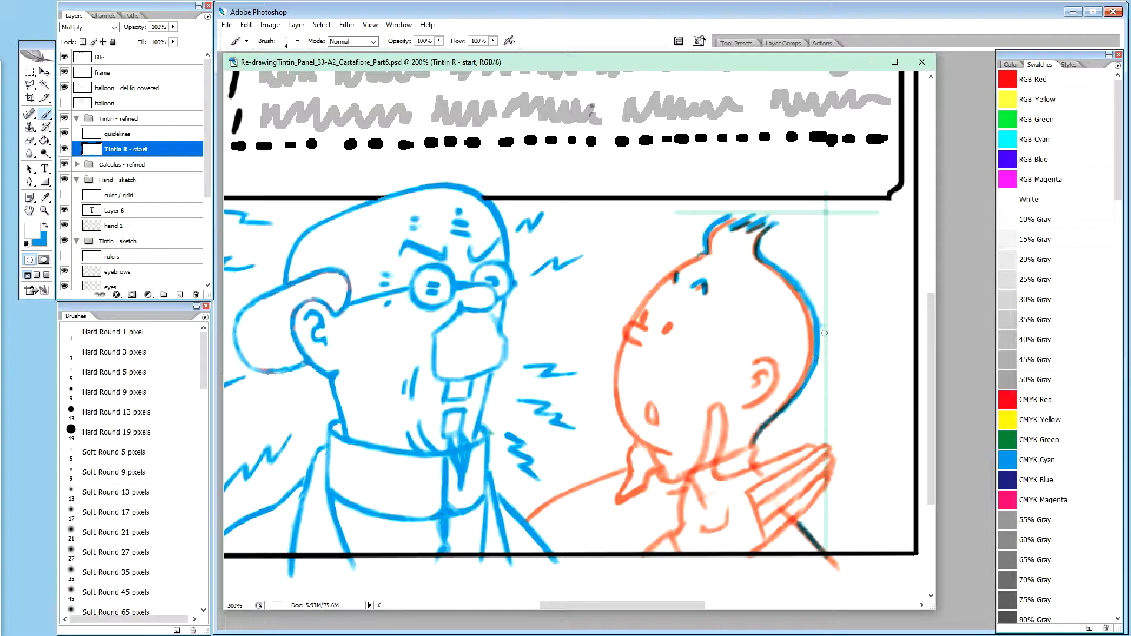
pyautogui.moveTo(825, 322); pyautogui.dragTo(819, 306)
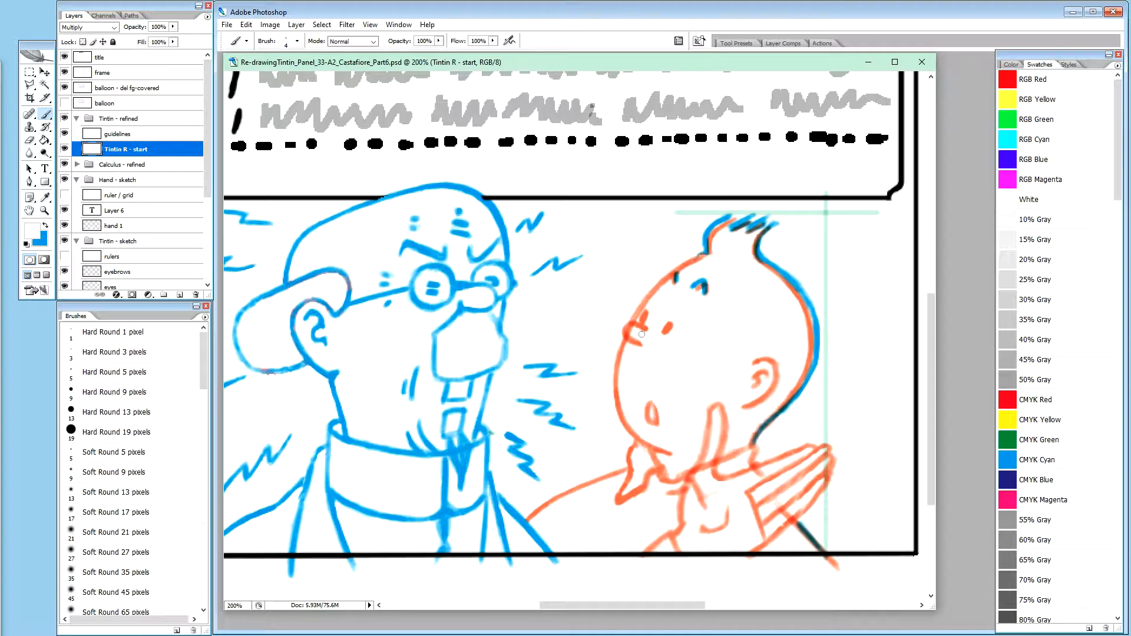
# Step: Trace the front of Tintin's face in cyan at 20% opacity, from the quiff down the forehead and cheek to the chin, skipping the nose
pyautogui.press('x')
pyautogui.press('2')
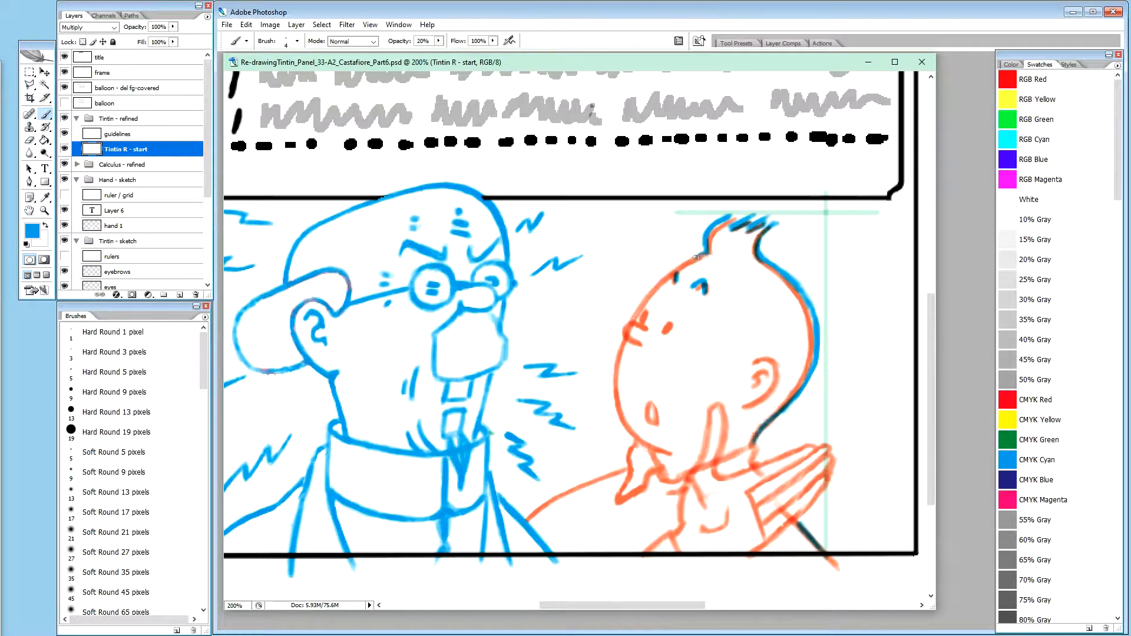
pyautogui.moveTo(698, 257); pyautogui.dragTo(682, 267)
pyautogui.moveTo(677, 270); pyautogui.dragTo(633, 320)
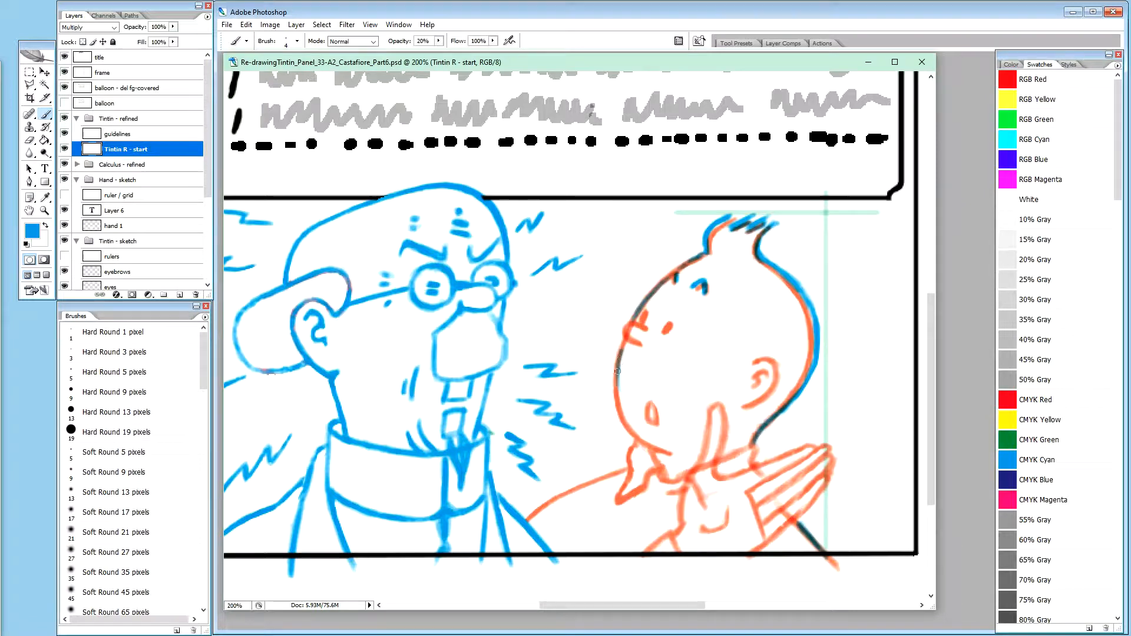
pyautogui.moveTo(617, 371)
pyautogui.mouseDown()
pyautogui.moveTo(622, 413)
pyautogui.moveTo(621, 378)
pyautogui.moveTo(633, 432)
pyautogui.moveTo(653, 417)
pyautogui.moveTo(634, 434)
pyautogui.moveTo(668, 455)
pyautogui.mouseUp()
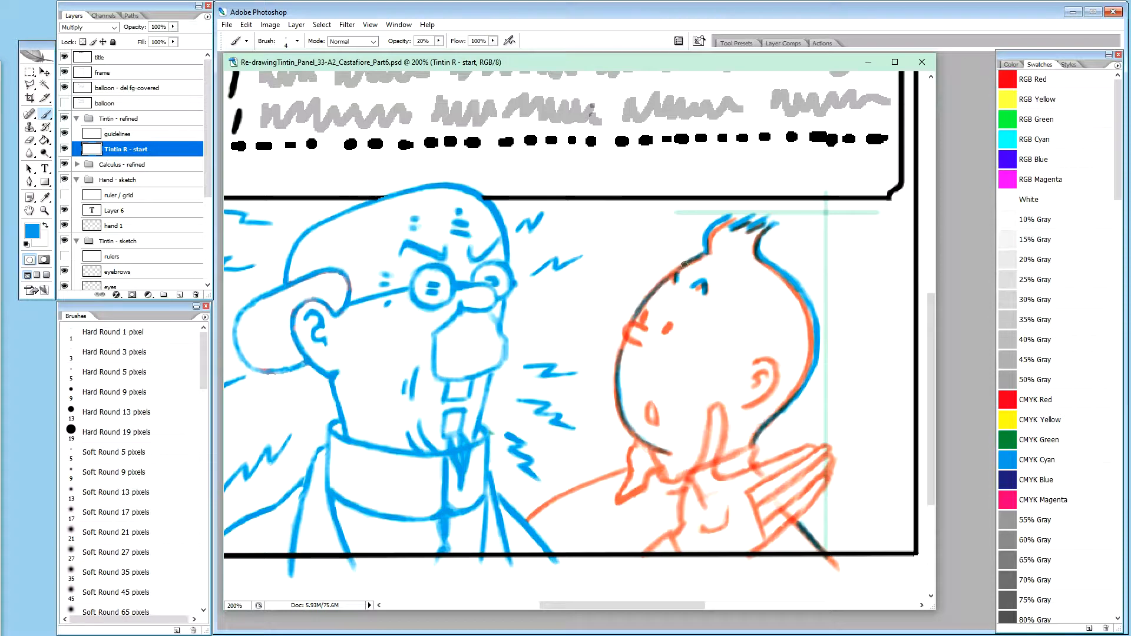
pyautogui.moveTo(674, 271); pyautogui.dragTo(679, 268)
pyautogui.moveTo(620, 413)
pyautogui.mouseDown()
pyautogui.moveTo(637, 438)
pyautogui.moveTo(671, 453)
pyautogui.mouseUp()
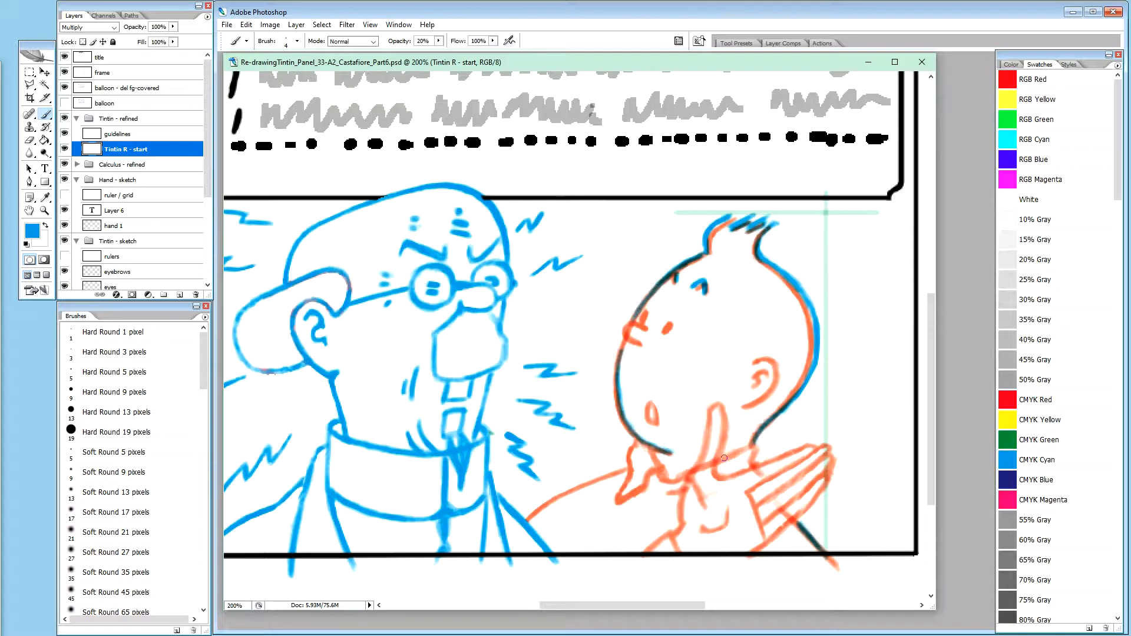
# Step: Trace the underside of Tintin's jaw beside the thumb and his shirt collar on both sides of the neck in cyan
pyautogui.moveTo(724, 457)
pyautogui.mouseDown()
pyautogui.moveTo(761, 442)
pyautogui.moveTo(751, 458)
pyautogui.mouseUp()
pyautogui.moveTo(751, 459); pyautogui.dragTo(754, 465)
pyautogui.moveTo(627, 457); pyautogui.dragTo(631, 467)
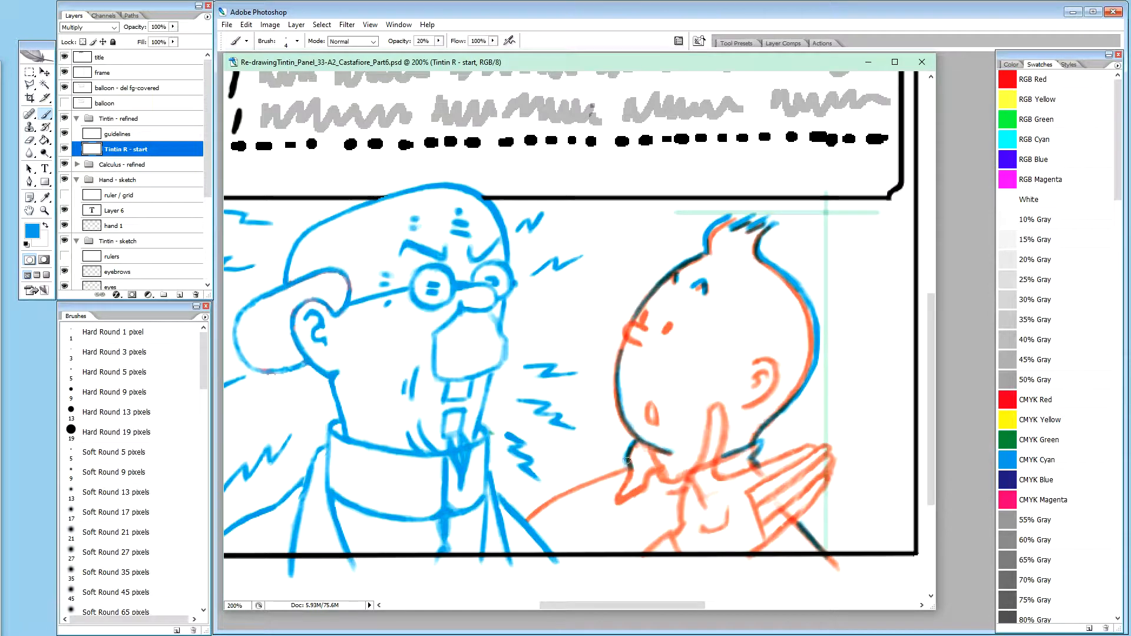
pyautogui.moveTo(625, 457); pyautogui.dragTo(629, 466)
pyautogui.moveTo(627, 483); pyautogui.dragTo(616, 503)
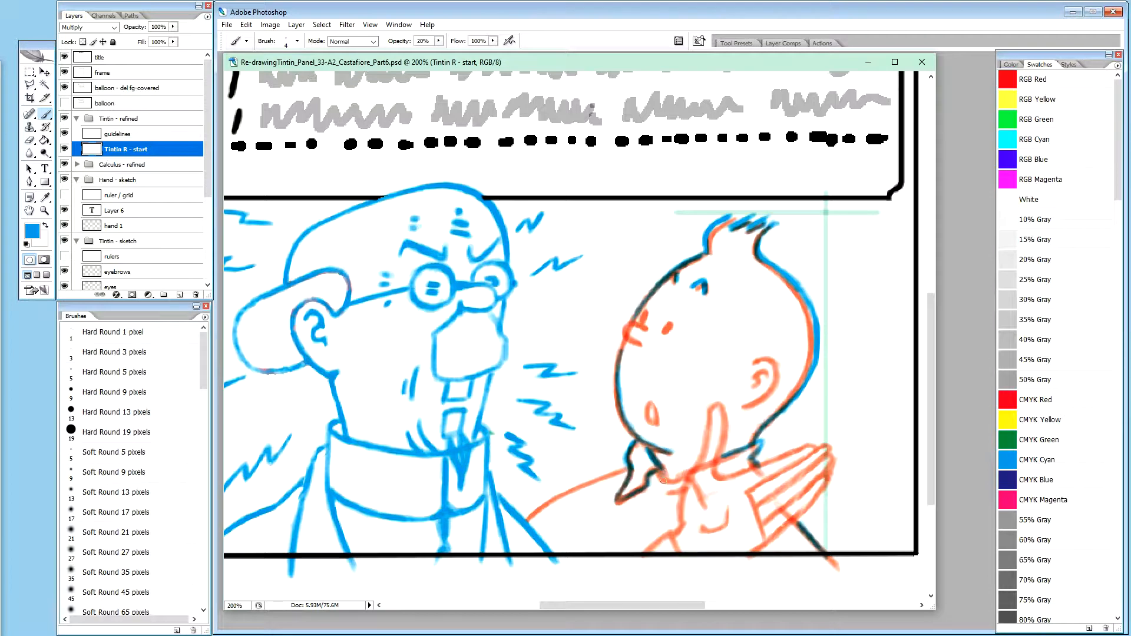
pyautogui.moveTo(652, 457); pyautogui.dragTo(662, 471)
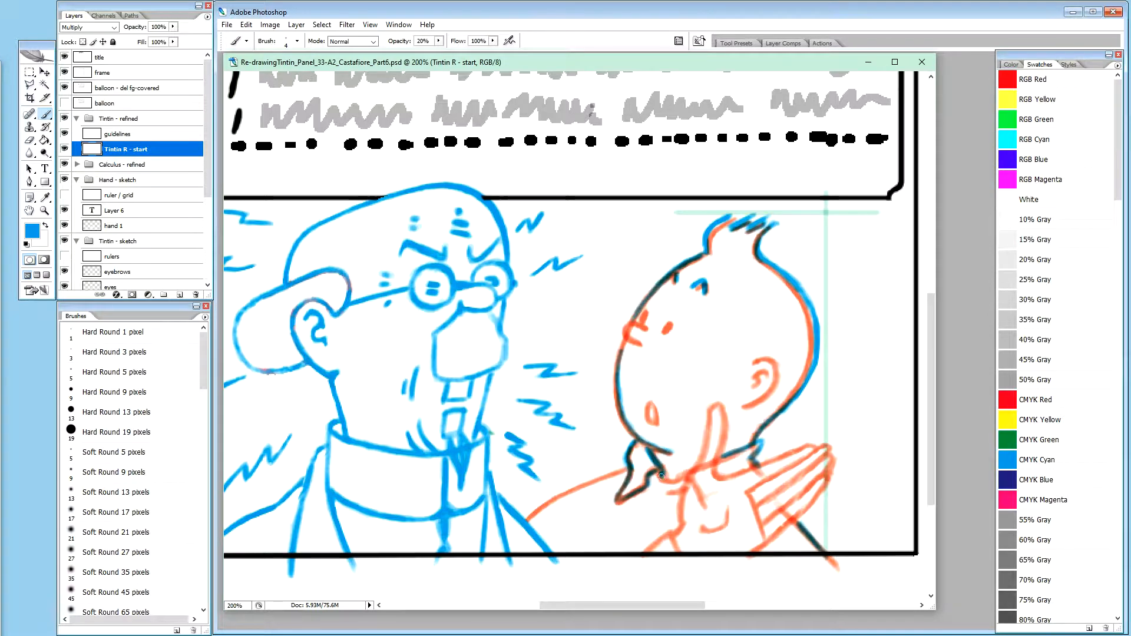
pyautogui.moveTo(659, 477); pyautogui.dragTo(677, 482)
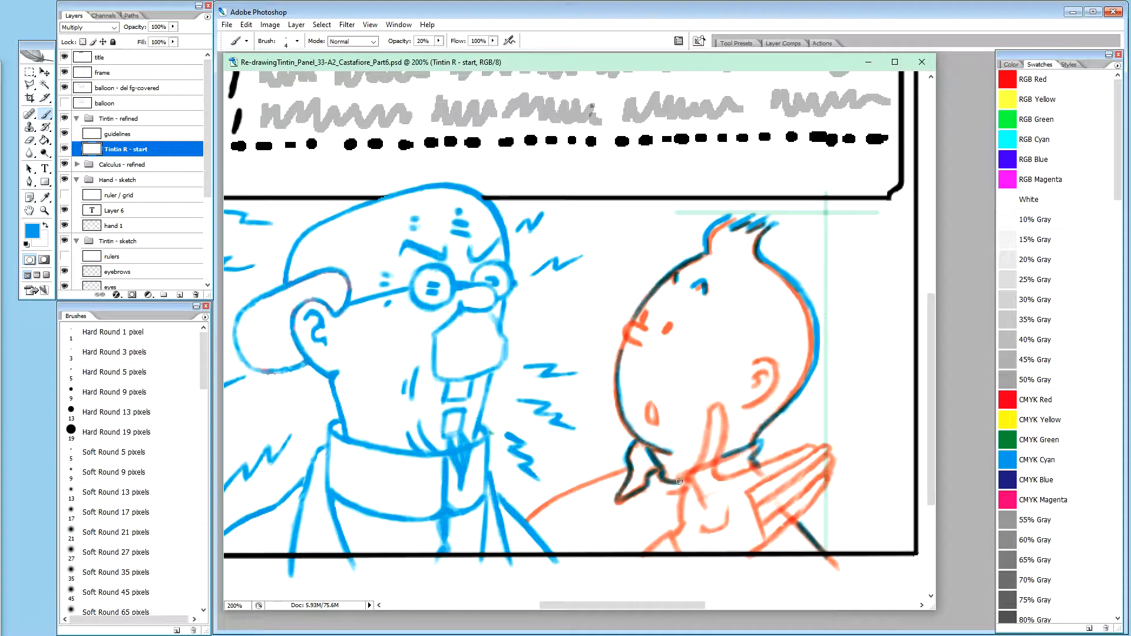
pyautogui.moveTo(663, 480); pyautogui.dragTo(685, 482)
pyautogui.moveTo(682, 475); pyautogui.dragTo(683, 475)
# Step: Reinforce the jawline near the back collar in cyan and clean its edge with white at 100% opacity
pyautogui.moveTo(738, 449); pyautogui.dragTo(751, 442)
pyautogui.press('x')
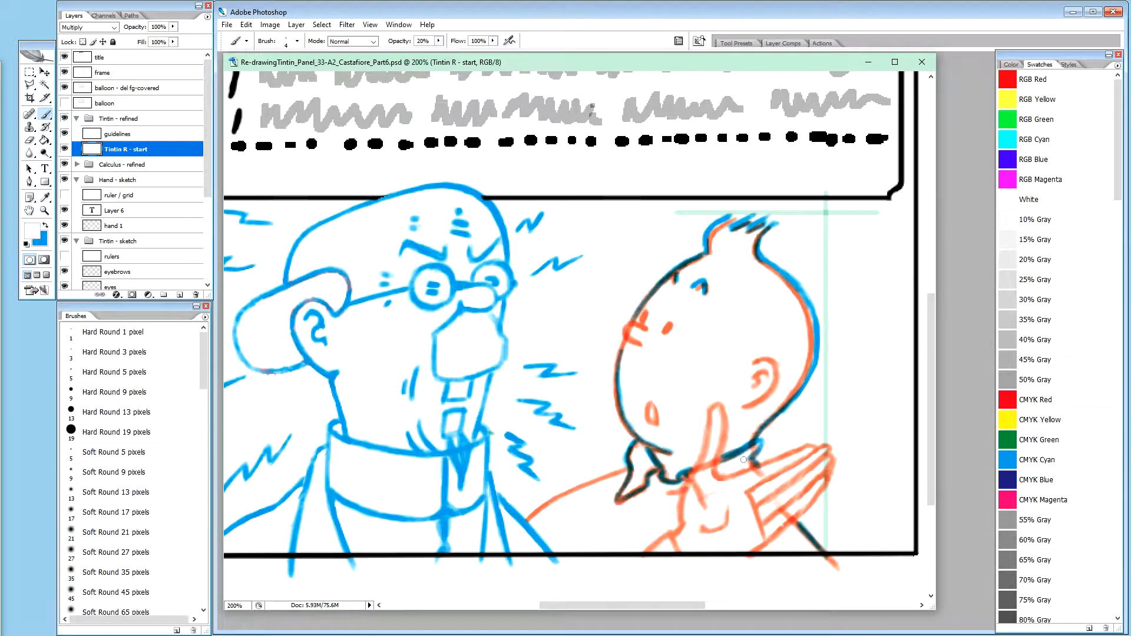
pyautogui.press('0')
# Step: Trace Tintin's shoulder line in cyan at 20% opacity, from Calculus's coat up to the shirt collar
pyautogui.press('x')
pyautogui.press('2')
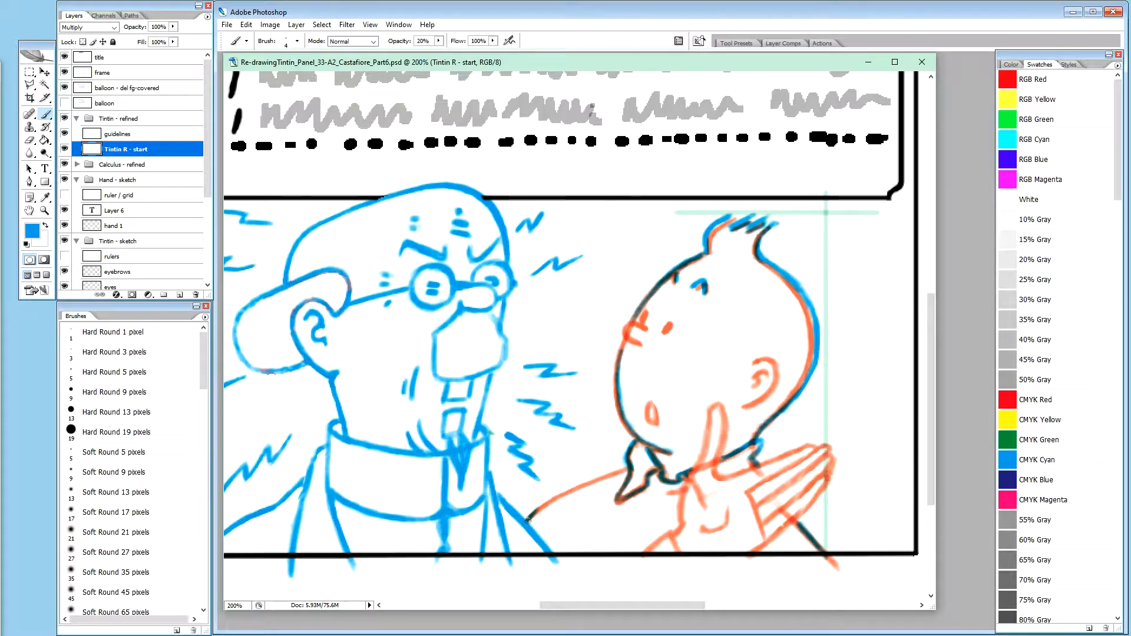
pyautogui.moveTo(529, 520); pyautogui.dragTo(544, 502)
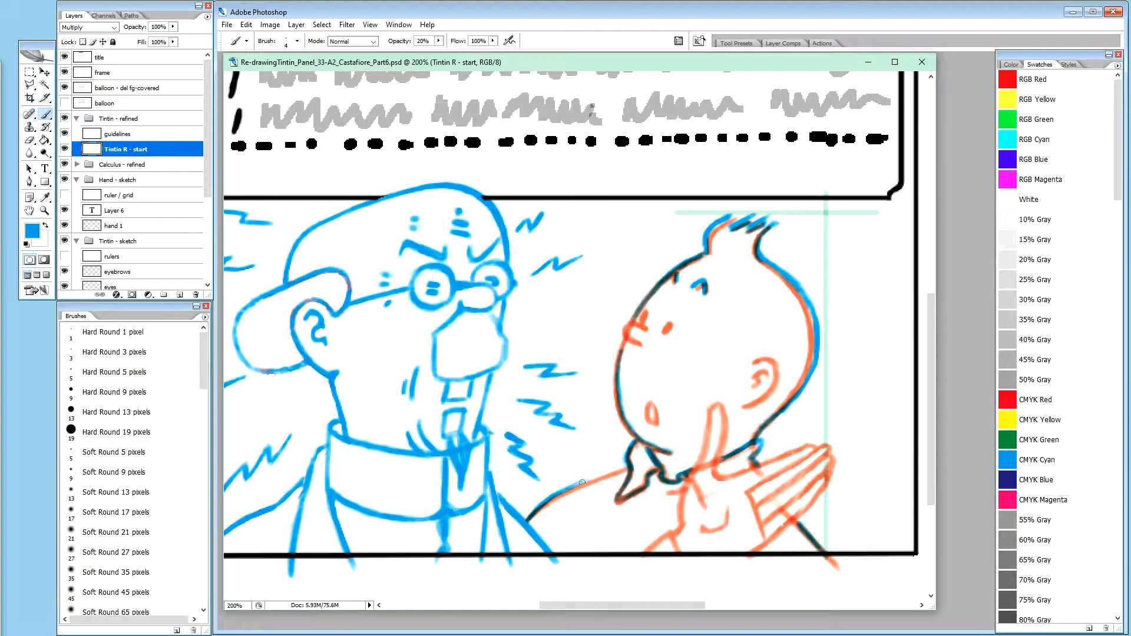
pyautogui.moveTo(576, 483); pyautogui.dragTo(625, 466)
pyautogui.moveTo(539, 516); pyautogui.dragTo(557, 497)
pyautogui.moveTo(561, 497); pyautogui.dragTo(623, 467)
# Step: Clean the shoulder line with white at 100% opacity and hide the Tintin - sketch group
pyautogui.press('x')
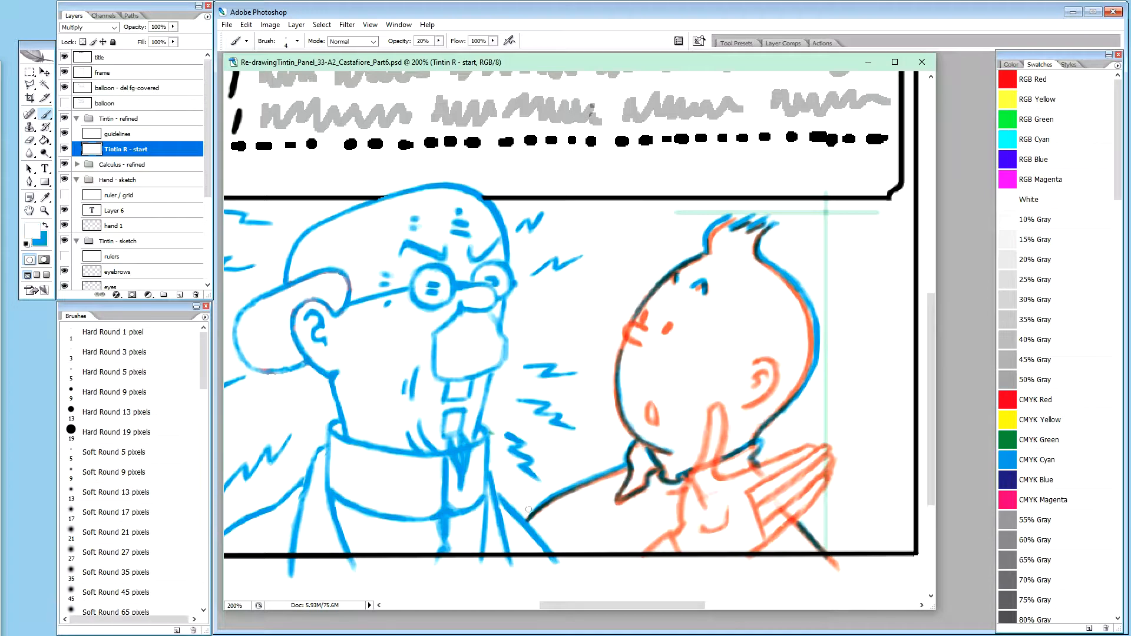
pyautogui.press('0')
pyautogui.click(65, 241)
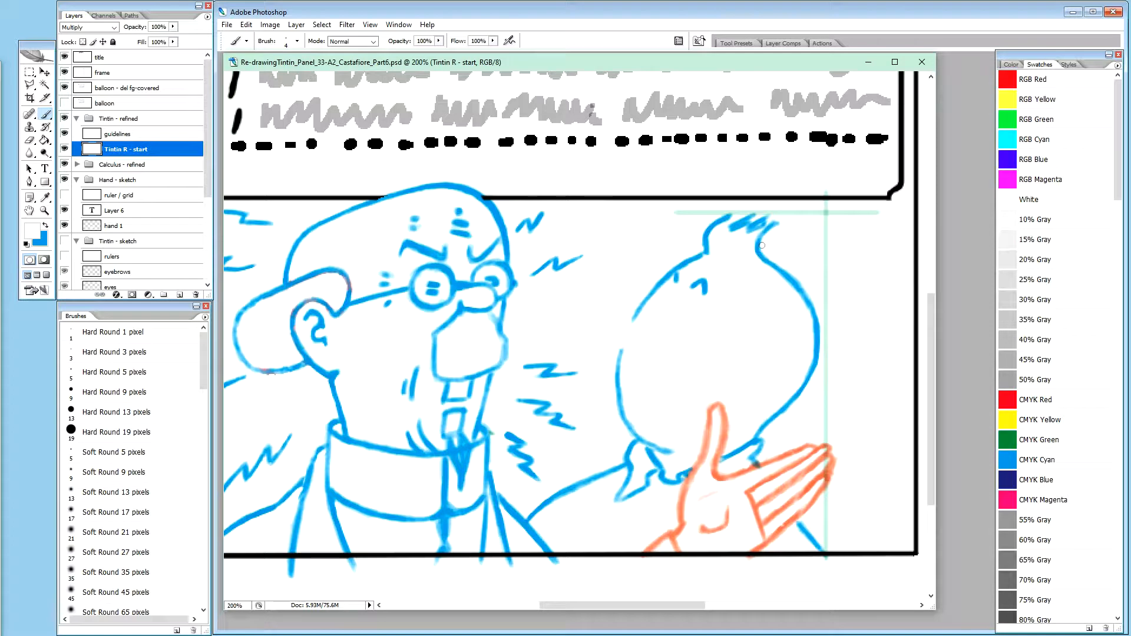
# Step: Trim the rear tip of Tintin's quiff with white at 100% opacity
pyautogui.press('x')
pyautogui.press('2')
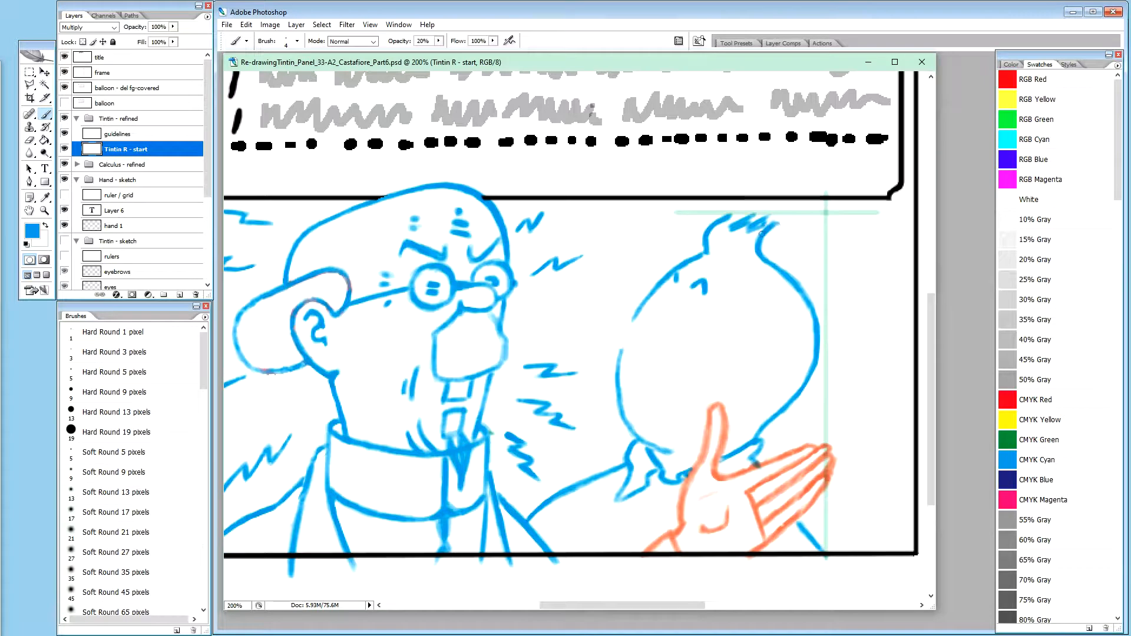
pyautogui.press('x')
pyautogui.press('0')
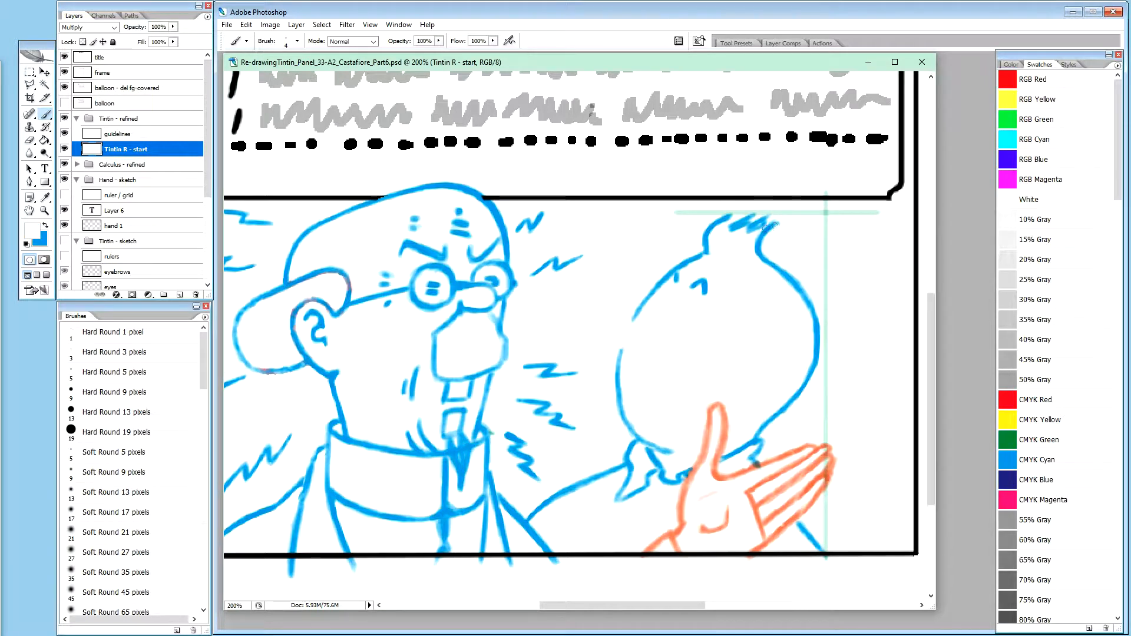
pyautogui.moveTo(764, 228); pyautogui.dragTo(774, 226)
# Step: Redraw the quiff's rear lock with an outward-curving tip and join the quiff's front base to the forehead in cyan at 20% opacity
pyautogui.press('x')
pyautogui.press('2')
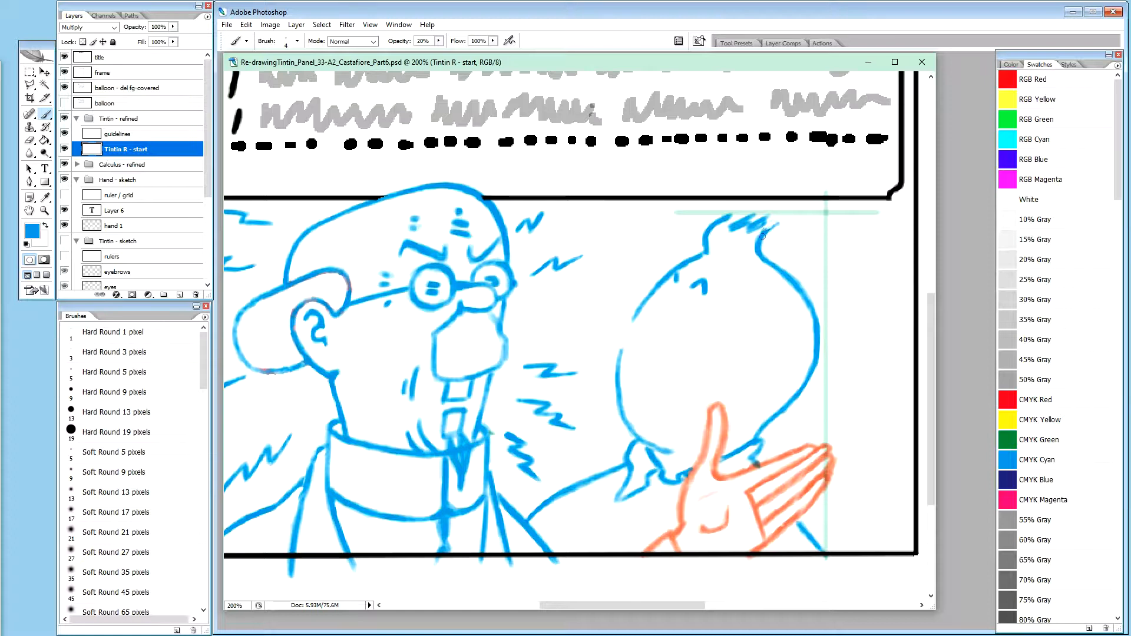
pyautogui.moveTo(763, 234); pyautogui.dragTo(765, 229)
pyautogui.moveTo(765, 234); pyautogui.dragTo(777, 225)
pyautogui.moveTo(698, 256); pyautogui.dragTo(705, 241)
# Step: Tidy the quiff's rear lock with white at 100% opacity and extend its tip up toward the horizontal guideline in cyan at 20%
pyautogui.press('x')
pyautogui.press('0')
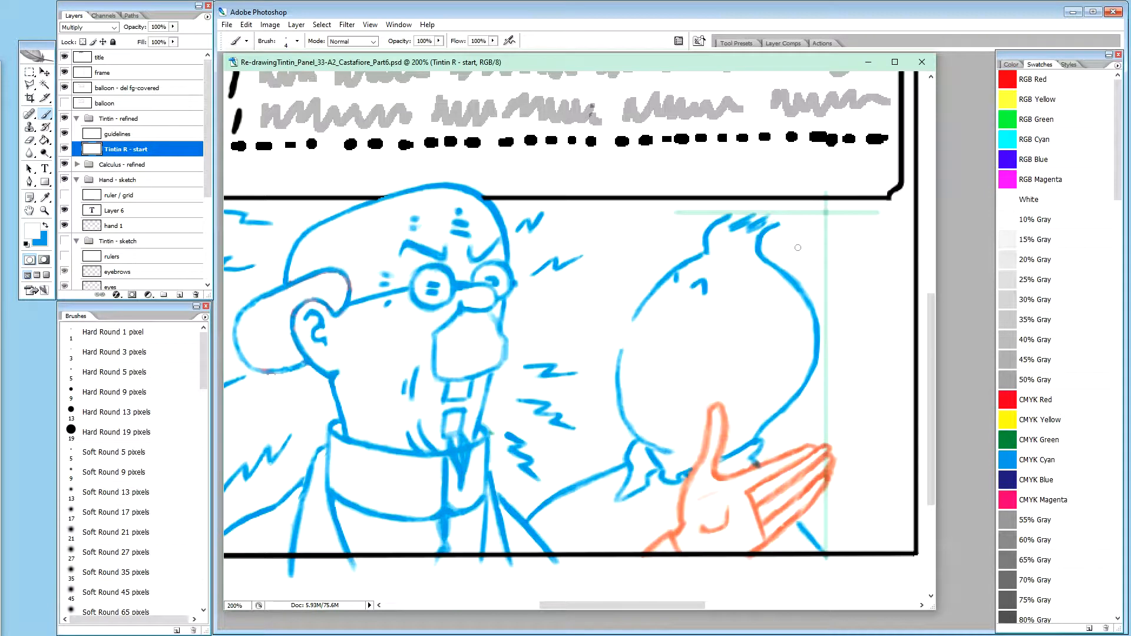
pyautogui.press('x')
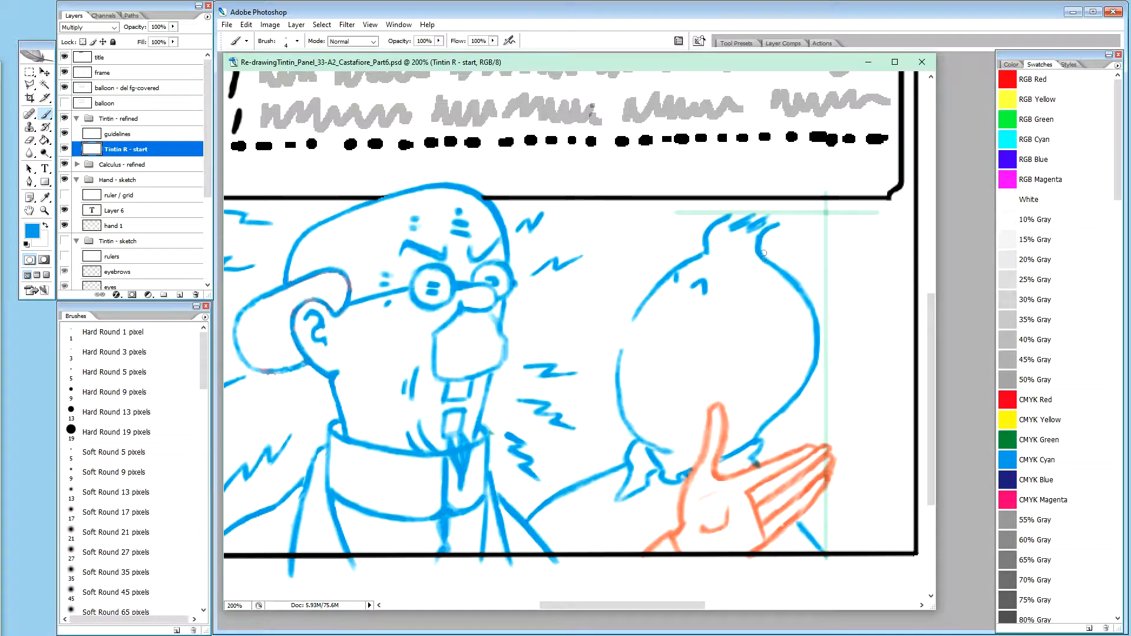
pyautogui.press('x')
pyautogui.press('x')
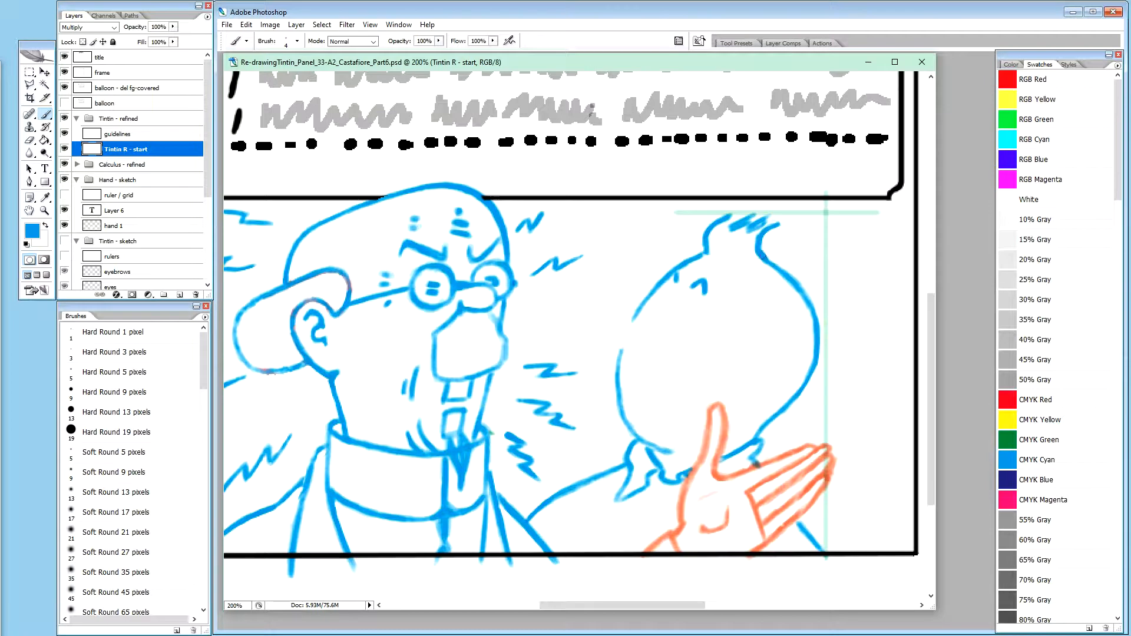
pyautogui.press('2')
pyautogui.press('x')
pyautogui.press('x')
pyautogui.moveTo(762, 235); pyautogui.dragTo(760, 231)
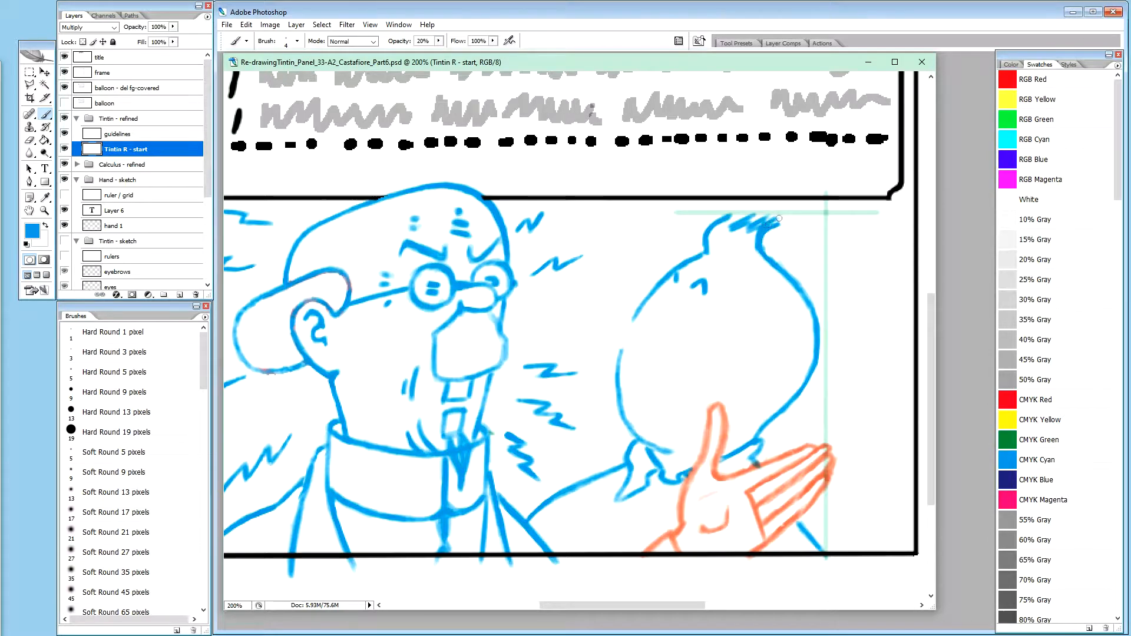
pyautogui.moveTo(768, 225); pyautogui.dragTo(783, 217)
# Step: Thin the outline at the back of Tintin's head with white at 100% opacity and return the brush to cyan at 20%
pyautogui.press('x')
pyautogui.press('0')
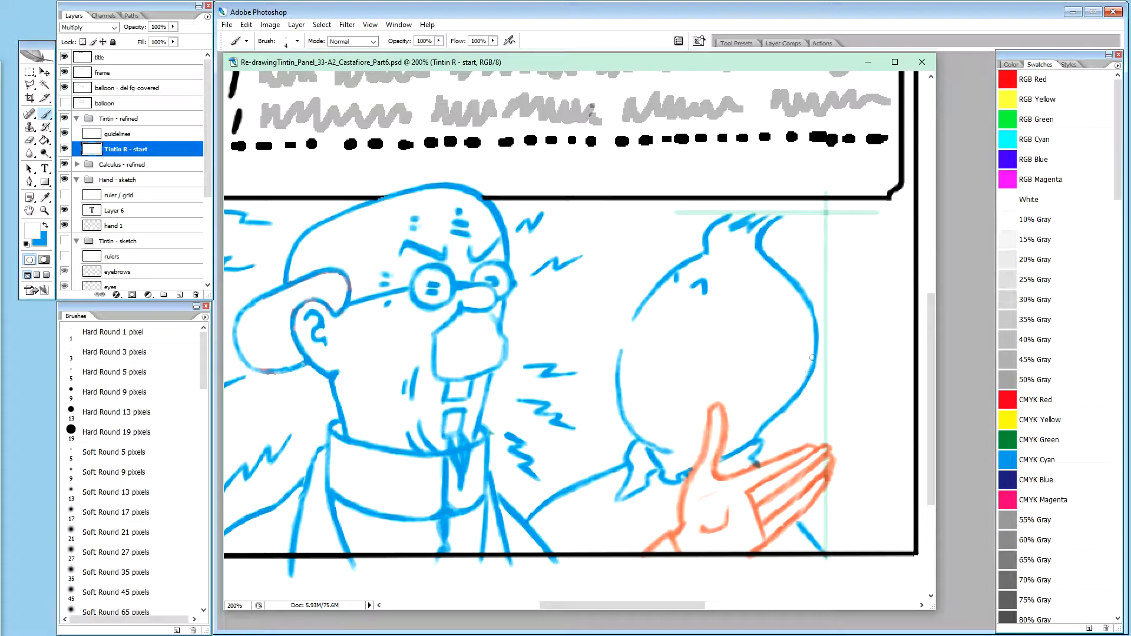
pyautogui.press('x')
pyautogui.press('2')
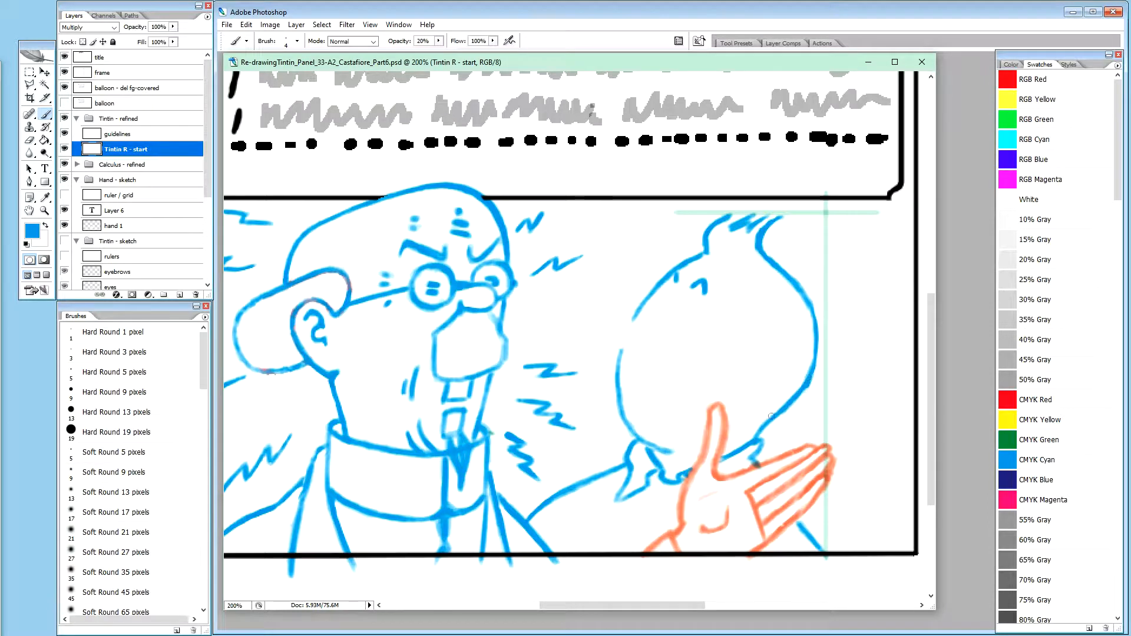
# Step: Reinforce Tintin's nape line in cyan at 20% opacity and trim the outer edge of the head's lower back with white at 100%
pyautogui.moveTo(767, 422); pyautogui.dragTo(757, 438)
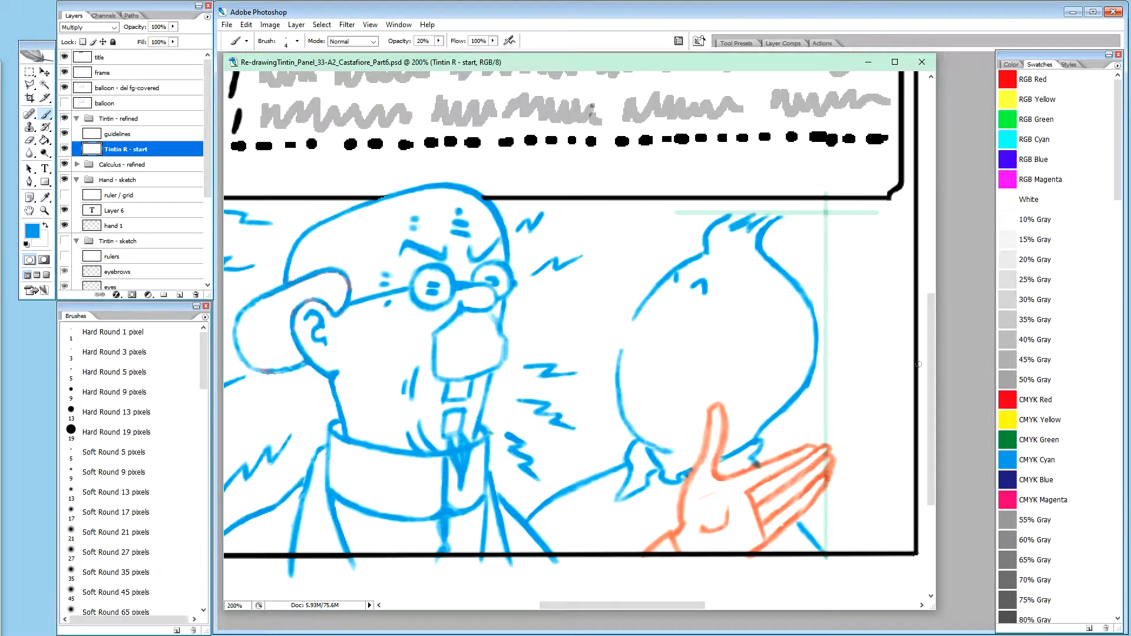
pyautogui.press('x')
pyautogui.press('0')
pyautogui.moveTo(818, 371); pyautogui.dragTo(802, 395)
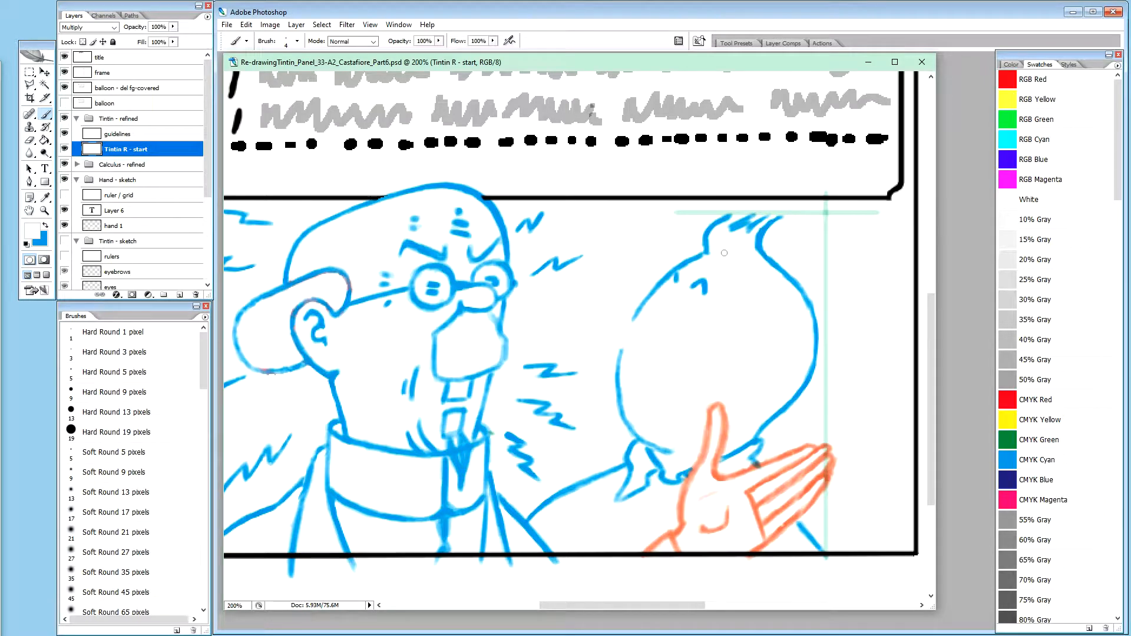
# Step: Strengthen the curve at the lower back of Tintin's head in cyan at 20% opacity
pyautogui.press('x')
pyautogui.press('2')
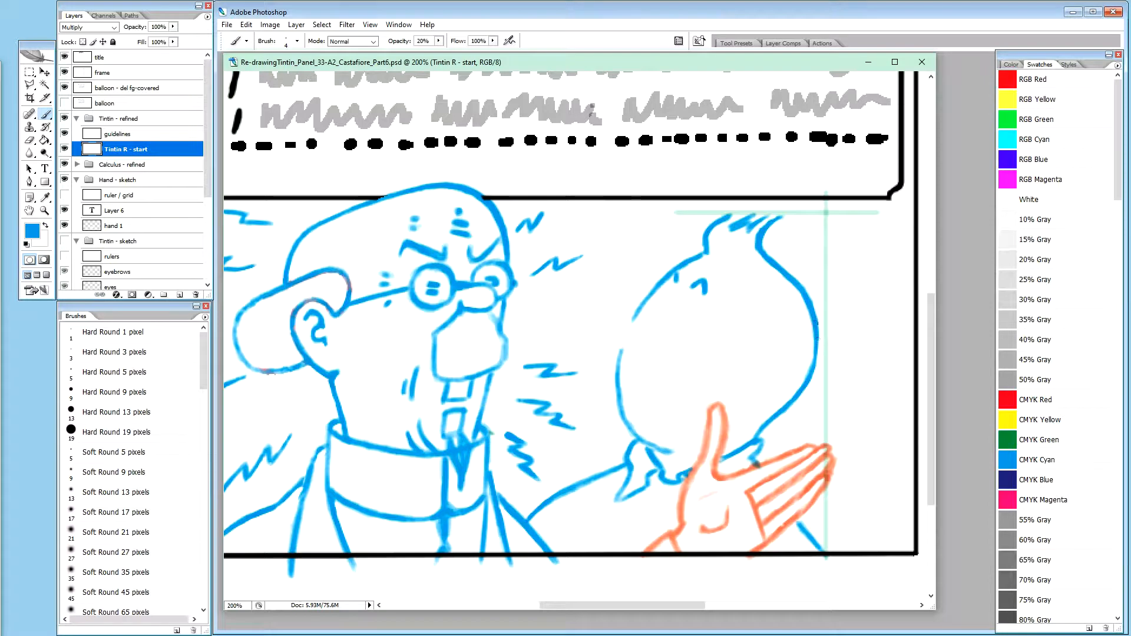
pyautogui.moveTo(816, 337); pyautogui.dragTo(810, 372)
pyautogui.moveTo(817, 357); pyautogui.dragTo(795, 401)
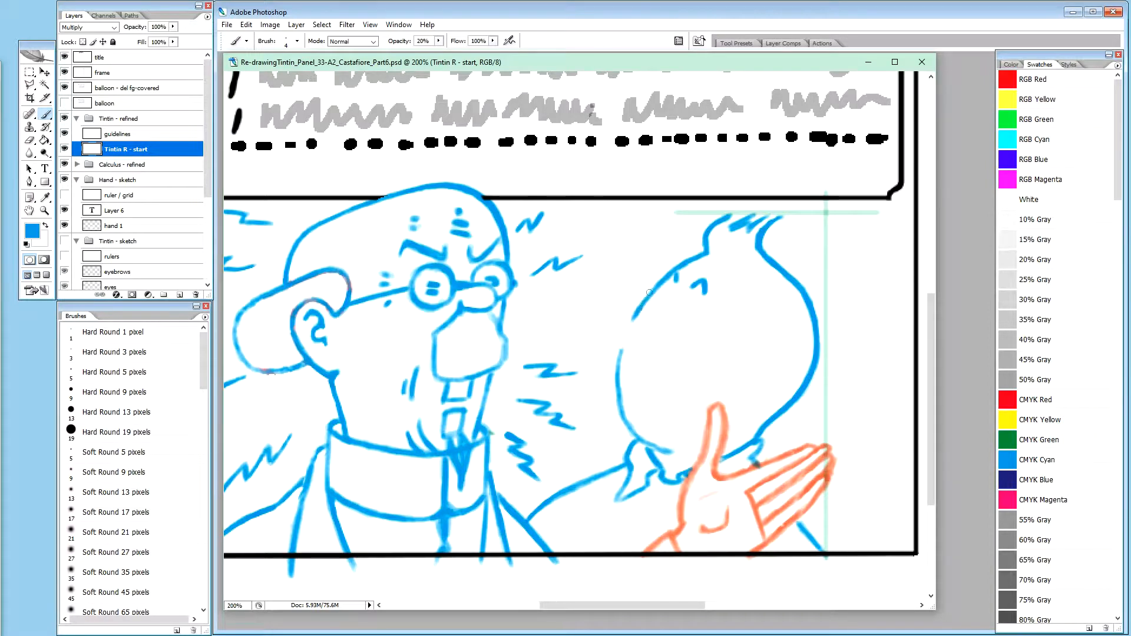
# Step: Reinforce the forehead outline in cyan and soften the inner edge of the quiff's rear lock with white at 20% opacity
pyautogui.moveTo(646, 300); pyautogui.dragTo(685, 269)
pyautogui.press('x')
pyautogui.moveTo(759, 227); pyautogui.dragTo(755, 251)
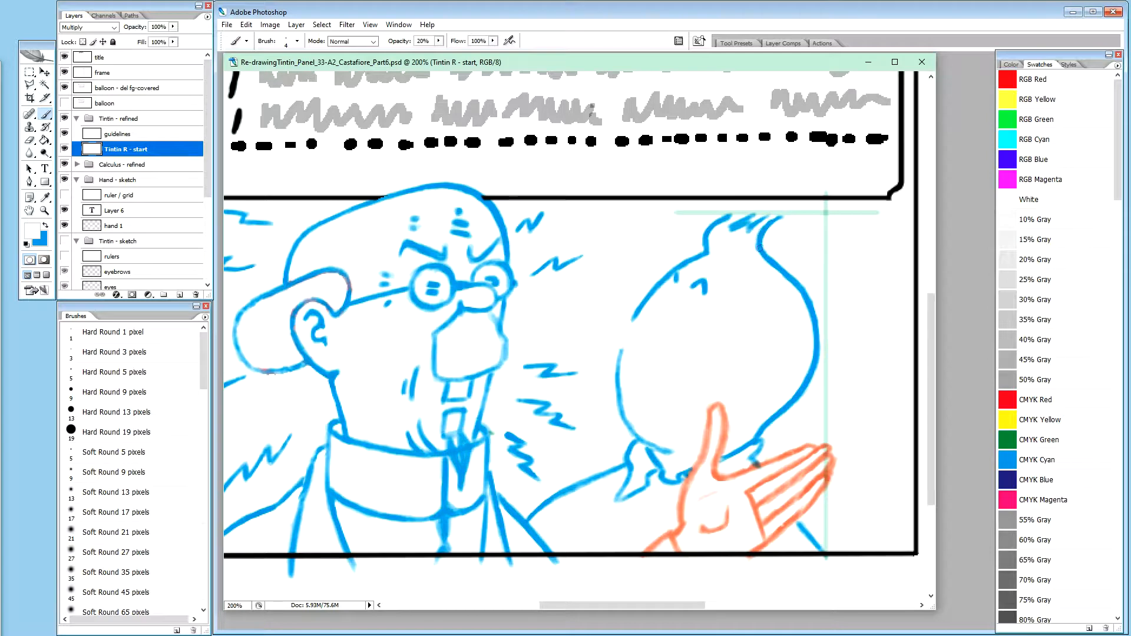
pyautogui.moveTo(758, 231); pyautogui.dragTo(755, 242)
# Step: Trim the outline at the upper back of Tintin's head with white at 100% opacity
pyautogui.press('x')
pyautogui.press('x')
pyautogui.press('0')
pyautogui.moveTo(797, 273); pyautogui.dragTo(815, 300)
pyautogui.press('x')
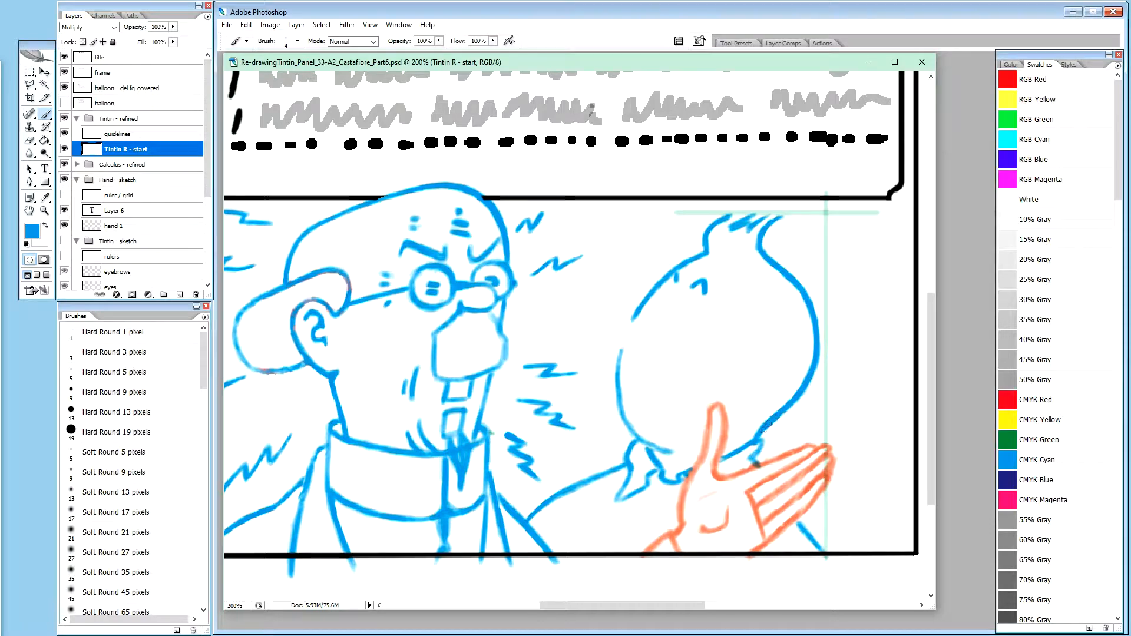
# Step: Rework the nape line just above the collar with alternating cyan and white strokes, ending with the brush on cyan at 20% opacity
pyautogui.press('x')
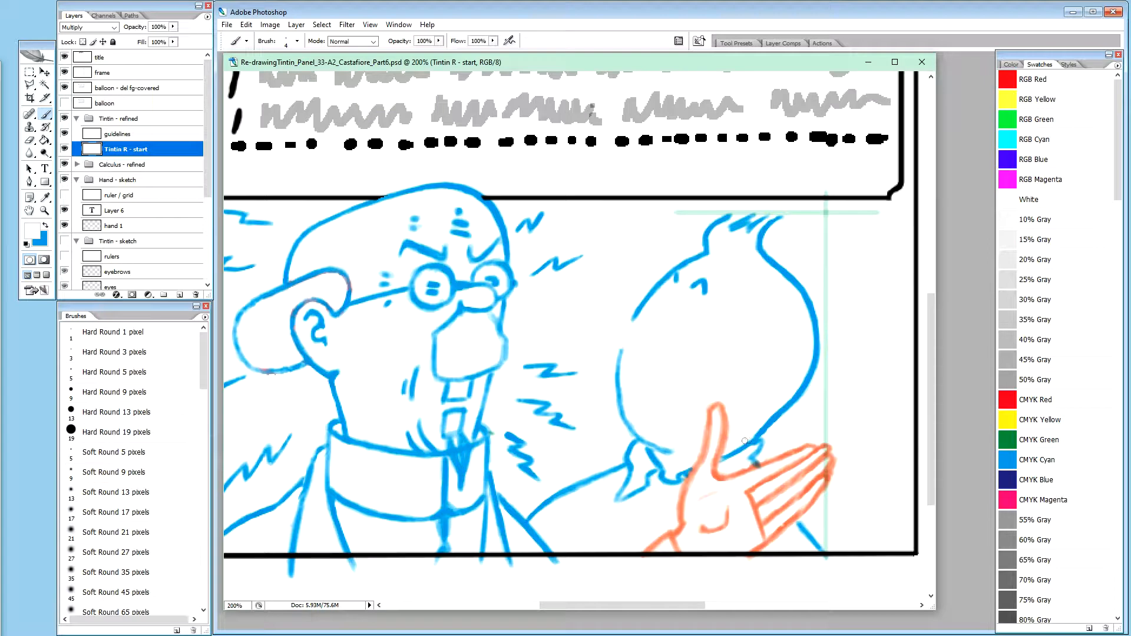
pyautogui.press('x')
pyautogui.press('x')
pyautogui.press('x')
pyautogui.press('x')
pyautogui.press('x')
pyautogui.moveTo(752, 429); pyautogui.dragTo(762, 419)
pyautogui.press('x')
pyautogui.moveTo(759, 421); pyautogui.dragTo(747, 433)
pyautogui.moveTo(767, 417); pyautogui.dragTo(760, 425)
pyautogui.press('x')
pyautogui.press('2')
# Step: Refine the rear point of Tintin's collar, alternating white at 100% opacity with cyan at 20%
pyautogui.press('x')
pyautogui.press('0')
pyautogui.press('x')
pyautogui.press('2')
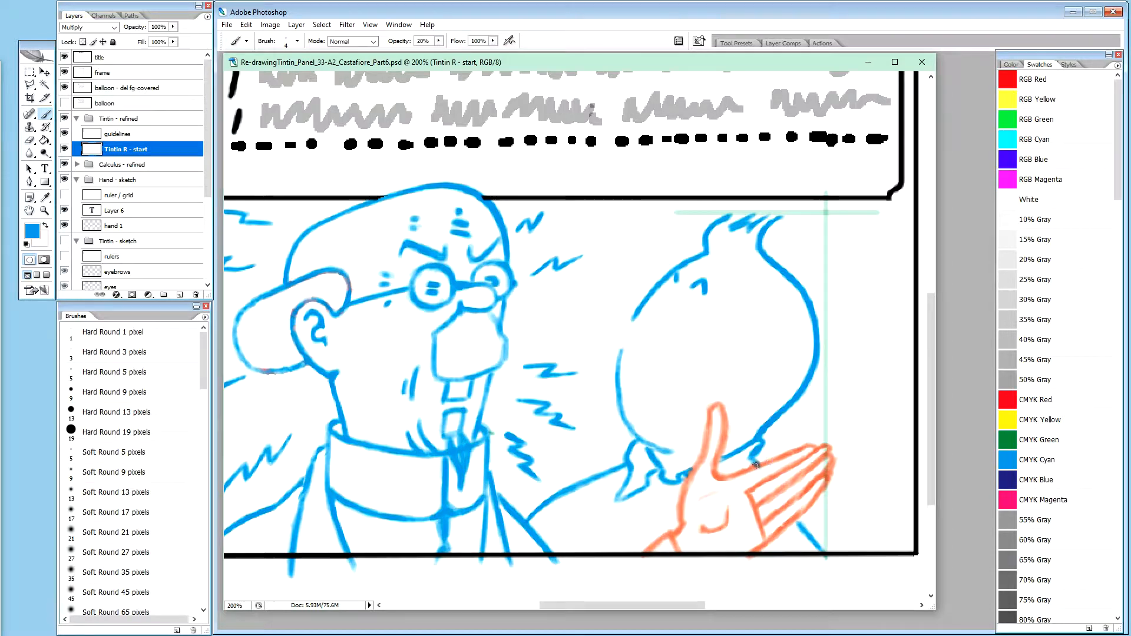
pyautogui.press('x')
pyautogui.press('0')
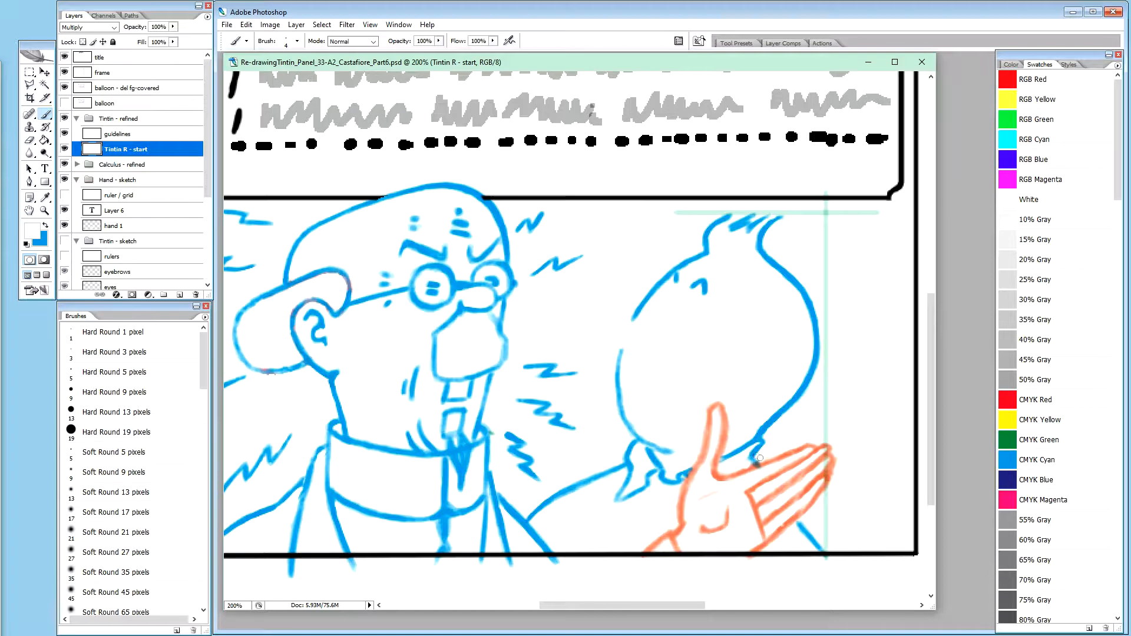
pyautogui.press('x')
pyautogui.press('2')
pyautogui.press('x')
pyautogui.press('0')
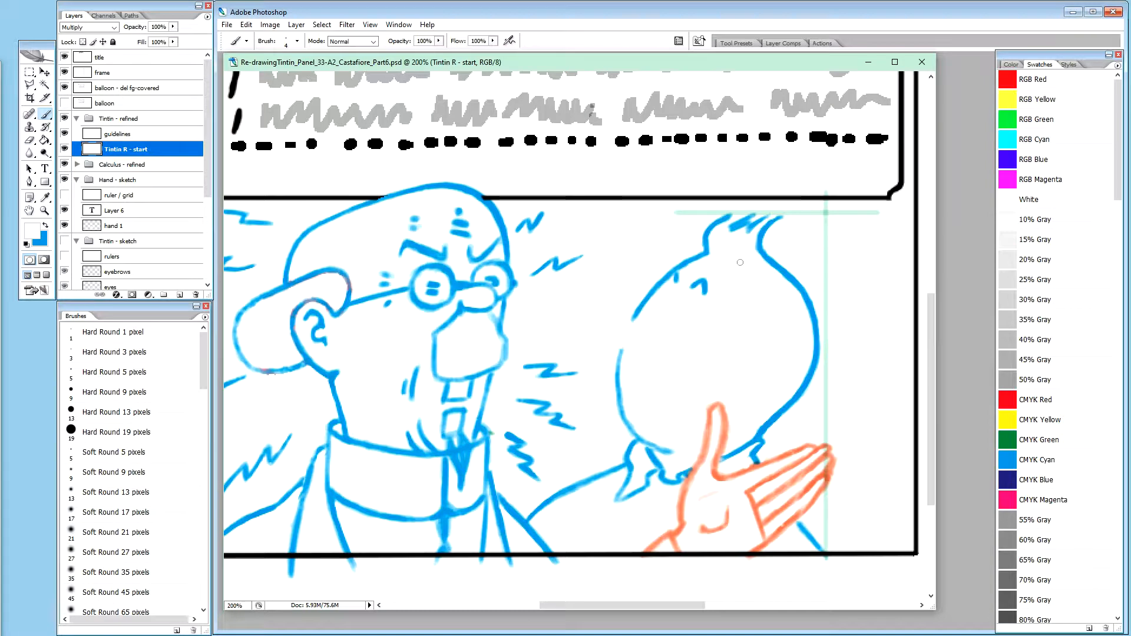
pyautogui.press('x')
pyautogui.press('2')
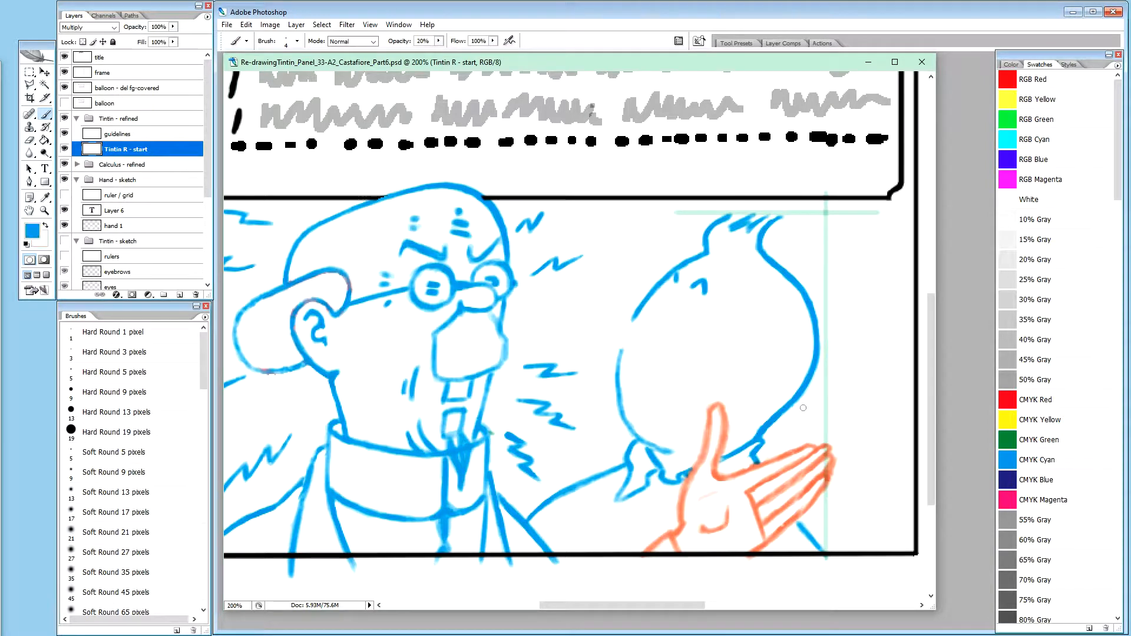
# Step: Extend the collar's rear tip behind the hand in cyan at 20% opacity and trim the collar and back shoulder line with white at 100%
pyautogui.click(758, 463)
pyautogui.moveTo(757, 463); pyautogui.dragTo(760, 468)
pyautogui.press('x')
pyautogui.press('0')
pyautogui.moveTo(798, 523); pyautogui.dragTo(803, 521)
pyautogui.moveTo(752, 463); pyautogui.dragTo(745, 445)
pyautogui.hotkey('ctrl', 'z')
pyautogui.moveTo(761, 469); pyautogui.dragTo(756, 459)
# Step: Examine what Layer 6 and hand 1 in the Hand - sketch group contain by hiding and isolating each one
pyautogui.click(64, 212)
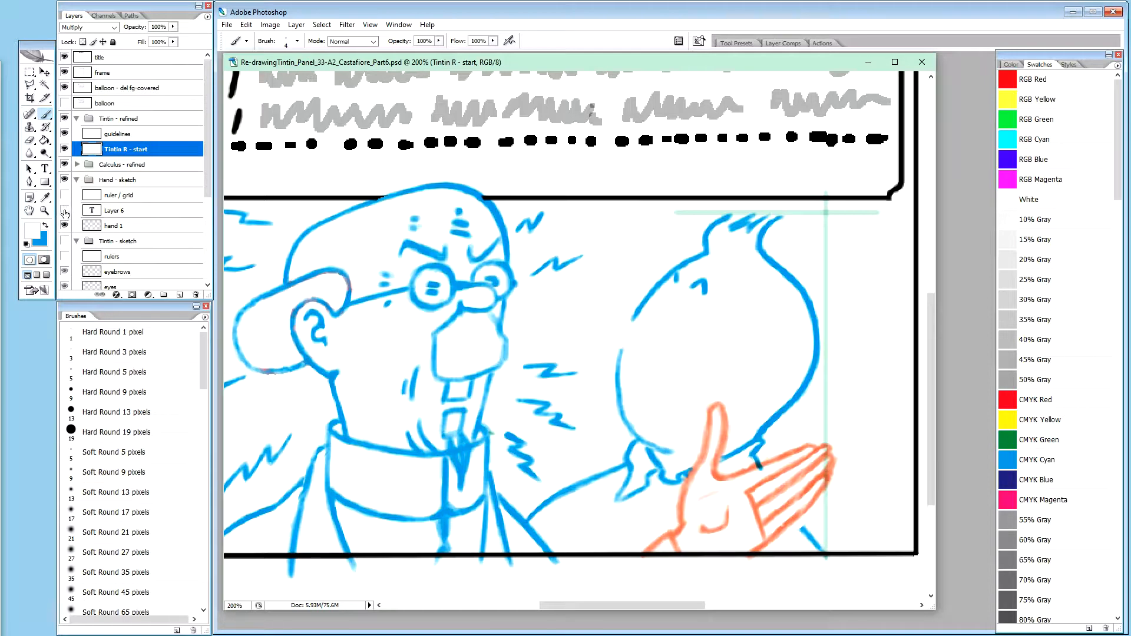
pyautogui.click(64, 226)
pyautogui.click(65, 227)
pyautogui.click(65, 211)
pyautogui.click(65, 211)
pyautogui.keyDown('alt'); pyautogui.click(65, 211); pyautogui.keyUp('alt')
pyautogui.keyDown('alt'); pyautogui.click(65, 210); pyautogui.keyUp('alt')
pyautogui.click(114, 226)
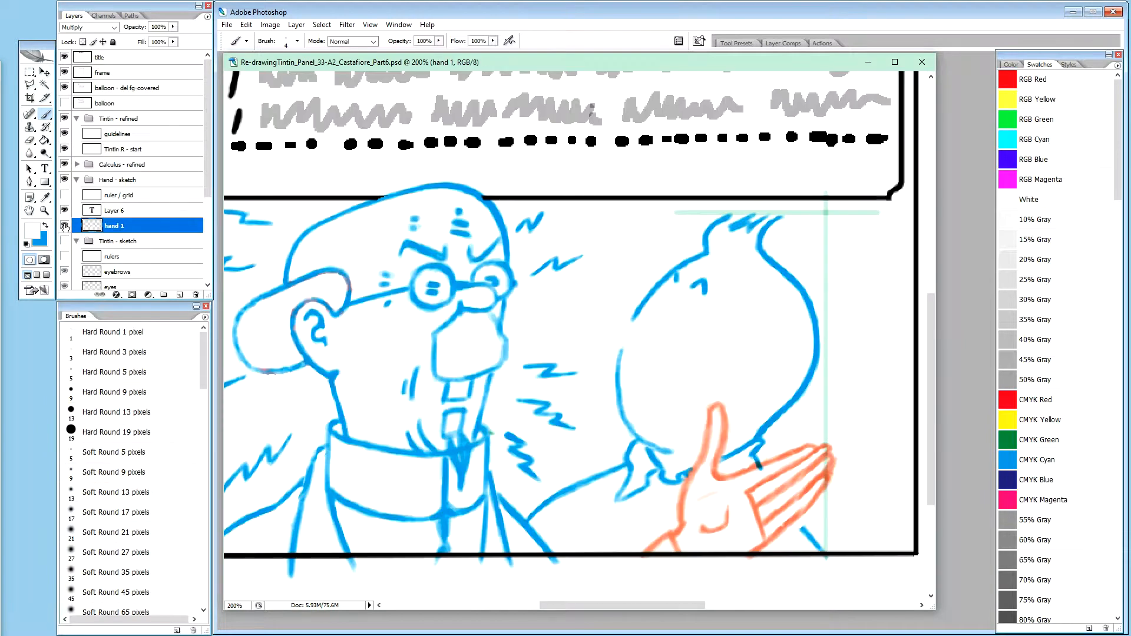
pyautogui.keyDown('alt'); pyautogui.click(64, 227); pyautogui.keyUp('alt')
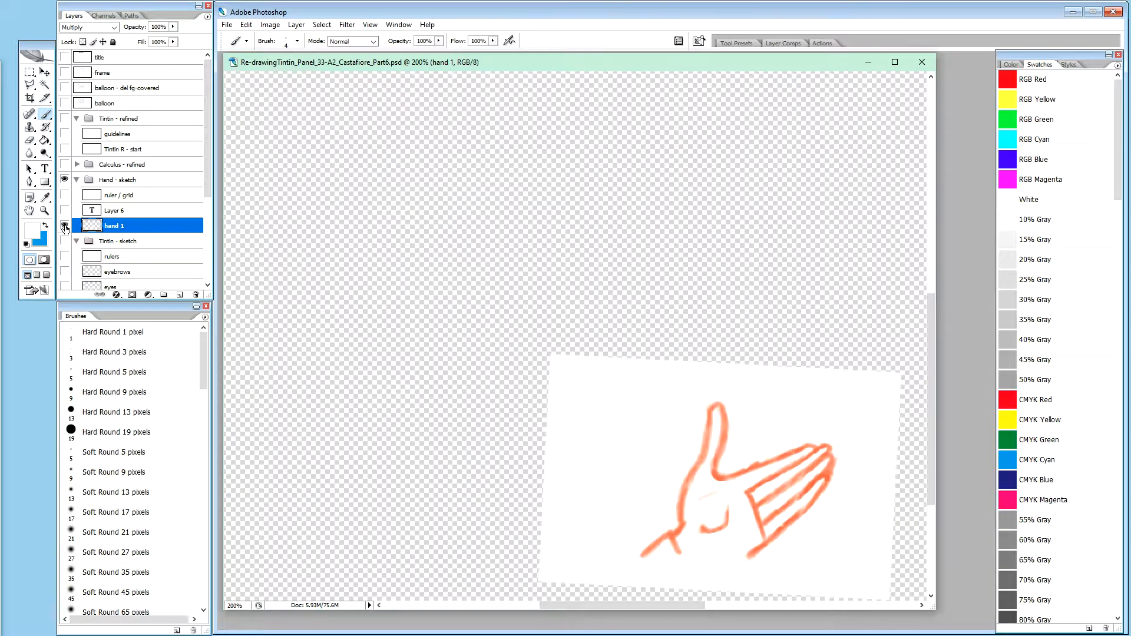
pyautogui.keyDown('alt'); pyautogui.click(65, 227); pyautogui.keyUp('alt')
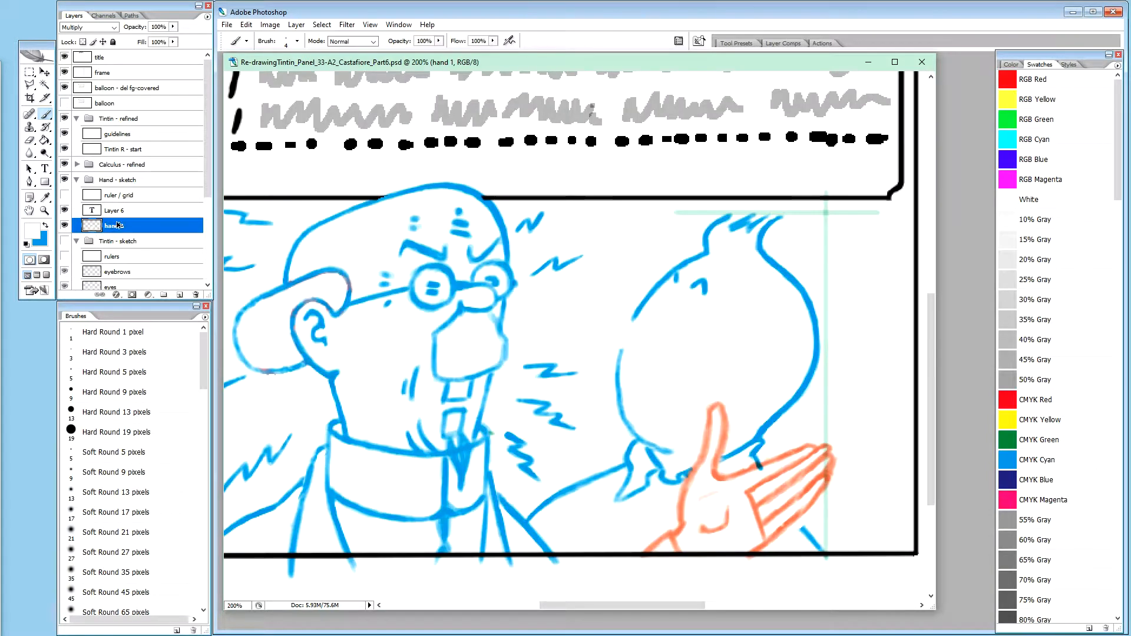
# Step: Duplicate the hand 1 layer, place the copy above Layer 6 and hide Layer 6
pyautogui.hotkey('ctrl', 'j')
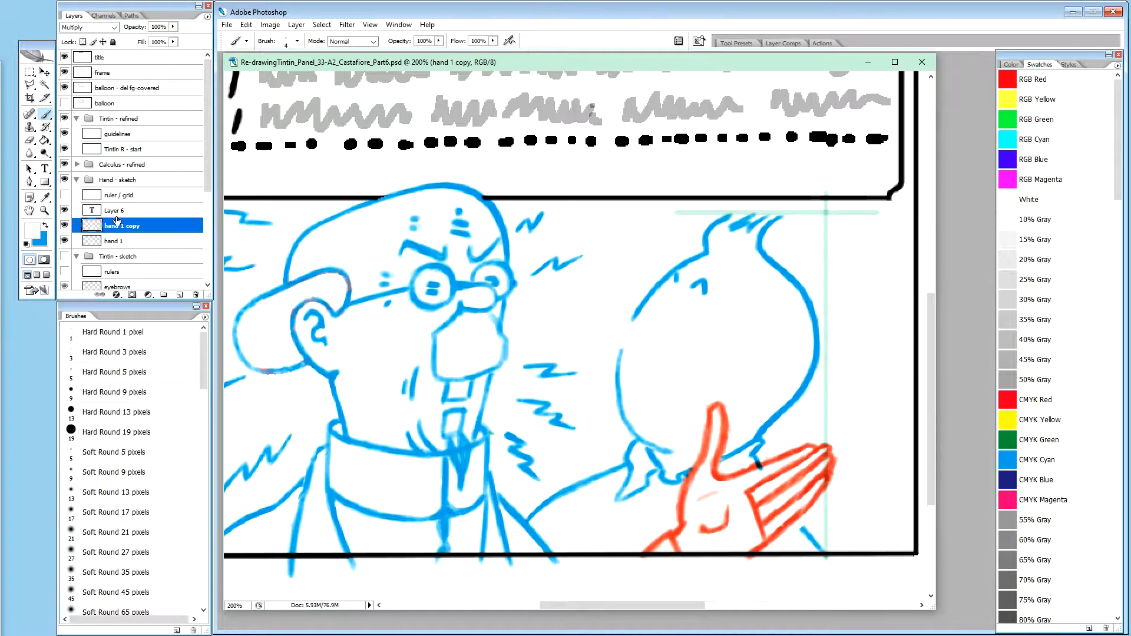
pyautogui.moveTo(115, 220); pyautogui.dragTo(97, 206)
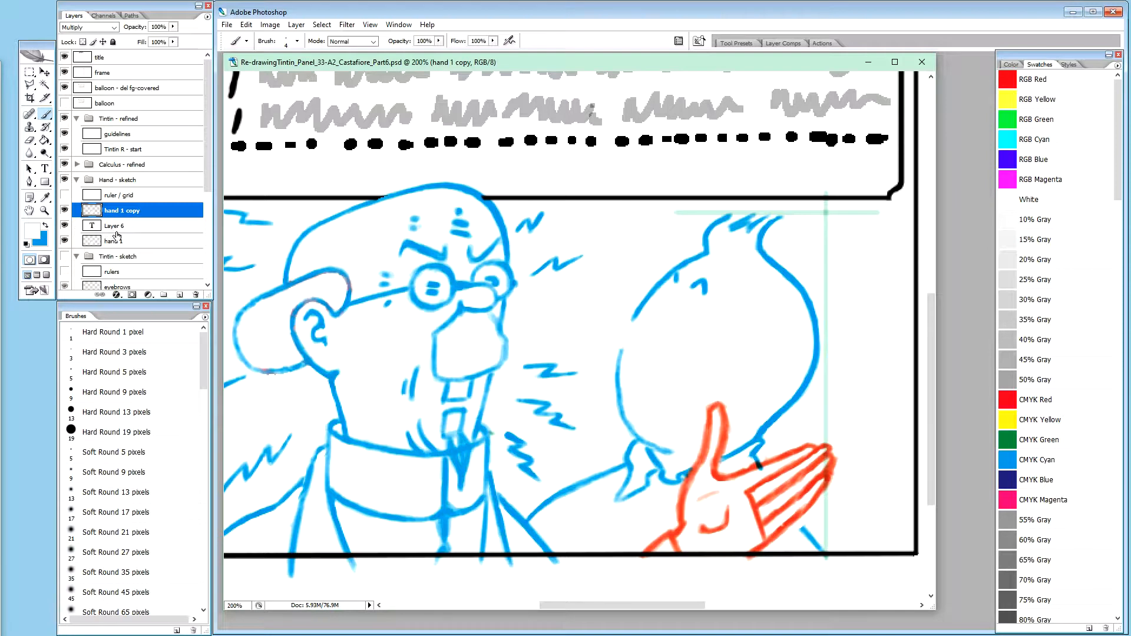
pyautogui.click(65, 226)
# Step: Rename the hand layer copy as "hand 1 - moved down"
pyautogui.doubleClick(132, 210)
pyautogui.doubleClick(134, 211)
pyautogui.write('- mc')
pyautogui.write('ved')
pyautogui.write(' down')
pyautogui.press('Return')
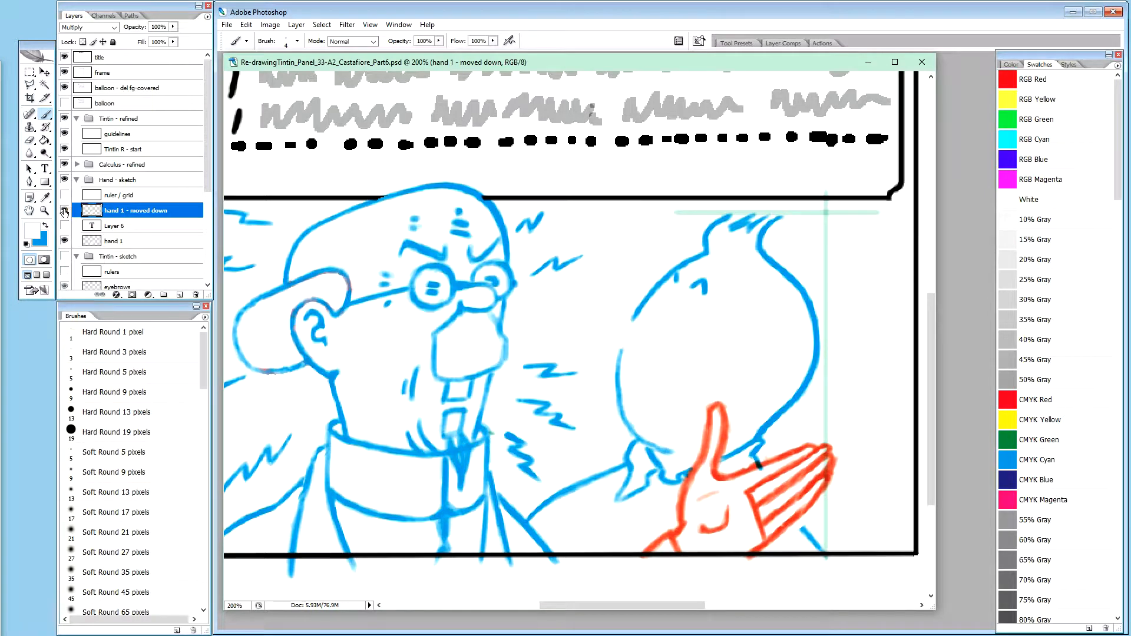
# Step: Hide the original hand 1 layer and move the copied hand sketch down about 8 pixels
pyautogui.click(65, 210)
pyautogui.click(66, 210)
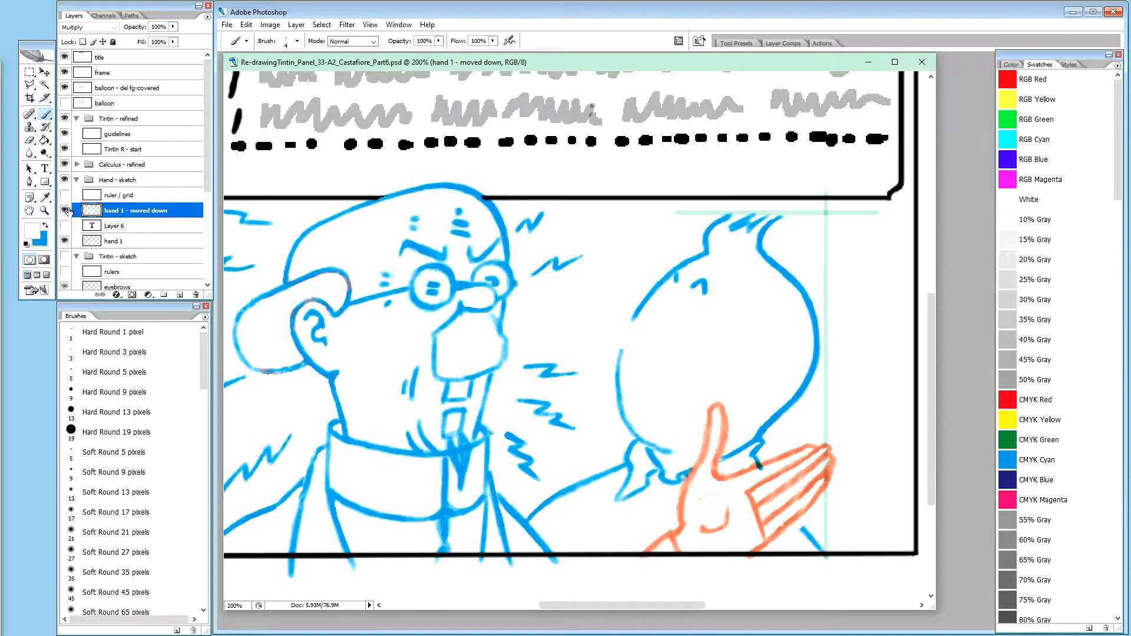
pyautogui.click(65, 241)
pyautogui.press('v')
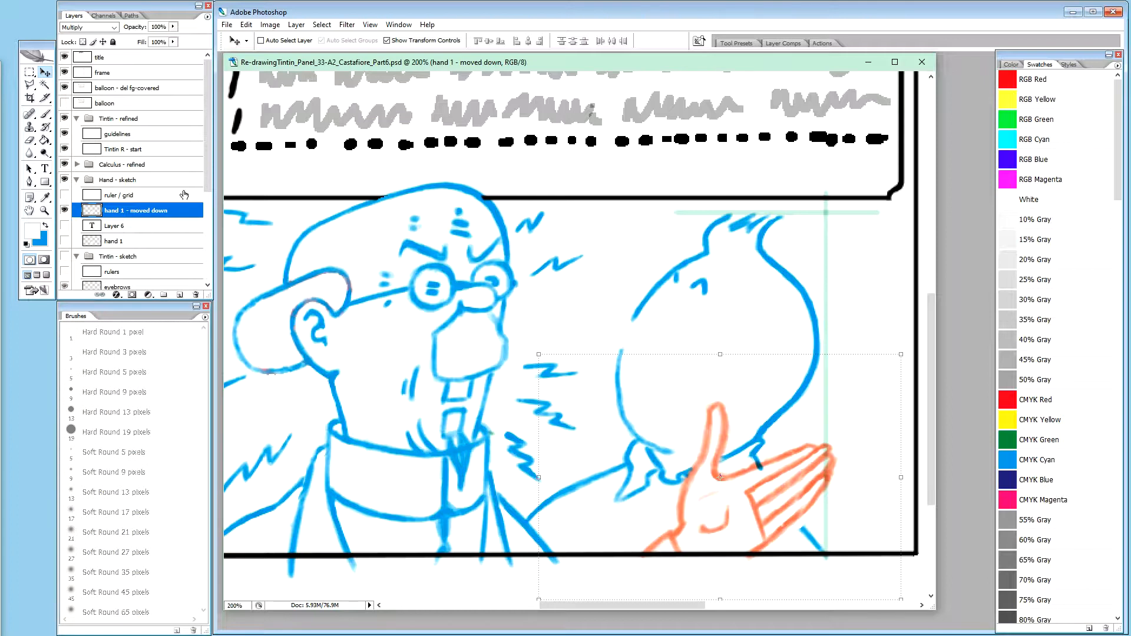
pyautogui.press('Down')
pyautogui.press('Down')
pyautogui.press('Down')
pyautogui.press('Down')
pyautogui.press('Down')
pyautogui.press('Down')
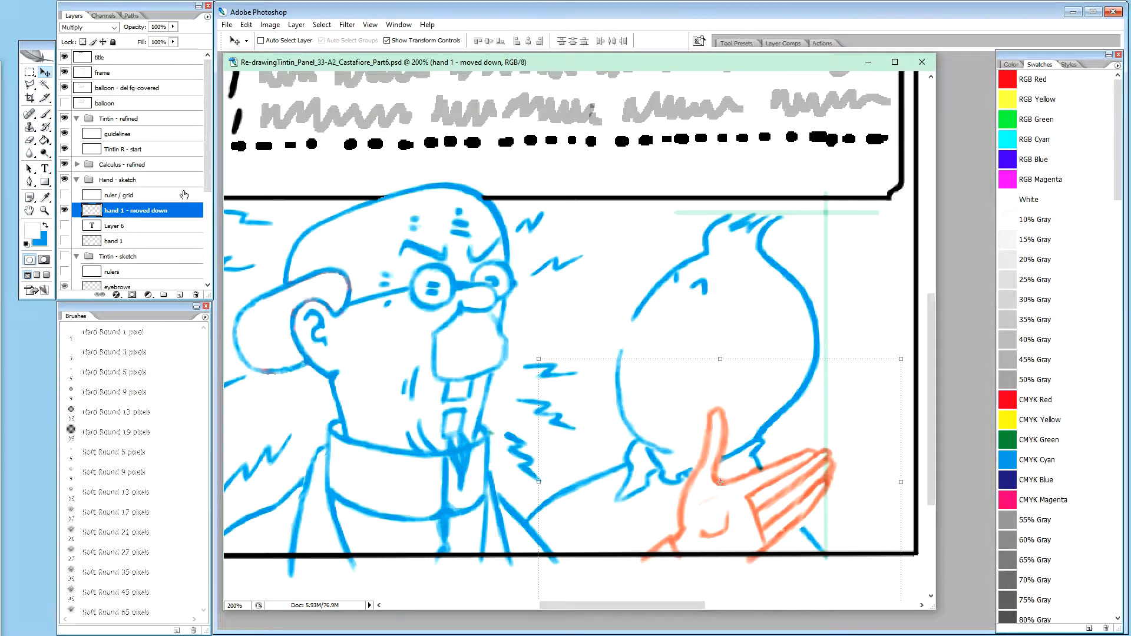
pyautogui.press('Down')
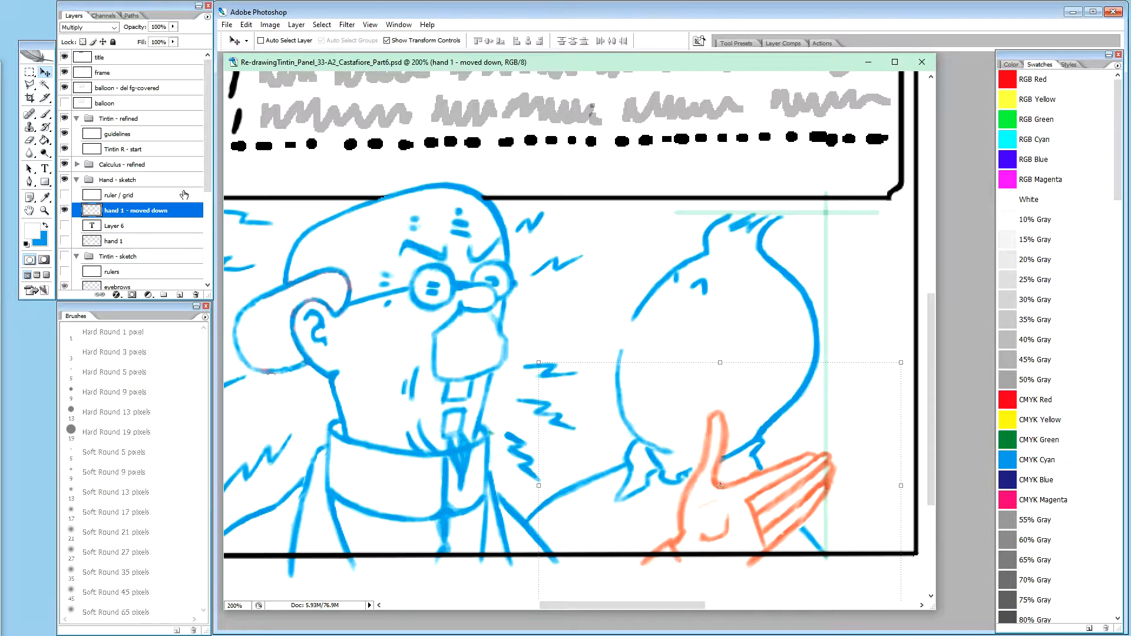
pyautogui.press('Down')
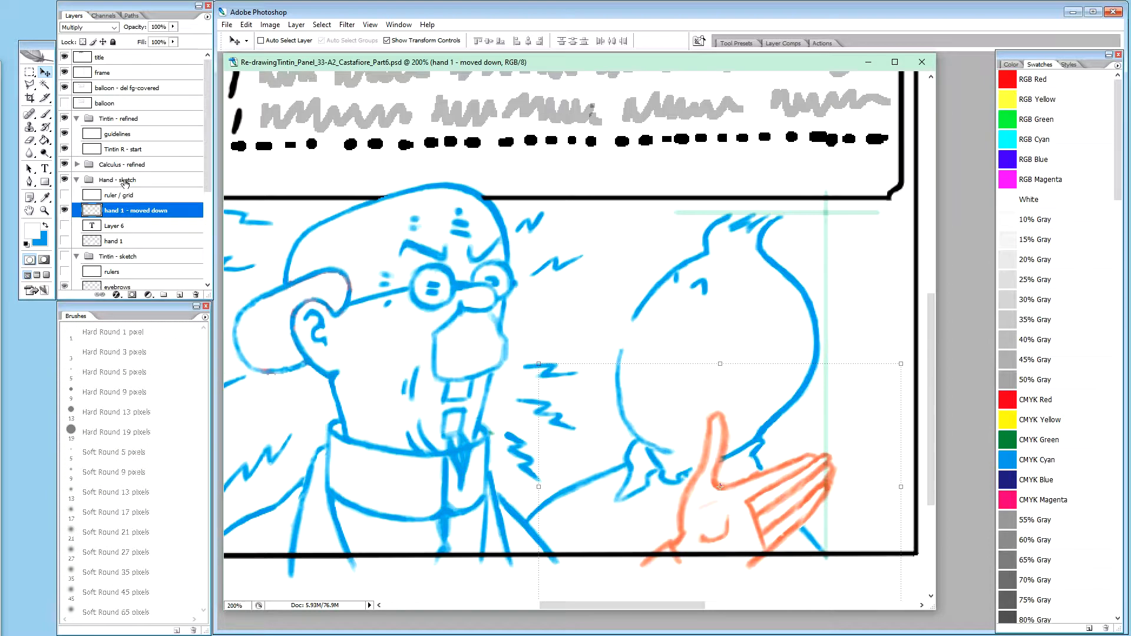
# Step: Duplicate the Tintin R - start layer as "Tintin R - fixed collar" and hide the original
pyautogui.click(141, 150)
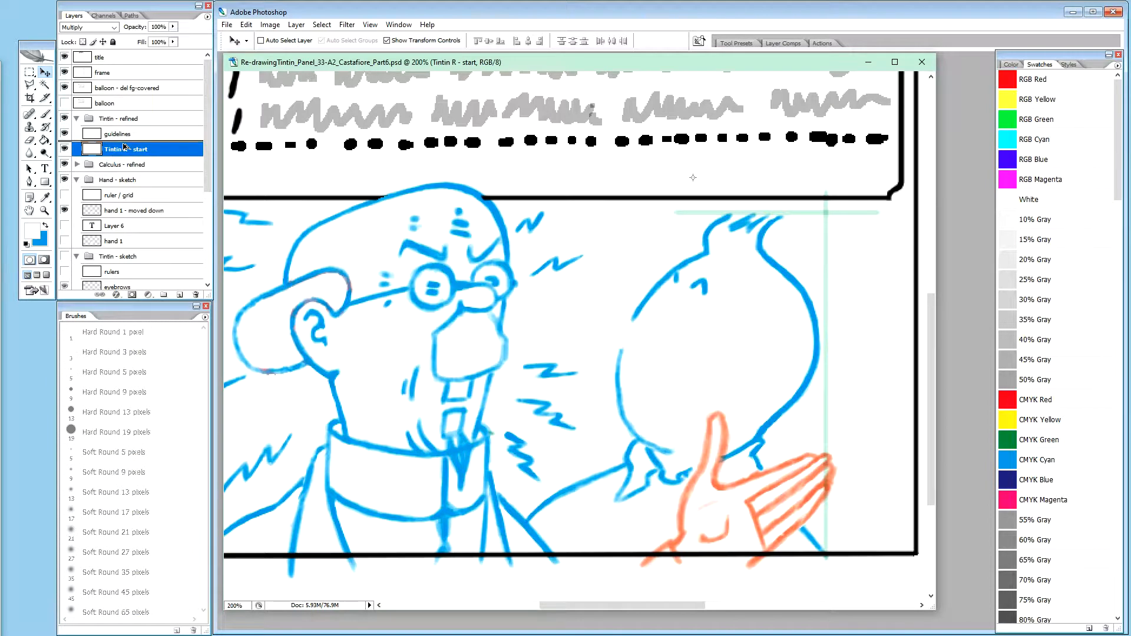
pyautogui.hotkey('ctrl', 'j')
pyautogui.doubleClick(154, 151)
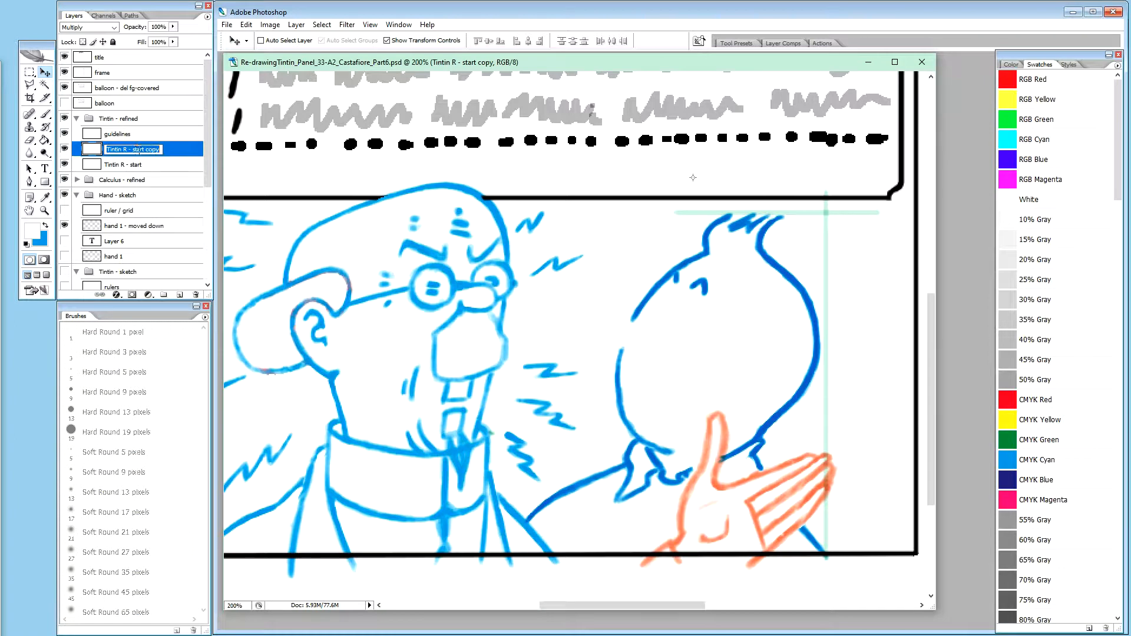
pyautogui.moveTo(133, 149); pyautogui.dragTo(161, 150)
pyautogui.write('fixed')
pyautogui.write(' colla')
pyautogui.write('r')
pyautogui.press('Return')
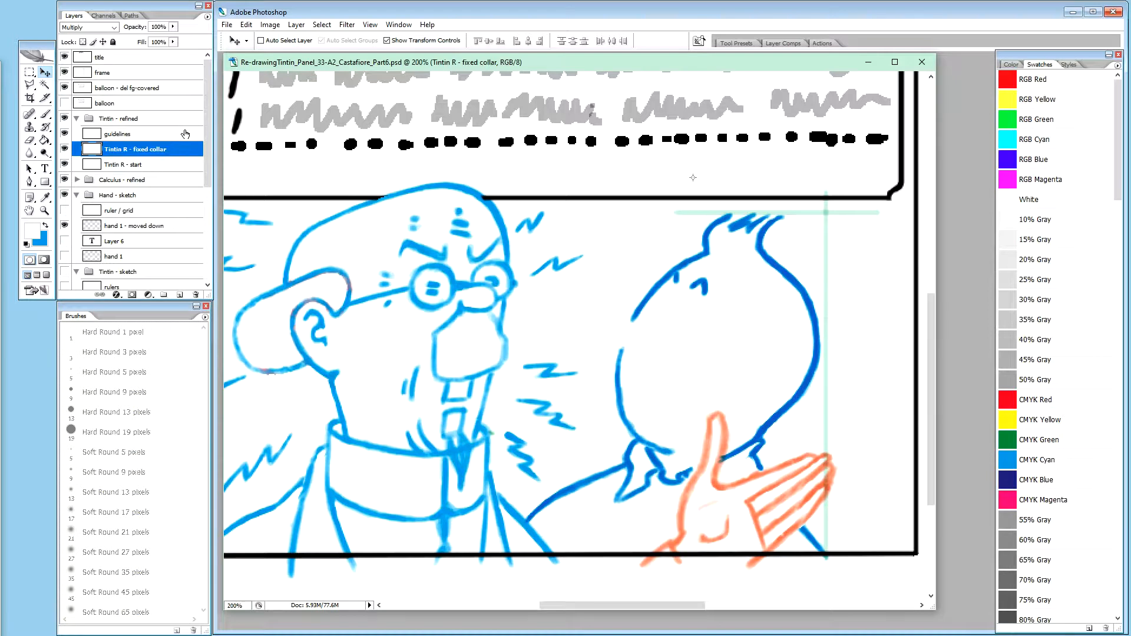
pyautogui.click(66, 165)
pyautogui.click(65, 151)
pyautogui.click(65, 151)
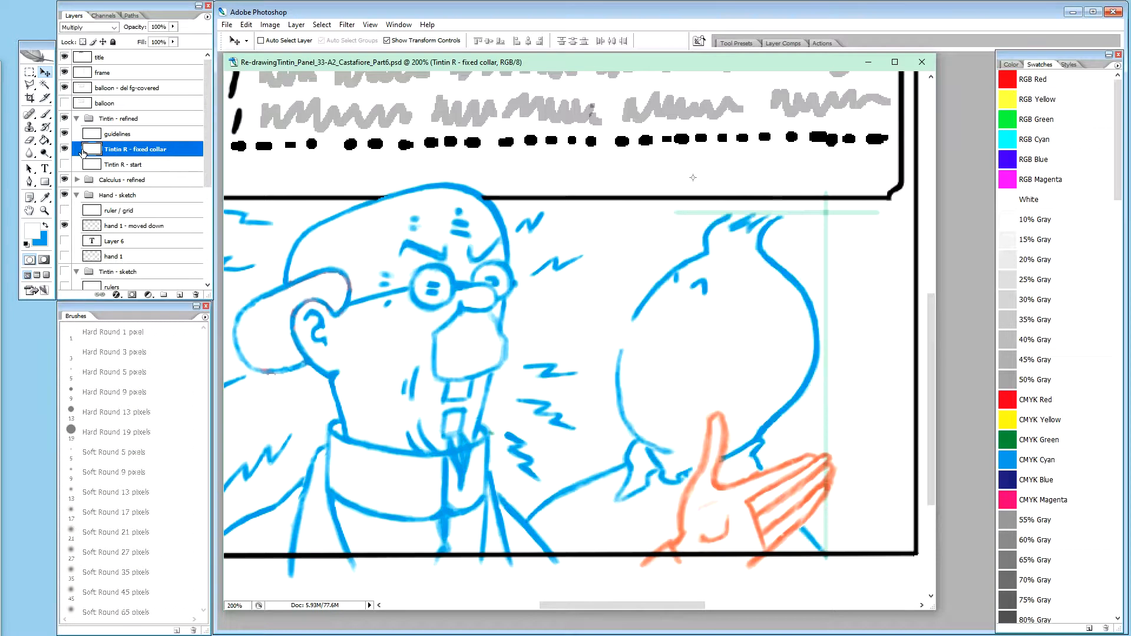
# Step: Duplicate the fixed collar layer as "Tintin R - adj head" and hide the fixed collar layer
pyautogui.hotkey('ctrl', 'j')
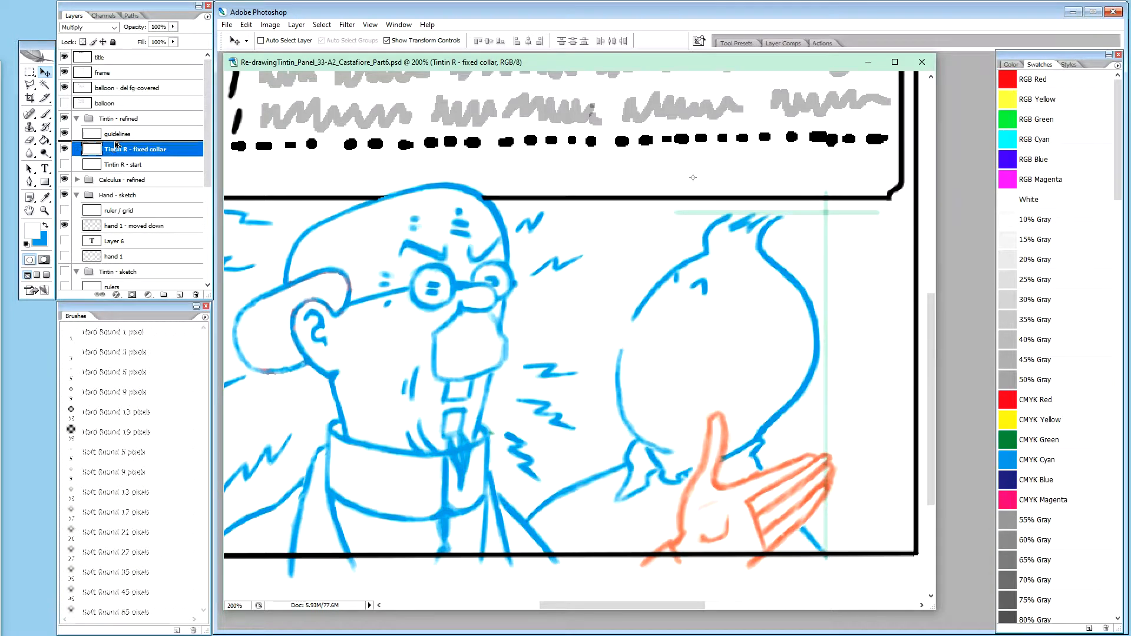
pyautogui.doubleClick(153, 151)
pyautogui.moveTo(133, 149); pyautogui.dragTo(178, 141)
pyautogui.write('adj head')
pyautogui.press('Return')
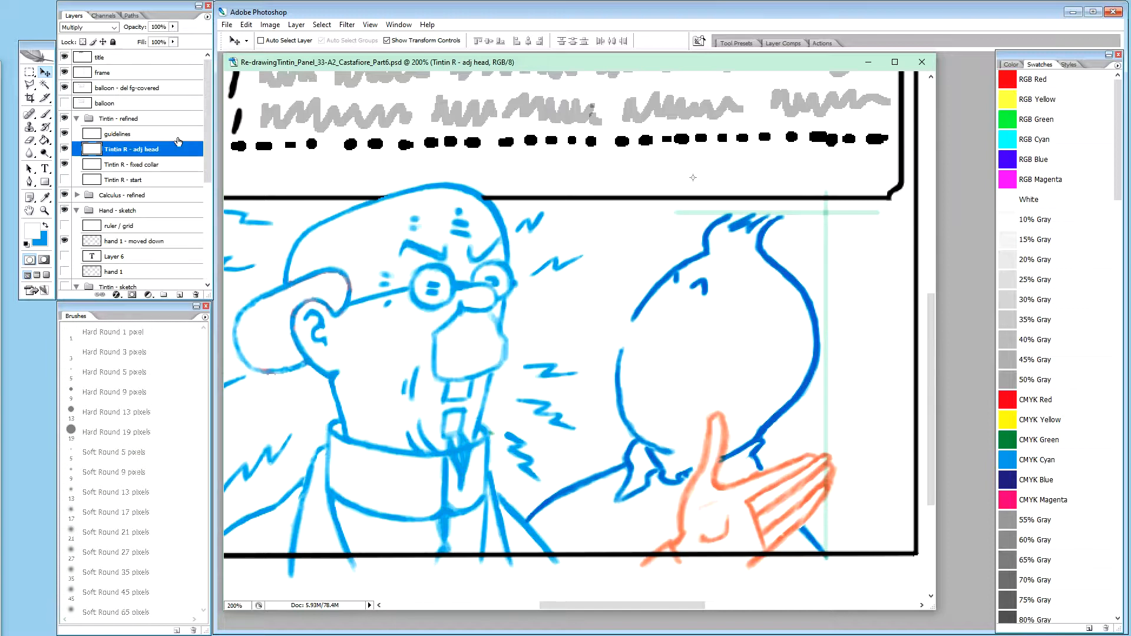
pyautogui.click(65, 166)
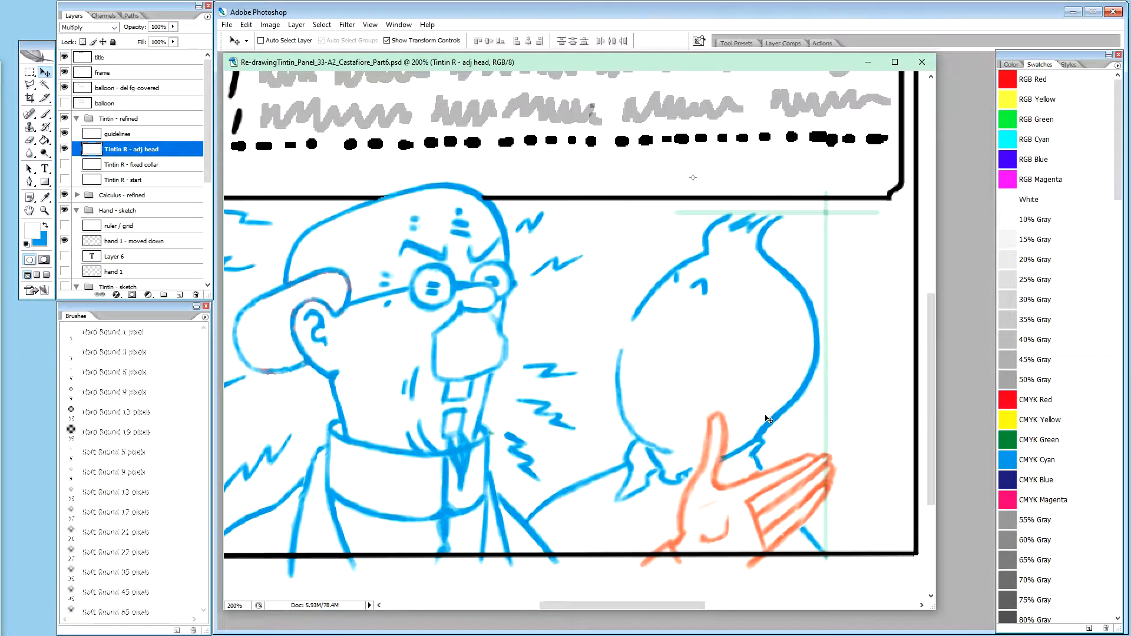
# Step: Refine the nape line on the Tintin R - adj head layer with cyan and white brush strokes at 100% opacity
pyautogui.press('b')
pyautogui.press('x')
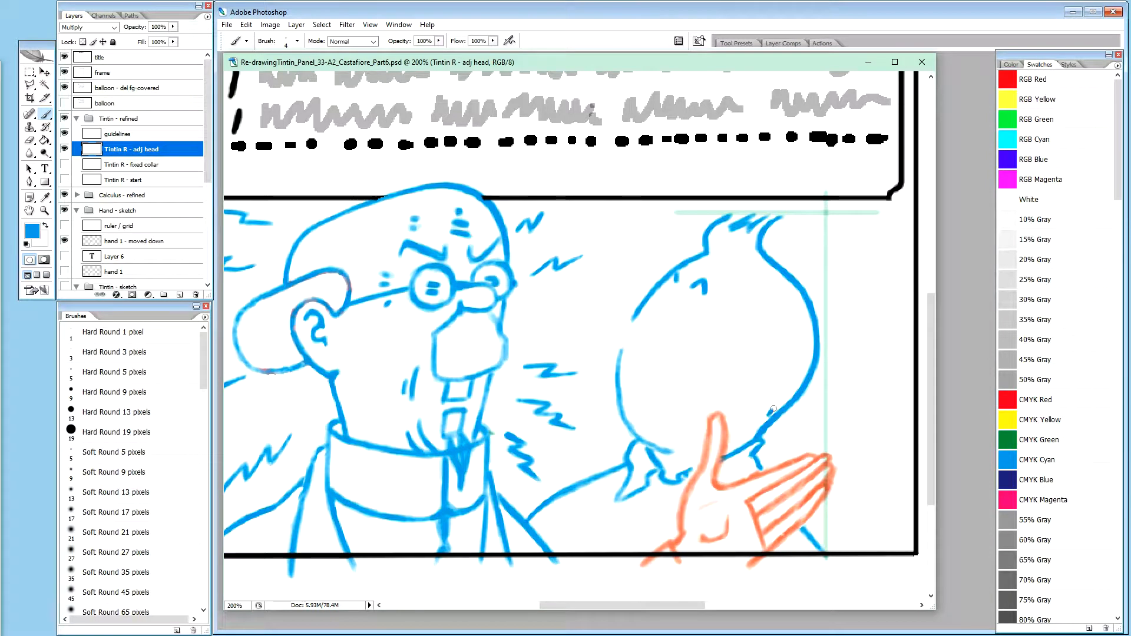
pyautogui.press('x')
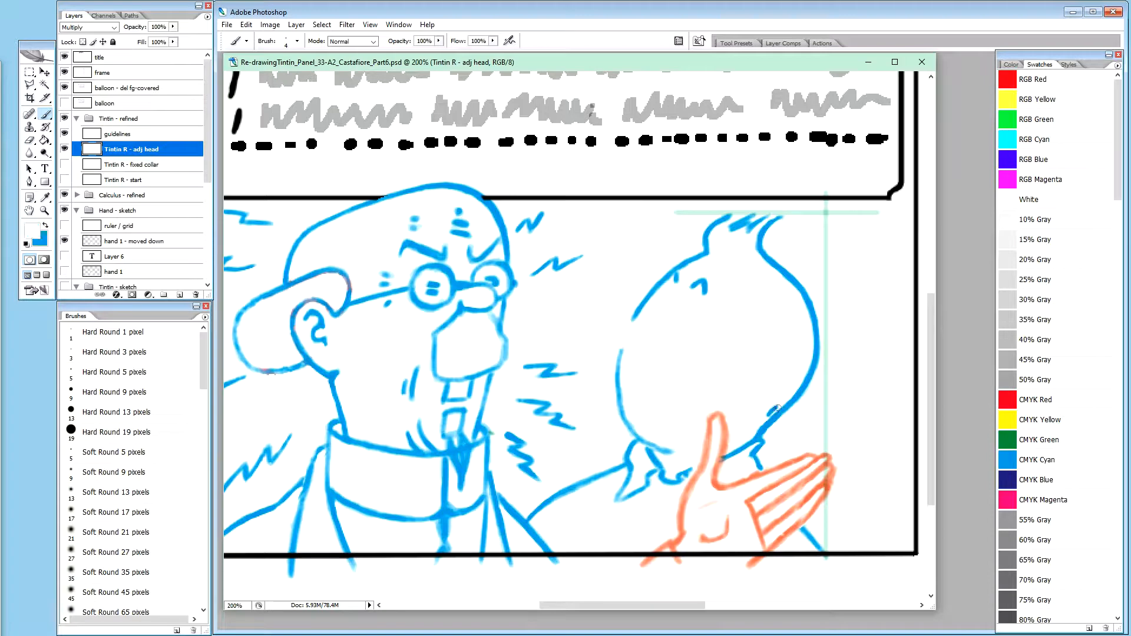
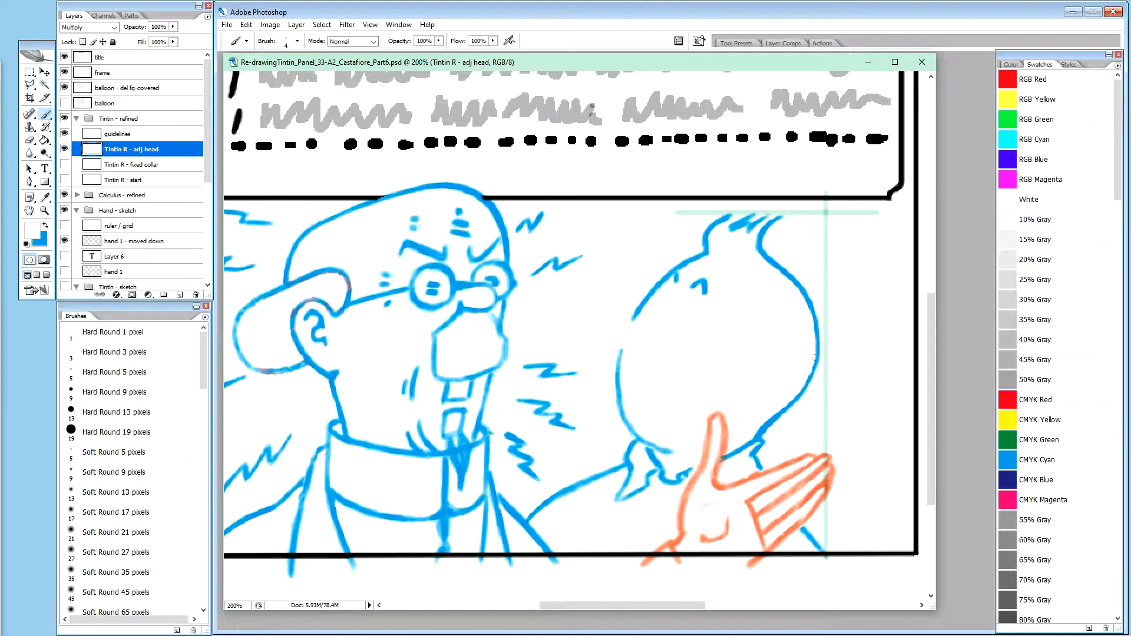
# Step: Redraw the back of Tintin's head in cyan with a slightly fuller outward curve
pyautogui.press('x')
pyautogui.moveTo(813, 366)
pyautogui.mouseDown()
pyautogui.moveTo(803, 389)
pyautogui.moveTo(817, 334)
pyautogui.mouseUp()
pyautogui.moveTo(813, 312)
pyautogui.mouseDown()
pyautogui.moveTo(817, 350)
pyautogui.moveTo(809, 310)
pyautogui.moveTo(817, 332)
pyautogui.mouseUp()
# Step: Trim the outside of the head's lower back curve with white at 100% opacity and reinforce its inner edge in cyan at 20%
pyautogui.press('x')
pyautogui.press('0')
pyautogui.moveTo(812, 383)
pyautogui.mouseDown()
pyautogui.moveTo(817, 375)
pyautogui.moveTo(803, 396)
pyautogui.mouseUp()
pyautogui.press('x')
pyautogui.press('2')
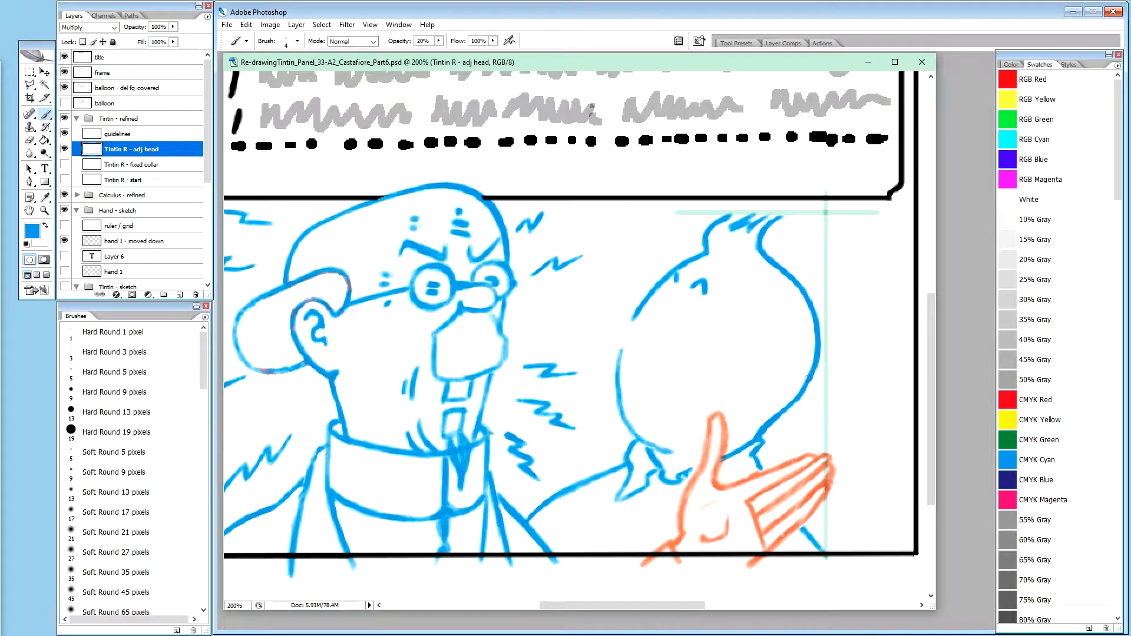
pyautogui.moveTo(806, 378); pyautogui.dragTo(798, 394)
pyautogui.press('x')
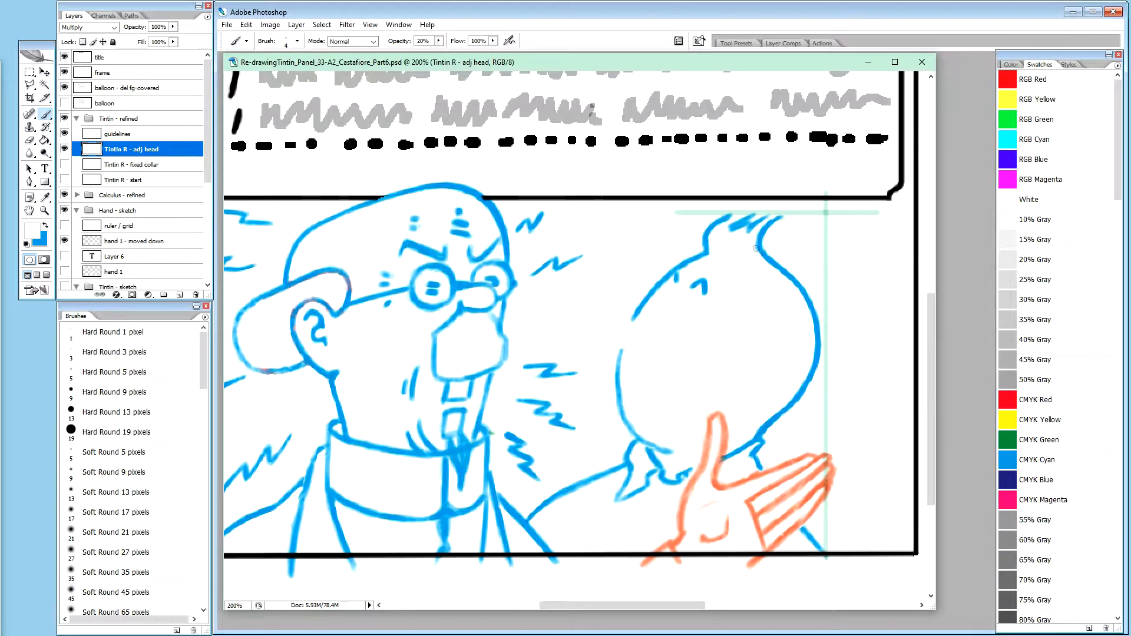
# Step: Refine the upper back curve of Tintin's head below the hair tuft with white and cyan strokes at 20% opacity
pyautogui.moveTo(758, 251); pyautogui.dragTo(791, 287)
pyautogui.moveTo(756, 248)
pyautogui.mouseDown()
pyautogui.moveTo(777, 268)
pyautogui.moveTo(756, 255)
pyautogui.mouseUp()
pyautogui.press('x')
pyautogui.press('x')
pyautogui.moveTo(767, 259); pyautogui.dragTo(756, 252)
pyautogui.moveTo(791, 283); pyautogui.dragTo(773, 266)
pyautogui.moveTo(765, 259); pyautogui.dragTo(793, 292)
pyautogui.press('x')
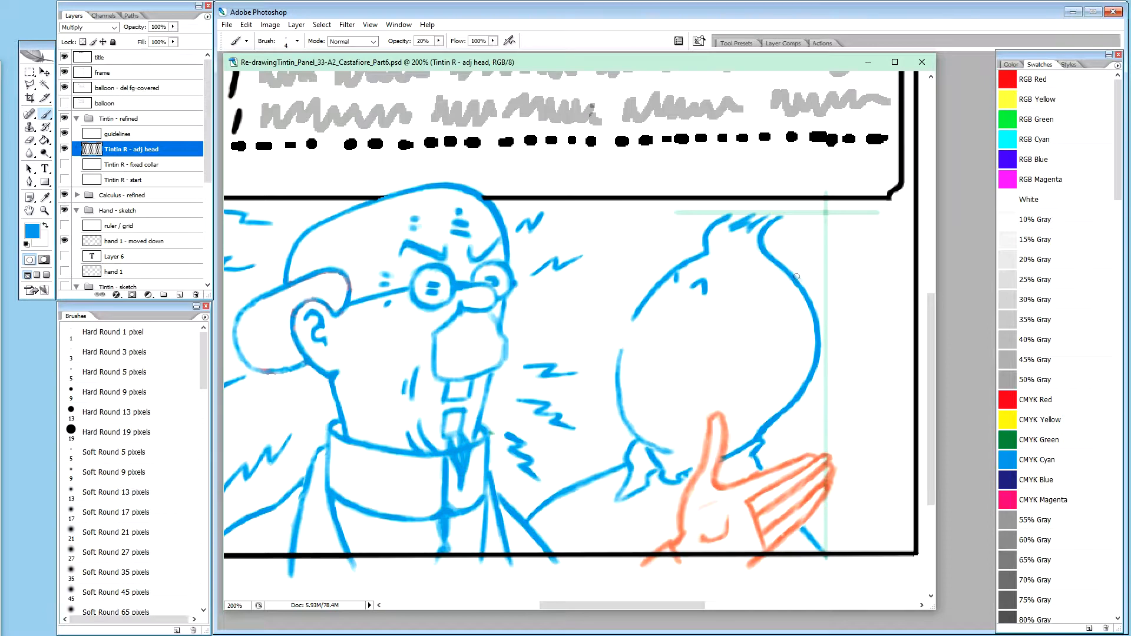
pyautogui.moveTo(802, 287); pyautogui.dragTo(771, 254)
# Step: Smooth the bend in the upper back of the head, trimming in white at 100% opacity and reinforcing in cyan at 20%
pyautogui.press('x')
pyautogui.press('0')
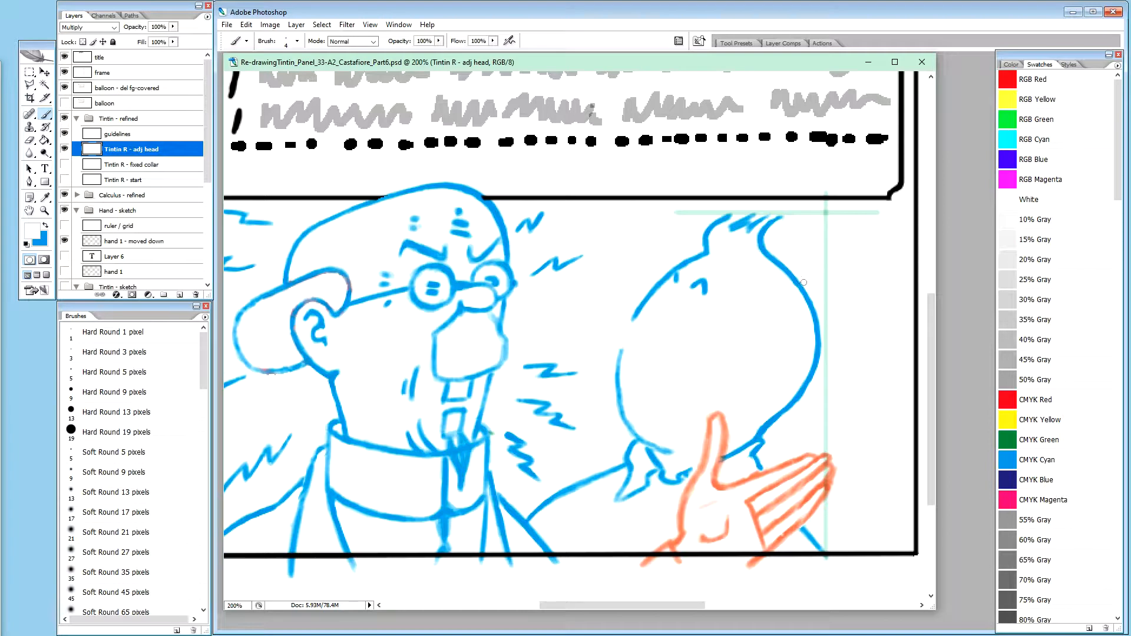
pyautogui.press('x')
pyautogui.press('2')
pyautogui.moveTo(792, 273); pyautogui.dragTo(803, 288)
pyautogui.press('x')
pyautogui.press('0')
pyautogui.press('x')
pyautogui.press('x')
pyautogui.press('2')
pyautogui.press('x')
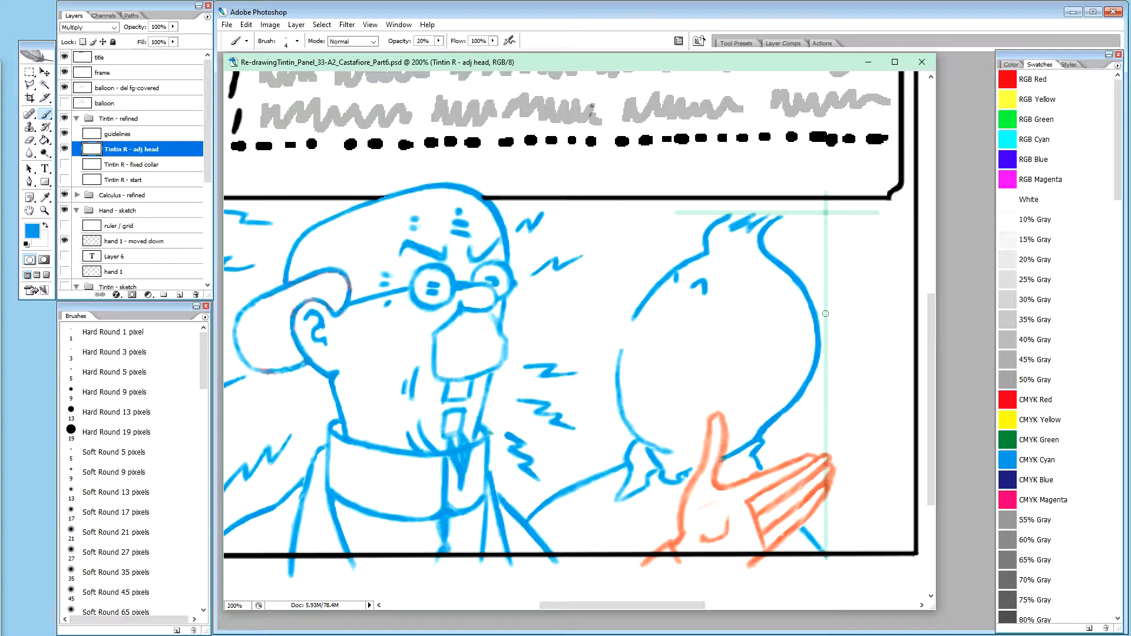
# Step: Clean the inner edge of the head's upper back curve with white dabs at 100% opacity
pyautogui.press('x')
pyautogui.press('0')
pyautogui.click(784, 281)
pyautogui.click(792, 284)
pyautogui.click(802, 304)
pyautogui.click(801, 299)
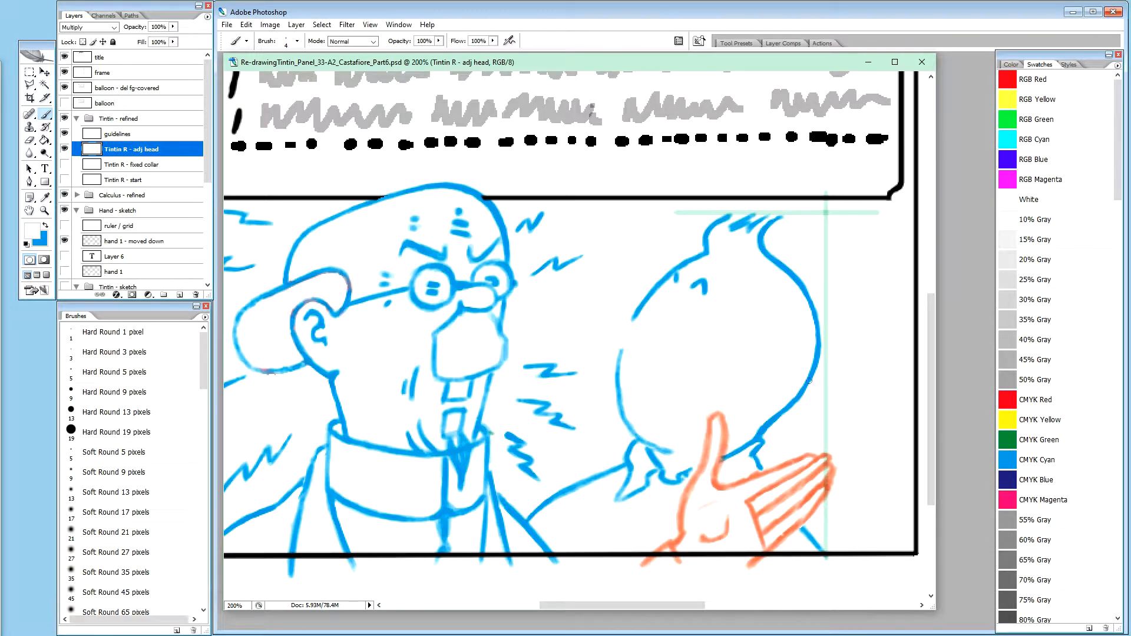
pyautogui.press('x')
pyautogui.press('2')
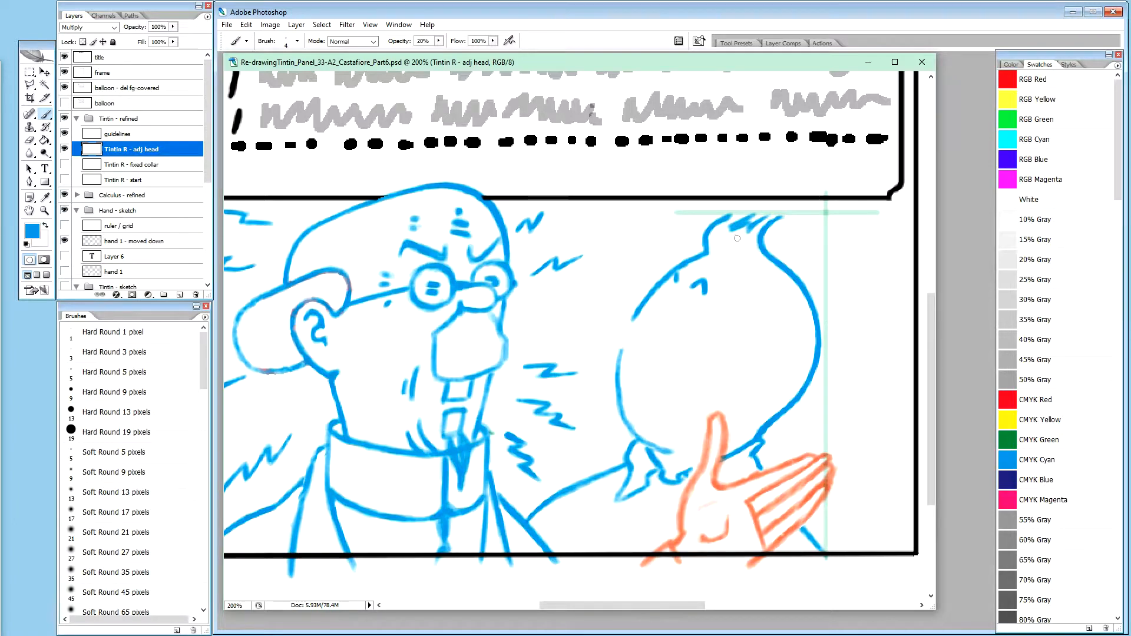
# Step: Thin the short strokes of Tintin's hair tuft with white at 100% opacity
pyautogui.press('x')
pyautogui.press('0')
pyautogui.moveTo(738, 228)
pyautogui.mouseDown()
pyautogui.moveTo(751, 220)
pyautogui.moveTo(750, 235)
pyautogui.moveTo(727, 230)
pyautogui.mouseUp()
pyautogui.moveTo(730, 223); pyautogui.dragTo(754, 211)
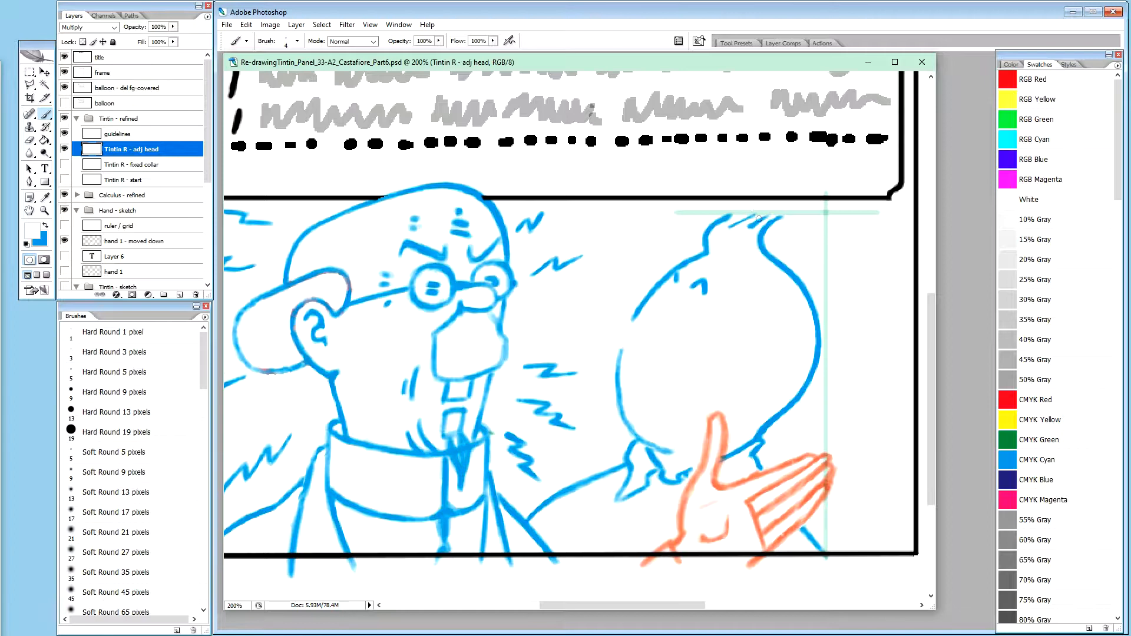
pyautogui.press('x')
pyautogui.press('2')
# Step: Lasso the back half of Tintin's head with most of the hair tuft, copy it to a new layer and nudge it three steps right
pyautogui.press('l')
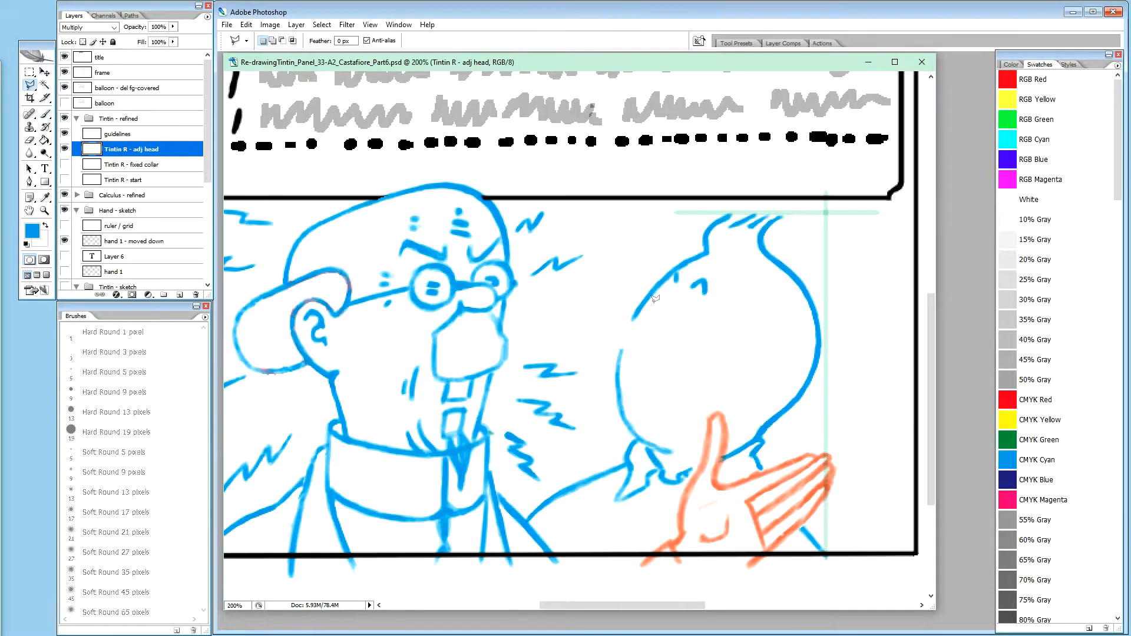
pyautogui.click(762, 209)
pyautogui.click(743, 212)
pyautogui.click(729, 219)
pyautogui.click(722, 227)
pyautogui.click(722, 264)
pyautogui.click(718, 416)
pyautogui.click(710, 494)
pyautogui.click(739, 519)
pyautogui.click(754, 568)
pyautogui.click(857, 569)
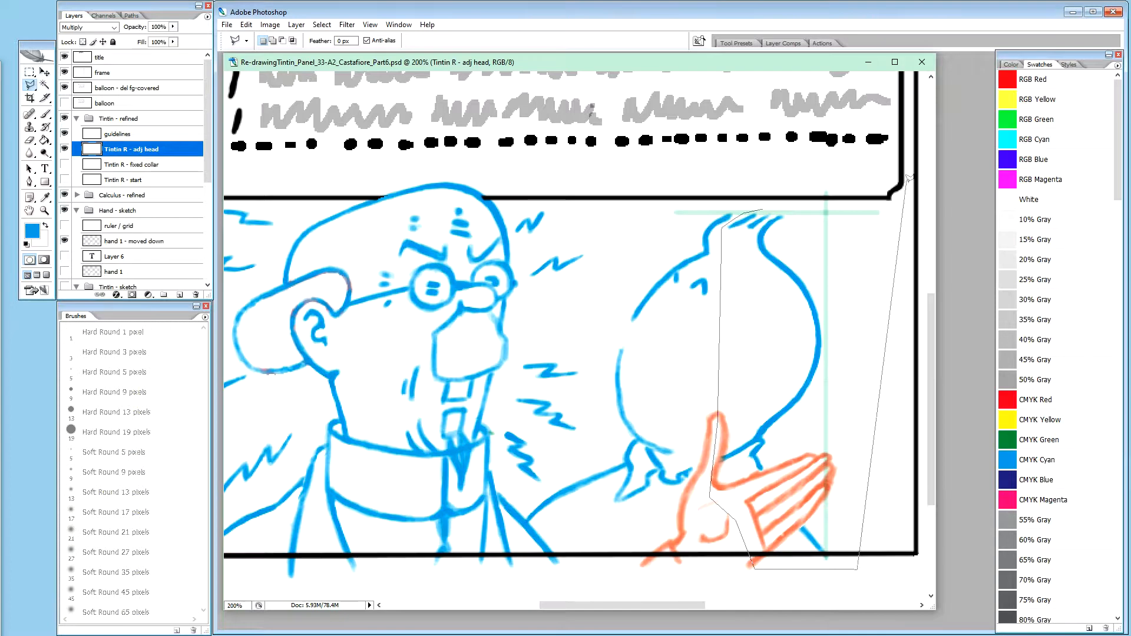
pyautogui.click(843, 208)
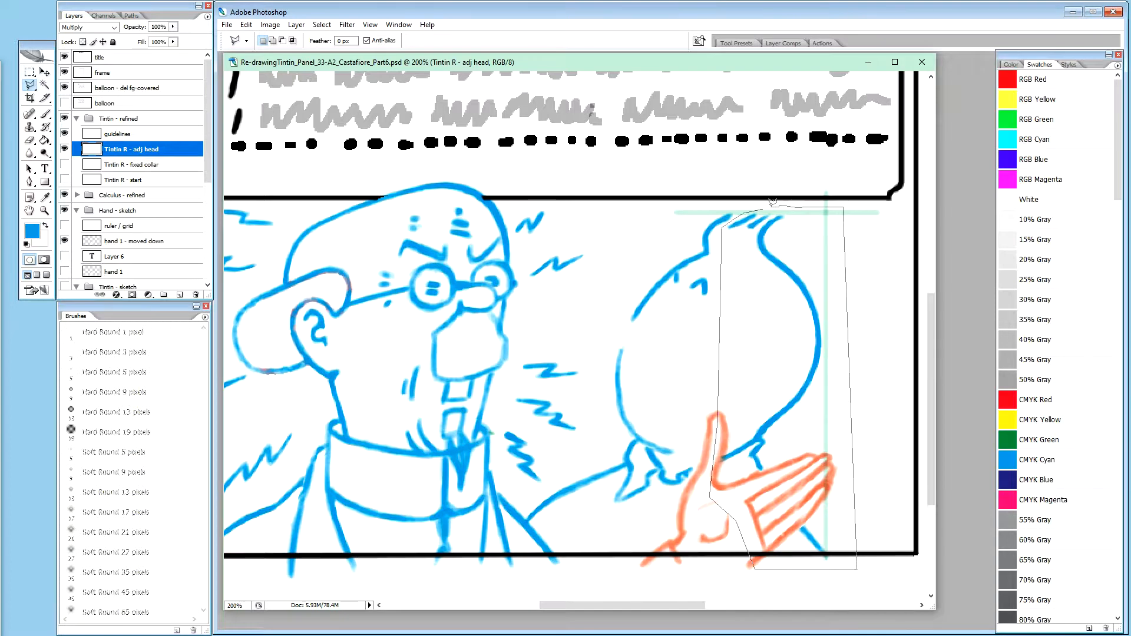
pyautogui.click(769, 202)
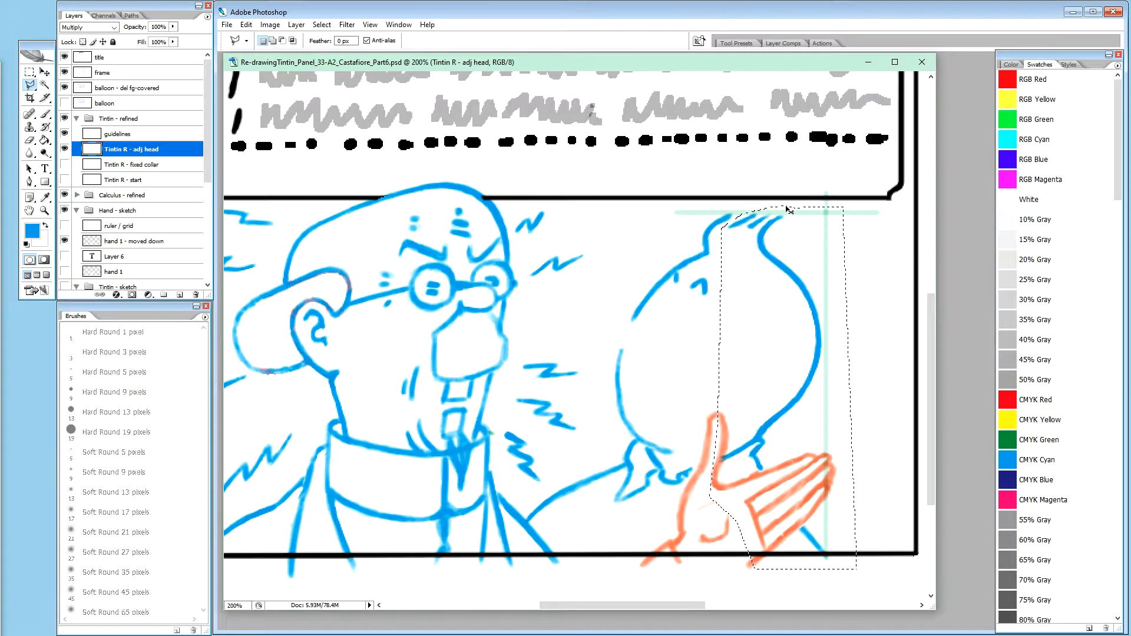
pyautogui.hotkey('ctrl', 'j')
pyautogui.press('v')
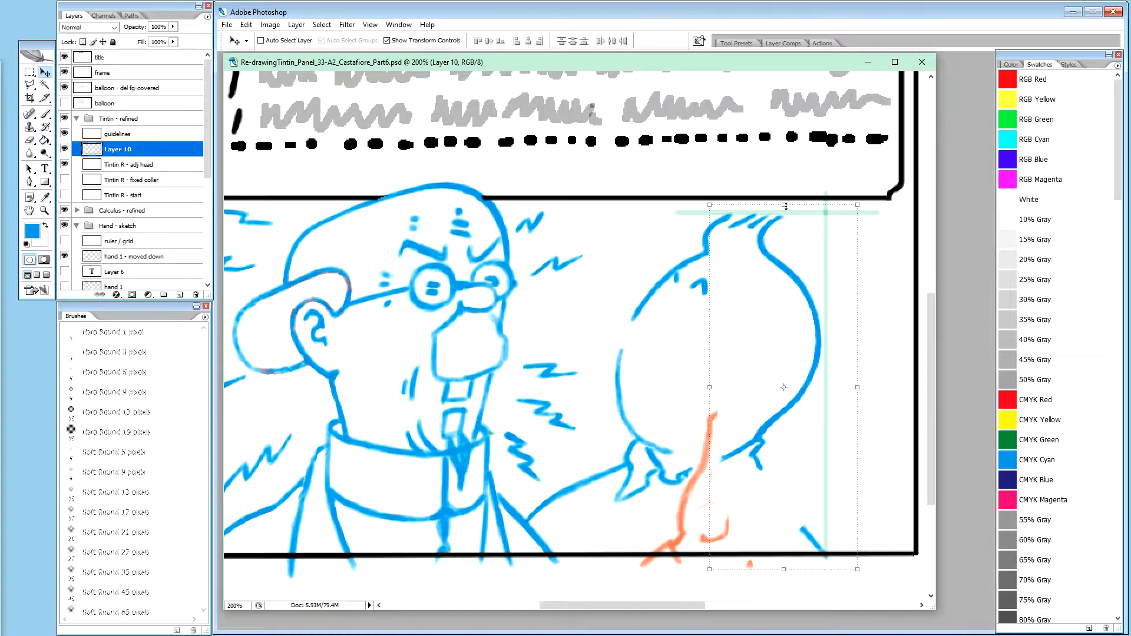
pyautogui.press('Right')
pyautogui.press('Right')
pyautogui.press('Right')
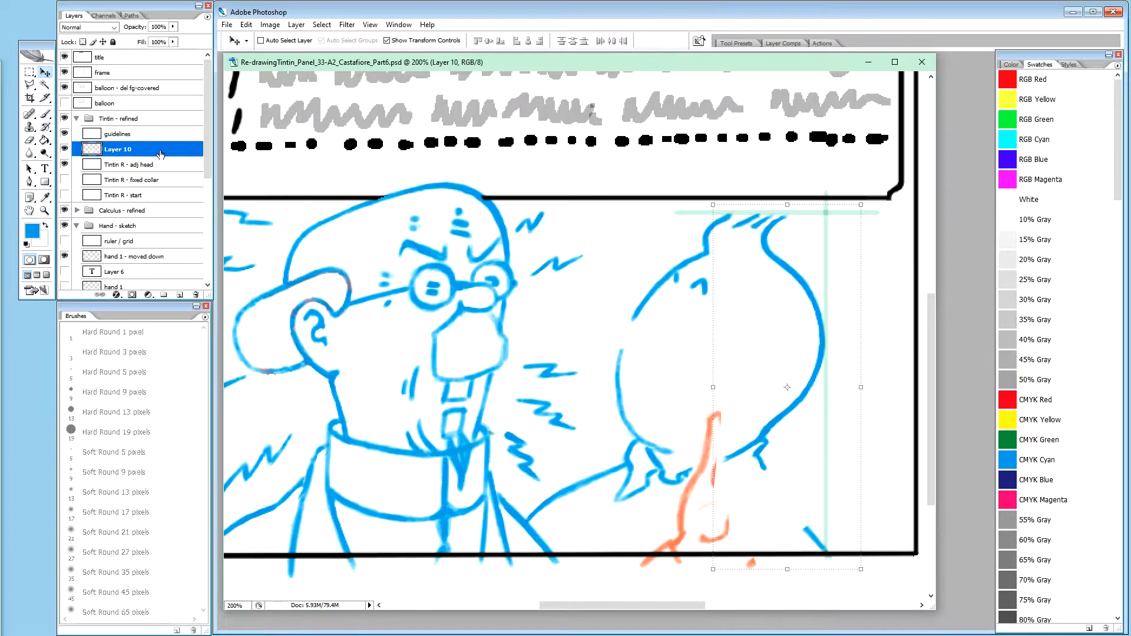
# Step: Stamp a merged copy of Layer 10 and Tintin R - adj head, named "Tintin R - adj head", and hide both source layers
pyautogui.keyDown('shift'); pyautogui.click(143, 165); pyautogui.keyUp('shift')
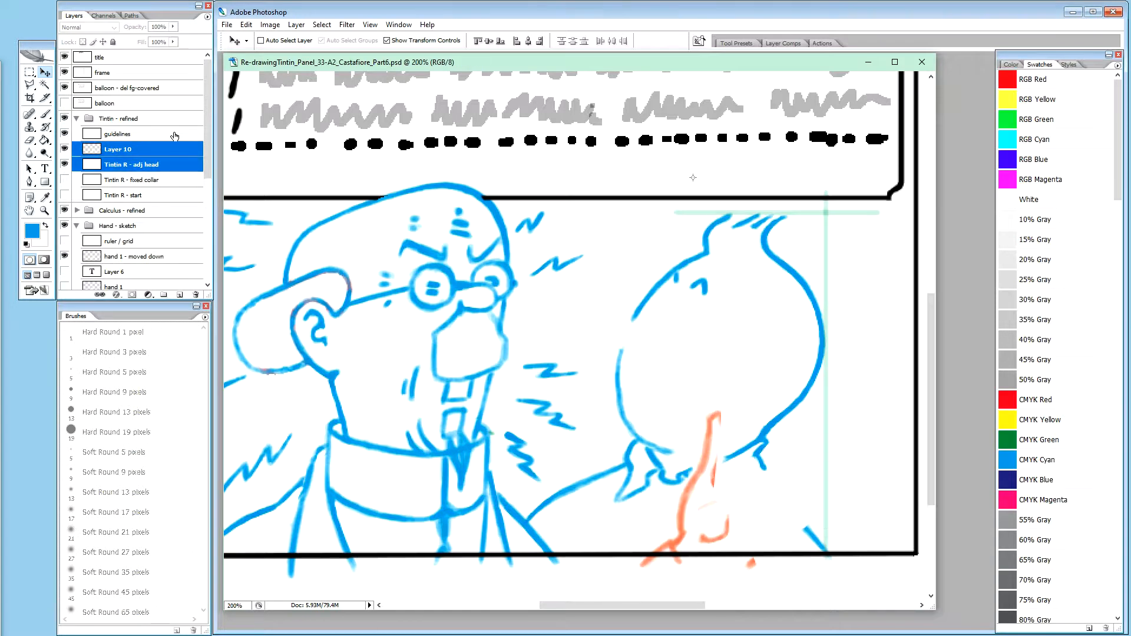
pyautogui.hotkey('ctrl', 'alt', 'e')
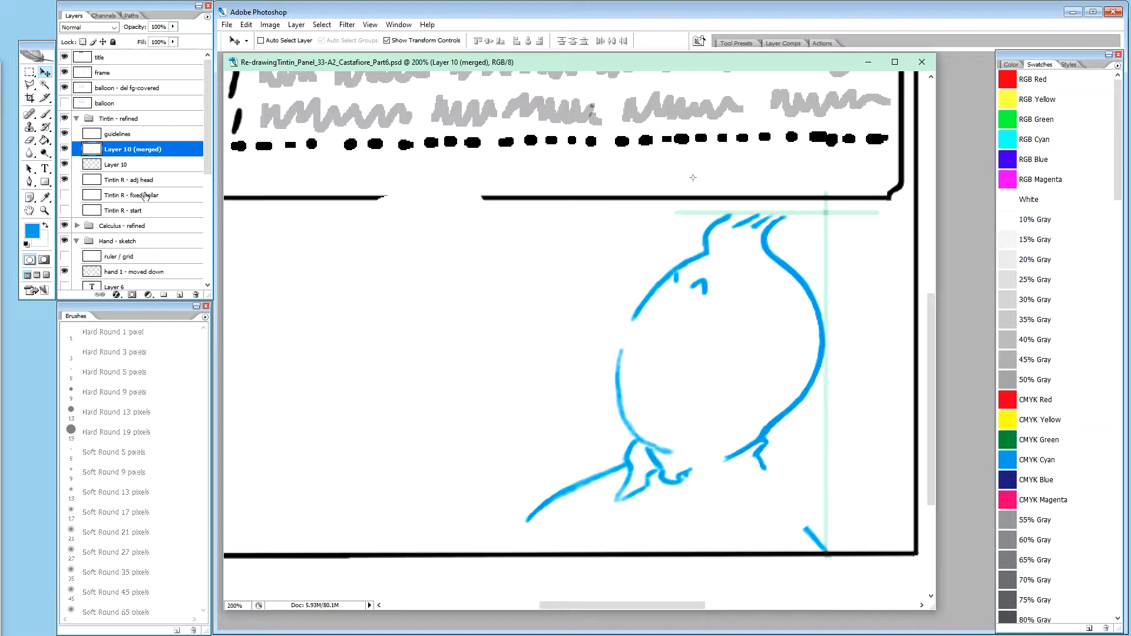
pyautogui.click(143, 182)
pyautogui.doubleClick(158, 180)
pyautogui.hotkey('ctrl', 'c')
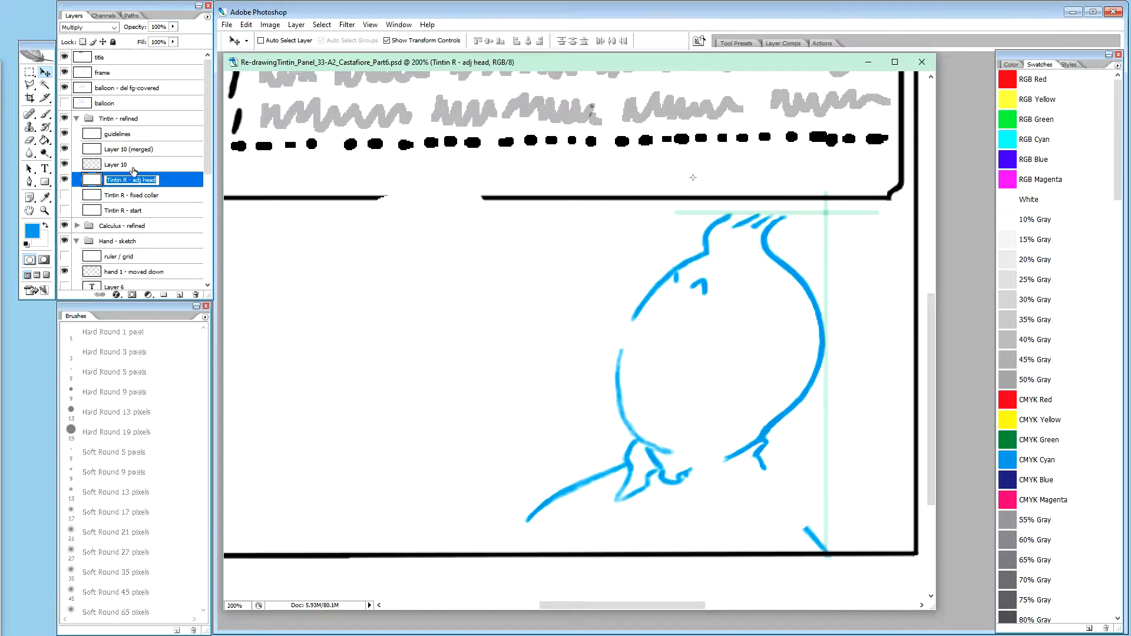
pyautogui.doubleClick(133, 150)
pyautogui.hotkey('ctrl', 'v')
pyautogui.moveTo(65, 181); pyautogui.dragTo(64, 169)
# Step: Rename the merged layer as "Tintin R - adj top hair to the right"
pyautogui.doubleClick(139, 150)
pyautogui.doubleClick(149, 150)
pyautogui.write('top')
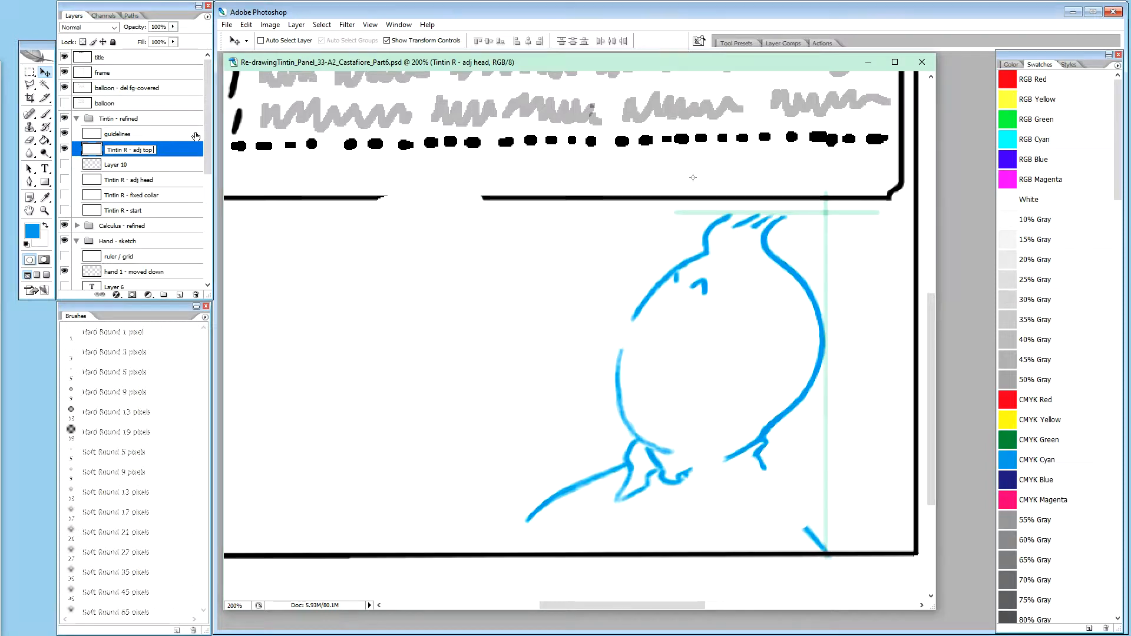
pyautogui.write(' hair')
pyautogui.press('Return')
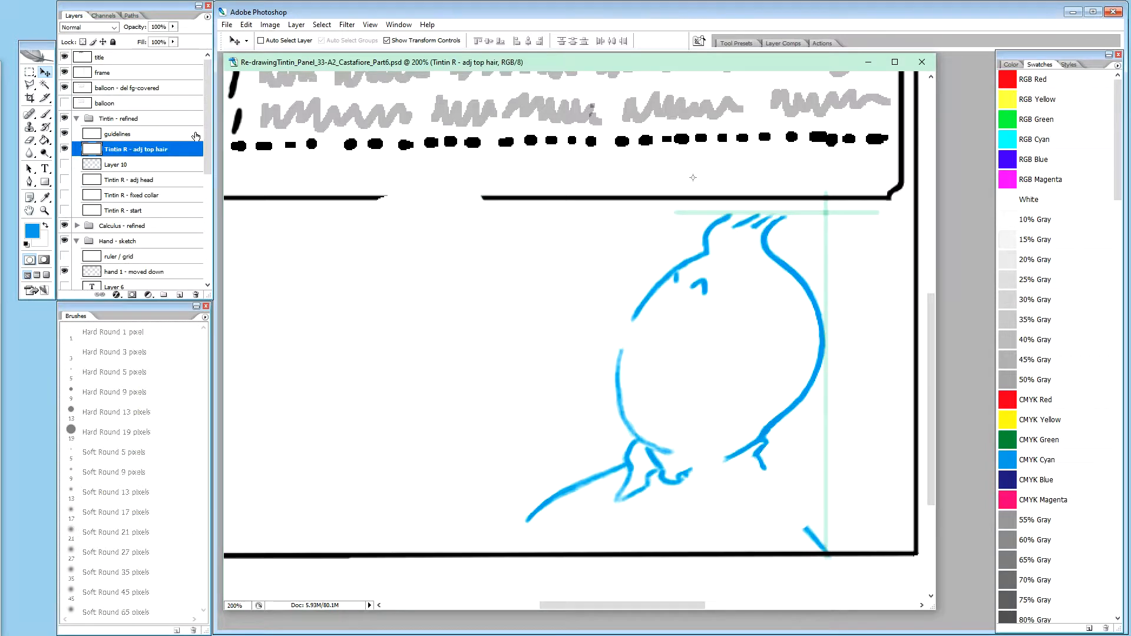
pyautogui.doubleClick(162, 152)
pyautogui.write('to the right')
pyautogui.press('Return')
# Step: Rename the merged layer as "Tintin R - adj right part of head"
pyautogui.doubleClick(153, 150)
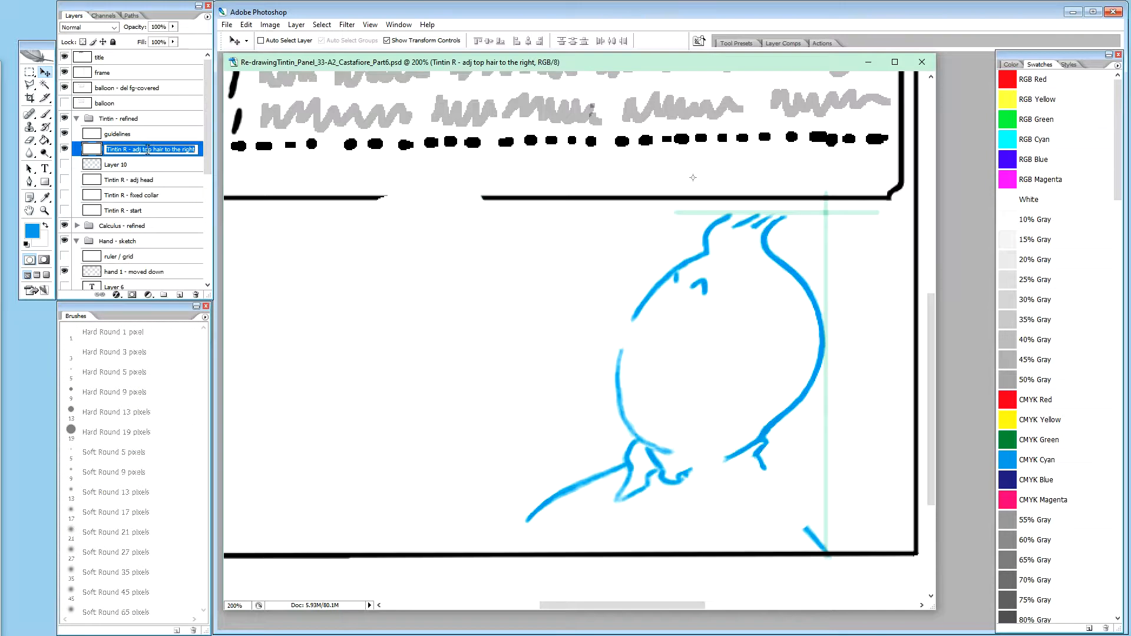
pyautogui.doubleClick(147, 149)
pyautogui.moveTo(152, 147); pyautogui.dragTo(196, 149)
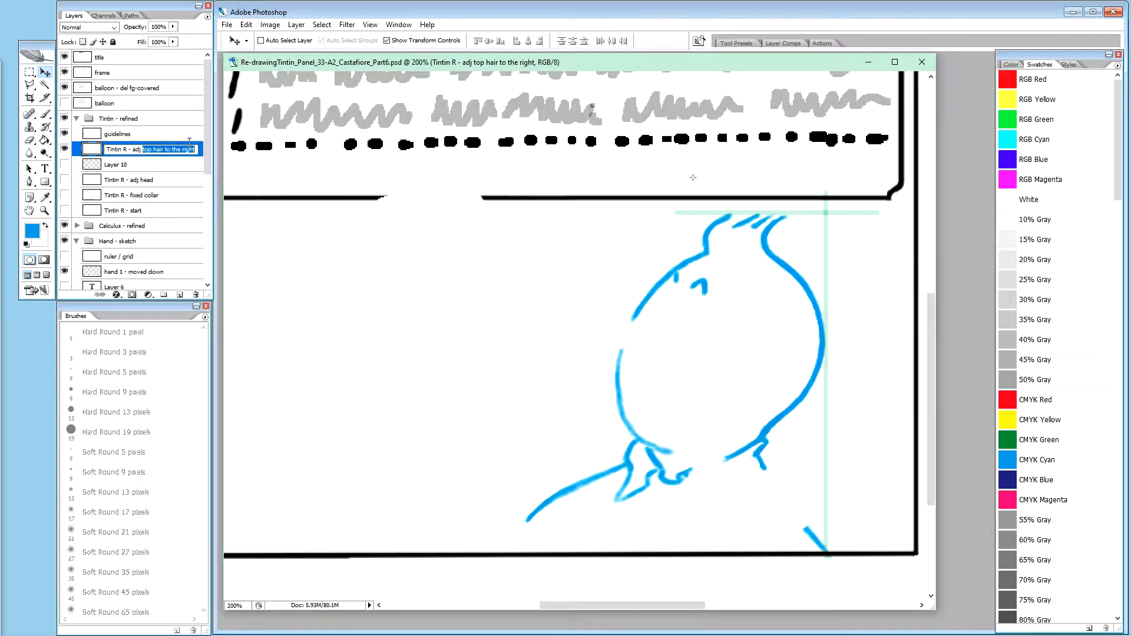
pyautogui.write('righ')
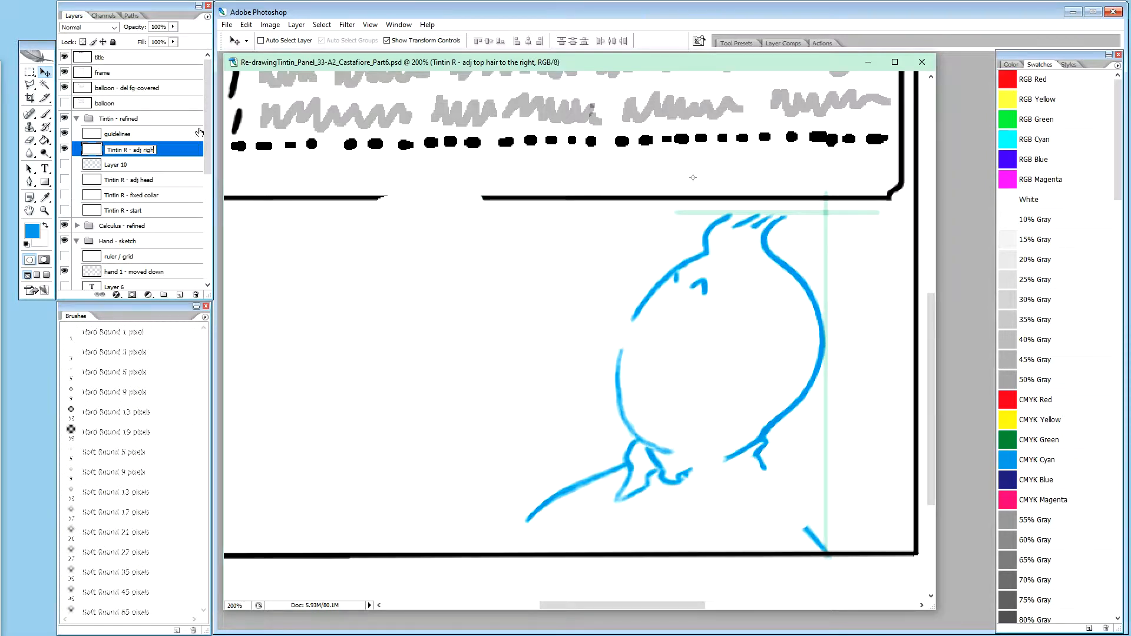
pyautogui.write('t part of head')
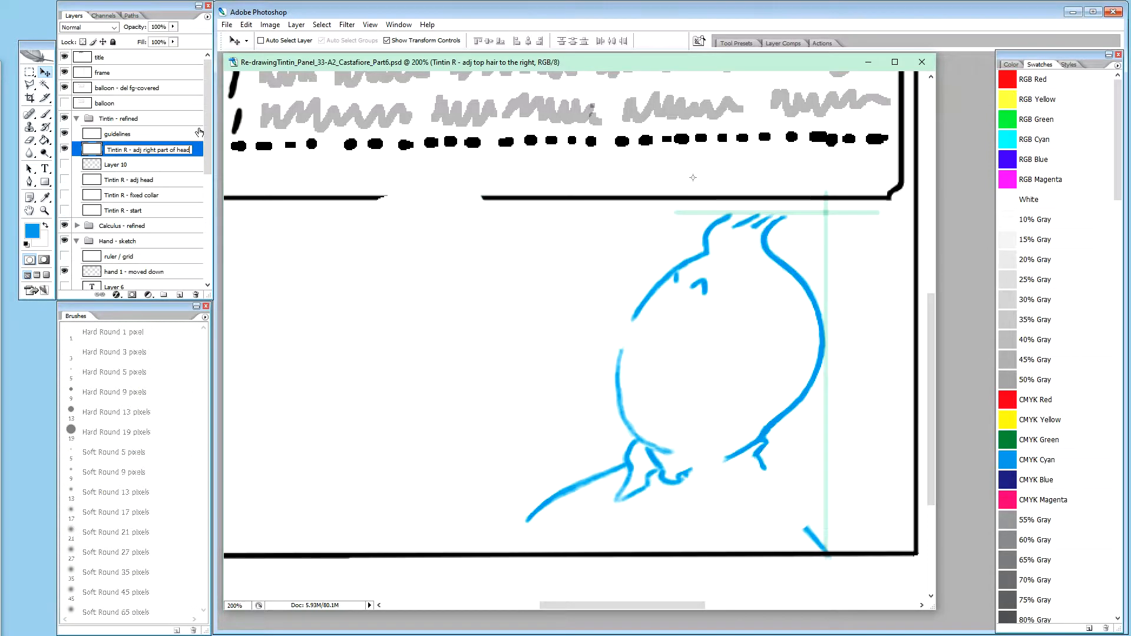
pyautogui.press('Return')
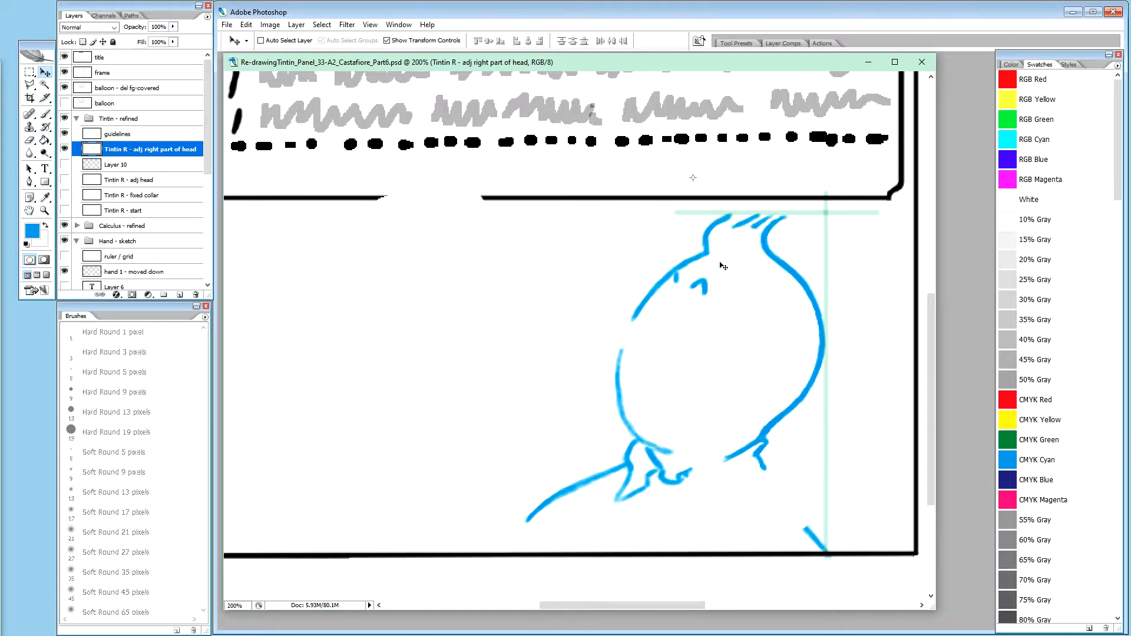
# Step: Touch up the hair tuft strokes on the Tintin R - adj right part of head layer with cyan at 20% and white at 100% opacity
pyautogui.press('x')
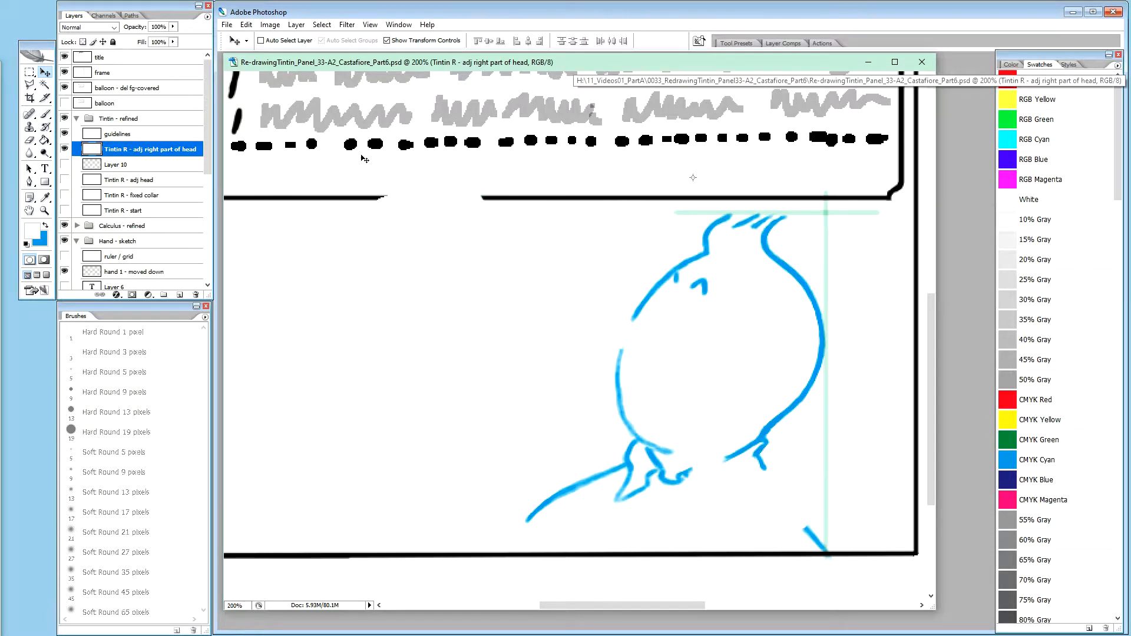
pyautogui.click(115, 166)
pyautogui.click(145, 151)
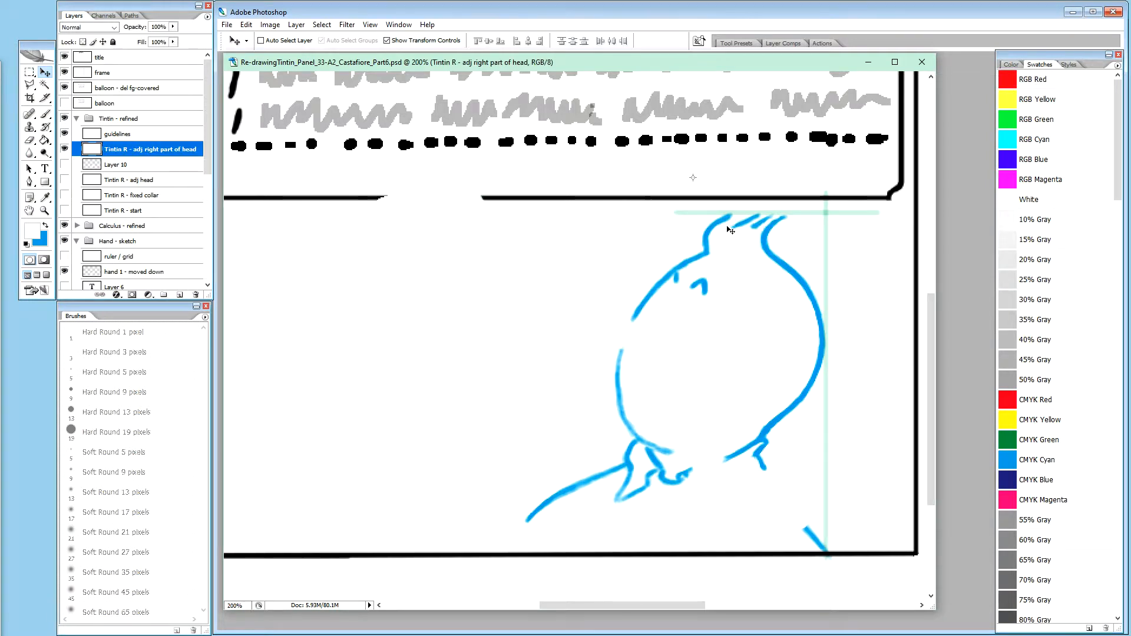
pyautogui.press('b')
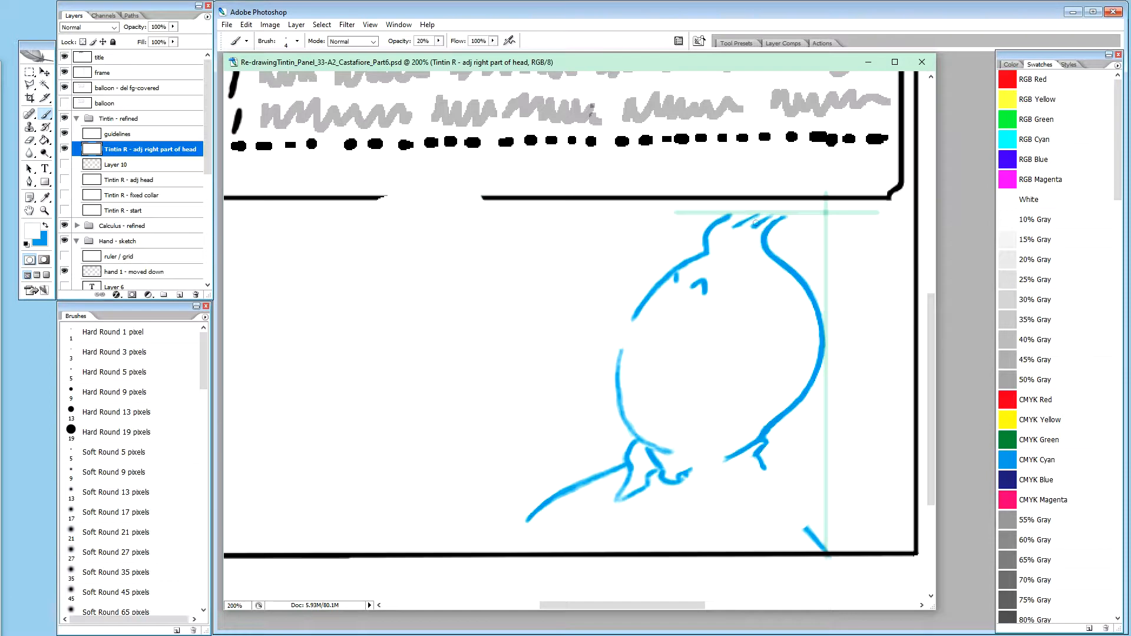
pyautogui.press('x')
pyautogui.press('x')
pyautogui.press('x')
pyautogui.press('x')
pyautogui.press('x')
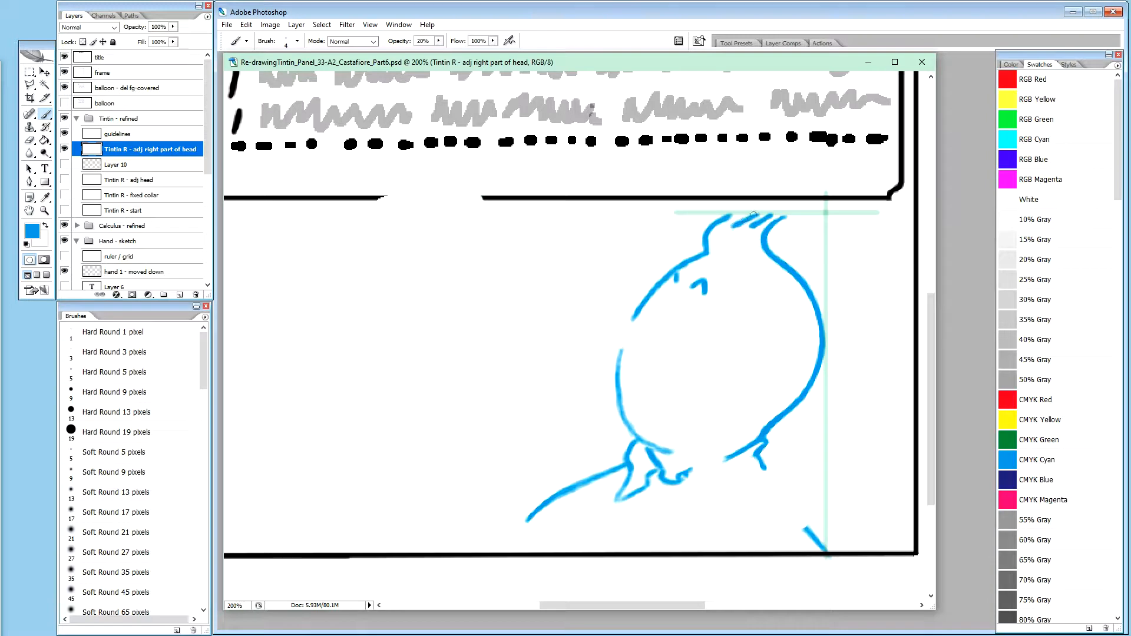
pyautogui.press('x')
pyautogui.press('0')
pyautogui.press('x')
pyautogui.press('2')
pyautogui.press('x')
pyautogui.press('0')
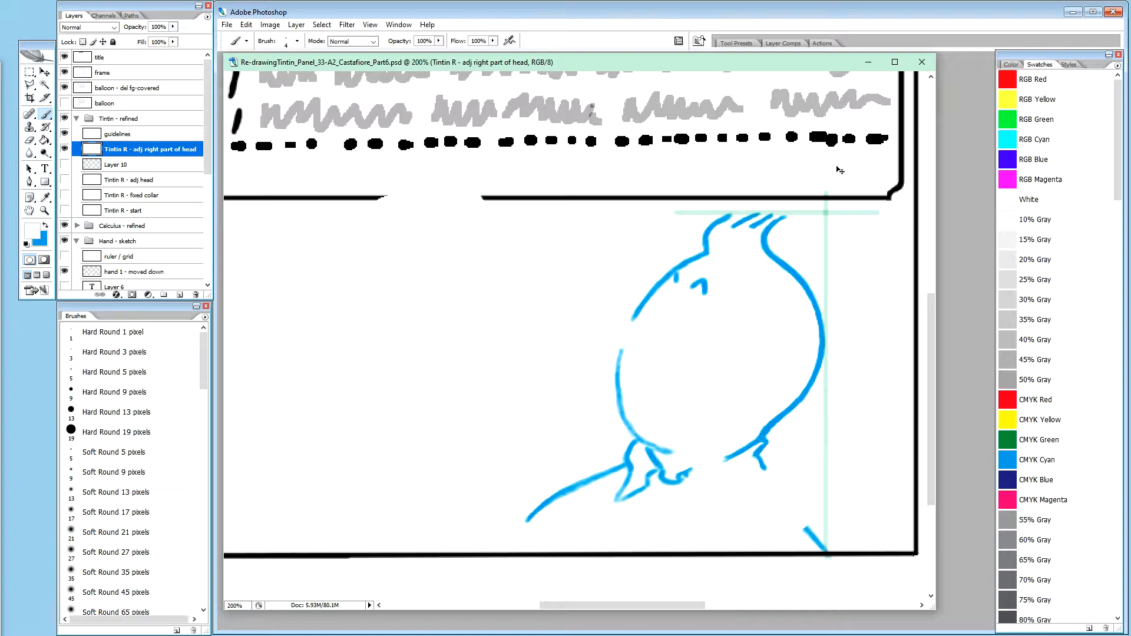
# Step: Set the Tintin R - adj right part of head layer's blend mode to Multiply
pyautogui.hotkey('ctrl', '-')
pyautogui.hotkey('ctrl', '-')
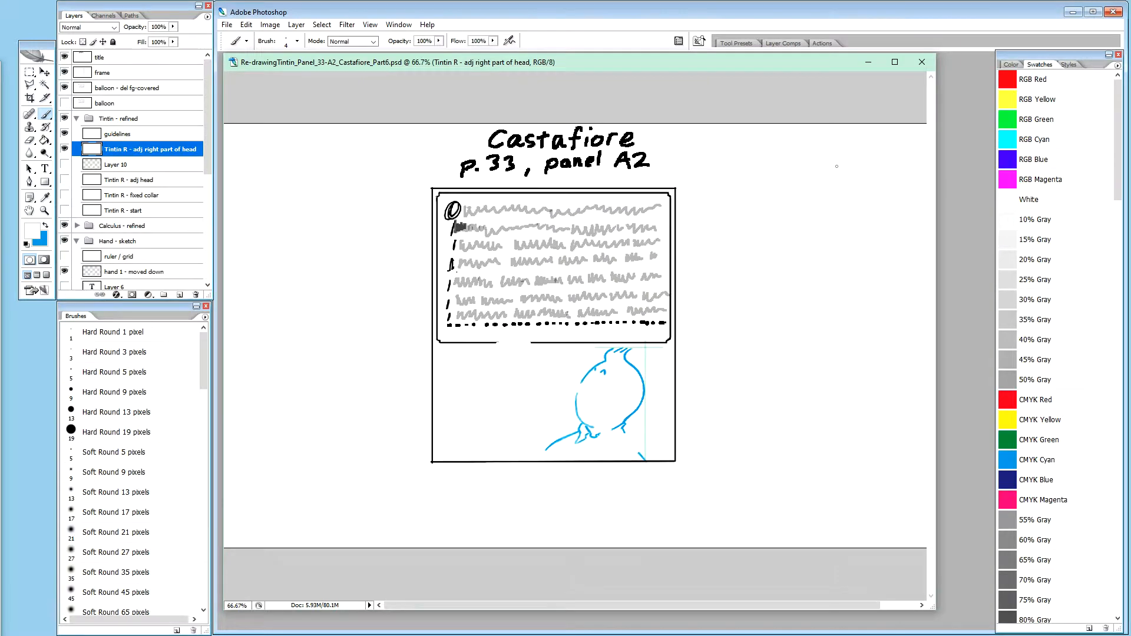
pyautogui.hotkey('ctrl', '+')
pyautogui.hotkey('ctrl', '+')
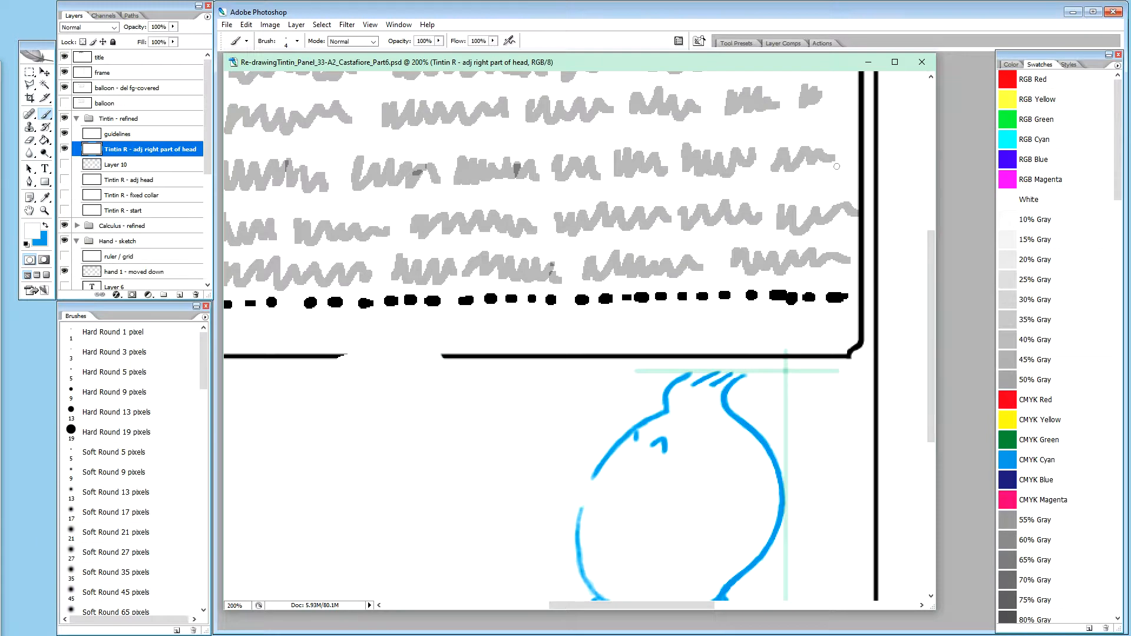
pyautogui.press('h')
pyautogui.moveTo(493, 438); pyautogui.dragTo(493, 242)
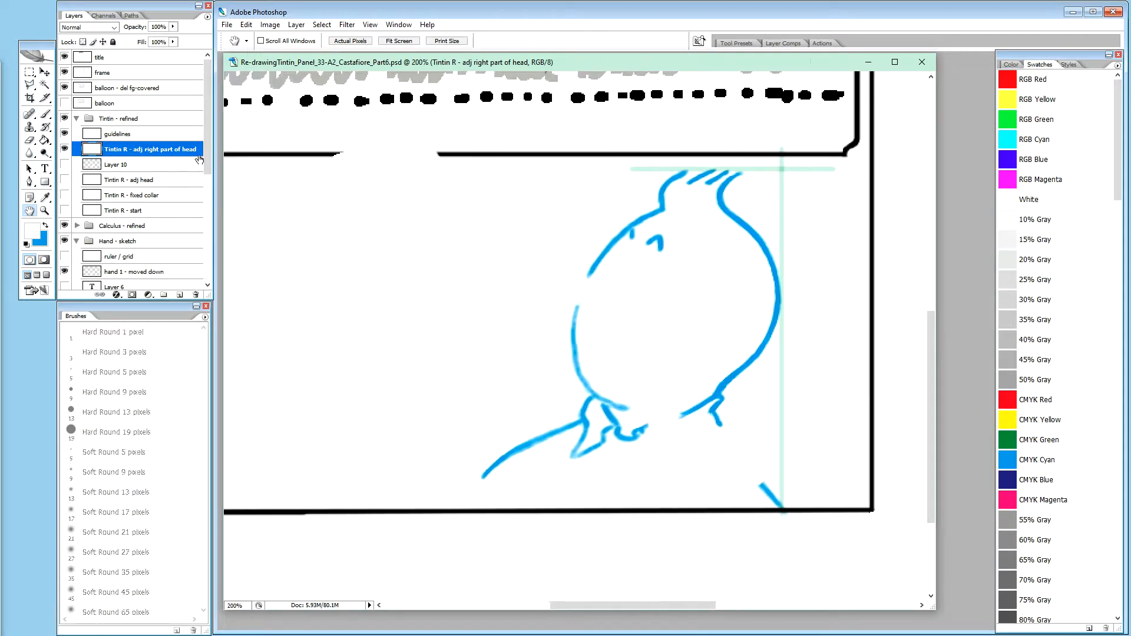
pyautogui.moveTo(210, 158); pyautogui.dragTo(212, 171)
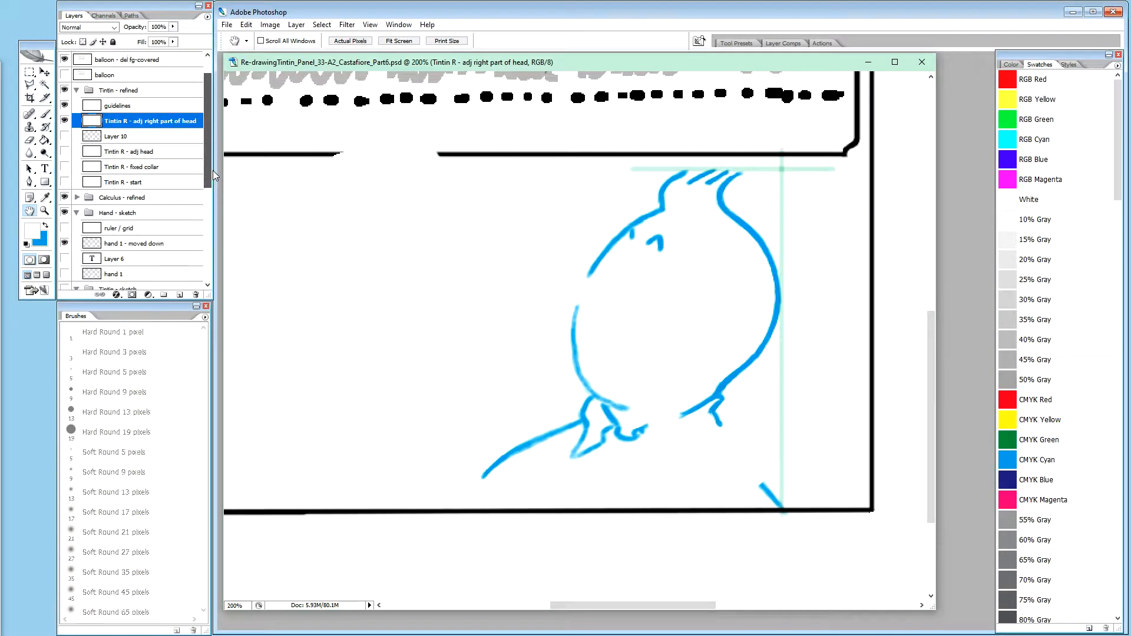
pyautogui.moveTo(213, 171)
pyautogui.mouseDown()
pyautogui.moveTo(215, 181)
pyautogui.moveTo(215, 168)
pyautogui.mouseUp()
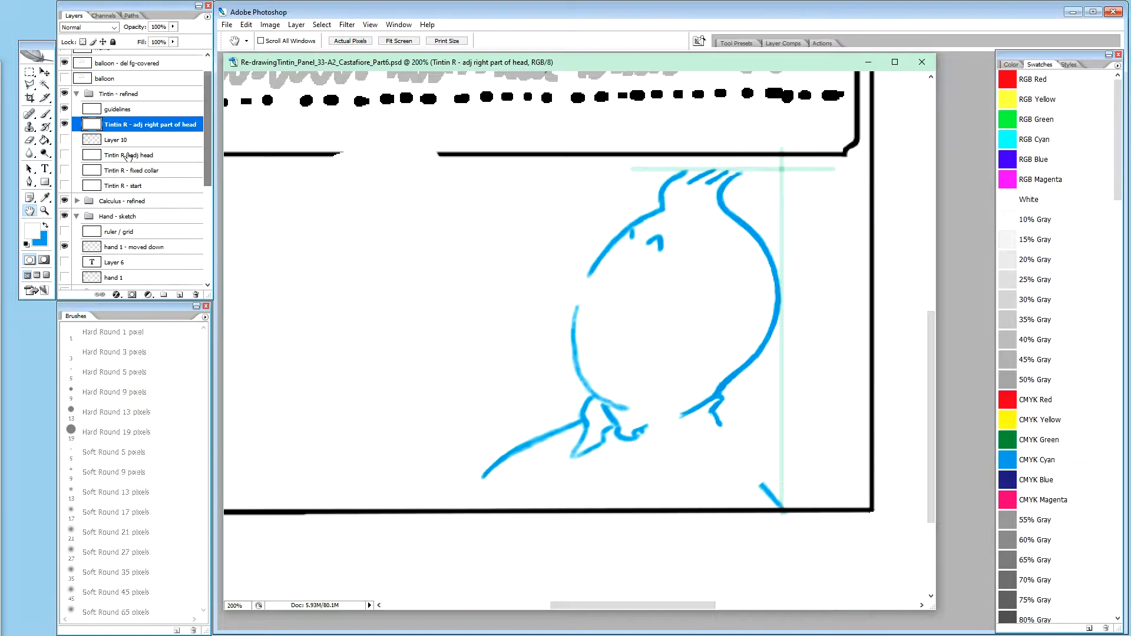
pyautogui.click(125, 142)
pyautogui.click(132, 124)
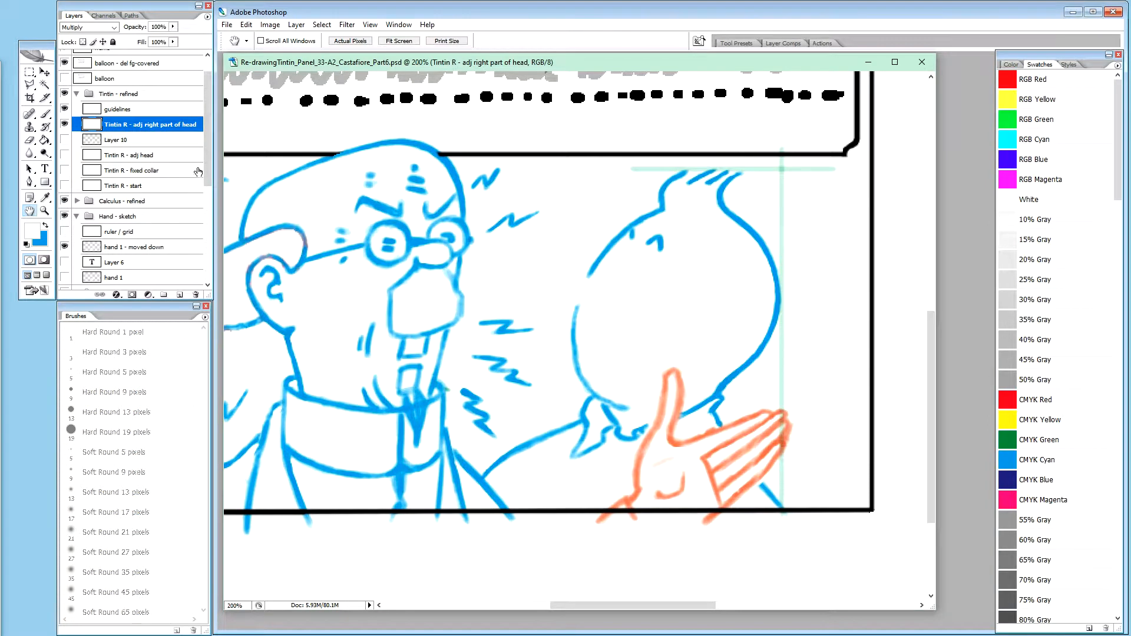
# Step: Show the Tintin - sketch layer group to compare it with the refined head outline
pyautogui.moveTo(211, 164); pyautogui.dragTo(210, 215)
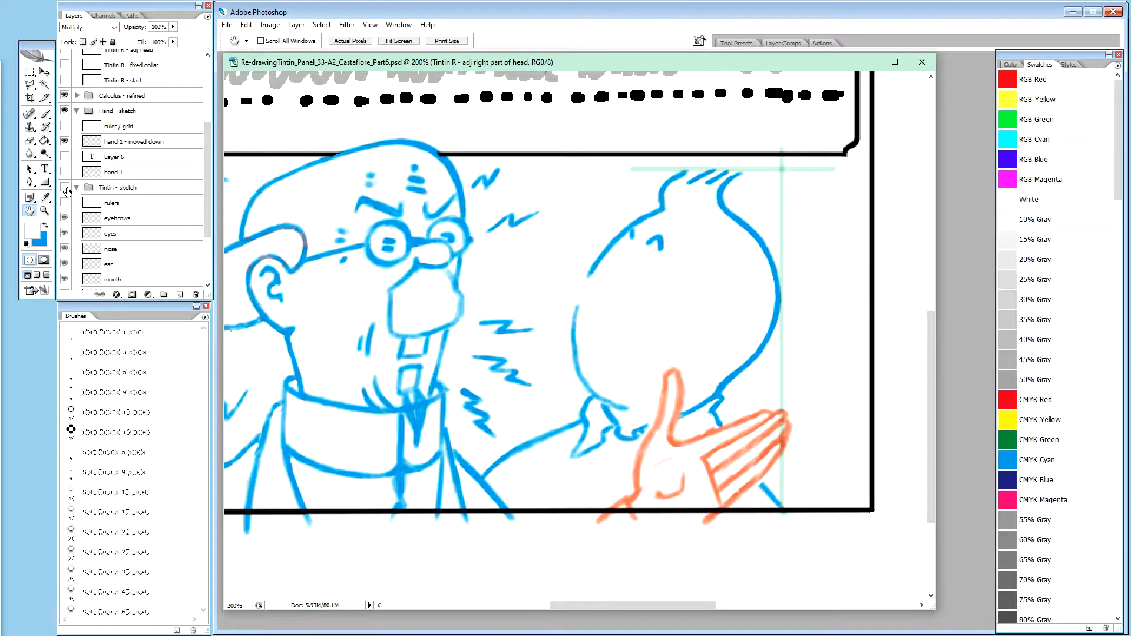
pyautogui.click(64, 187)
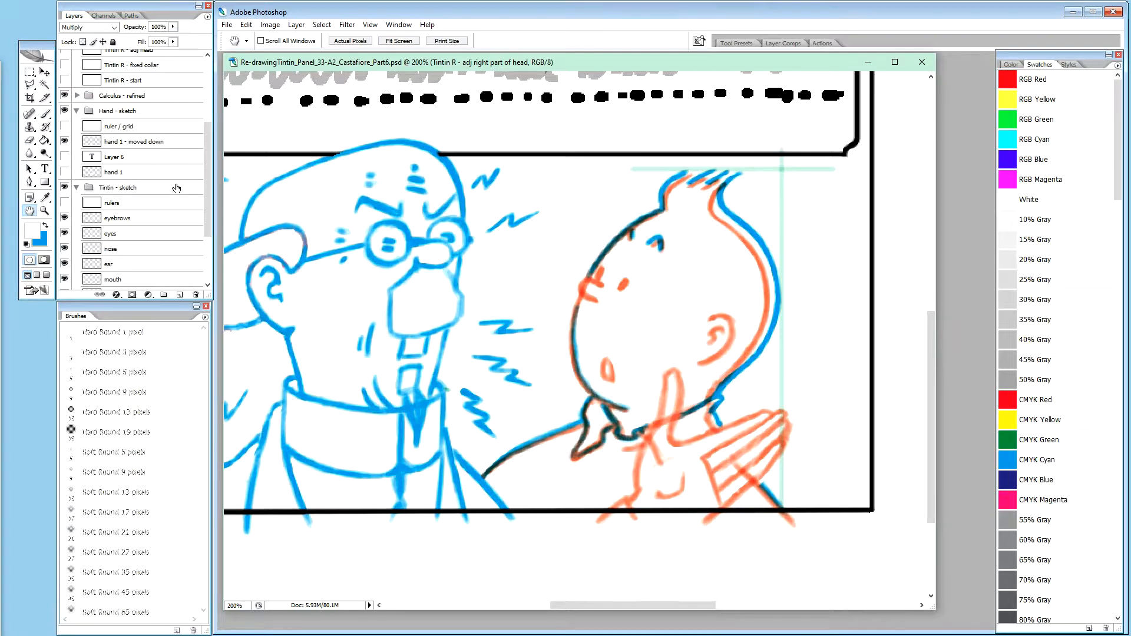
# Step: Duplicate the eyes, nose, ear and mouth layers from the Tintin - sketch group into the Tintin - refined group, below guidelines
pyautogui.moveTo(207, 188); pyautogui.dragTo(210, 219)
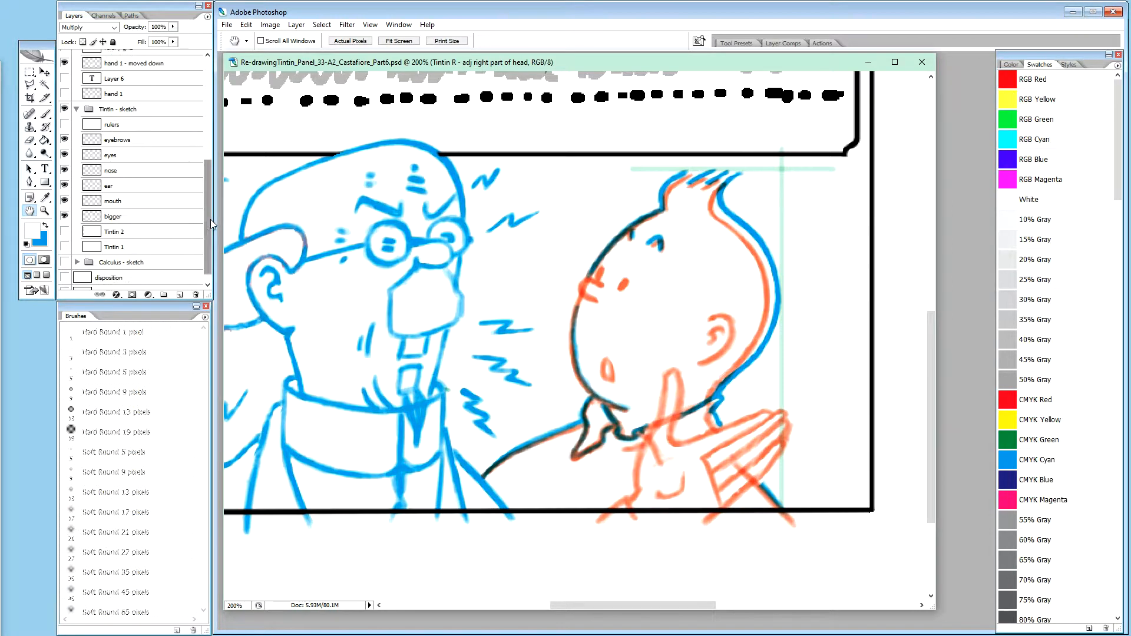
pyautogui.click(144, 188)
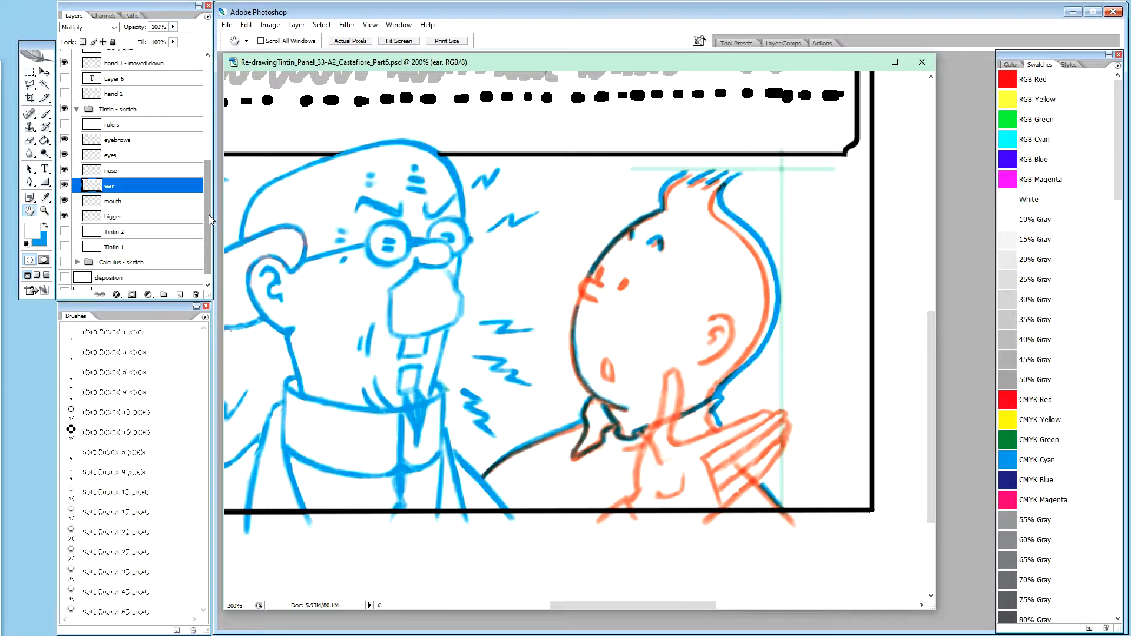
pyautogui.moveTo(207, 215); pyautogui.dragTo(206, 206)
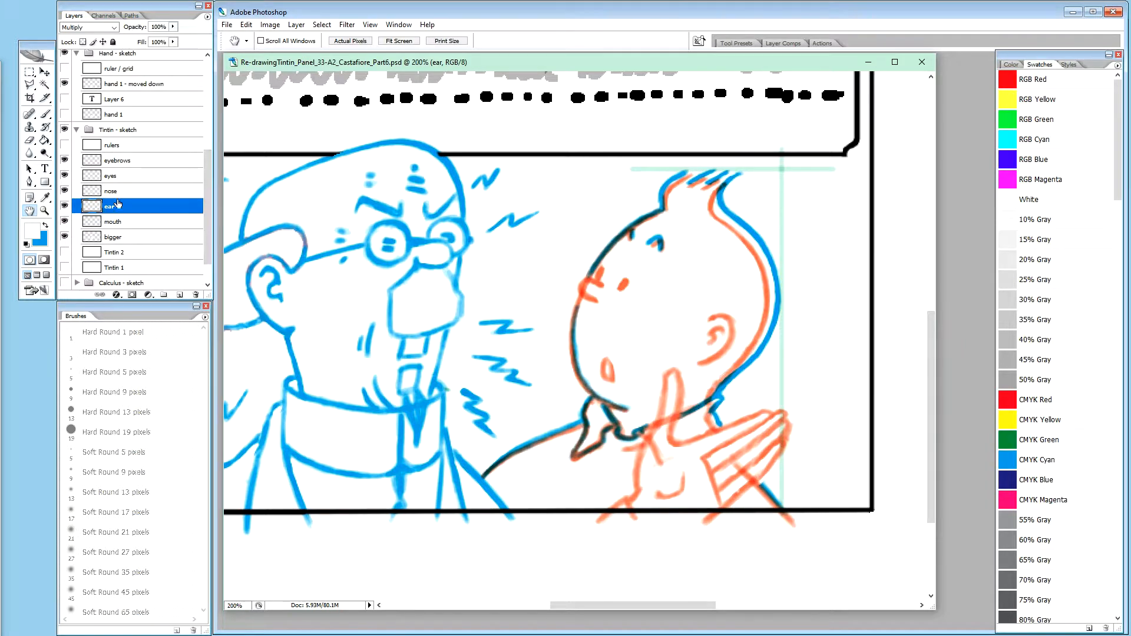
pyautogui.moveTo(208, 195); pyautogui.dragTo(207, 168)
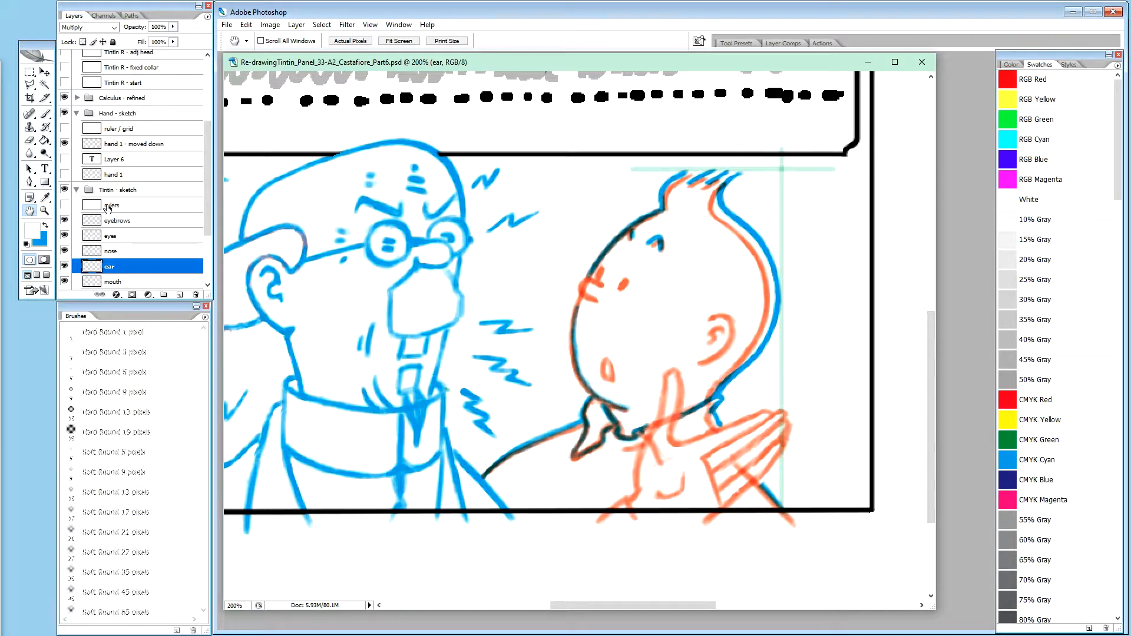
pyautogui.moveTo(206, 204); pyautogui.dragTo(207, 215)
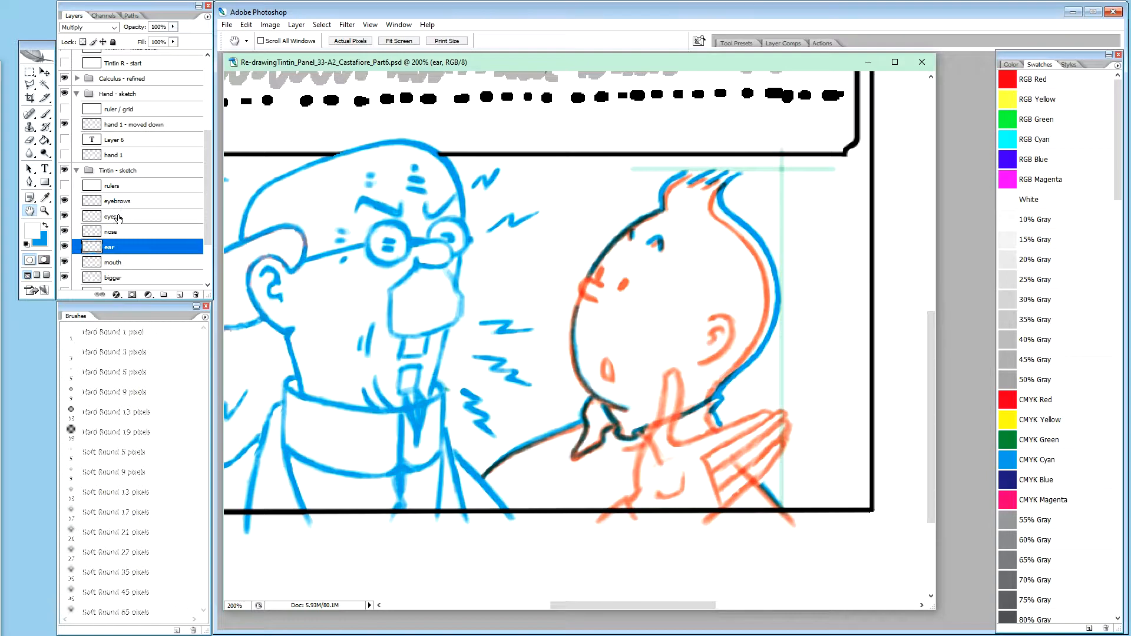
pyautogui.click(115, 219)
pyautogui.keyDown('shift'); pyautogui.click(125, 233); pyautogui.keyUp('shift')
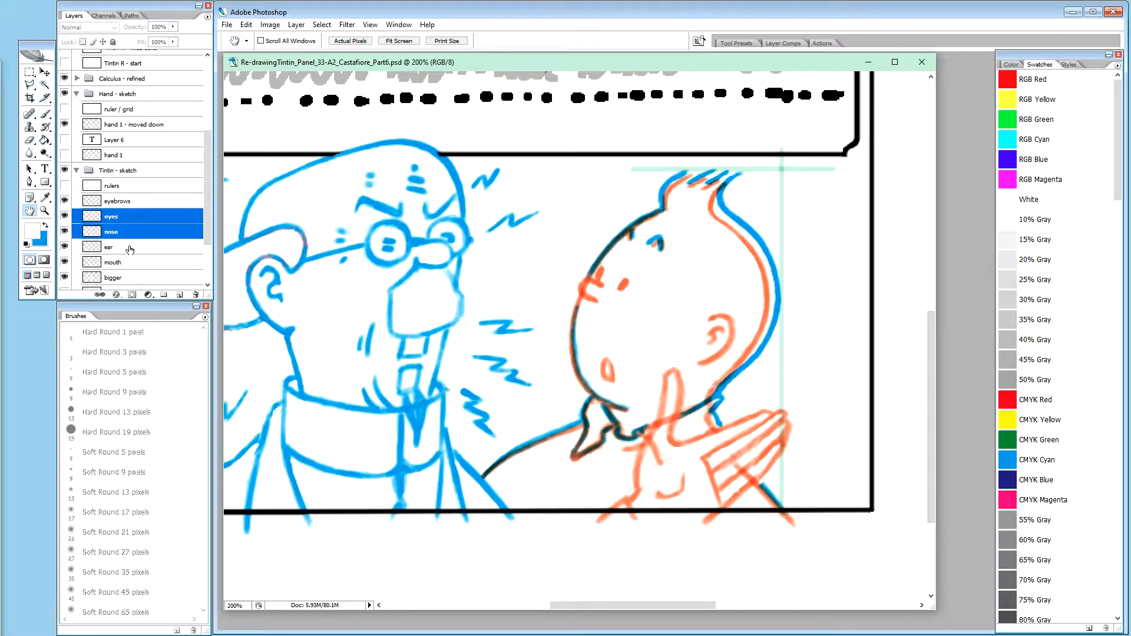
pyautogui.keyDown('shift'); pyautogui.click(128, 248); pyautogui.keyUp('shift')
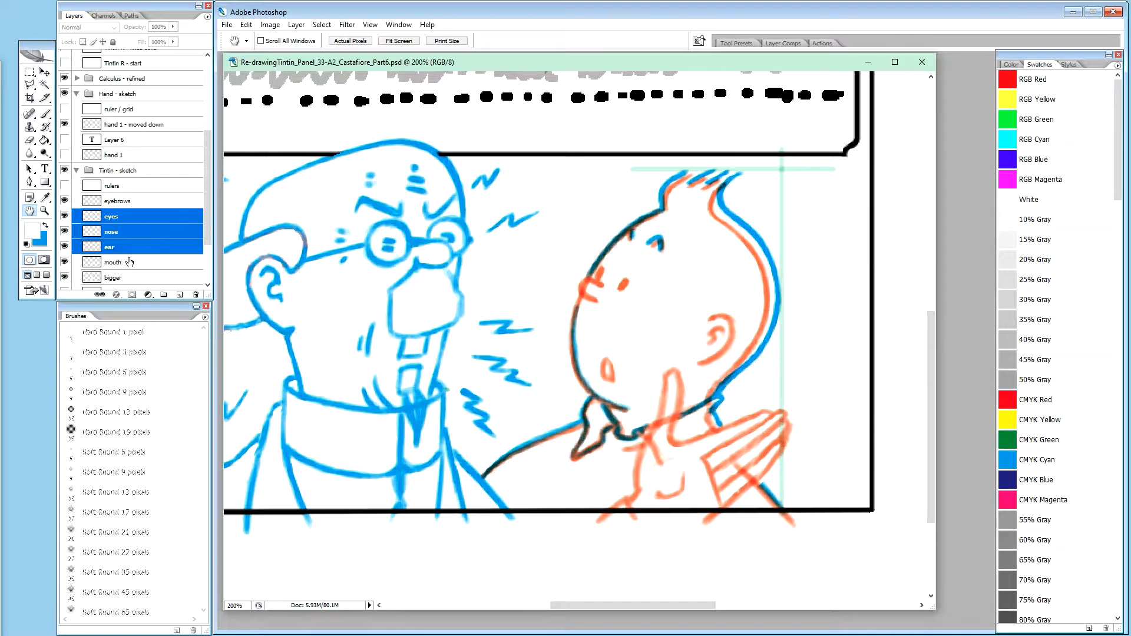
pyautogui.keyDown('shift'); pyautogui.click(126, 263); pyautogui.keyUp('shift')
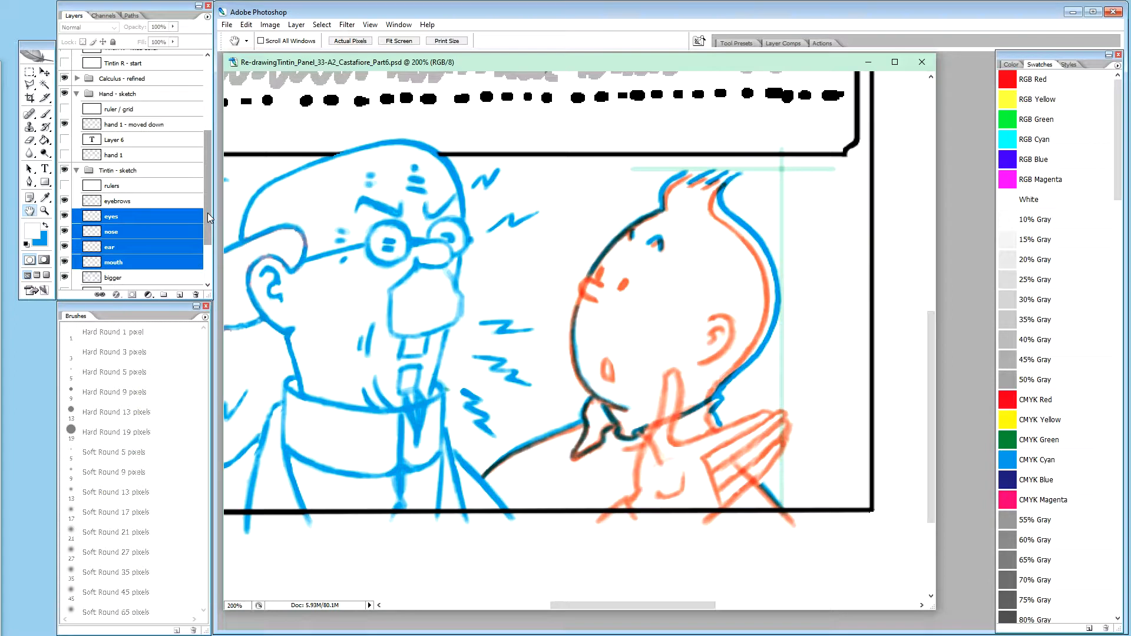
pyautogui.moveTo(207, 214); pyautogui.dragTo(208, 206)
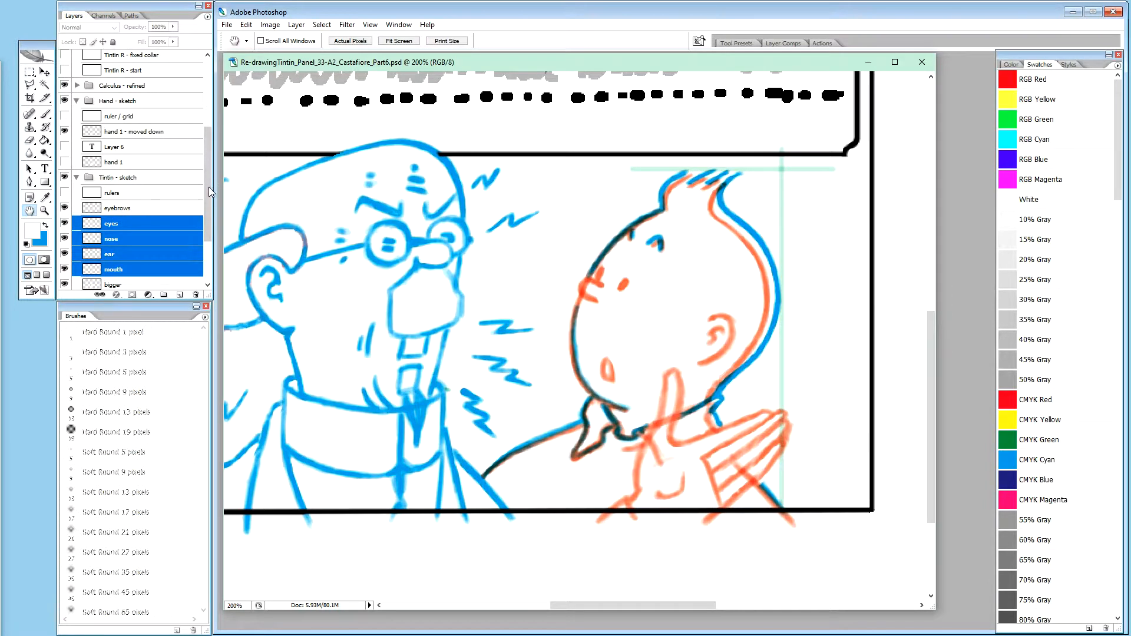
pyautogui.moveTo(206, 189); pyautogui.dragTo(205, 172)
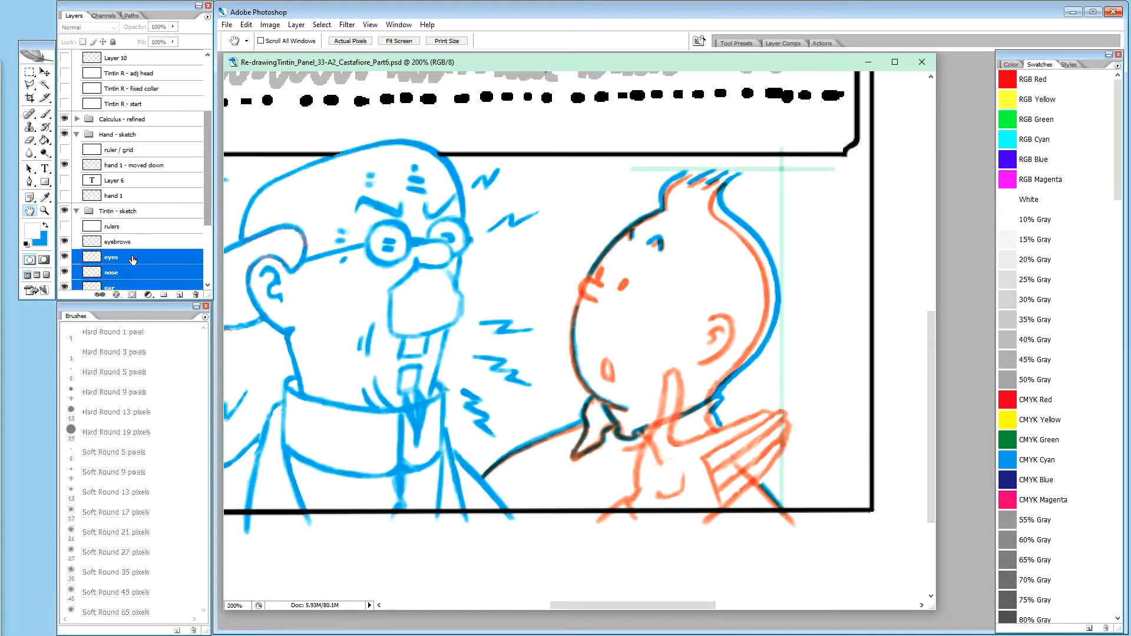
pyautogui.moveTo(134, 259)
pyautogui.mouseDown()
pyautogui.moveTo(153, 50)
pyautogui.moveTo(152, 96)
pyautogui.mouseUp()
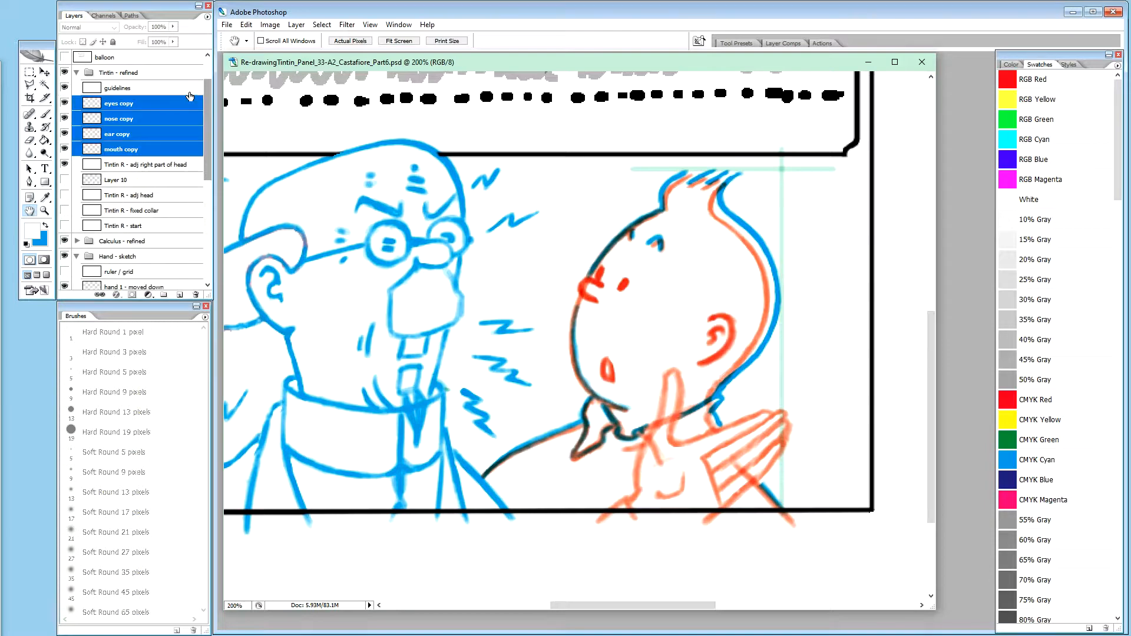
# Step: Hide the Tintin - sketch group and move the four copied facial feature layers below Tintin R - start in the Tintin - refined group
pyautogui.moveTo(205, 129); pyautogui.dragTo(210, 185)
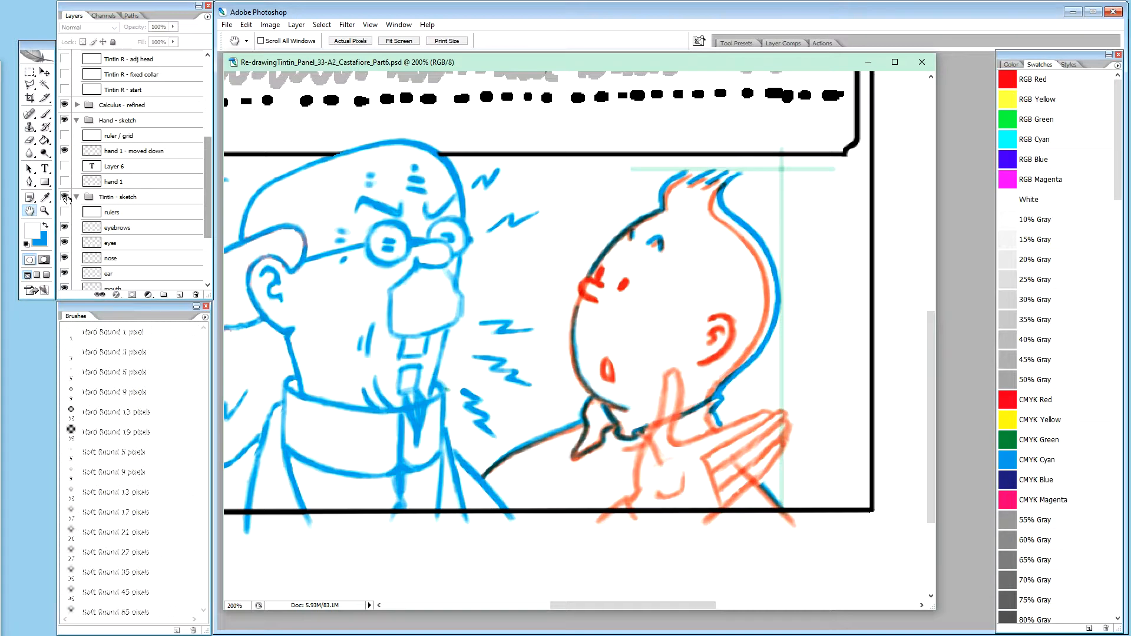
pyautogui.click(65, 196)
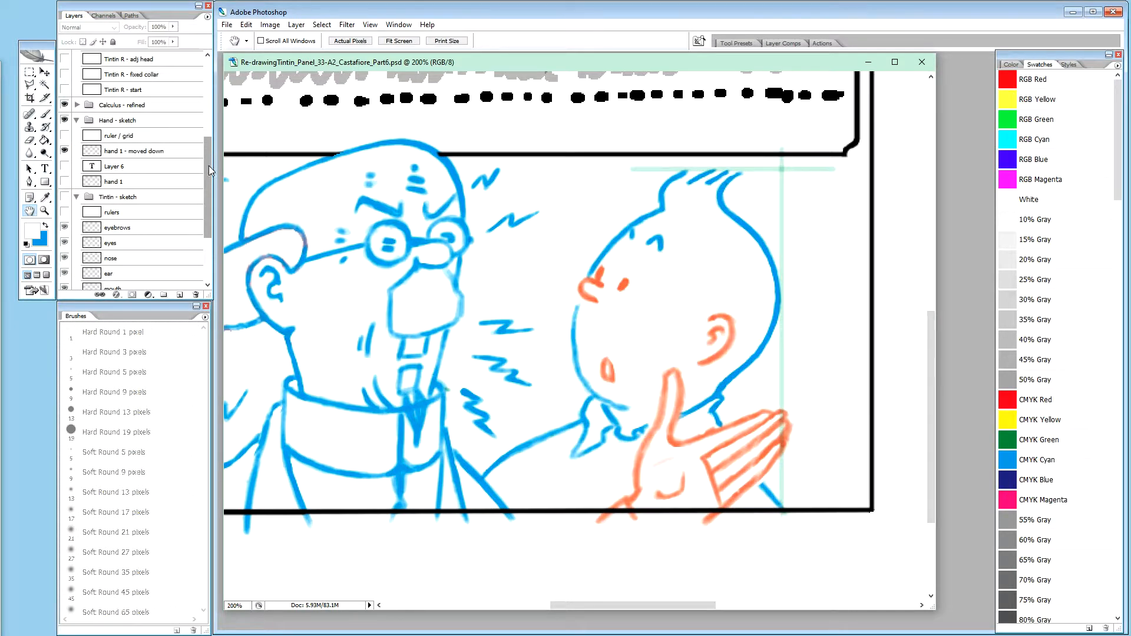
pyautogui.scroll(4, 114, 153)
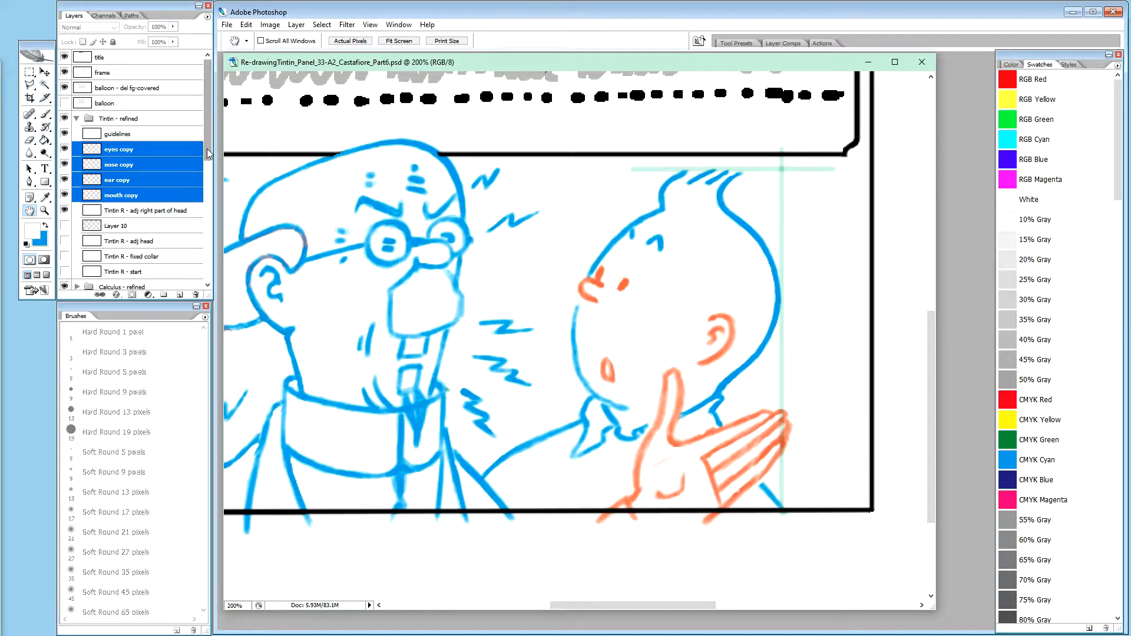
pyautogui.scroll(-2, 207, 154)
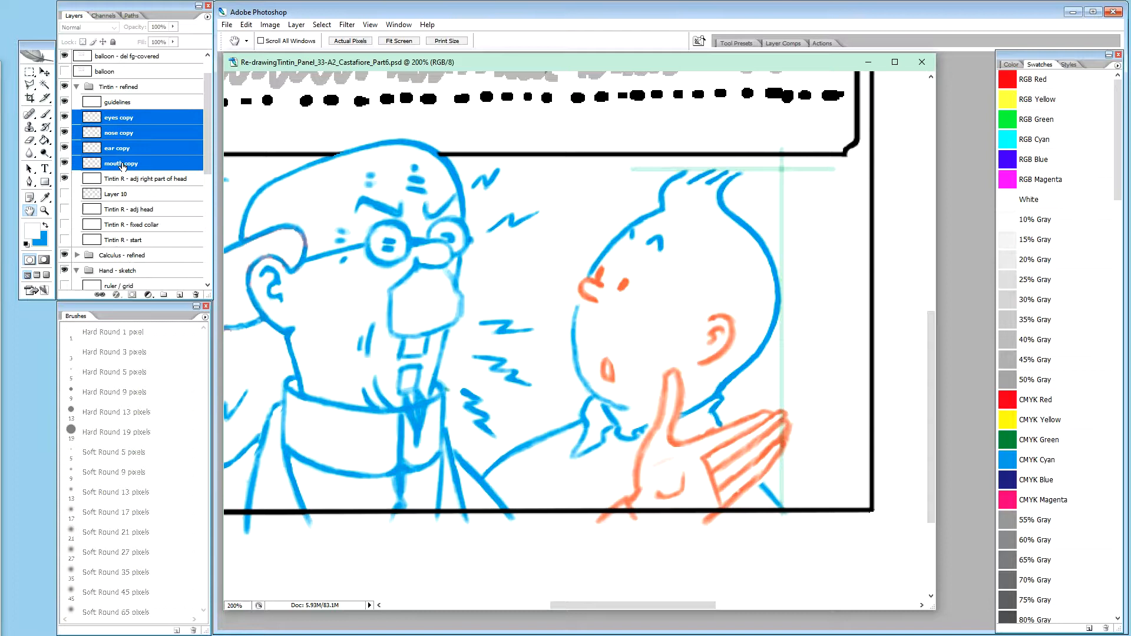
pyautogui.moveTo(122, 166); pyautogui.dragTo(129, 259)
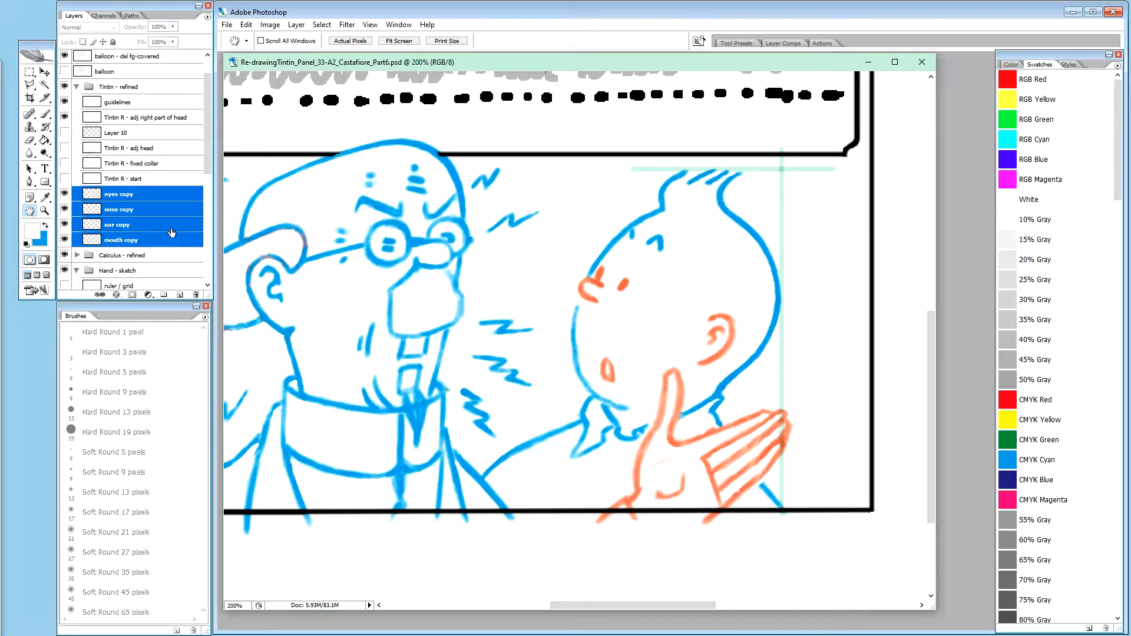
# Step: Rename the eyes copy layer as "eyes S"
pyautogui.click(122, 196)
pyautogui.doubleClick(109, 194)
pyautogui.click(106, 195)
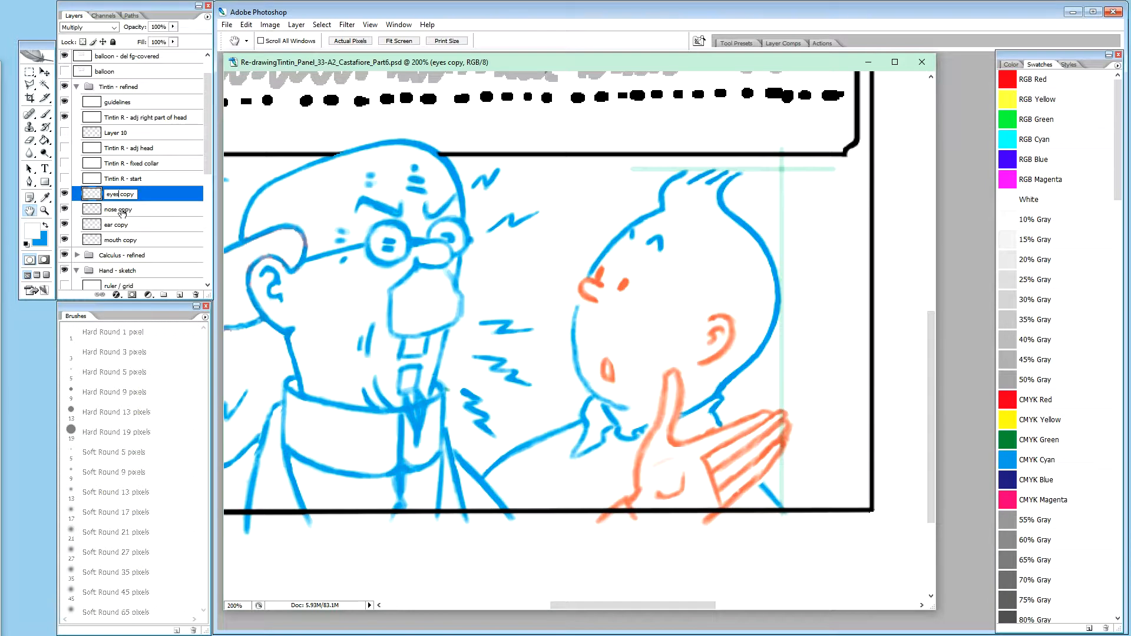
pyautogui.hotkey('shift', 'End')
pyautogui.write('s')
pyautogui.press('Return')
pyautogui.doubleClick(118, 194)
pyautogui.click(124, 195)
pyautogui.press('BackSpace')
pyautogui.write('S')
pyautogui.moveTo(125, 193); pyautogui.dragTo(117, 194)
# Step: Rename the nose copy layer as "nose S" and the ear copy layer as "ear S"
pyautogui.doubleClick(123, 210)
pyautogui.write('nose S')
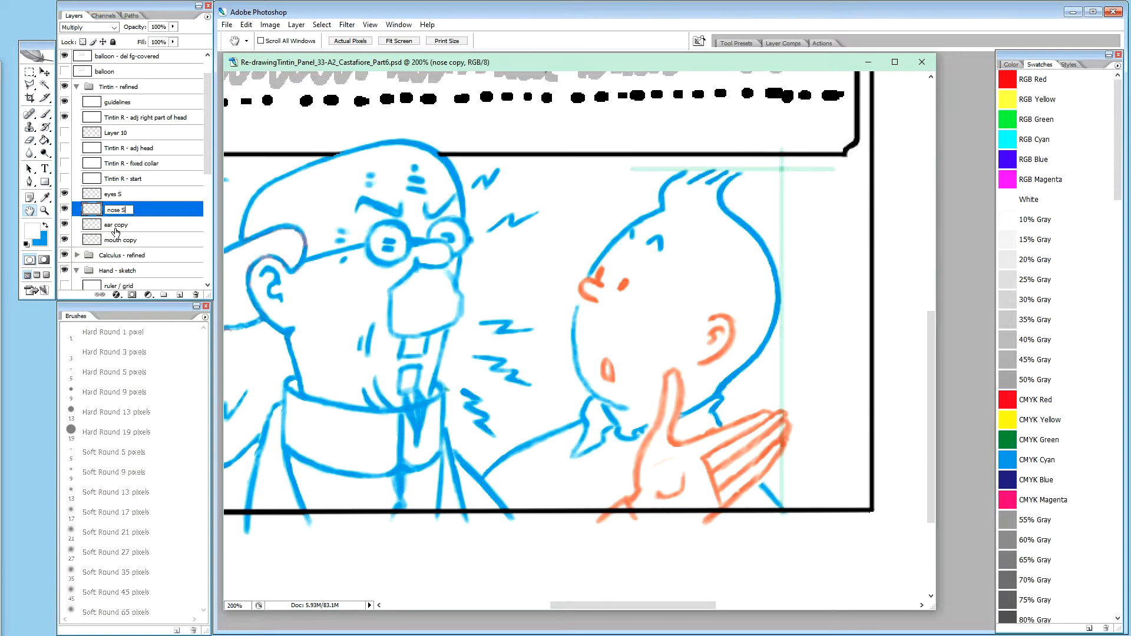
pyautogui.doubleClick(116, 225)
pyautogui.write('ear S')
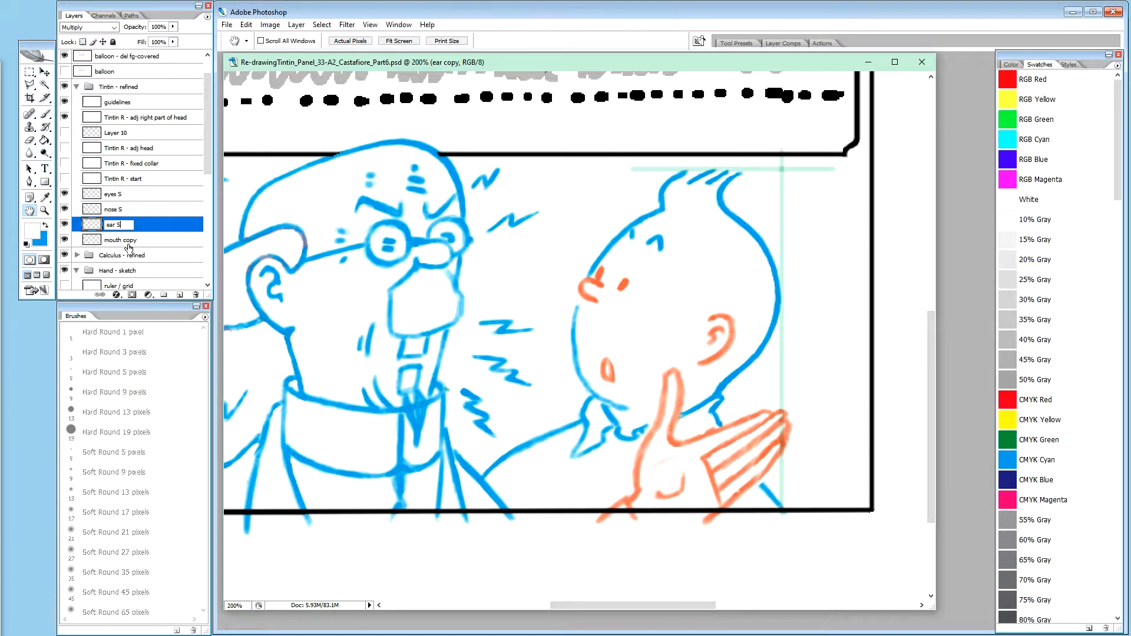
pyautogui.press('Return')
# Step: Rename the mouth copy layer as "mouth S - copy from sketch"
pyautogui.doubleClick(127, 241)
pyautogui.write('mouth S')
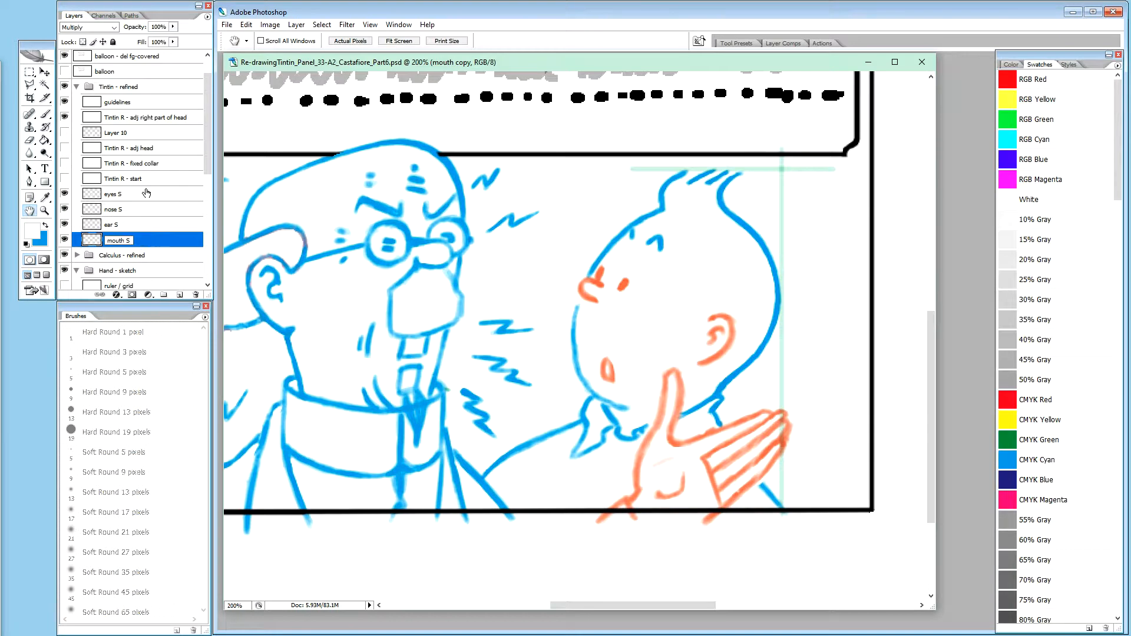
pyautogui.write(' - from sketch')
pyautogui.press('Left')
pyautogui.press('Left')
pyautogui.press('Left')
pyautogui.press('Left')
pyautogui.press('Left')
pyautogui.press('Left')
pyautogui.write('copy from')
pyautogui.doubleClick(147, 240)
pyautogui.press('BackSpace')
# Step: Copy the " - copy from sketch" suffix from the mouth layer's name and append it to the ear S and nose S layer names
pyautogui.moveTo(126, 241); pyautogui.dragTo(206, 239)
pyautogui.hotkey('ctrl', 'c')
pyautogui.click(108, 227)
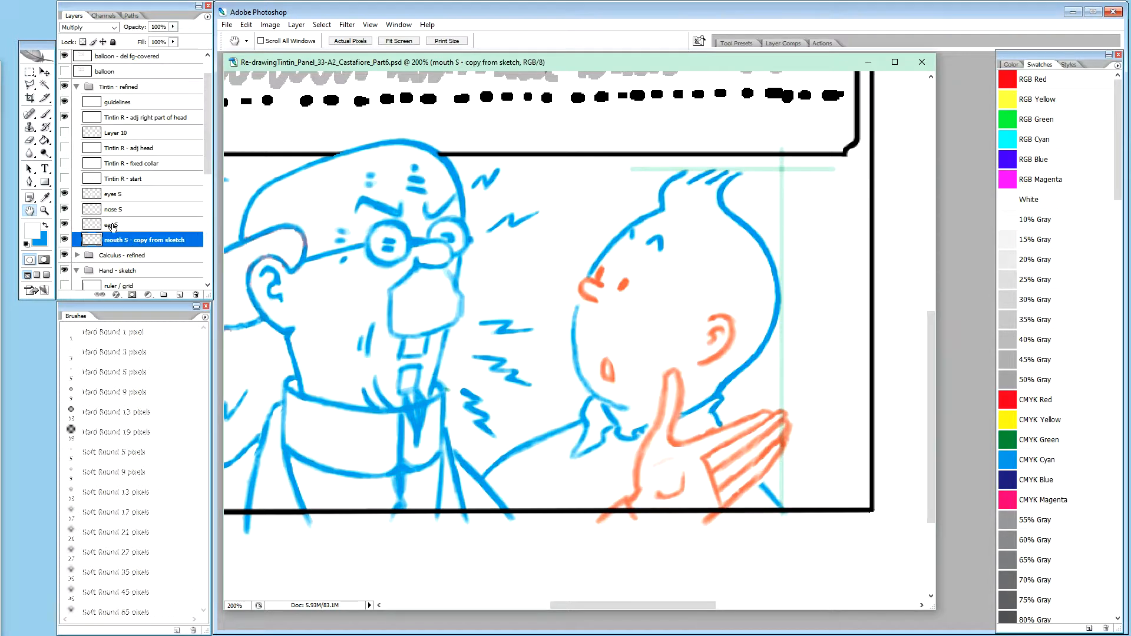
pyautogui.doubleClick(112, 225)
pyautogui.click(118, 225)
pyautogui.hotkey('ctrl', 'v')
pyautogui.click(117, 212)
pyautogui.doubleClick(118, 211)
pyautogui.click(122, 211)
pyautogui.hotkey('ctrl', 'v')
# Step: Append the copied suffix to the eyes S layer name so it reads "eyes S - copy from sketch"
pyautogui.click(117, 196)
pyautogui.doubleClick(115, 195)
pyautogui.click(132, 194)
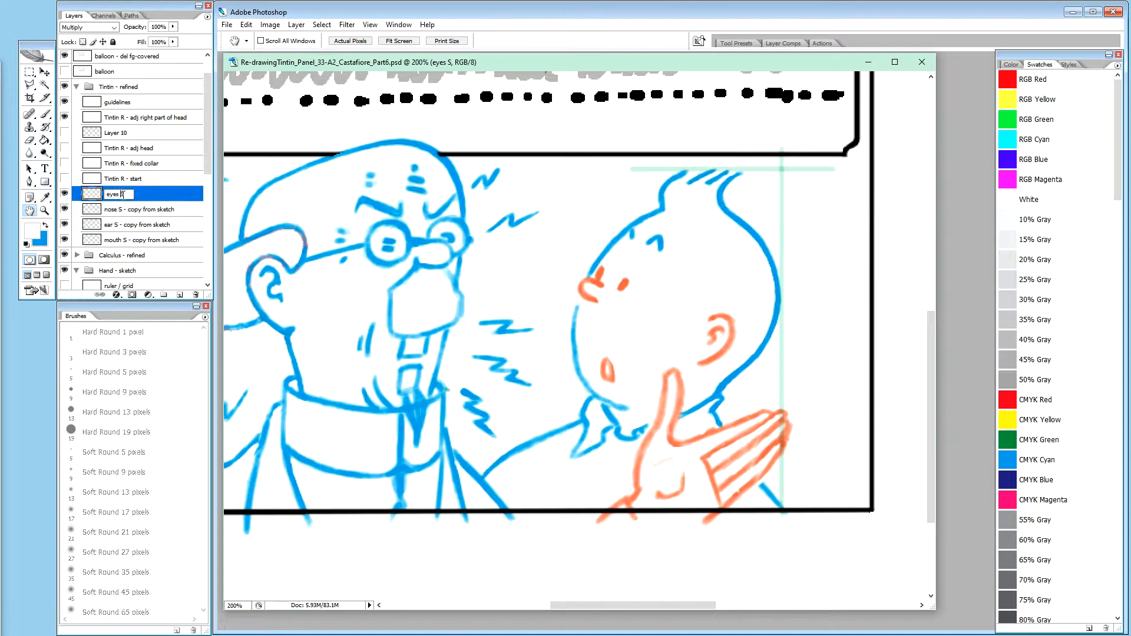
pyautogui.hotkey('ctrl', 'v')
pyautogui.click(150, 205)
pyautogui.click(183, 192)
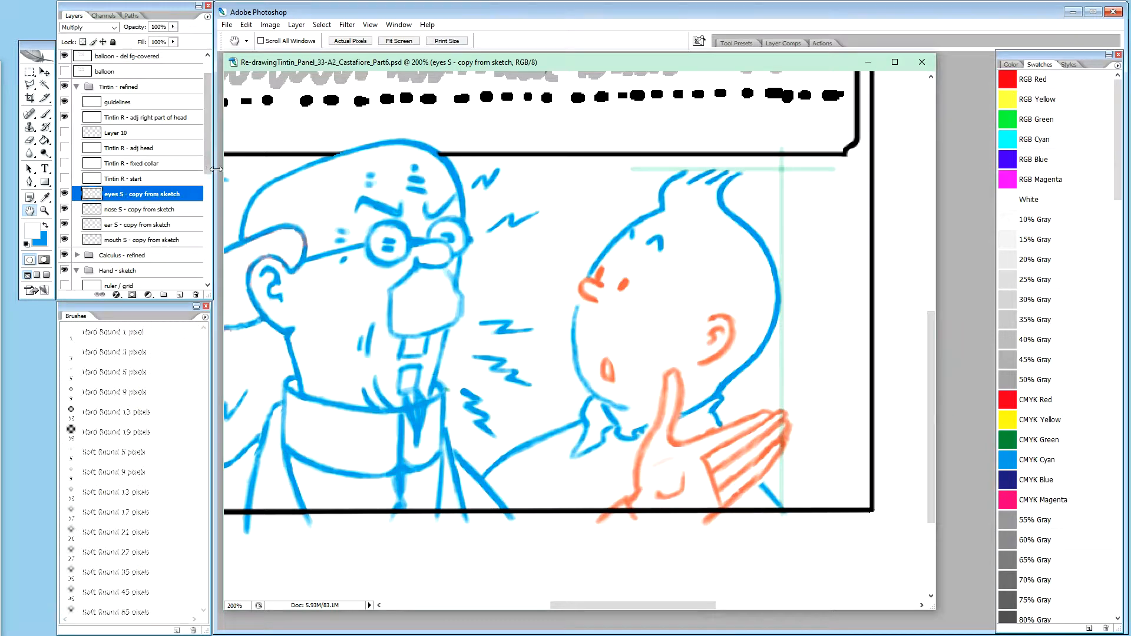
# Step: Enlarge the ear on the ear S - copy from sketch layer to 119.1% width and 121.1% height, with a rotation of 0.2 degrees
pyautogui.scroll(1, 208, 165)
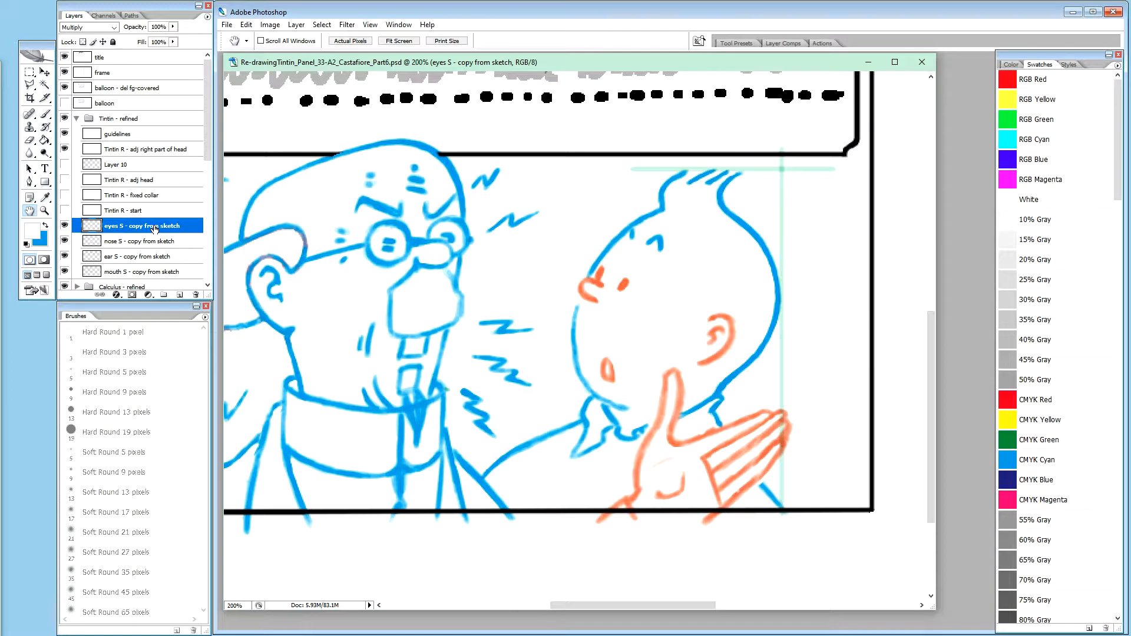
pyautogui.moveTo(210, 86); pyautogui.dragTo(211, 127)
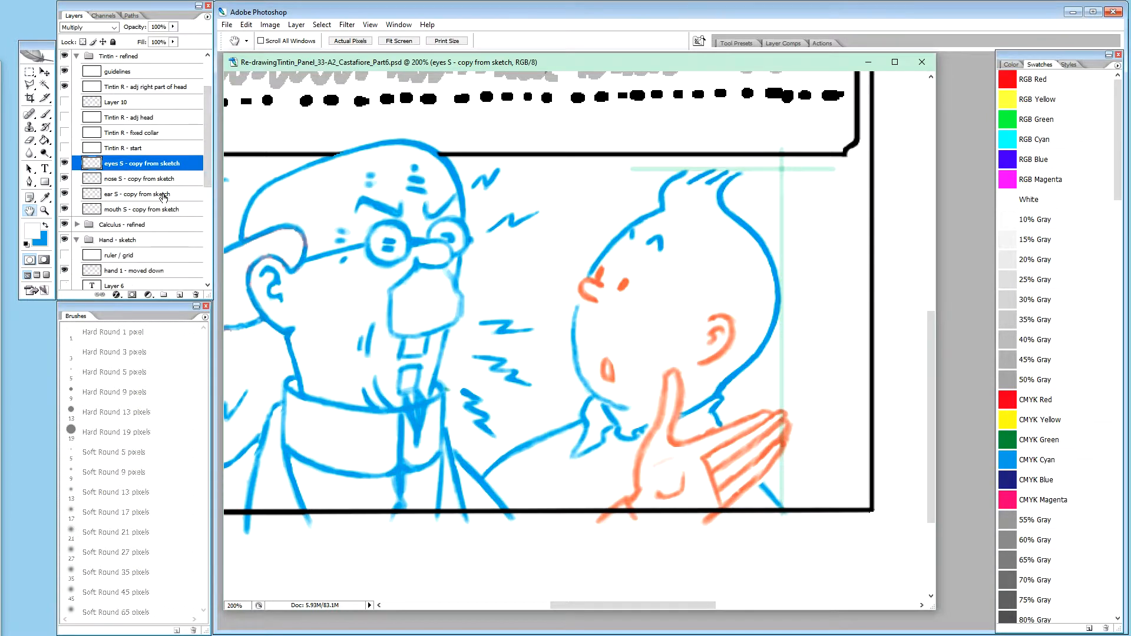
pyautogui.click(190, 196)
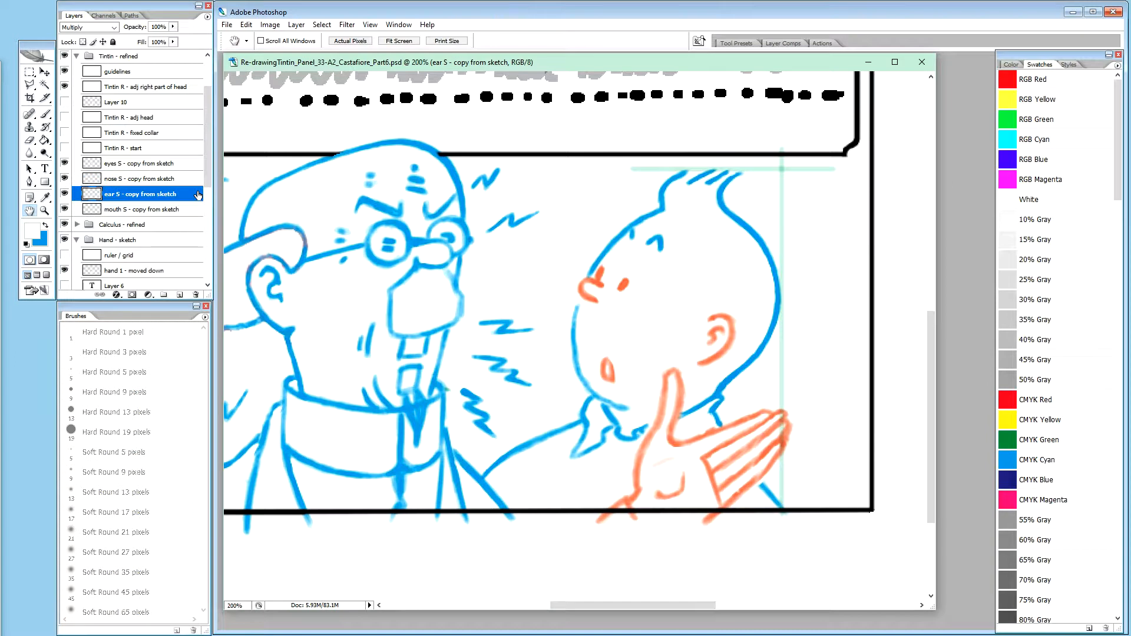
pyautogui.press('v')
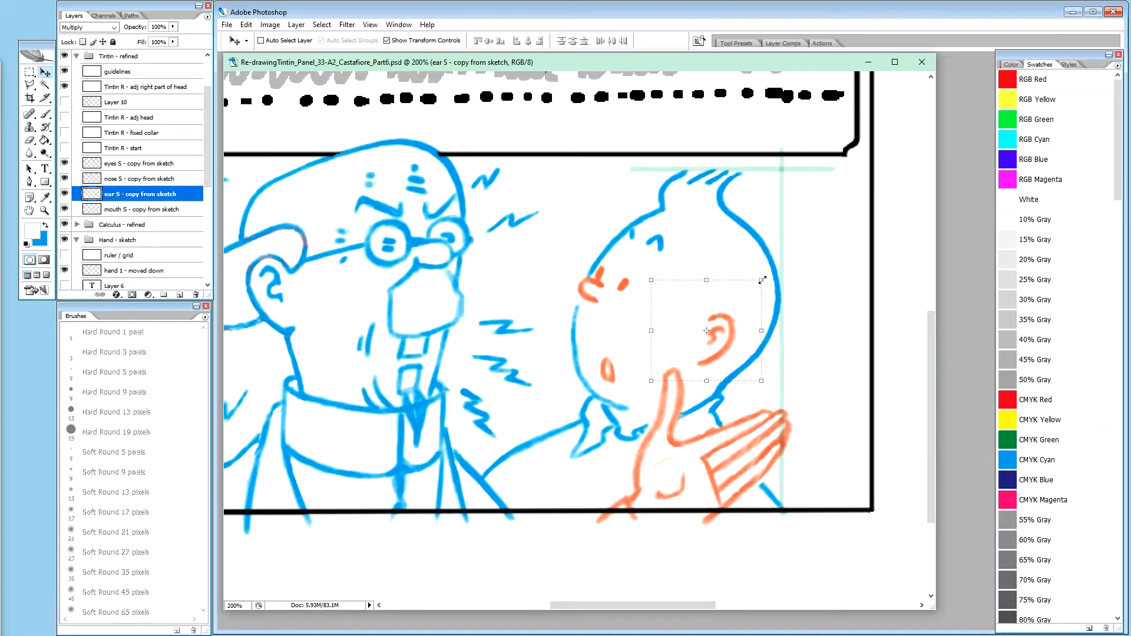
pyautogui.moveTo(763, 278); pyautogui.dragTo(779, 270)
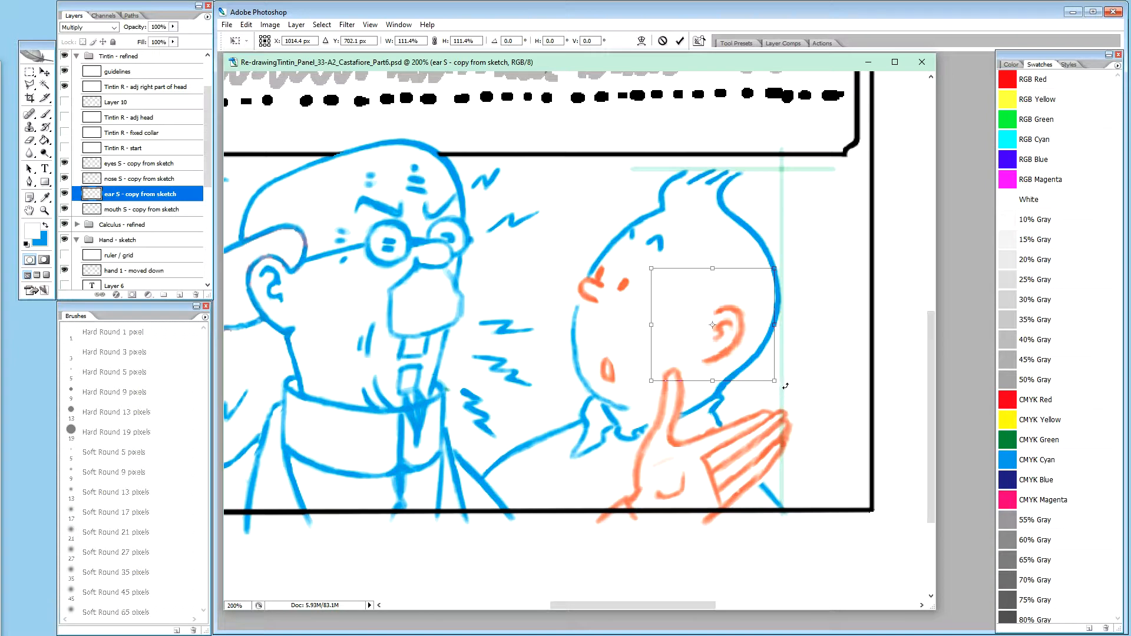
pyautogui.moveTo(782, 385); pyautogui.dragTo(774, 390)
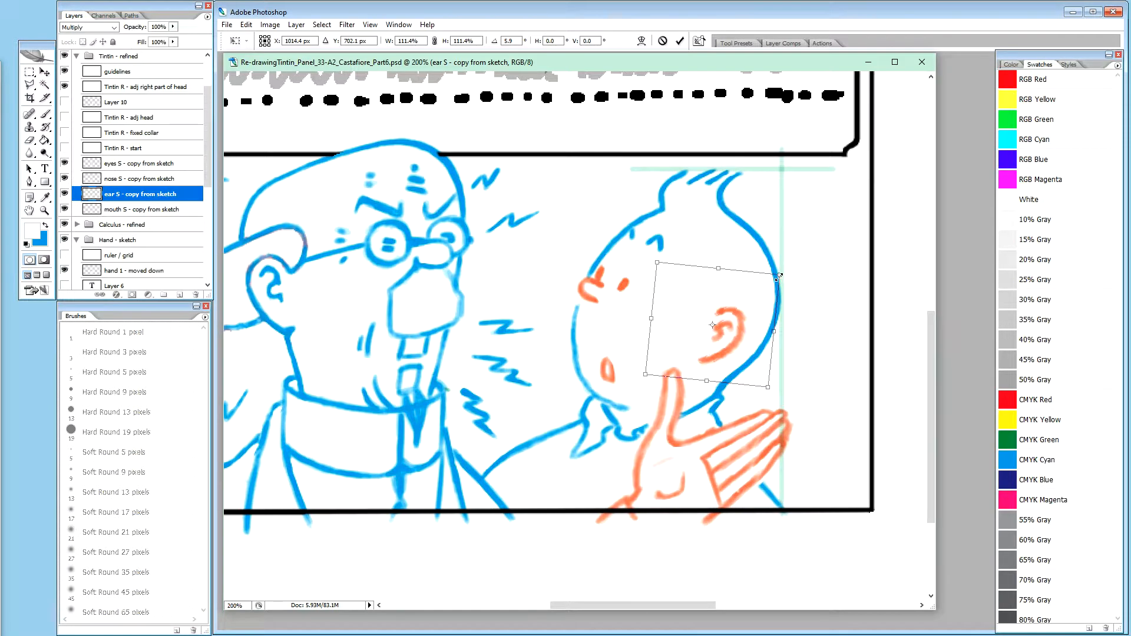
pyautogui.moveTo(782, 273); pyautogui.dragTo(793, 262)
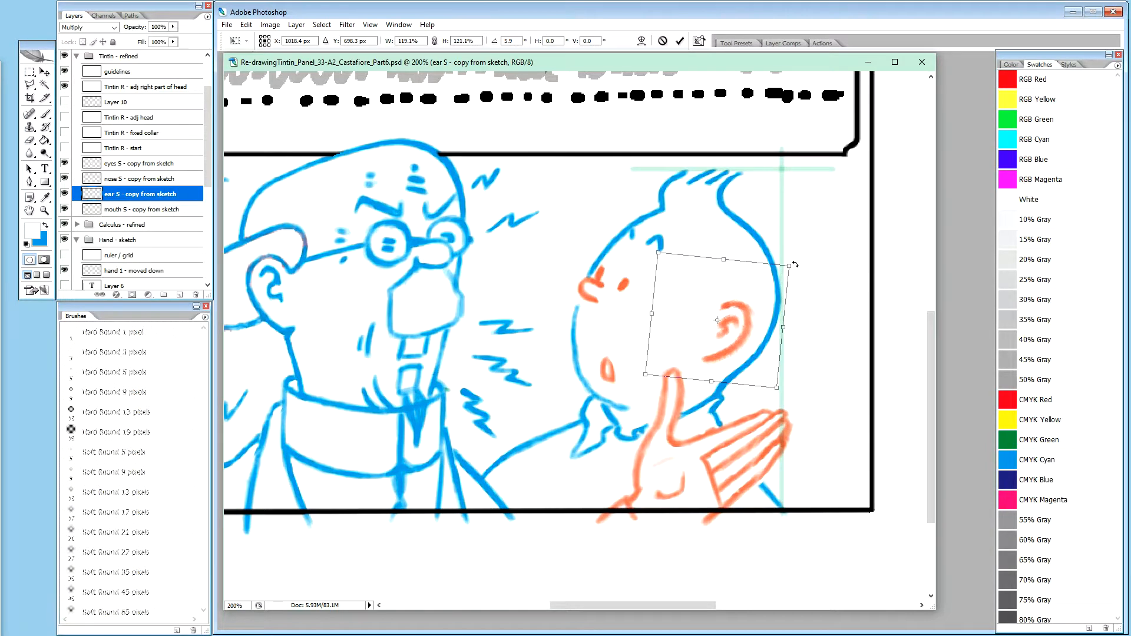
pyautogui.moveTo(794, 262); pyautogui.dragTo(789, 267)
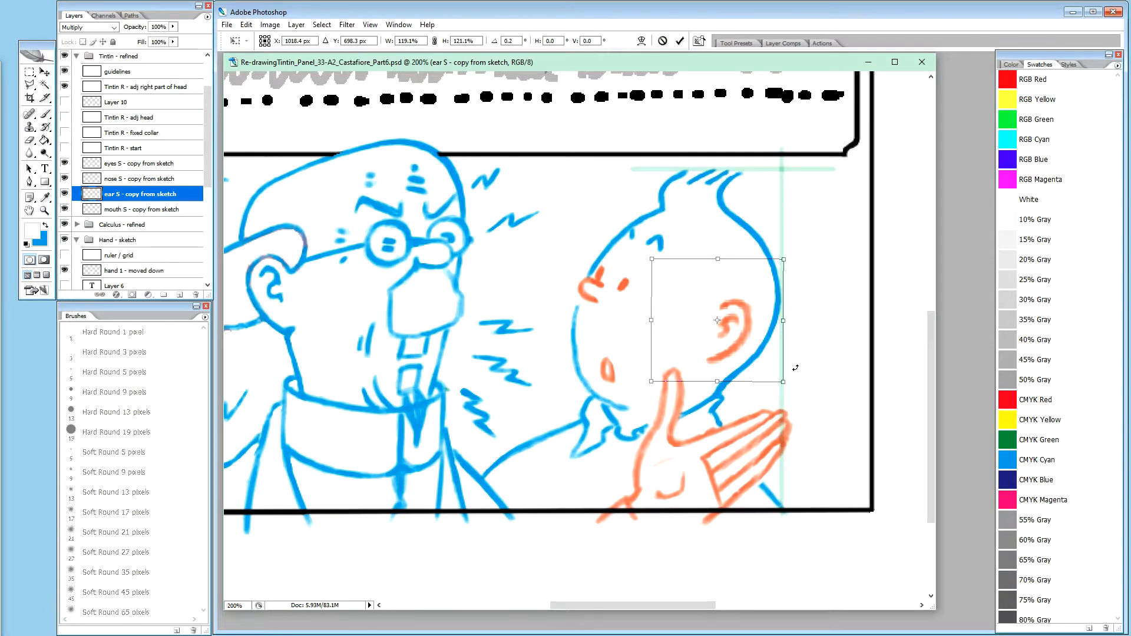
# Step: Nudge the ear down and inward from the back of Tintin's head to about X 1009 px, Y 706.8 px and apply the transform
pyautogui.press('Right')
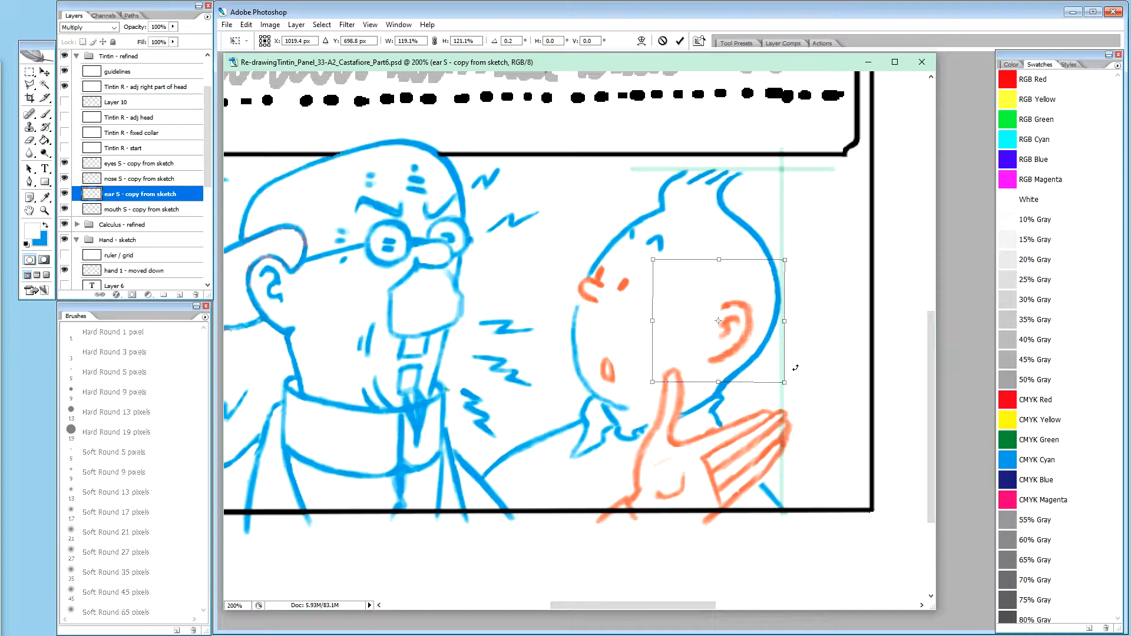
pyautogui.press('Down')
pyautogui.press('Left')
pyautogui.press('Left')
pyautogui.press('Left')
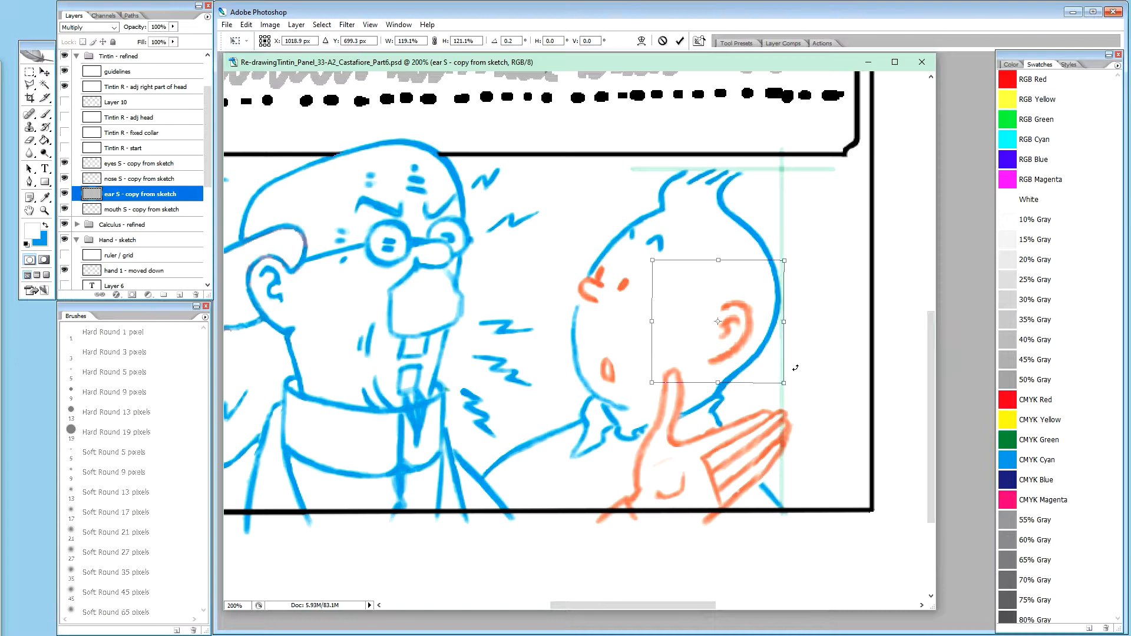
pyautogui.press('Down')
pyautogui.press('Down')
pyautogui.press('Down')
pyautogui.press('Down')
pyautogui.press('Down')
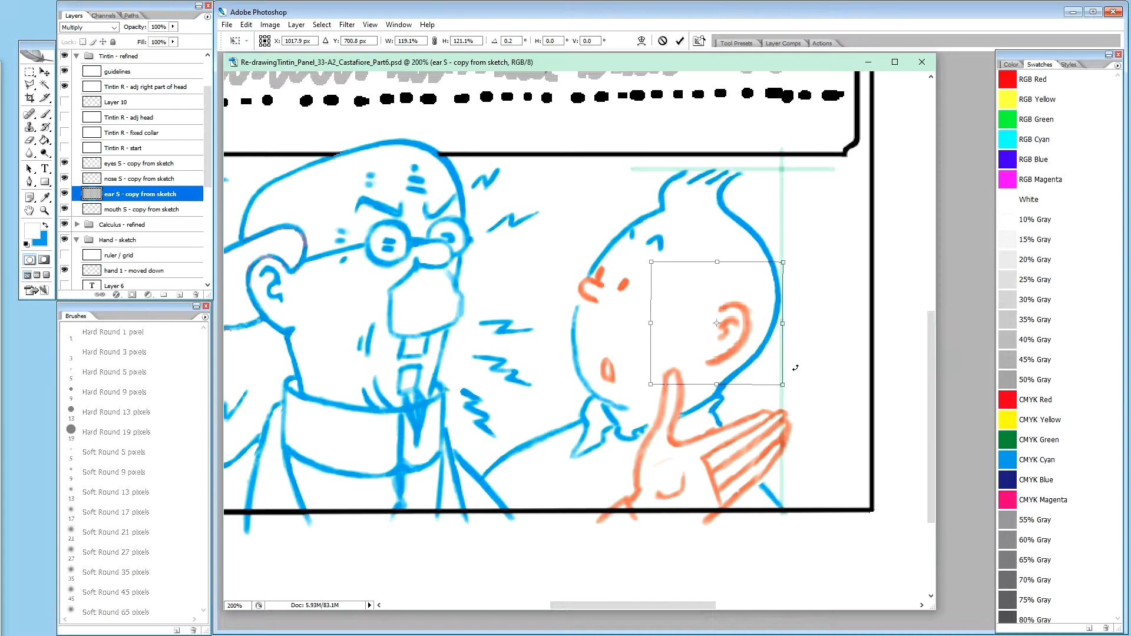
pyautogui.press('Down')
pyautogui.press('Down')
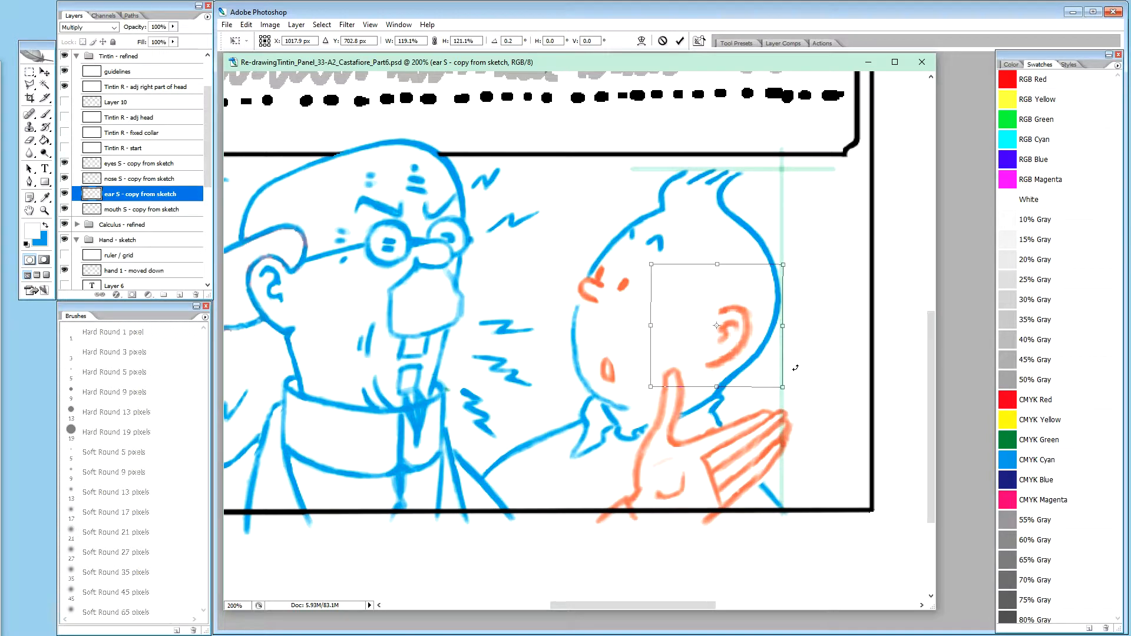
pyautogui.press('Down')
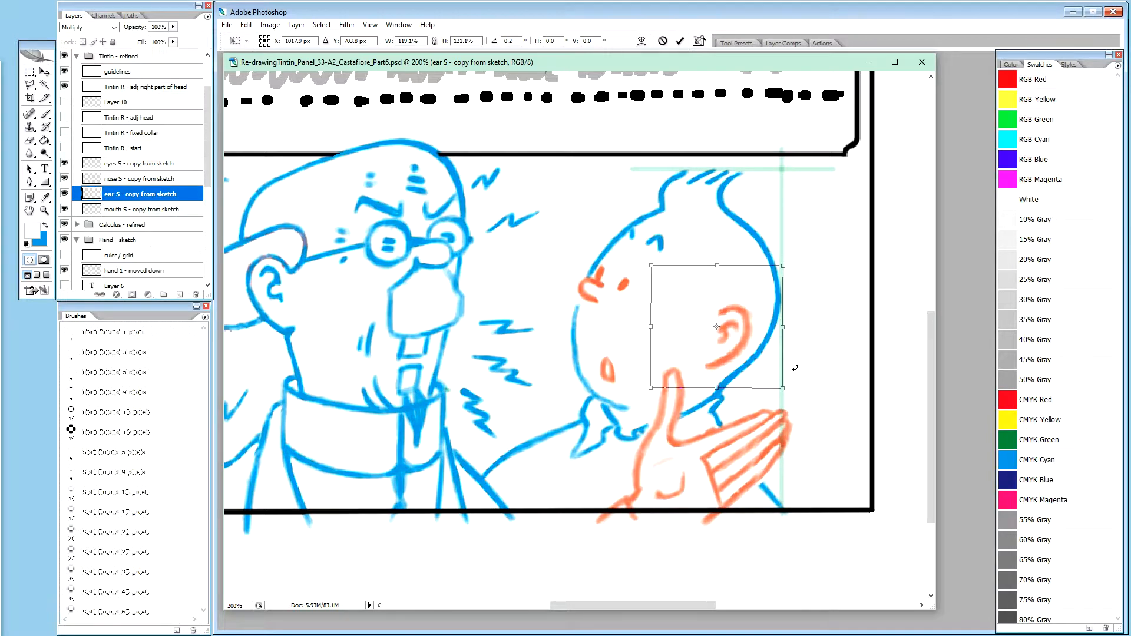
pyautogui.press('Left')
pyautogui.press('Left')
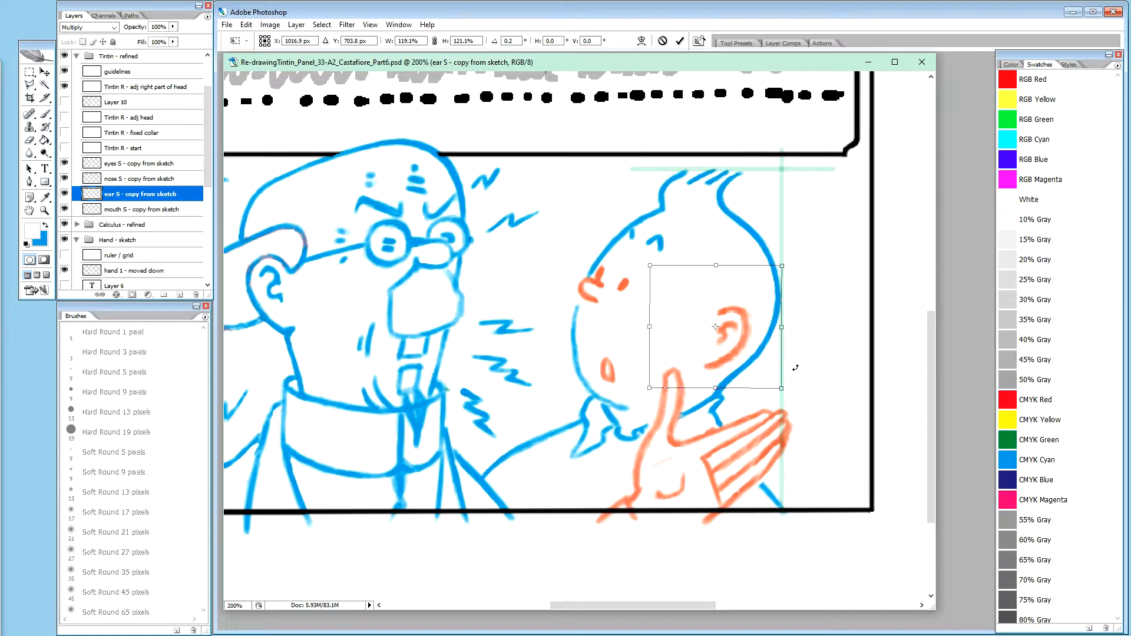
pyautogui.press('Down')
pyautogui.press('Left')
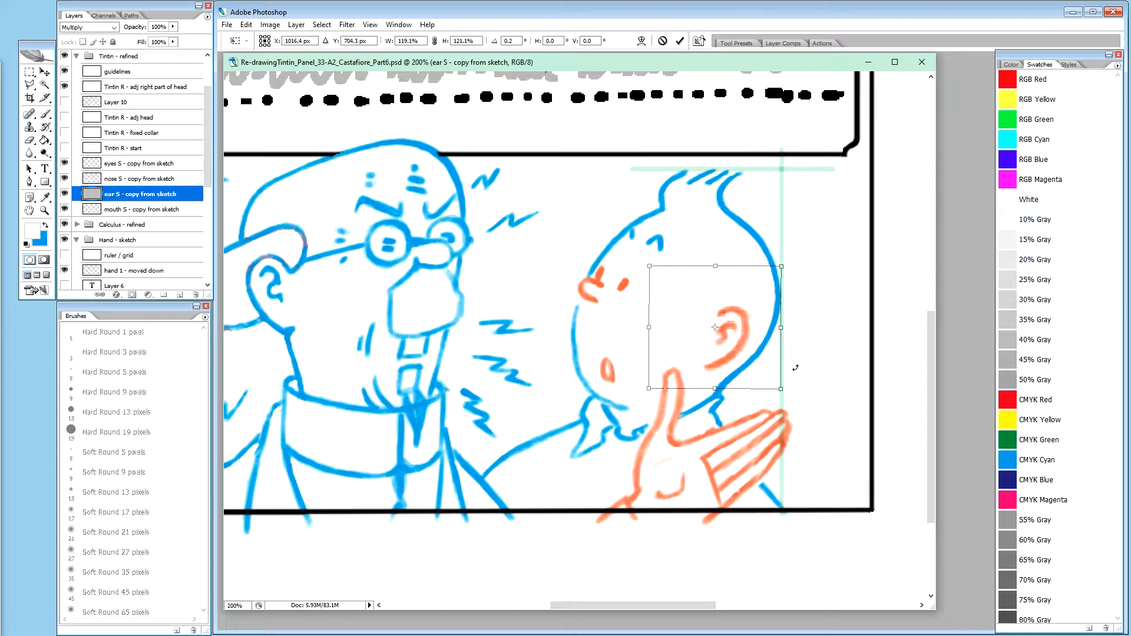
pyautogui.press('Left')
pyautogui.press('Left')
pyautogui.press('Down')
pyautogui.press('Down')
pyautogui.press('Down')
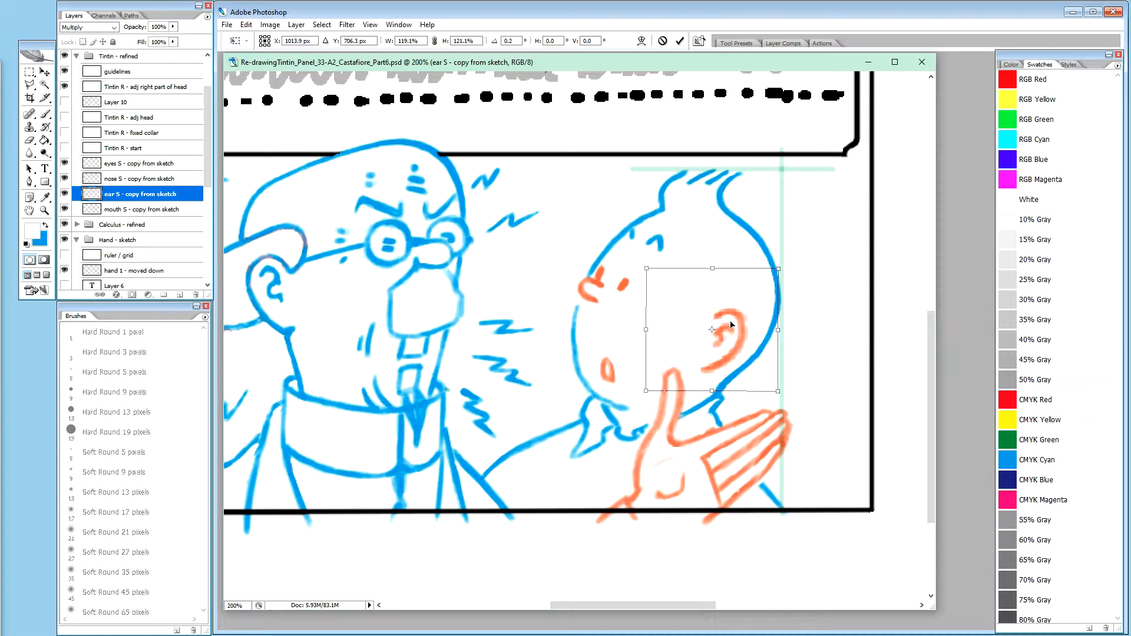
pyautogui.press('Left')
pyautogui.press('Left')
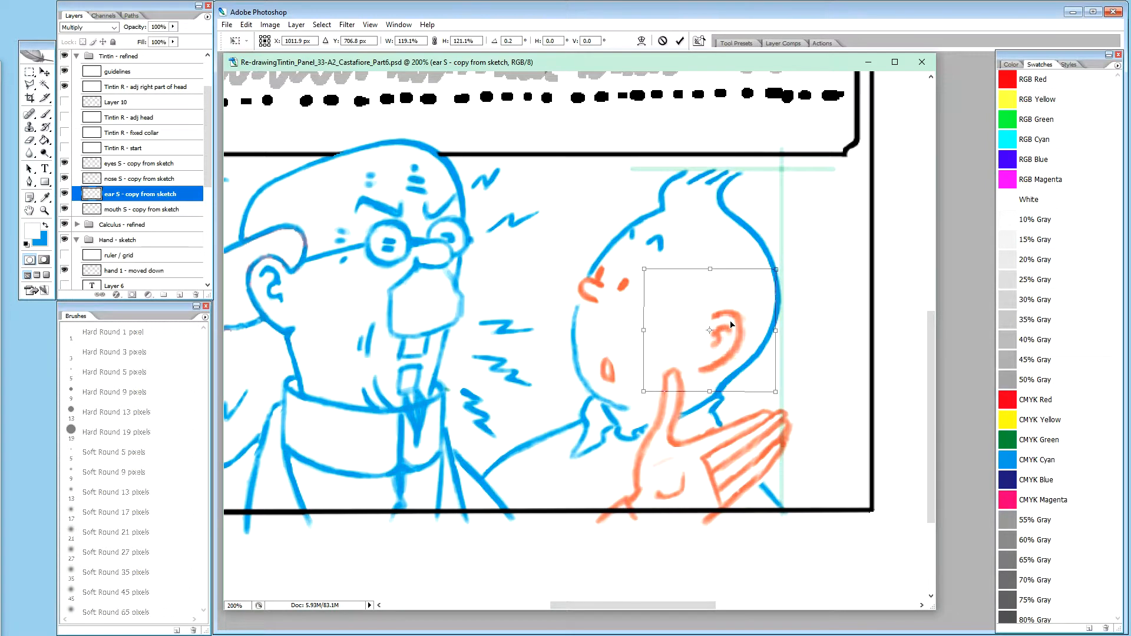
pyautogui.press('Left')
pyautogui.press('Left')
pyautogui.press('Left')
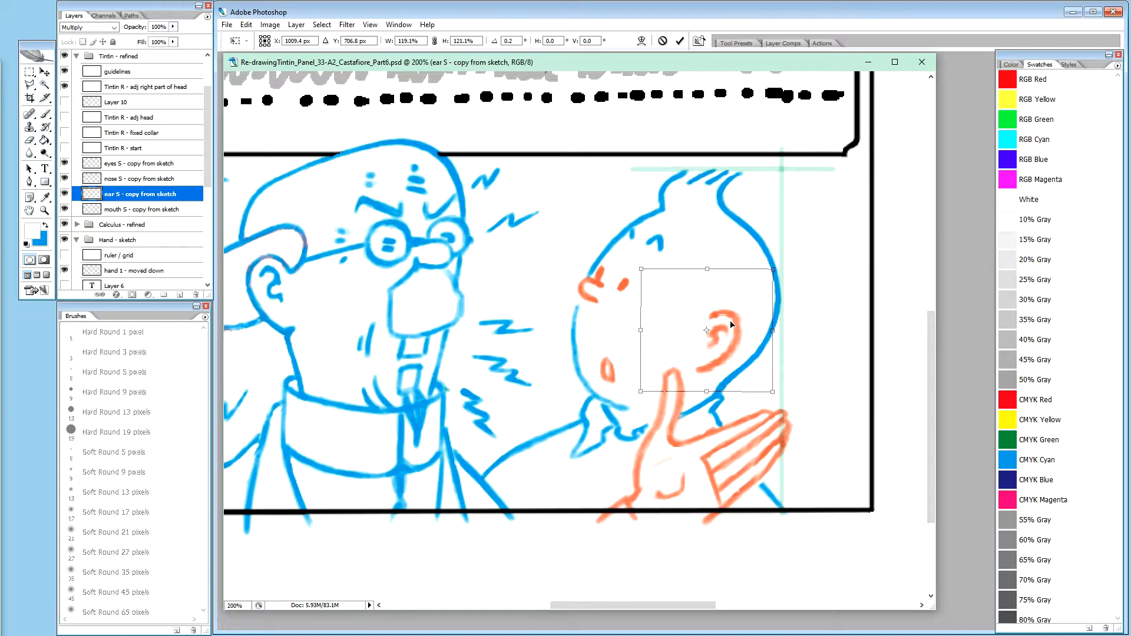
pyautogui.press('Left')
pyautogui.press('Return')
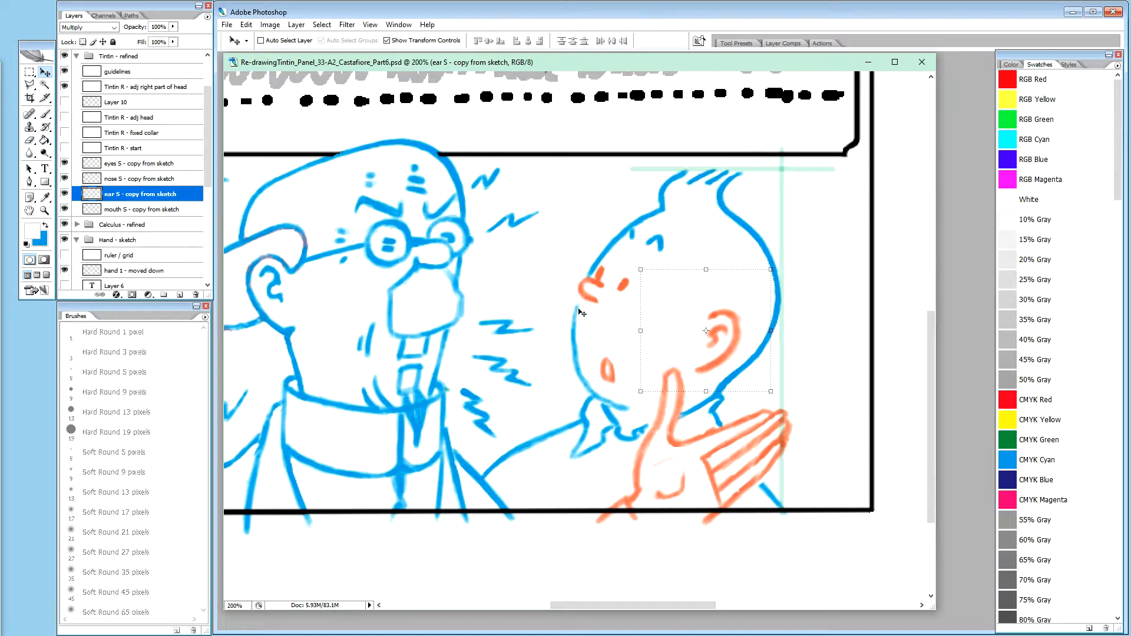
# Step: Shift the eyes S and nose S sketch copy layers together 2 px down and 2 px left
pyautogui.click(163, 166)
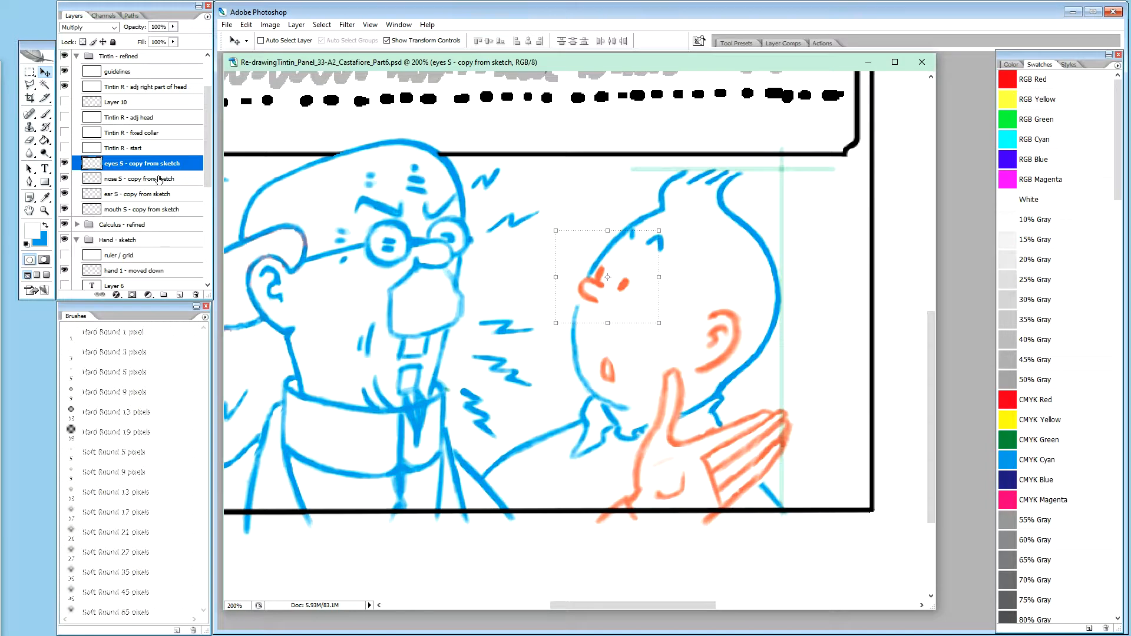
pyautogui.keyDown('shift'); pyautogui.click(159, 179); pyautogui.keyUp('shift')
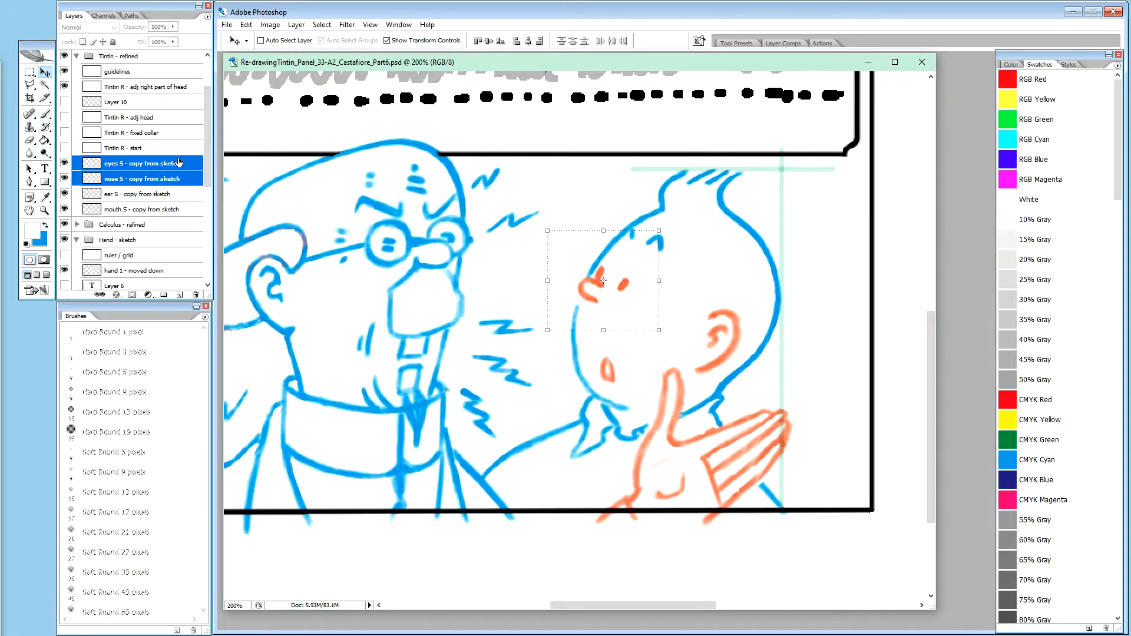
pyautogui.press('Down')
pyautogui.press('Down')
pyautogui.press('Left')
pyautogui.press('Left')
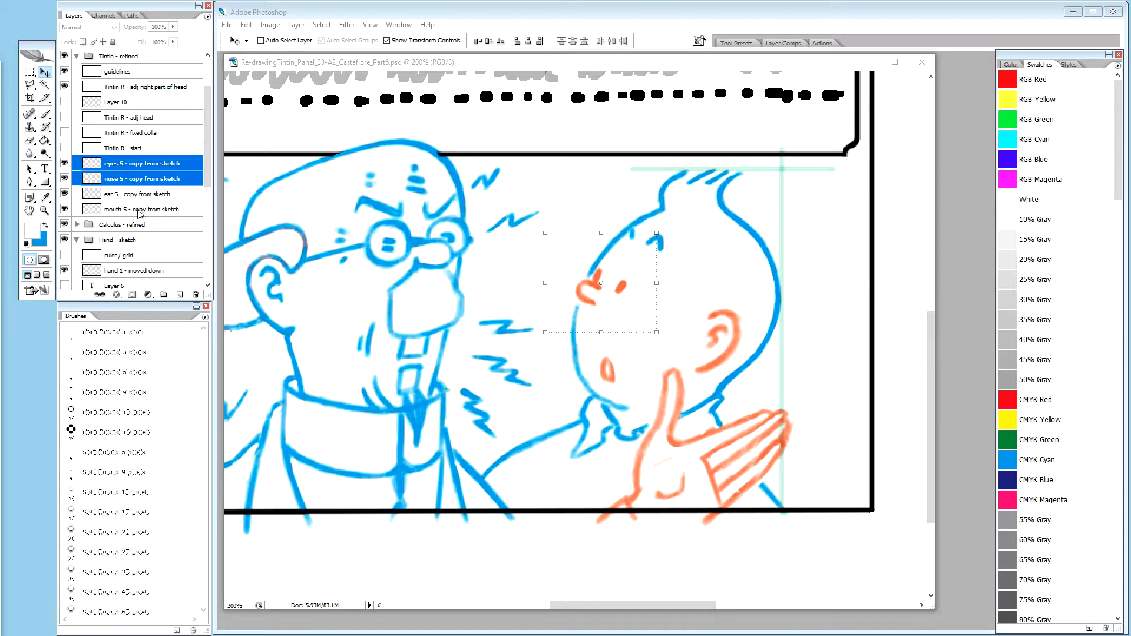
pyautogui.click(495, 116)
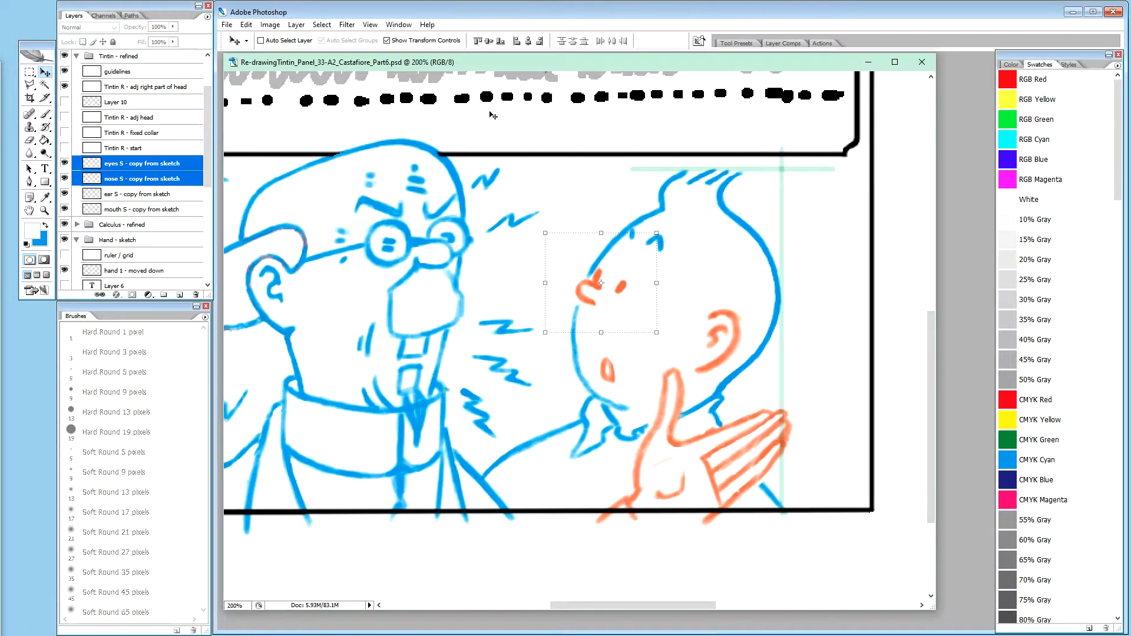
pyautogui.click(183, 196)
pyautogui.click(176, 210)
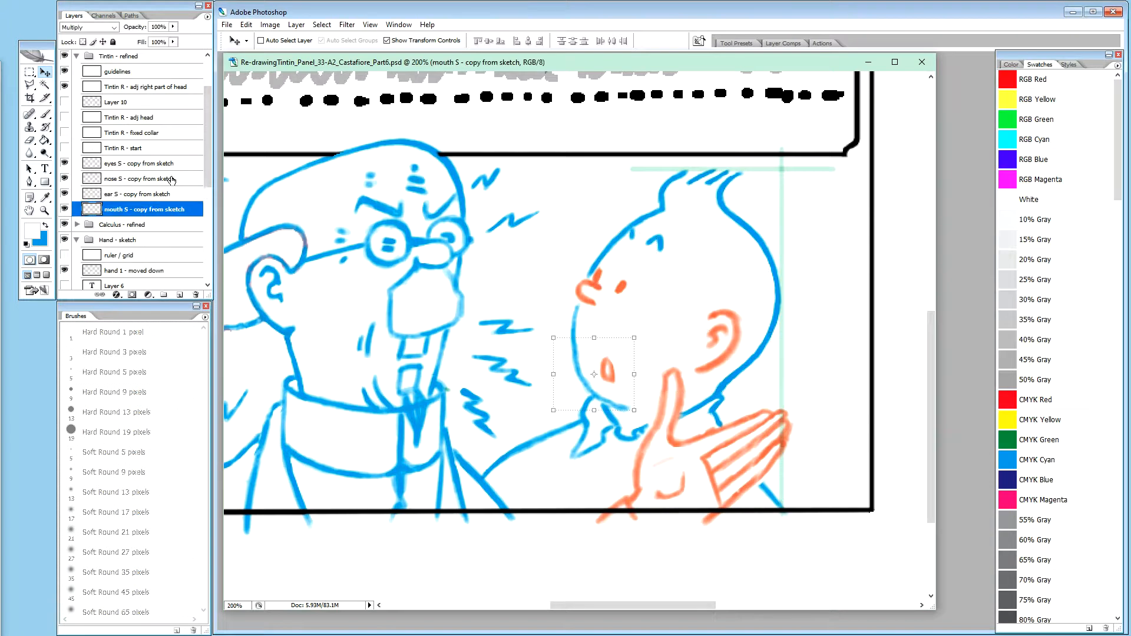
pyautogui.click(170, 179)
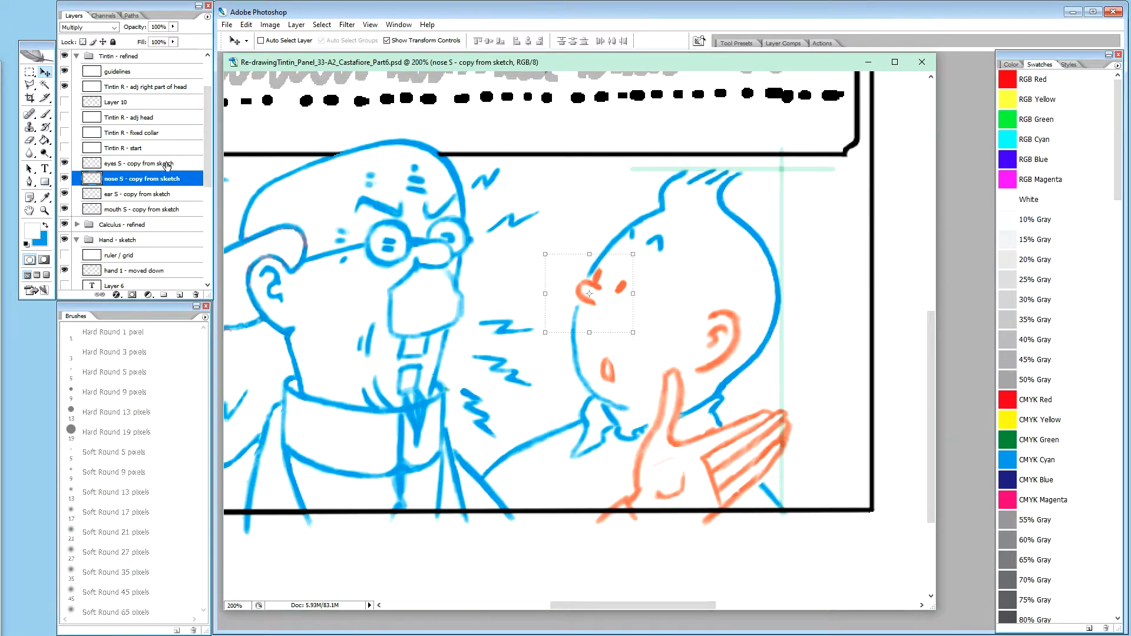
pyautogui.click(166, 167)
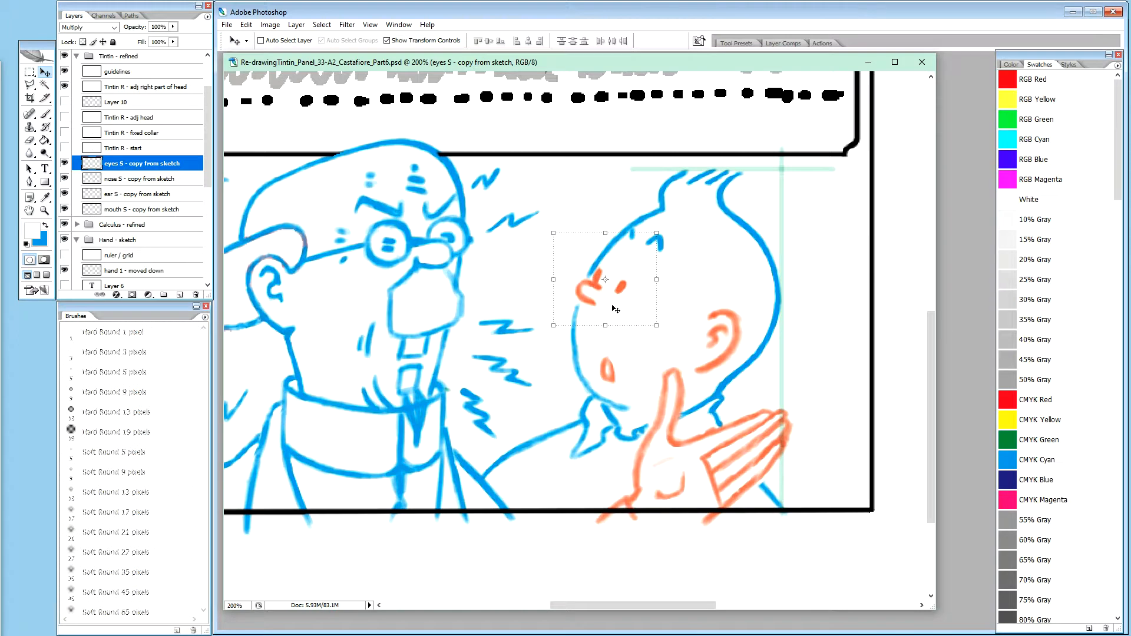
# Step: Duplicate the "Tintin R - adj right part of head" layer and hide the original
pyautogui.moveTo(208, 138); pyautogui.dragTo(206, 126)
pyautogui.click(158, 118)
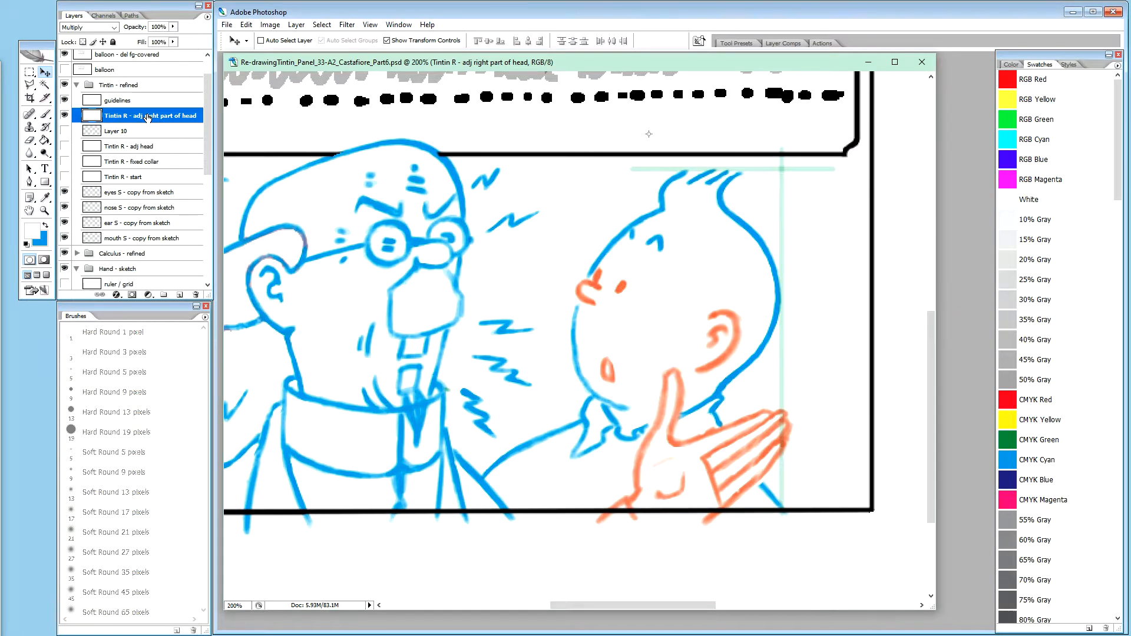
pyautogui.moveTo(147, 117); pyautogui.dragTo(147, 104)
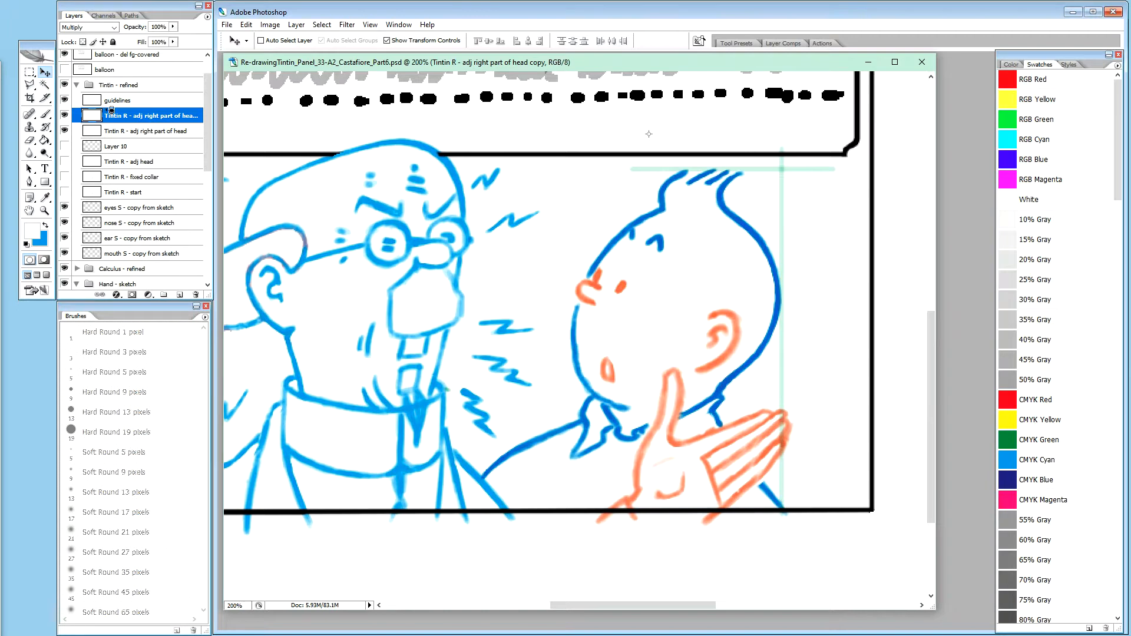
pyautogui.click(64, 131)
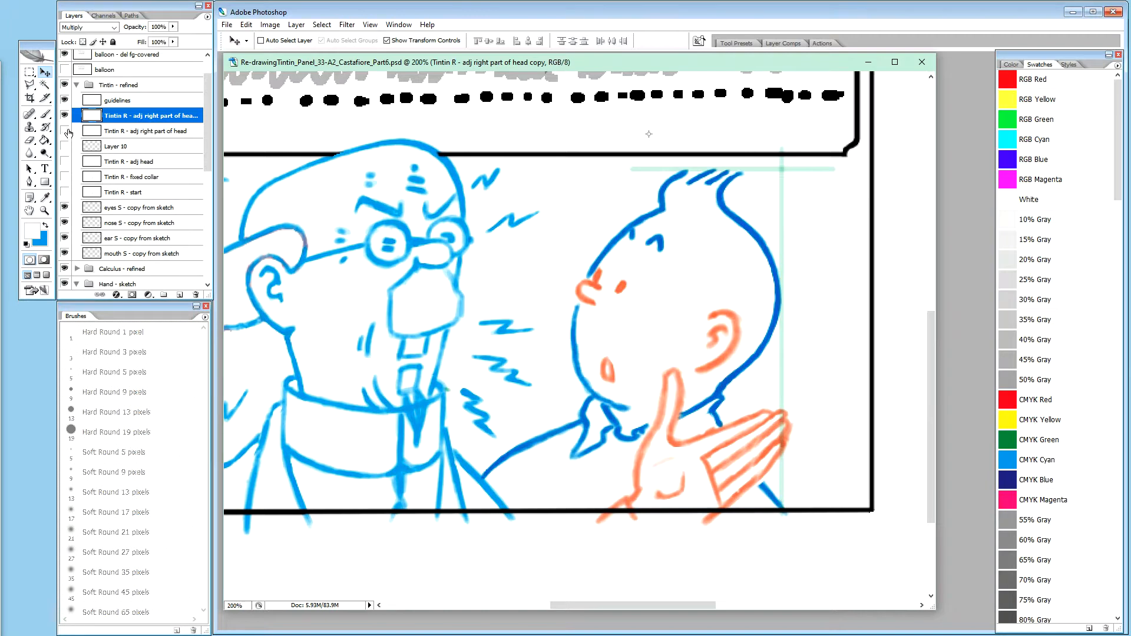
# Step: Rename the duplicated head layer as "Tintin R - adj eyes, nose, mouth" and leave it visible and active
pyautogui.doubleClick(146, 118)
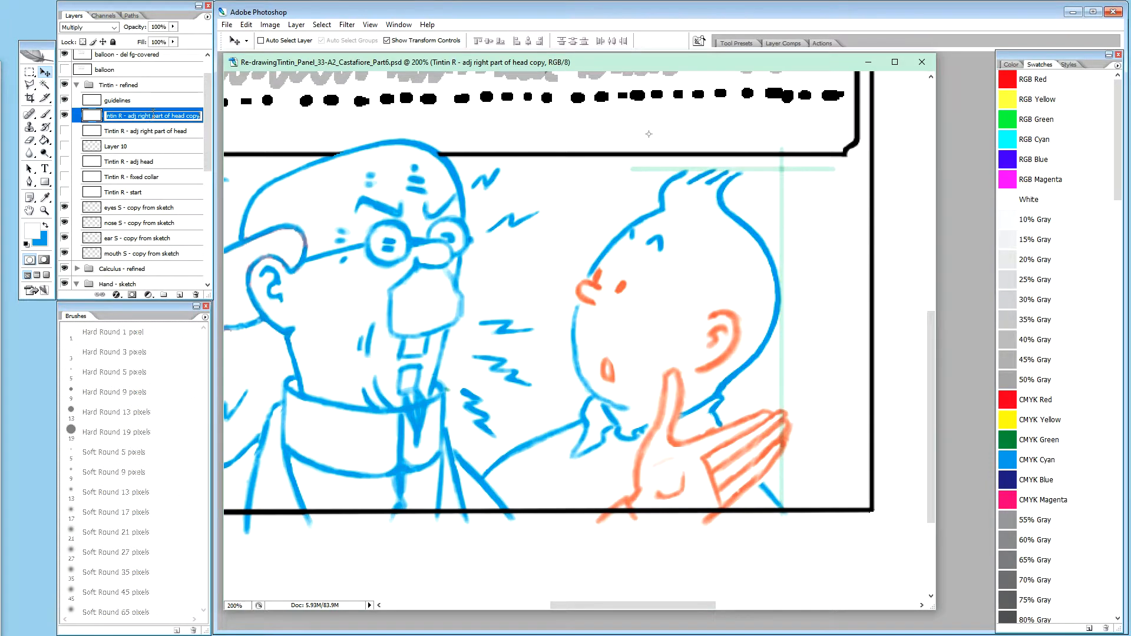
pyautogui.moveTo(138, 116); pyautogui.dragTo(201, 116)
pyautogui.write('eyes, n')
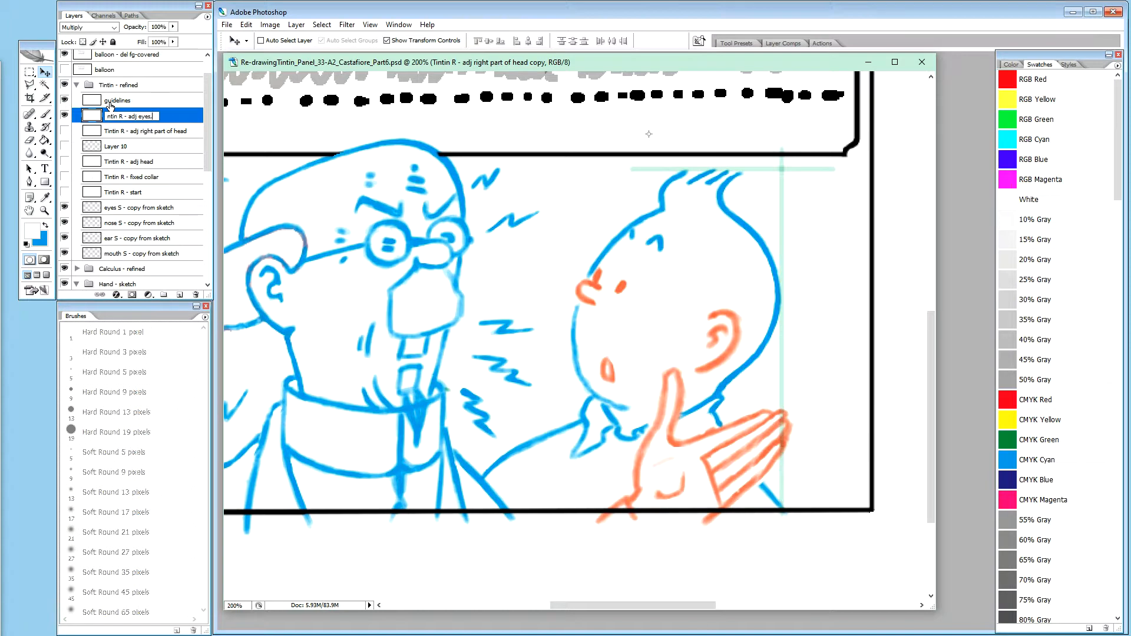
pyautogui.write('ose, mouth')
pyautogui.press('Return')
pyautogui.click(152, 132)
pyautogui.click(169, 116)
pyautogui.click(65, 115)
pyautogui.click(64, 116)
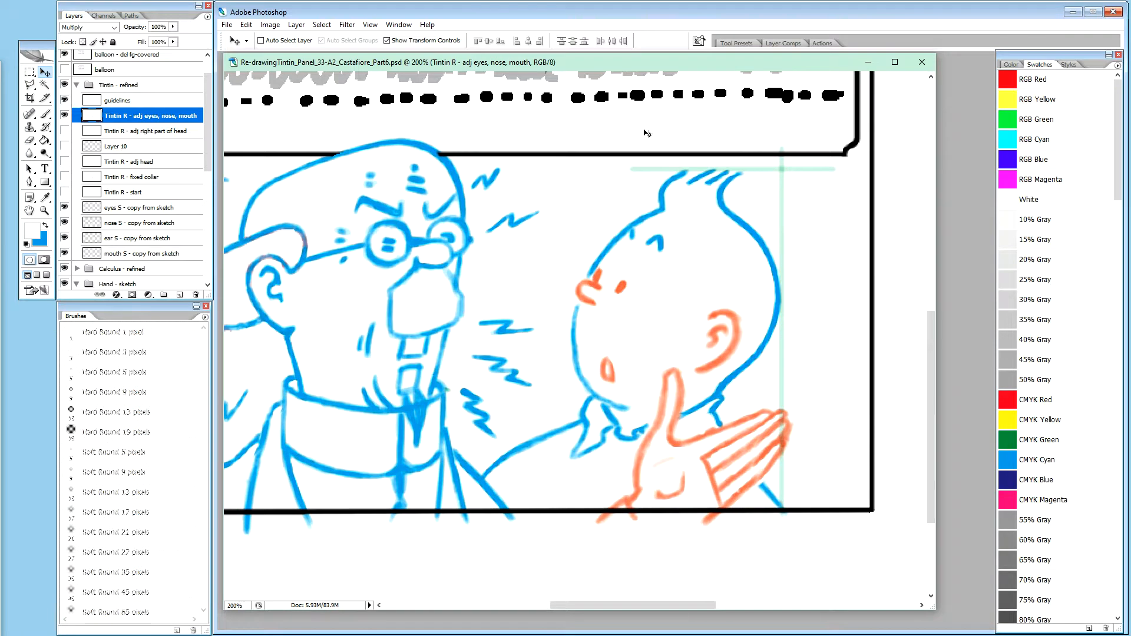
# Step: Trace Tintin's nose over the orange sketch with the blue Brush at 20% opacity
pyautogui.press('b')
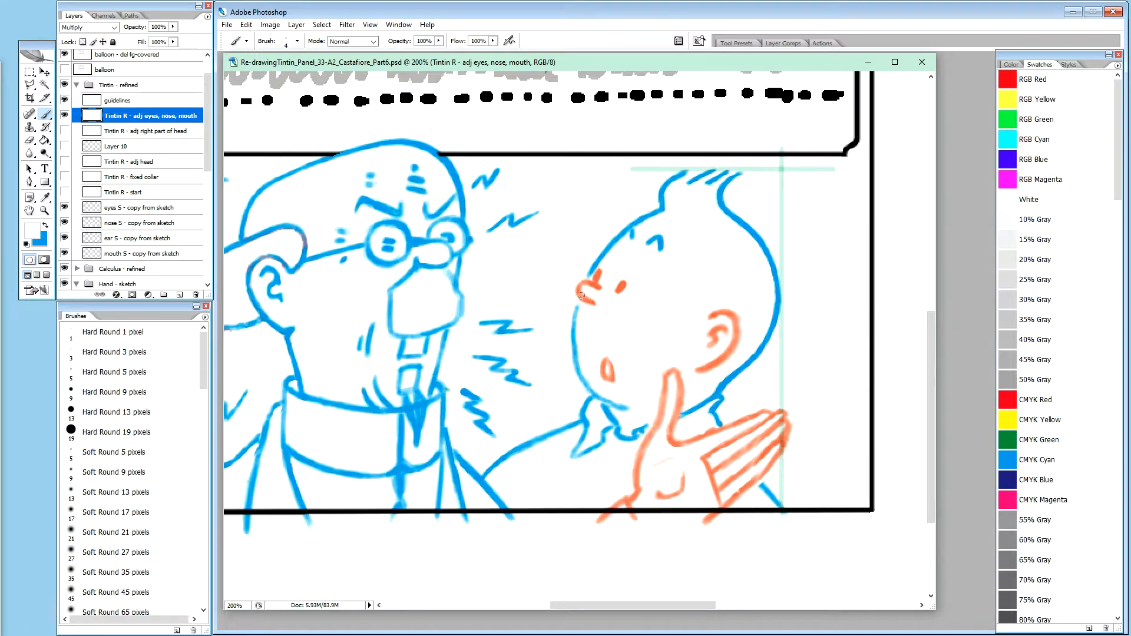
pyautogui.press('x')
pyautogui.press('2')
pyautogui.moveTo(581, 300); pyautogui.dragTo(589, 301)
pyautogui.moveTo(581, 287); pyautogui.dragTo(583, 282)
pyautogui.moveTo(589, 283); pyautogui.dragTo(597, 287)
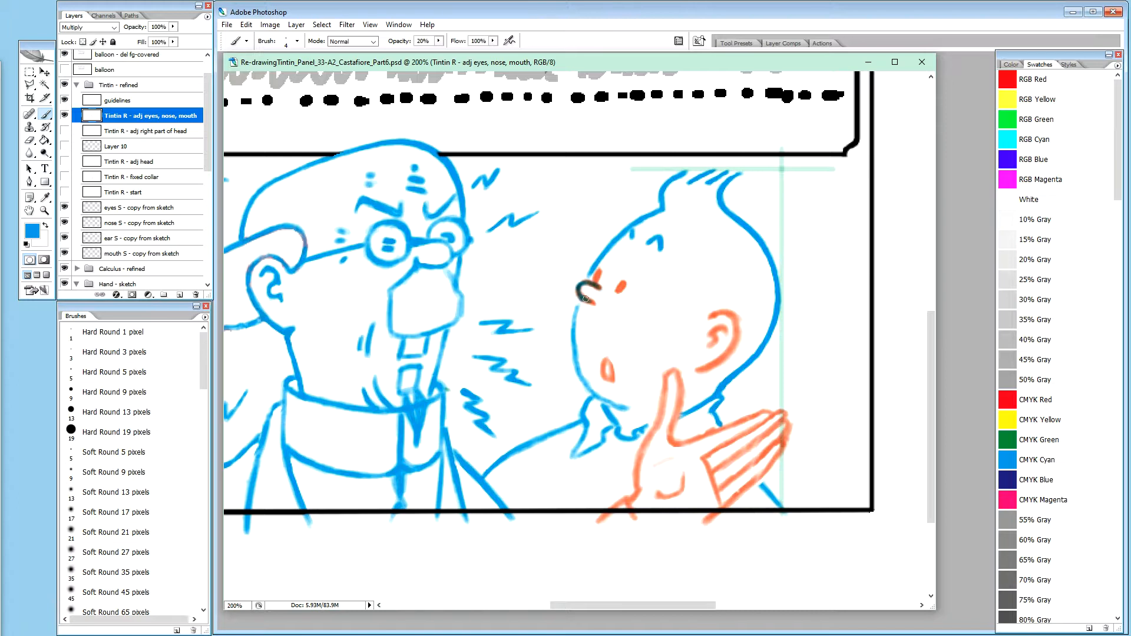
pyautogui.moveTo(587, 301); pyautogui.dragTo(580, 284)
pyautogui.moveTo(588, 302); pyautogui.dragTo(593, 304)
# Step: Paint both of Tintin's eyes over the orange sketch marks with the blue brush at 20% opacity
pyautogui.moveTo(596, 274); pyautogui.dragTo(598, 272)
pyautogui.moveTo(599, 270); pyautogui.dragTo(595, 280)
pyautogui.moveTo(626, 286); pyautogui.dragTo(621, 290)
pyautogui.click(622, 289)
pyautogui.click(624, 285)
pyautogui.click(625, 285)
pyautogui.click(620, 290)
pyautogui.click(624, 286)
pyautogui.click(624, 285)
pyautogui.click(623, 286)
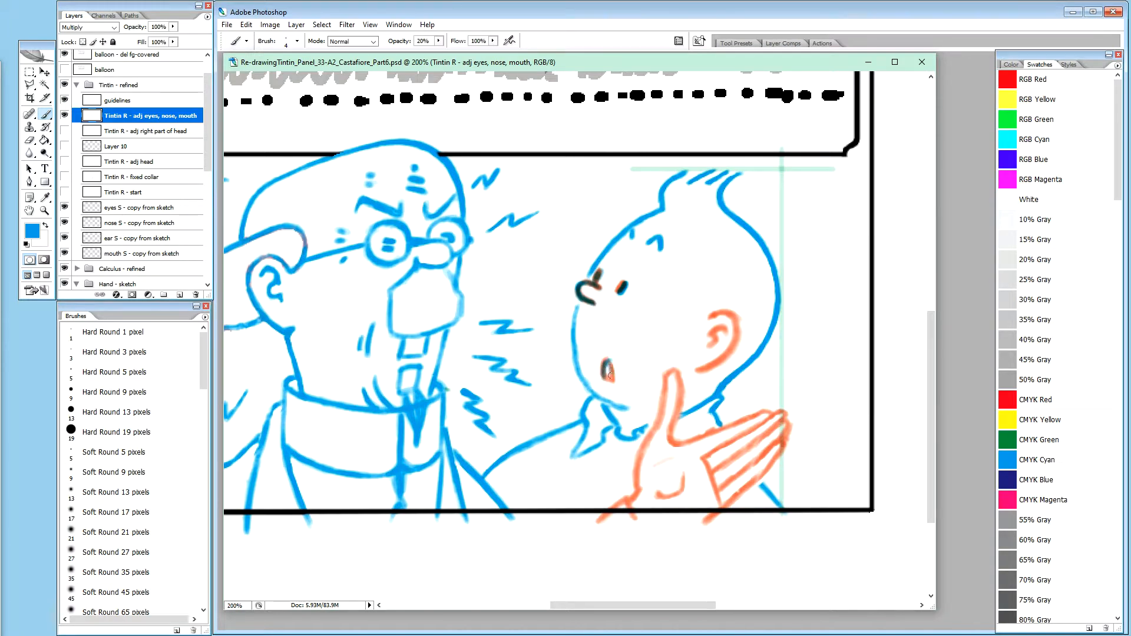
# Step: Trace the open mouth in blue at 20% opacity, trimming its lower edge with white at 100% opacity
pyautogui.moveTo(613, 374); pyautogui.dragTo(613, 378)
pyautogui.moveTo(605, 371); pyautogui.dragTo(603, 376)
pyautogui.moveTo(606, 363)
pyautogui.mouseDown()
pyautogui.moveTo(604, 375)
pyautogui.moveTo(612, 370)
pyautogui.mouseUp()
pyautogui.moveTo(609, 363)
pyautogui.mouseDown()
pyautogui.moveTo(614, 380)
pyautogui.moveTo(605, 359)
pyautogui.moveTo(604, 377)
pyautogui.mouseUp()
pyautogui.press('x')
pyautogui.press('0')
pyautogui.click(607, 383)
pyautogui.click(601, 381)
pyautogui.press('x')
pyautogui.press('2')
pyautogui.moveTo(604, 364); pyautogui.dragTo(606, 361)
pyautogui.click(606, 359)
pyautogui.moveTo(608, 362); pyautogui.dragTo(614, 378)
# Step: Hide the eyes S, nose S and ear S sketch copy layers
pyautogui.click(64, 208)
pyautogui.click(64, 223)
pyautogui.click(65, 238)
pyautogui.click(65, 238)
pyautogui.click(65, 238)
pyautogui.click(64, 238)
pyautogui.click(65, 238)
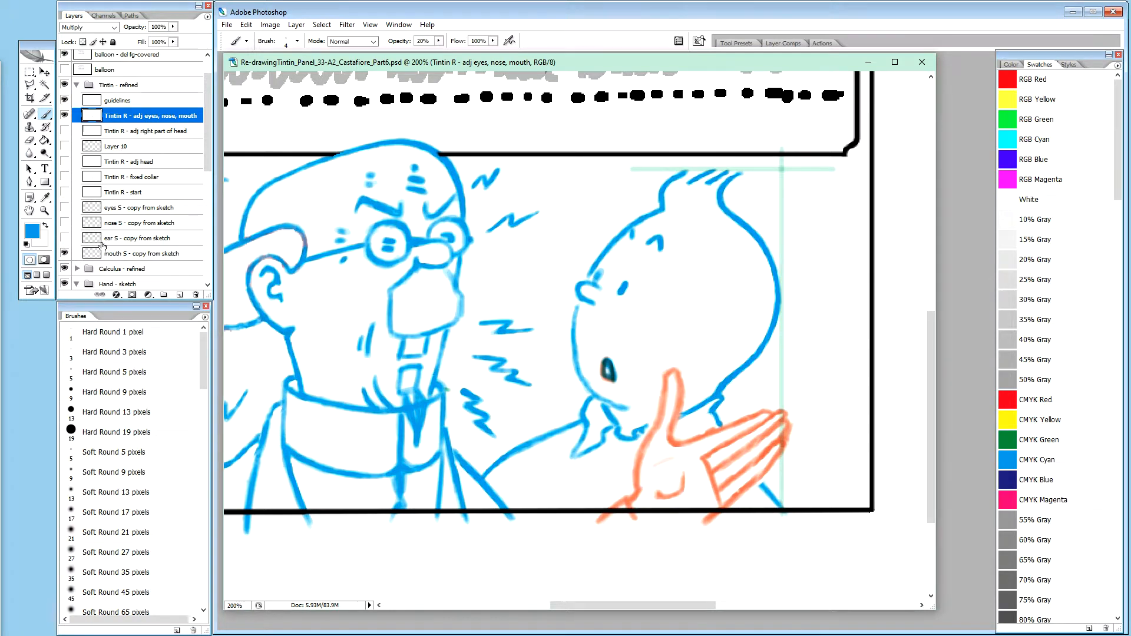
# Step: Move the mouth S layer above the ear S layer, hide the mouth sketch and show the ear sketch
pyautogui.moveTo(122, 255); pyautogui.dragTo(127, 233)
pyautogui.click(65, 237)
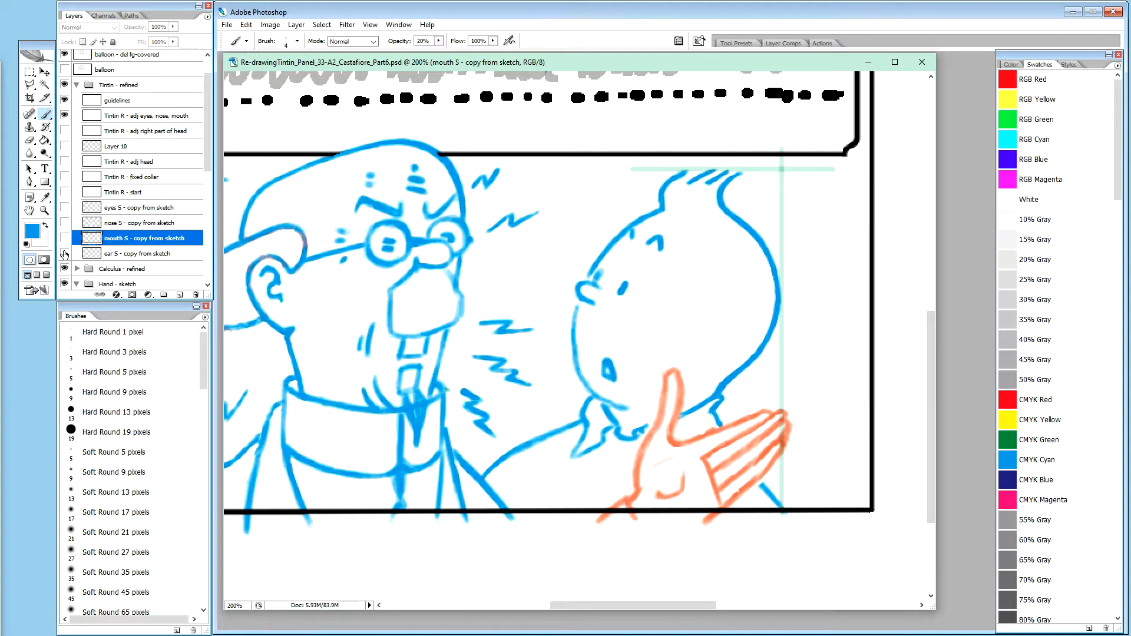
pyautogui.click(64, 253)
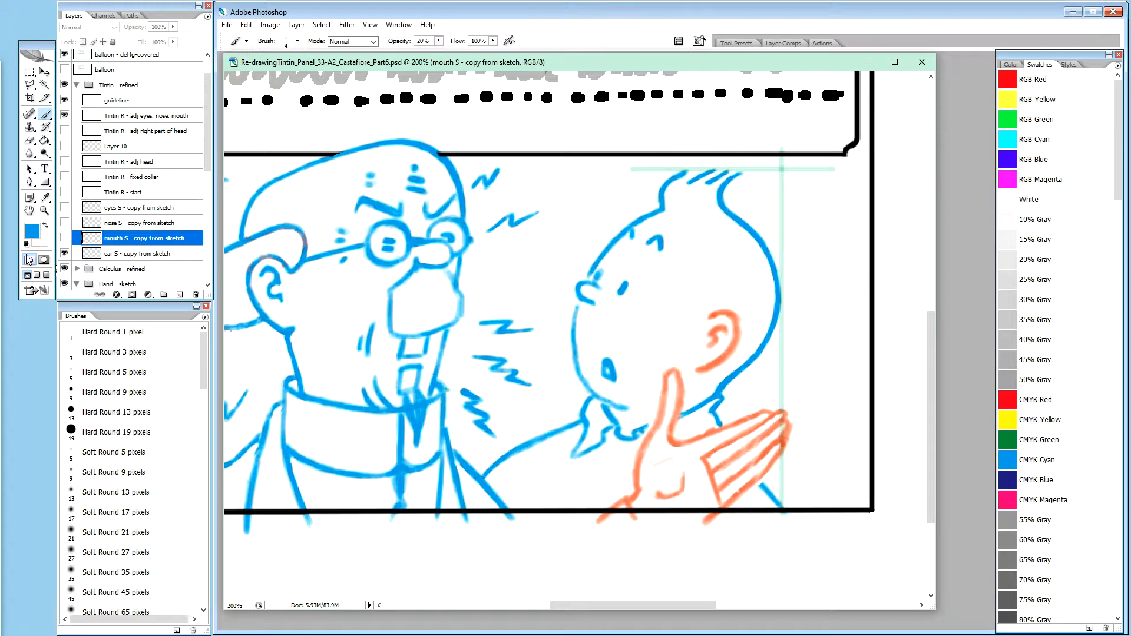
# Step: Extend the upper tip of Tintin's near eye on the adj eyes, nose, mouth layer with blue at 20% opacity
pyautogui.click(171, 116)
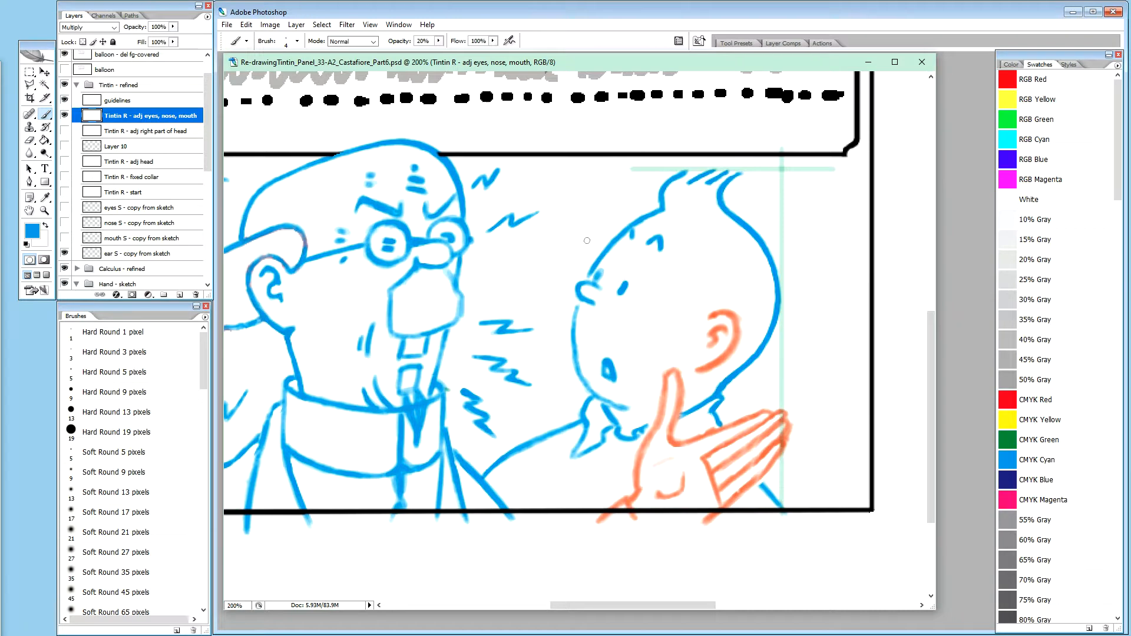
pyautogui.press('x')
pyautogui.press('x')
pyautogui.hotkey('ctrl', '+')
pyautogui.hotkey('ctrl', '+')
pyautogui.hotkey('ctrl', '+')
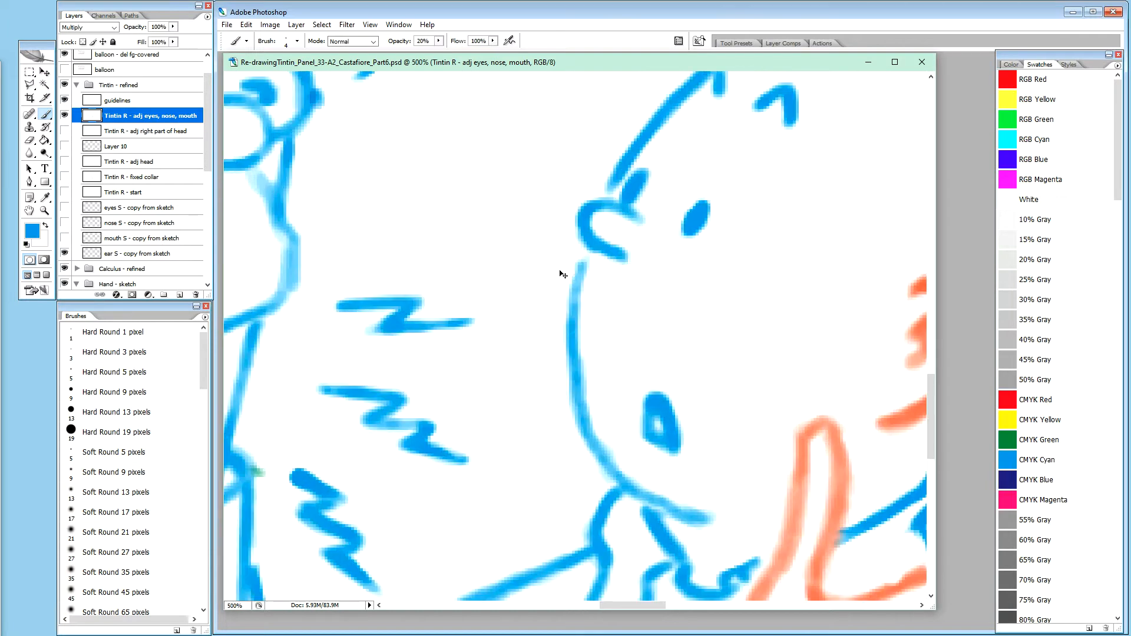
pyautogui.moveTo(703, 205); pyautogui.dragTo(705, 202)
pyautogui.click(704, 201)
pyautogui.click(706, 202)
pyautogui.moveTo(704, 209); pyautogui.dragTo(706, 205)
pyautogui.click(706, 202)
# Step: Trim the lower edge of Tintin's near eye with white at 100% opacity
pyautogui.press('x')
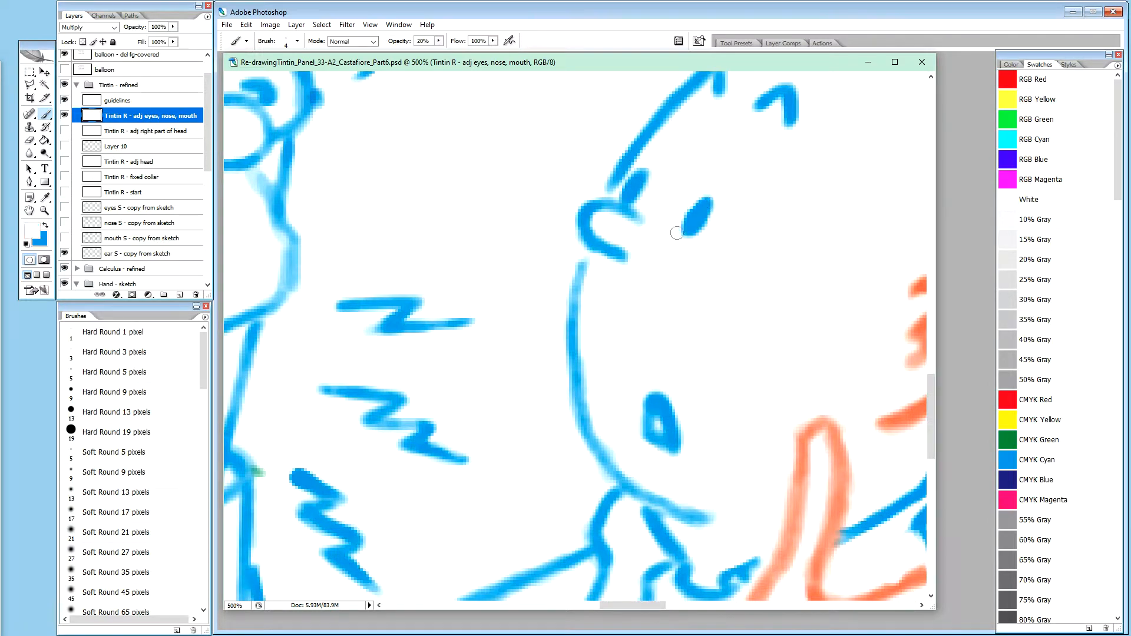
pyautogui.press('0')
pyautogui.moveTo(692, 240); pyautogui.dragTo(717, 226)
# Step: Review Tintin's redrawn face within the whole panel and return to a 200% view of his head
pyautogui.hotkey('ctrl', '-')
pyautogui.hotkey('ctrl', '-')
pyautogui.hotkey('ctrl', '-')
pyautogui.hotkey('ctrl', '-')
pyautogui.hotkey('ctrl', '-')
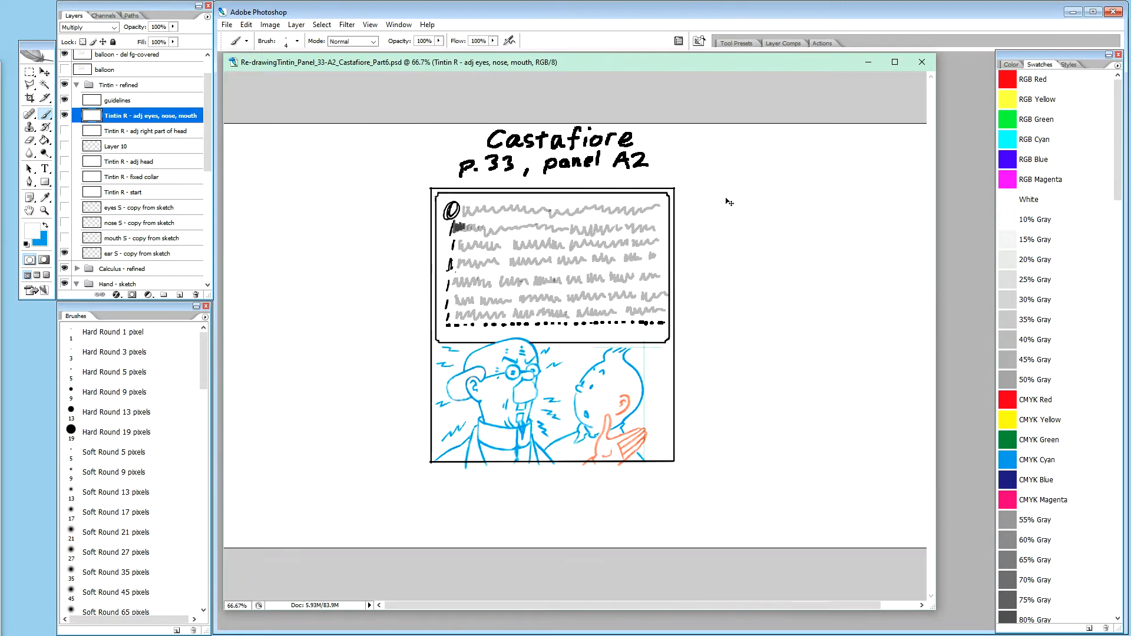
pyautogui.hotkey('ctrl', '+')
pyautogui.hotkey('ctrl', '+')
pyautogui.press('space')
pyautogui.moveTo(703, 461)
pyautogui.mouseDown()
pyautogui.moveTo(674, 236)
pyautogui.moveTo(673, 256)
pyautogui.mouseUp()
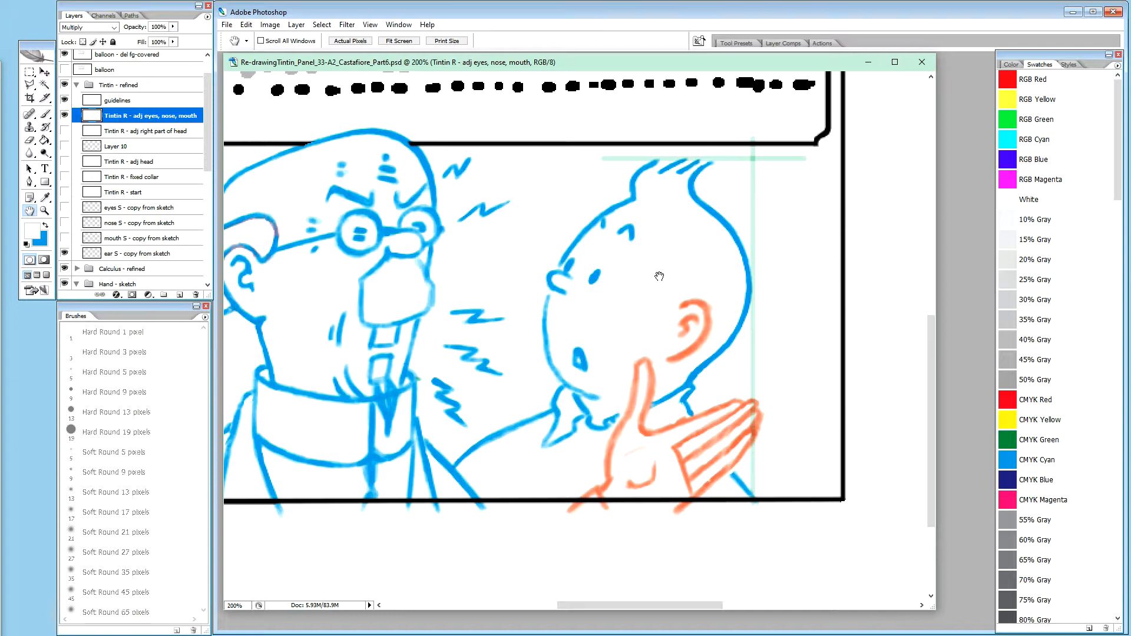
# Step: Build up the front curve and lower tip of Tintin's nose with blue at 20% opacity
pyautogui.click(620, 368)
pyautogui.click(620, 367)
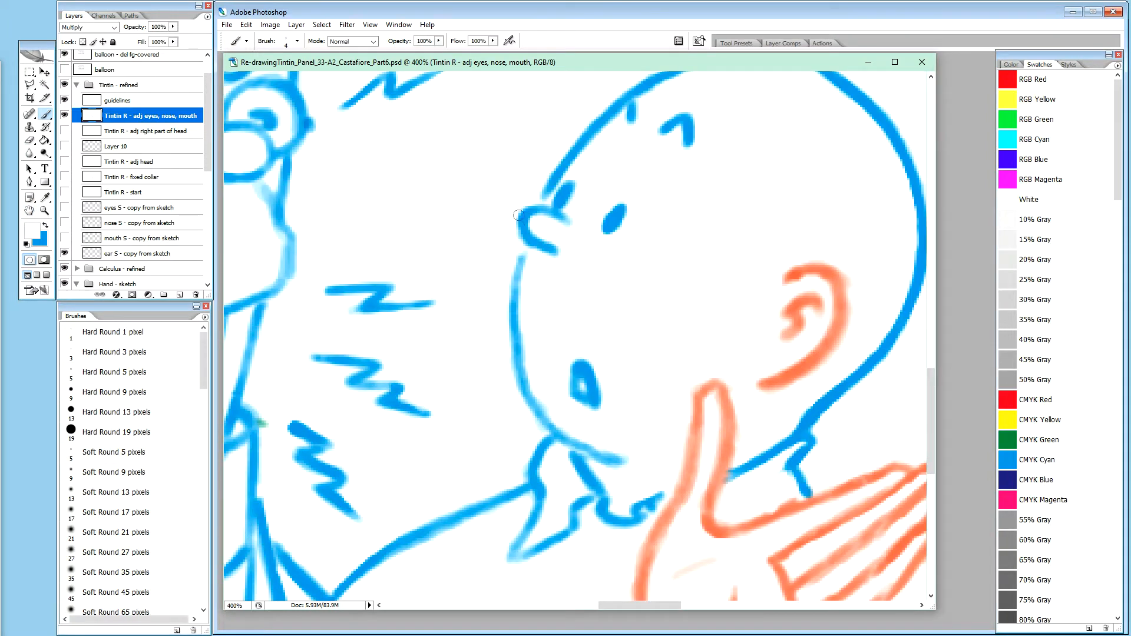
pyautogui.press('x')
pyautogui.moveTo(519, 225); pyautogui.dragTo(525, 237)
pyautogui.moveTo(528, 240); pyautogui.dragTo(549, 252)
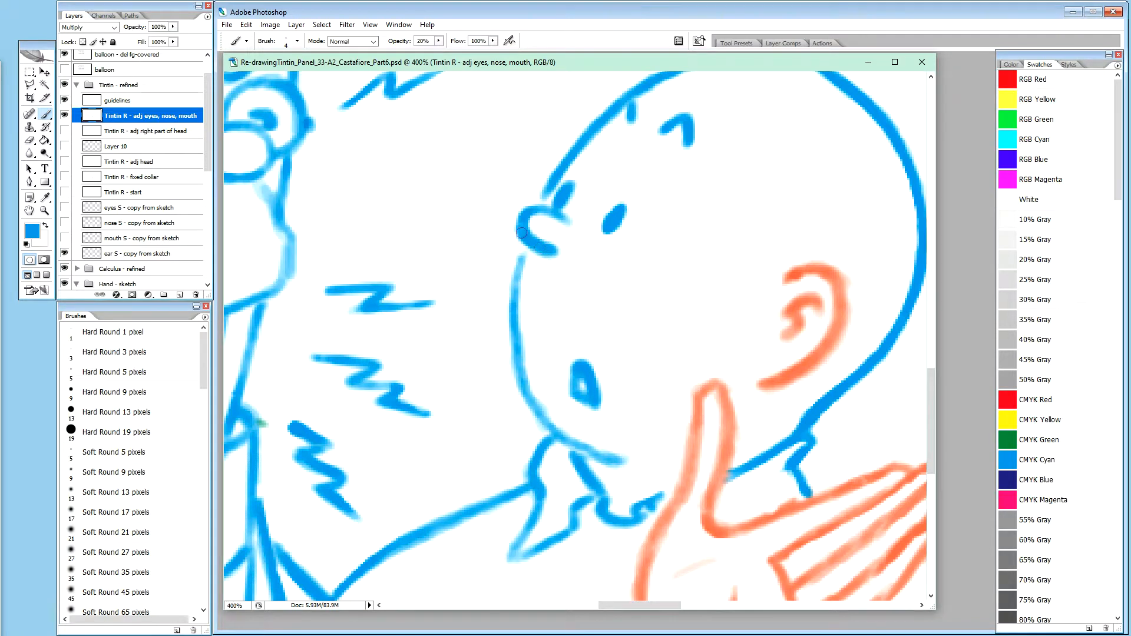
pyautogui.moveTo(520, 221); pyautogui.dragTo(526, 216)
pyautogui.moveTo(545, 250); pyautogui.dragTo(554, 255)
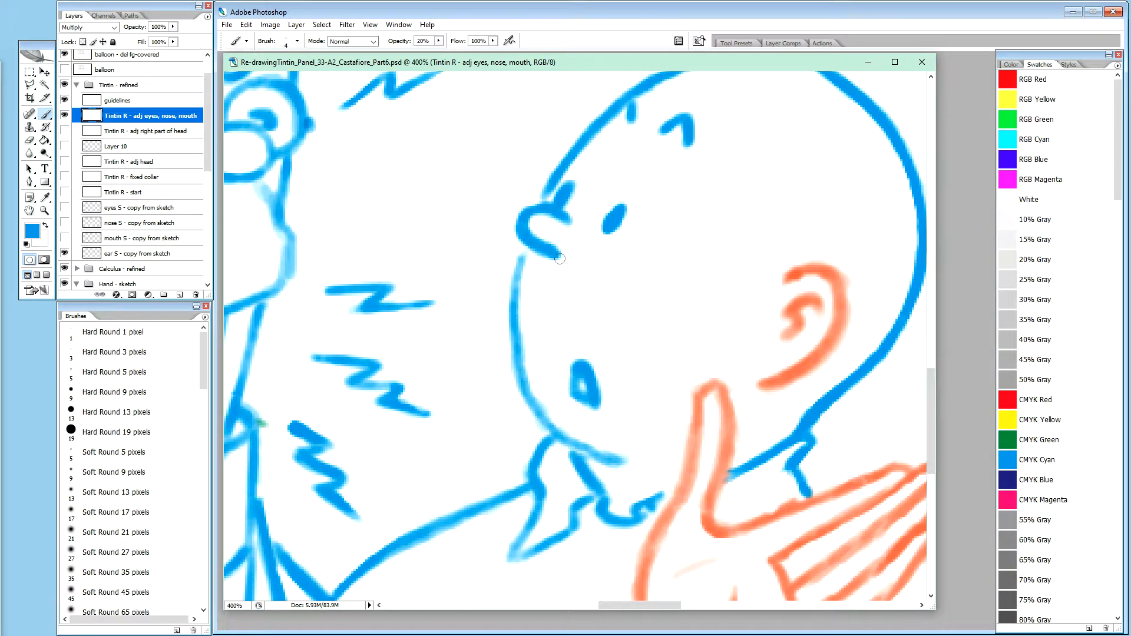
pyautogui.moveTo(558, 251); pyautogui.dragTo(558, 255)
pyautogui.hotkey('ctrl', '-')
pyautogui.hotkey('ctrl', '-')
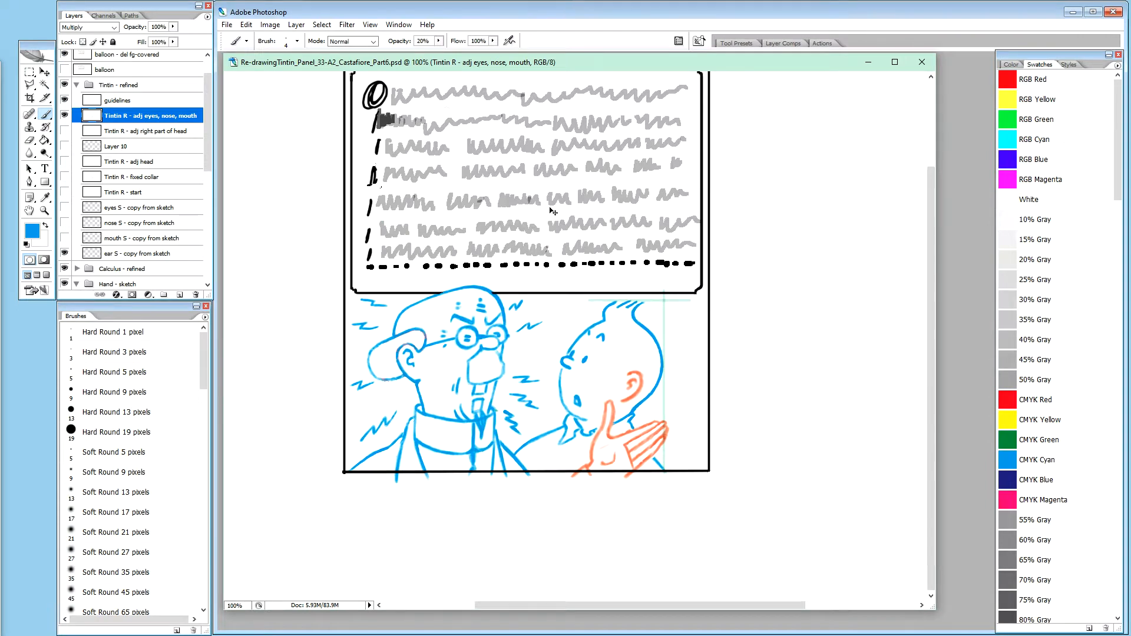
# Step: Refine the inner curve of Tintin's nose with white and blue strokes at 20% opacity, finishing with white at 100% opacity
pyautogui.hotkey('ctrl', '+')
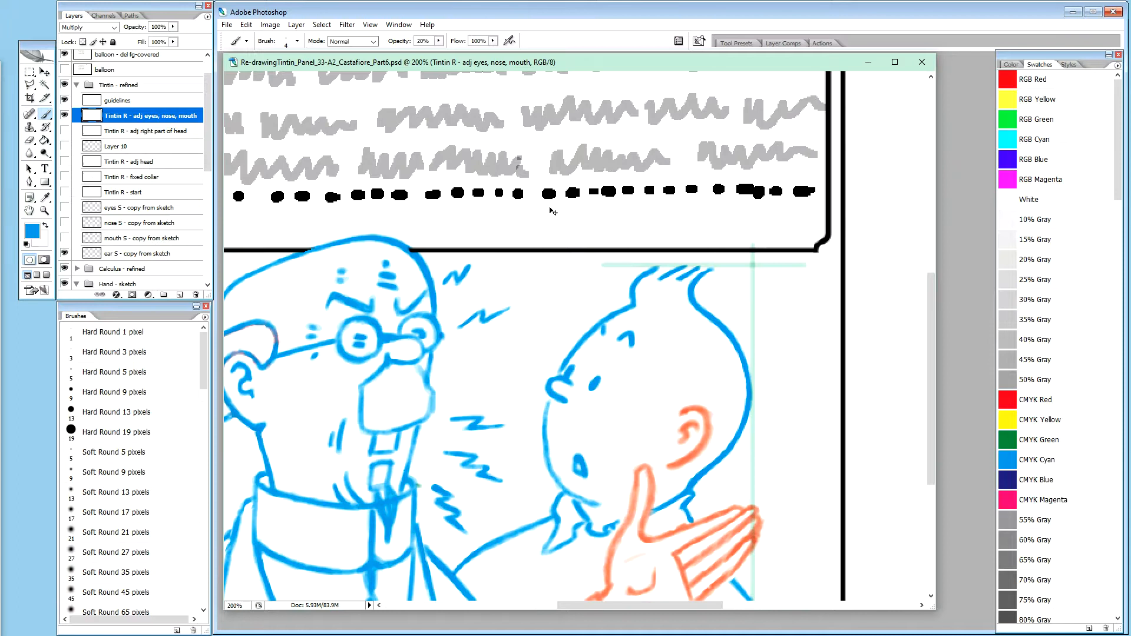
pyautogui.hotkey('ctrl', '+')
pyautogui.press('h')
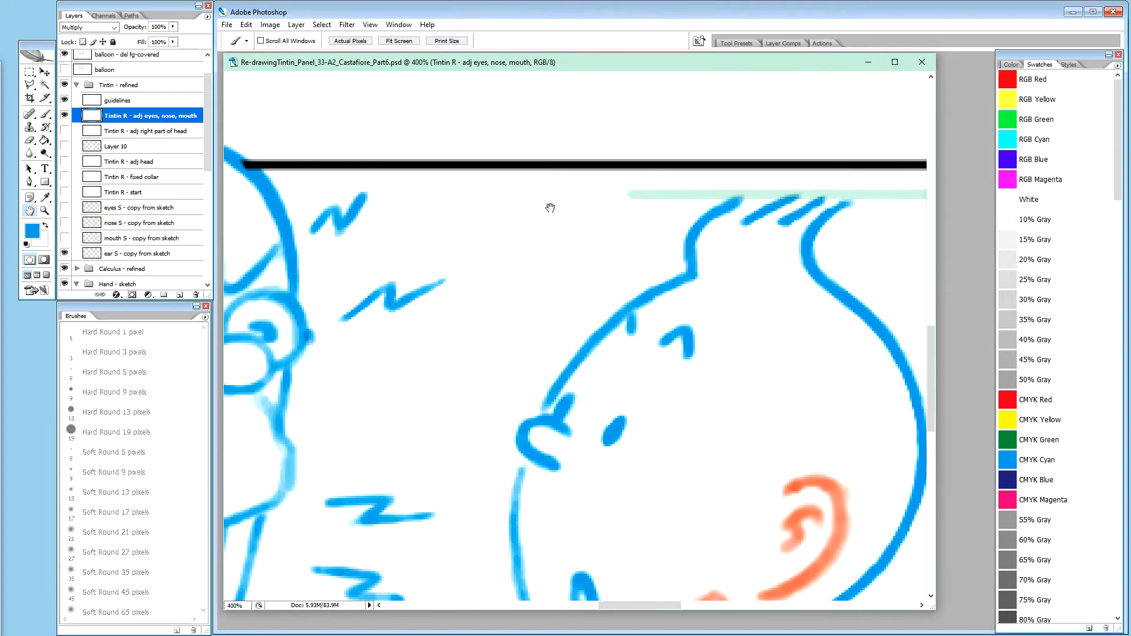
pyautogui.moveTo(588, 406); pyautogui.dragTo(598, 334)
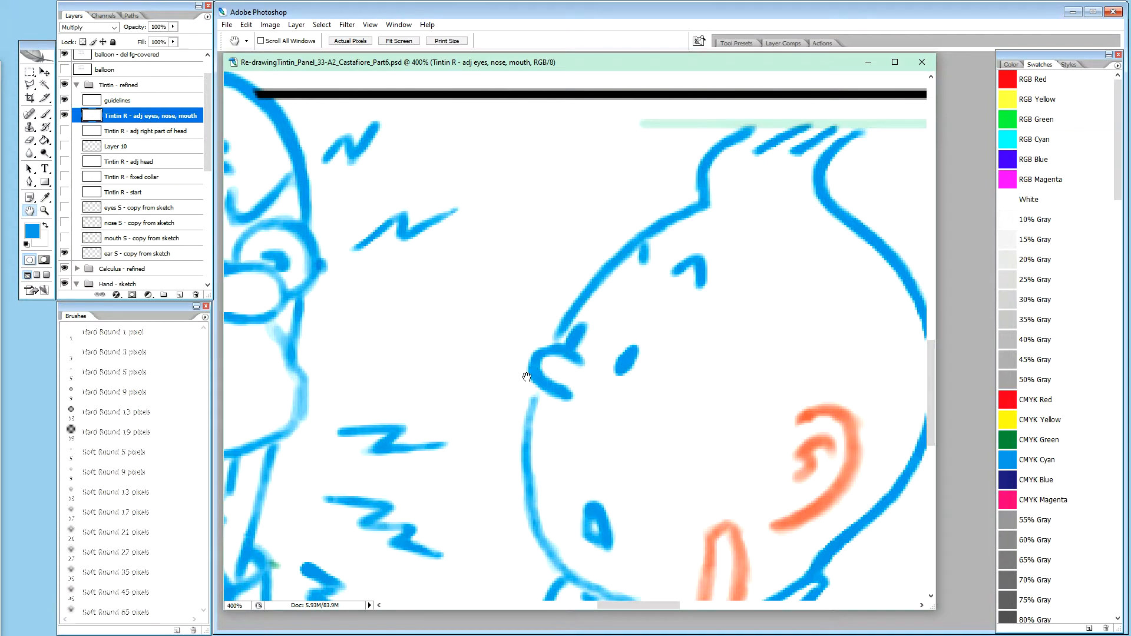
pyautogui.keyDown('ctrl'); pyautogui.click(507, 279); pyautogui.keyUp('ctrl')
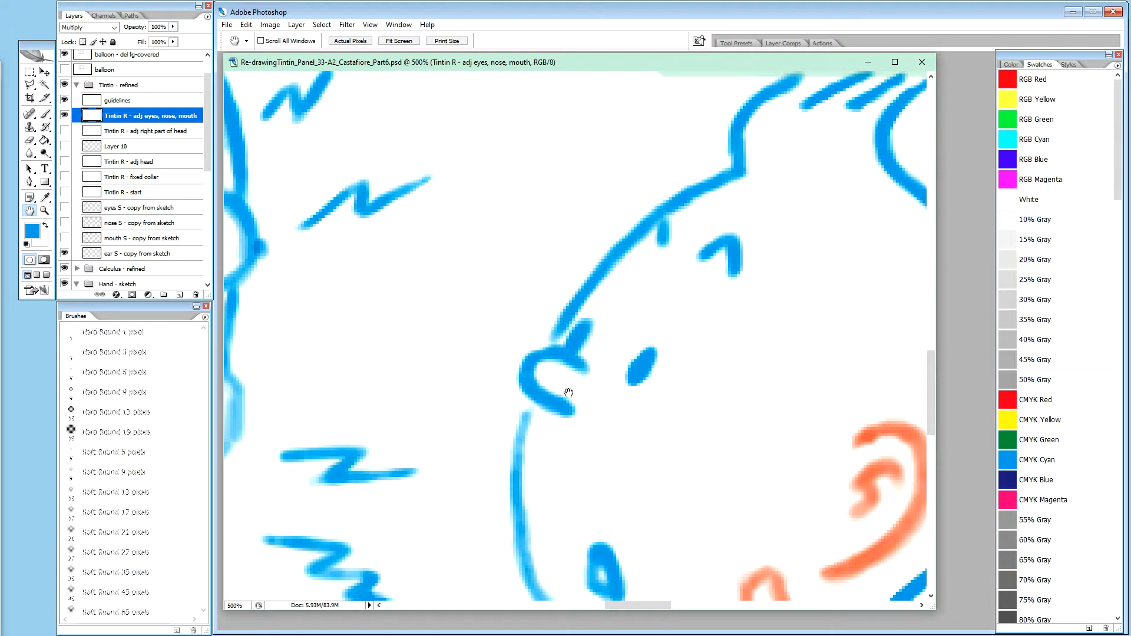
pyautogui.press('x')
pyautogui.press('b')
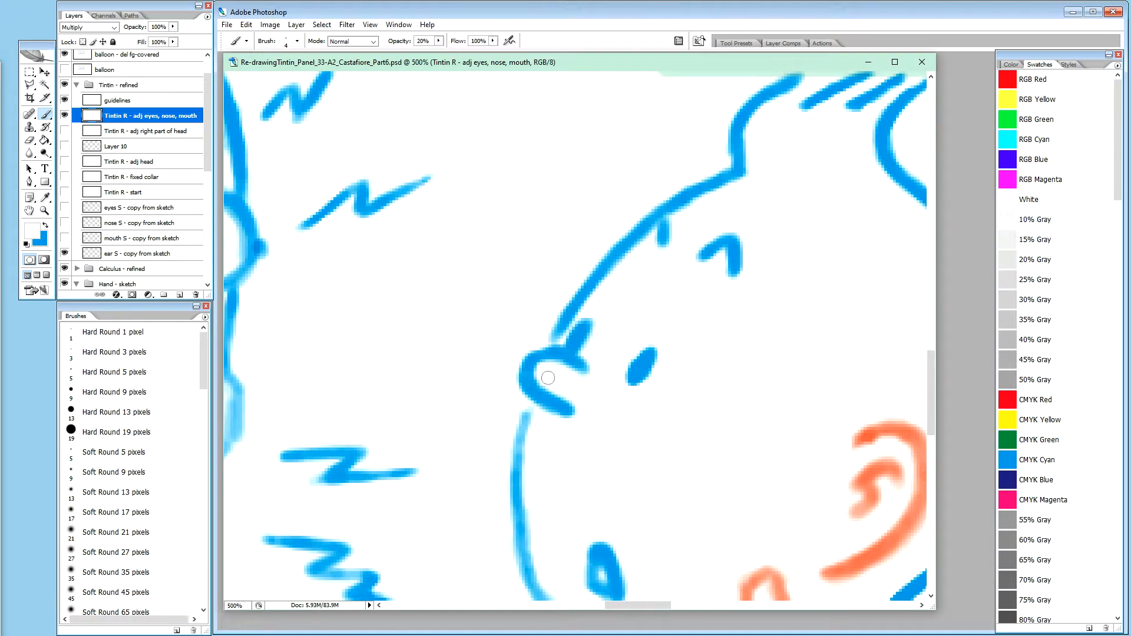
pyautogui.moveTo(555, 389); pyautogui.dragTo(555, 380)
pyautogui.press('x')
pyautogui.moveTo(533, 382); pyautogui.dragTo(552, 402)
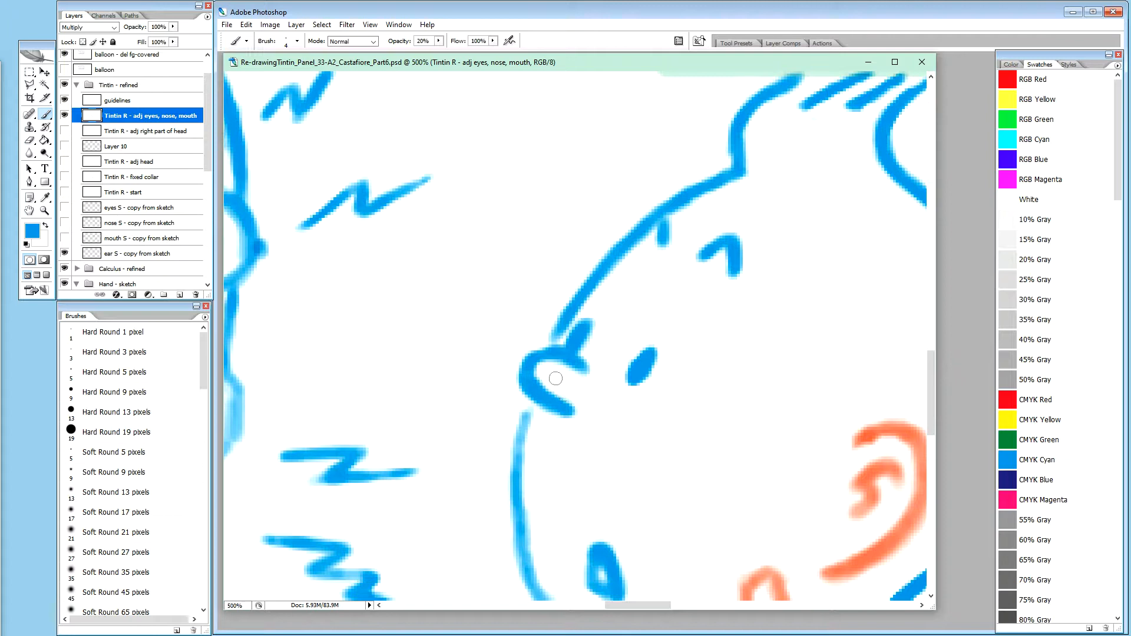
pyautogui.press('x')
pyautogui.press('0')
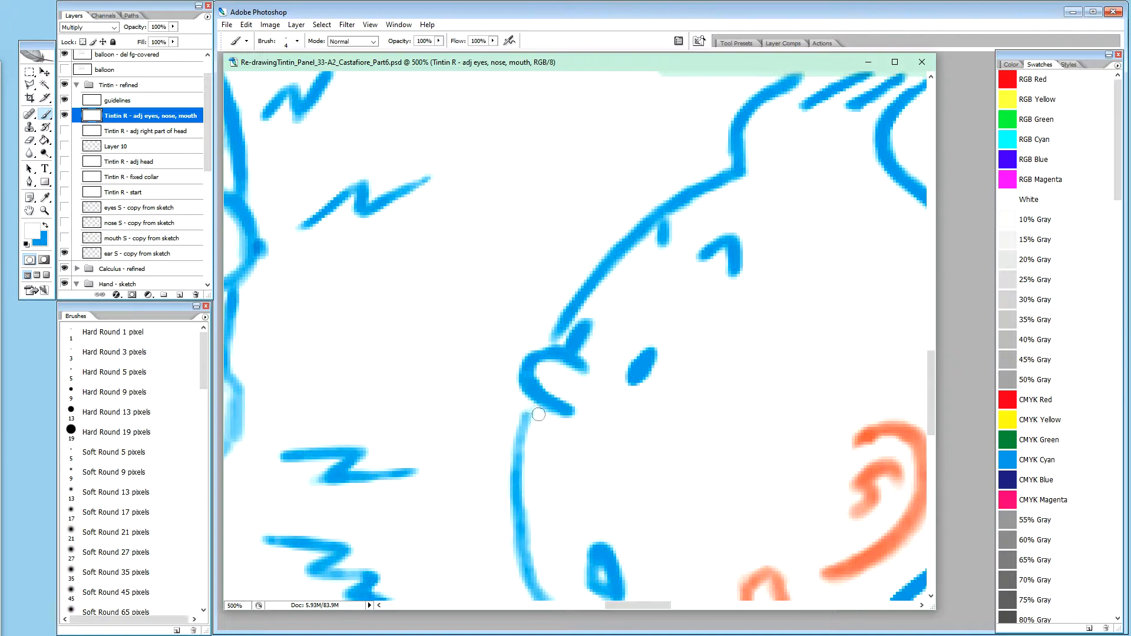
pyautogui.press('x')
pyautogui.press('x')
# Step: Smooth the foremost edge of Tintin's nose outline with small blue strokes at 20% opacity
pyautogui.hotkey('ctrl', '-')
pyautogui.hotkey('ctrl', '-')
pyautogui.hotkey('ctrl', '-')
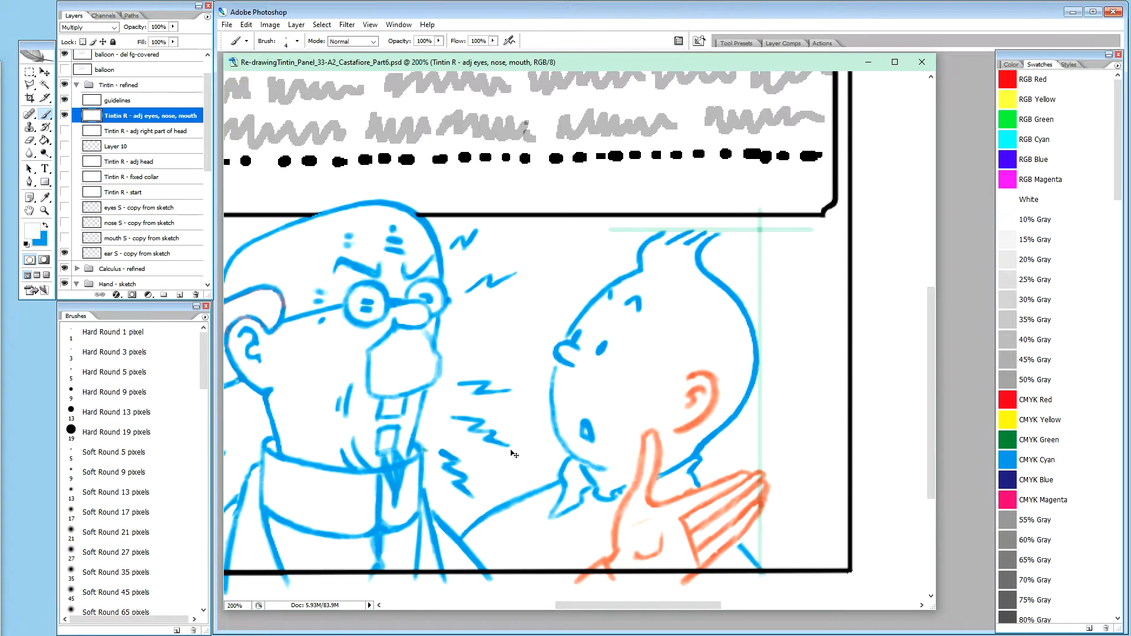
pyautogui.hotkey('ctrl', '+')
pyautogui.hotkey('ctrl', '+')
pyautogui.hotkey('ctrl', '+')
pyautogui.hotkey('ctrl', '+')
pyautogui.hotkey('ctrl', '+')
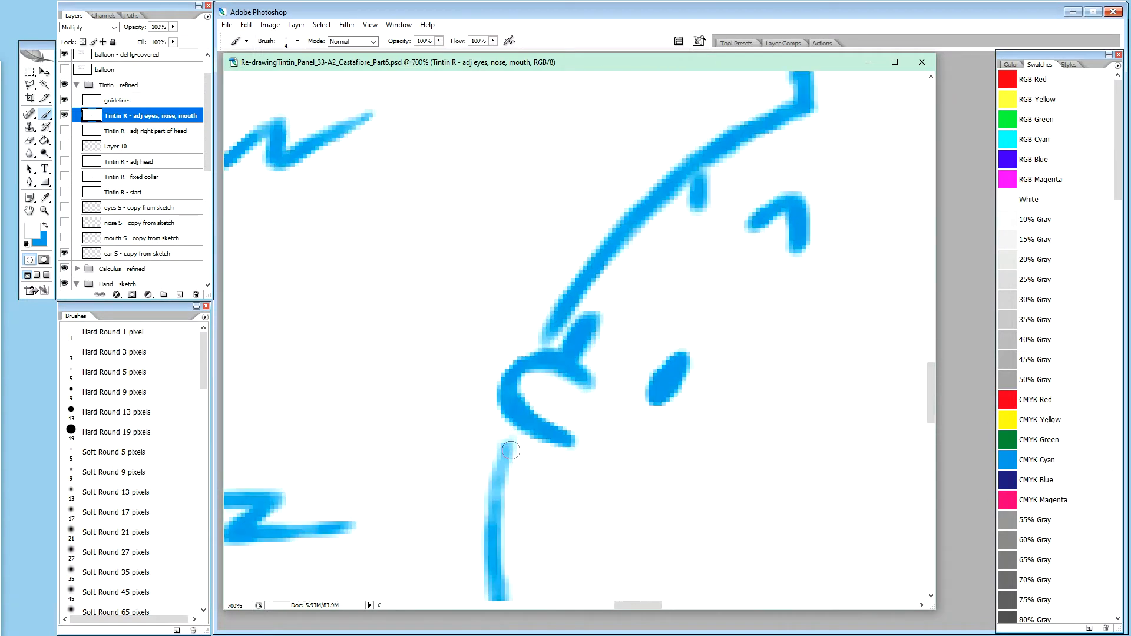
pyautogui.press('x')
pyautogui.press('2')
pyautogui.moveTo(509, 389); pyautogui.dragTo(509, 392)
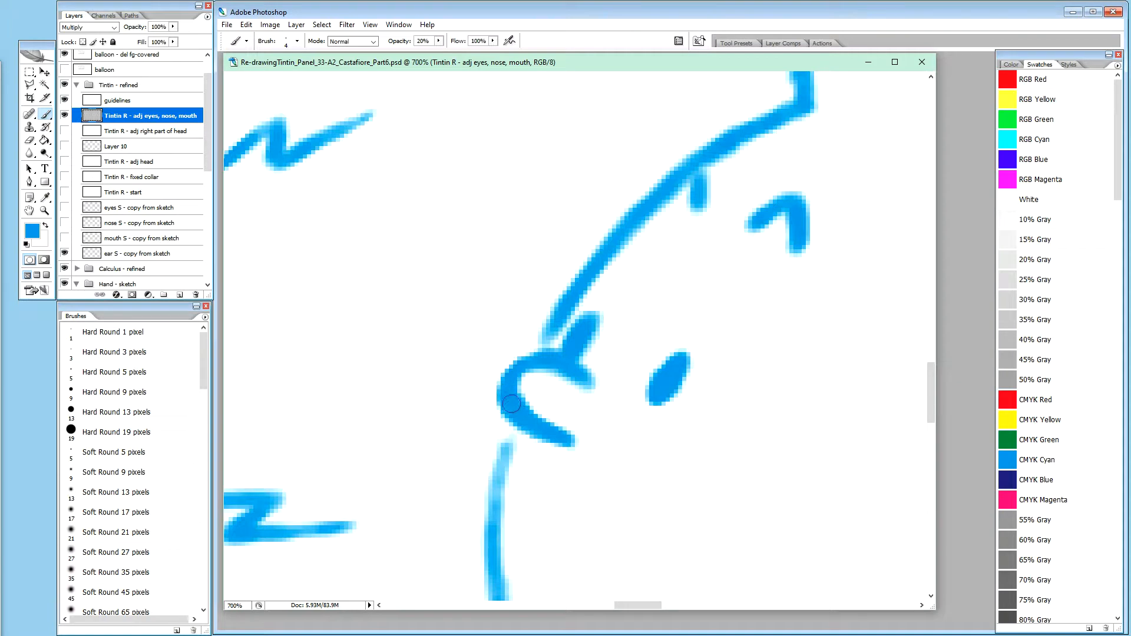
pyautogui.moveTo(511, 406); pyautogui.dragTo(508, 386)
# Step: Check Tintin's face within the panel and touch up the near eye's front edge with blue at 20% opacity
pyautogui.hotkey('ctrl', '-')
pyautogui.hotkey('ctrl', '-')
pyautogui.hotkey('ctrl', '-')
pyautogui.hotkey('ctrl', '-')
pyautogui.hotkey('ctrl', '-')
pyautogui.hotkey('ctrl', '-')
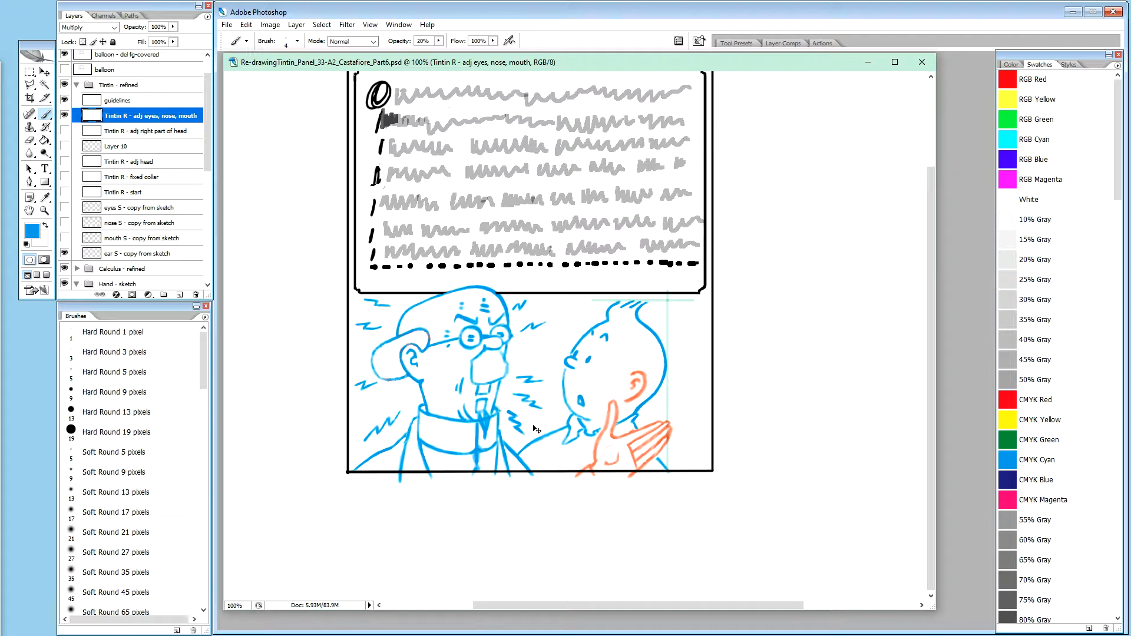
pyautogui.hotkey('ctrl', '+')
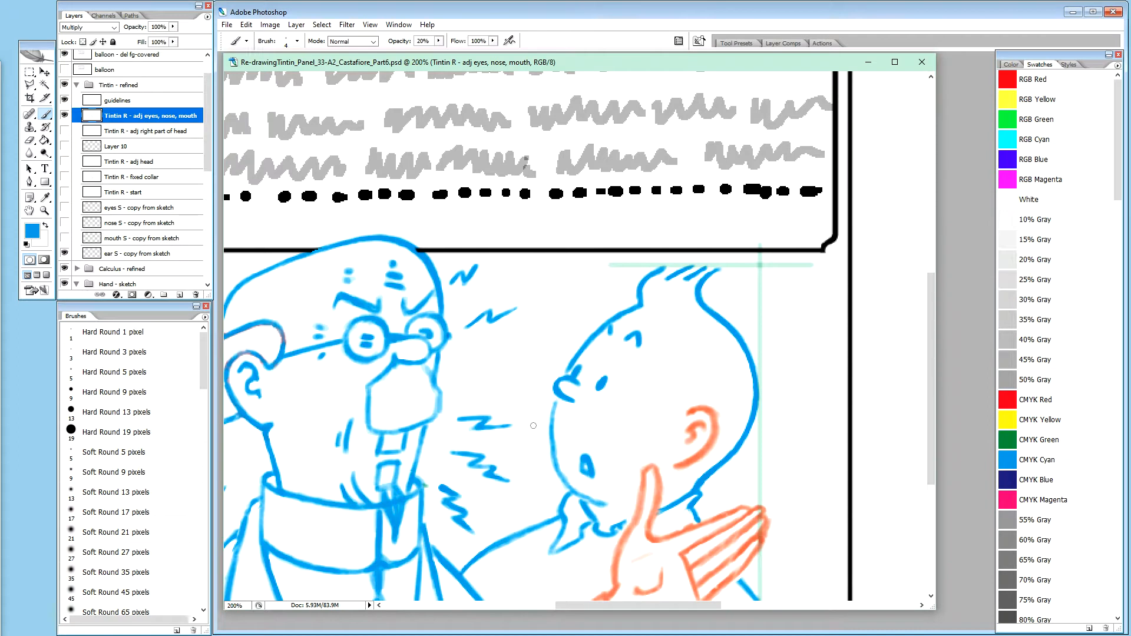
pyautogui.hotkey('ctrl', '+')
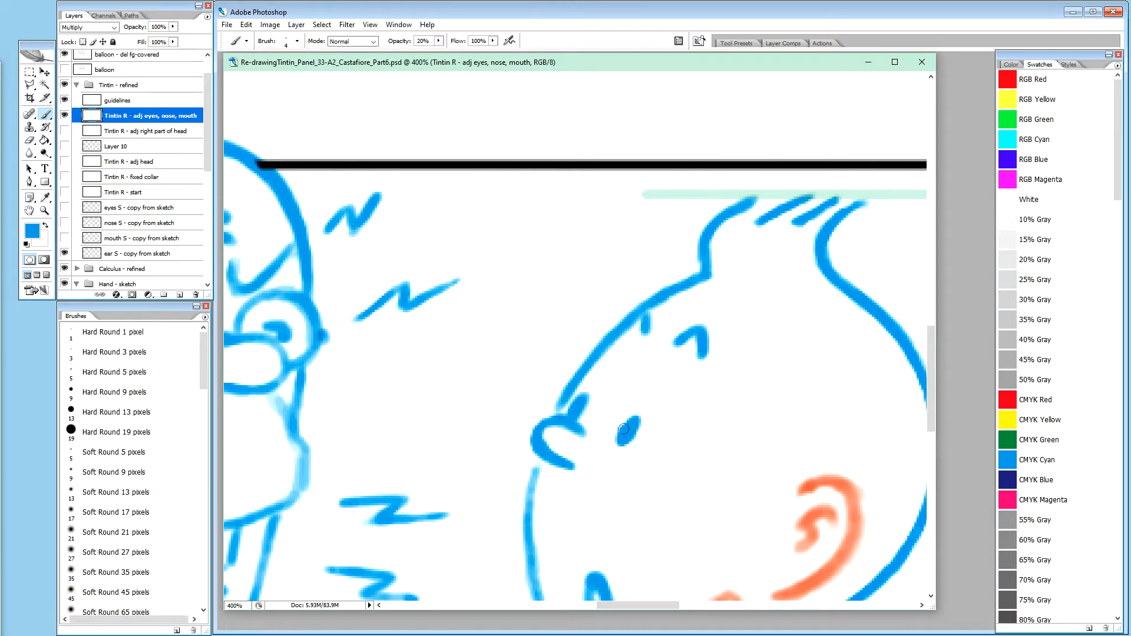
pyautogui.click(623, 430)
pyautogui.hotkey('ctrl', '-')
pyautogui.hotkey('ctrl', '-')
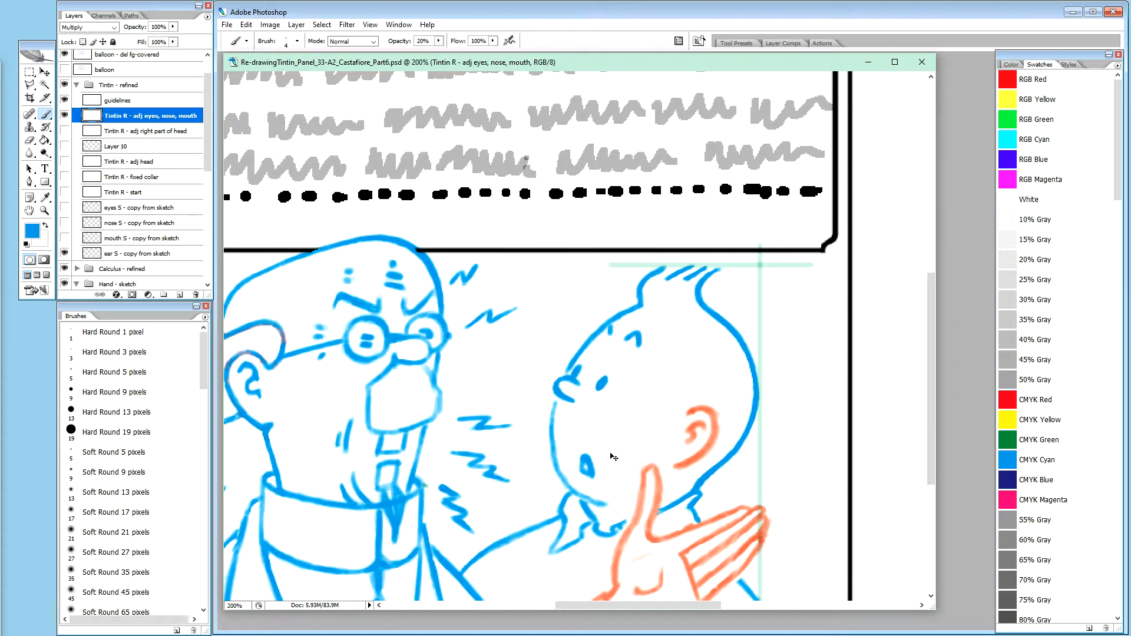
# Step: Duplicate the adj eyes, nose, mouth layer, hide the original and rename the copy Tintin R - adj ear
pyautogui.hotkey('ctrl', '+')
pyautogui.hotkey('ctrl', '+')
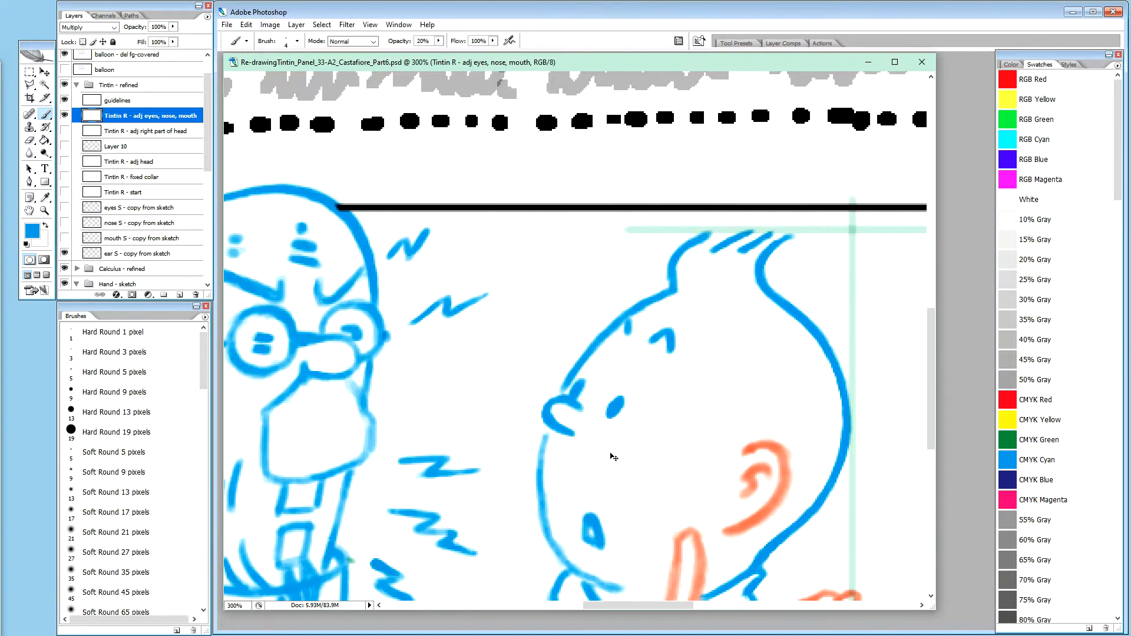
pyautogui.press('space')
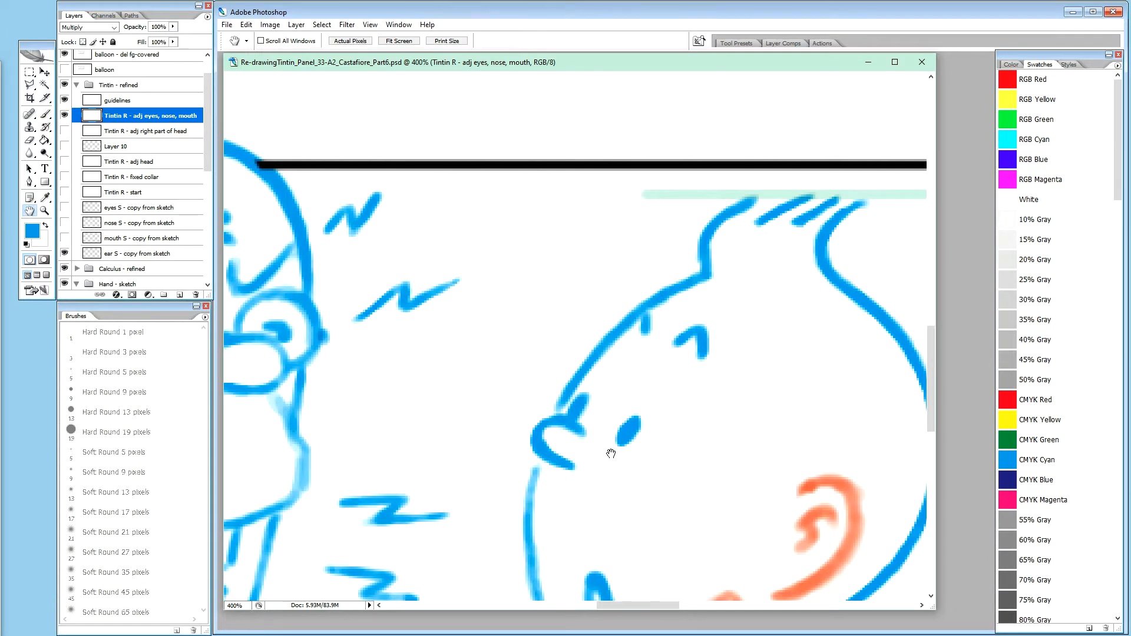
pyautogui.moveTo(709, 475)
pyautogui.mouseDown()
pyautogui.moveTo(647, 380)
pyautogui.moveTo(650, 251)
pyautogui.mouseUp()
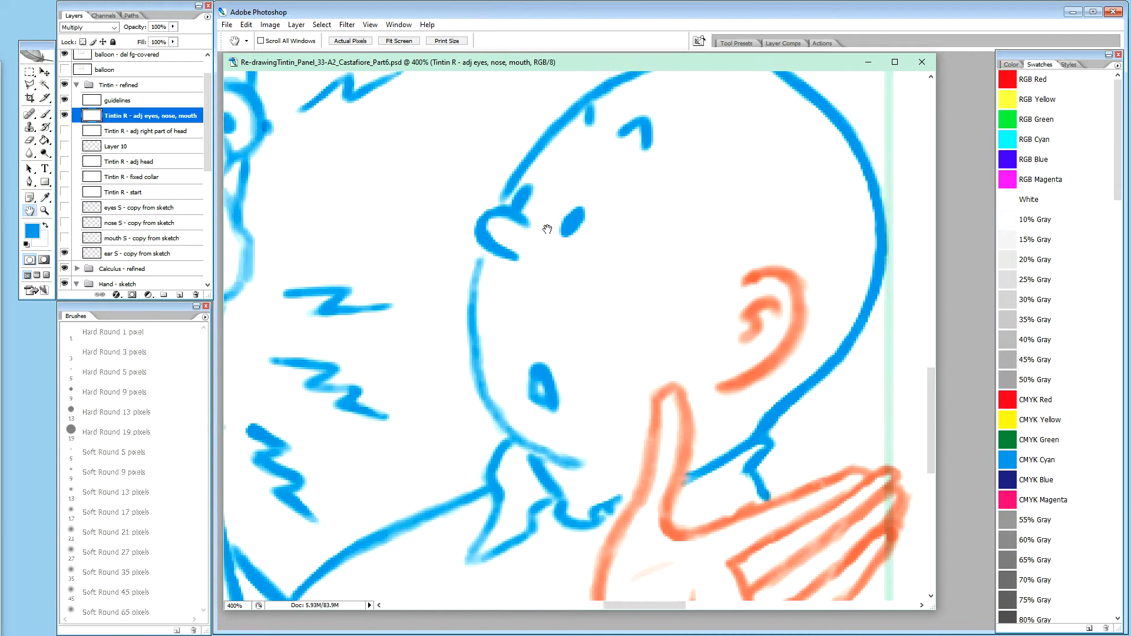
pyautogui.click(120, 129)
pyautogui.click(123, 117)
pyautogui.hotkey('ctrl', 'j')
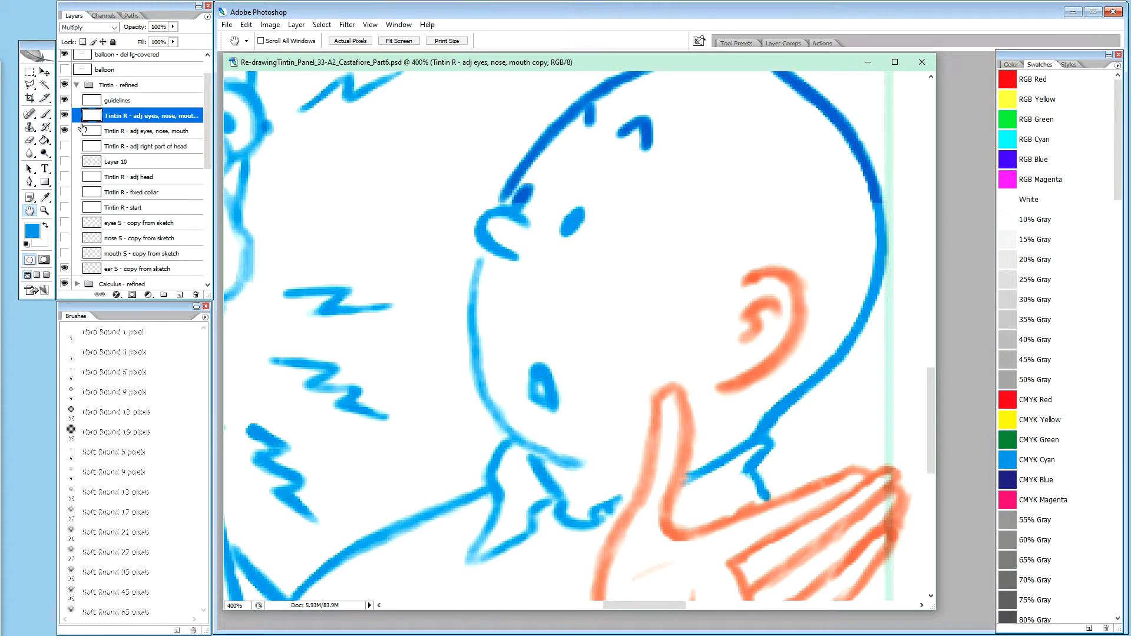
pyautogui.click(64, 131)
pyautogui.doubleClick(153, 116)
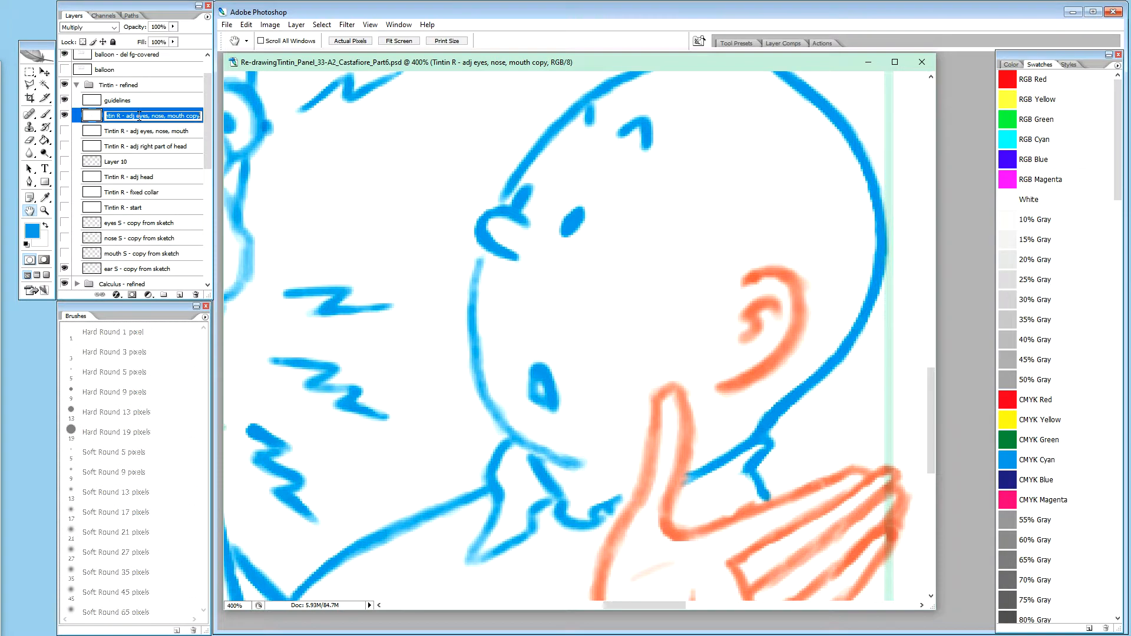
pyautogui.moveTo(136, 116); pyautogui.dragTo(197, 113)
pyautogui.write('ear')
pyautogui.press('Return')
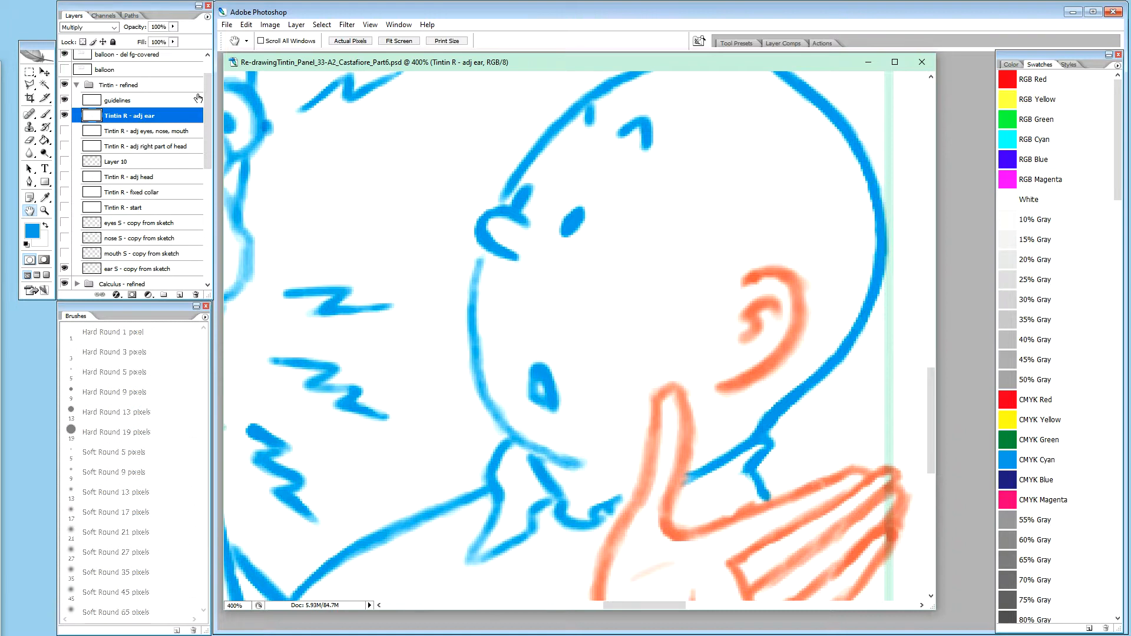
# Step: Outline the inner ear lines on the ear S - copy from sketch layer with the Polygonal Lasso and copy them to a new layer
pyautogui.hotkey('ctrl', '-')
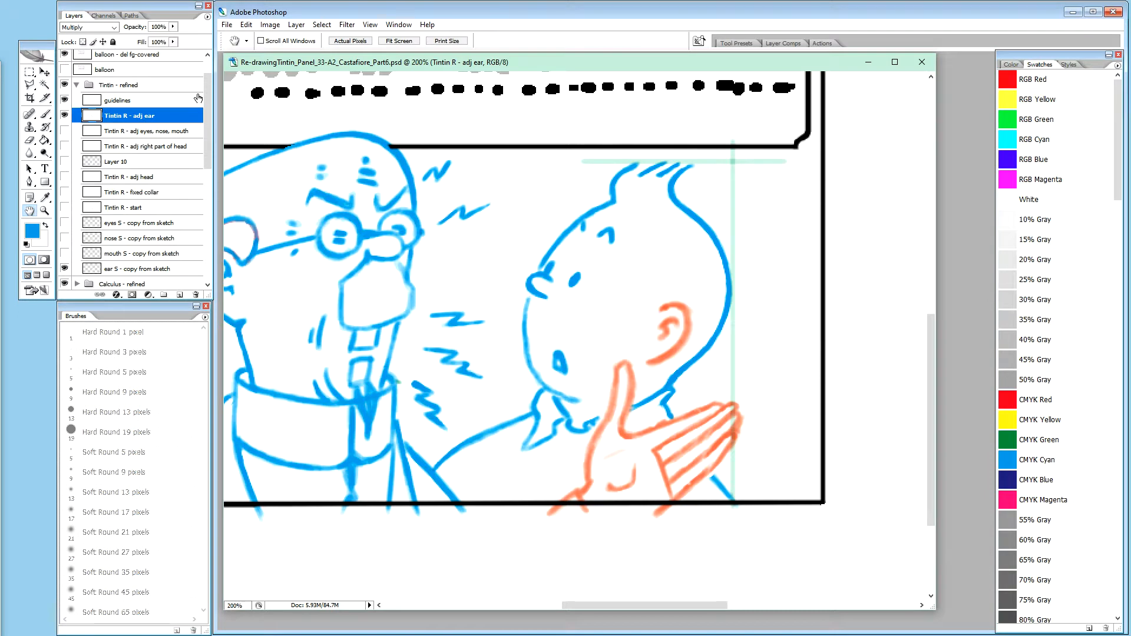
pyautogui.click(165, 270)
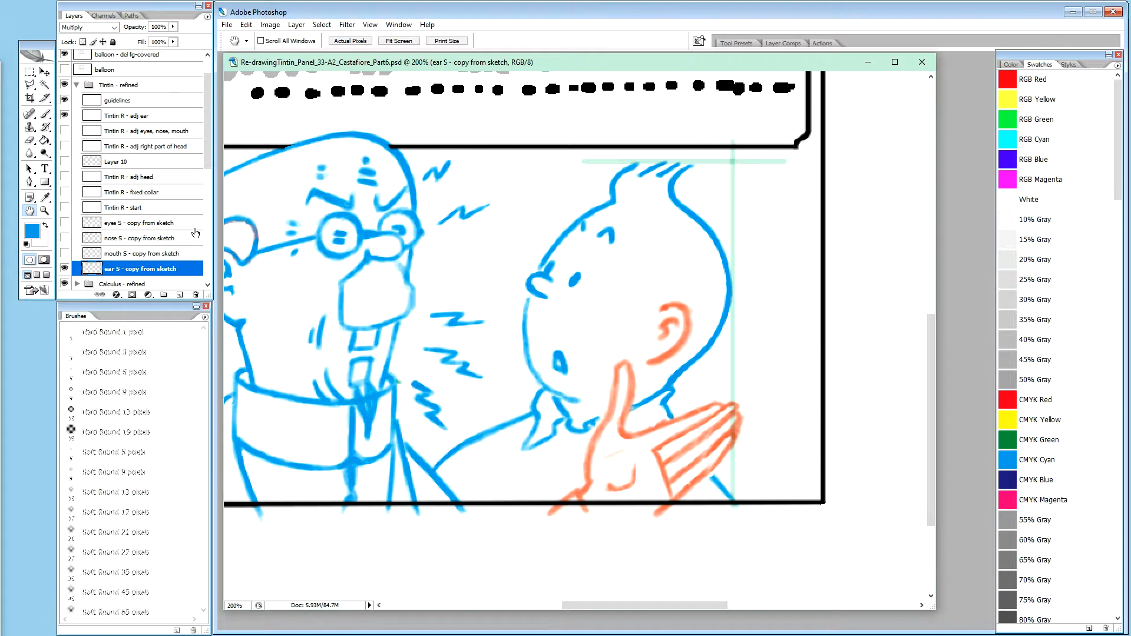
pyautogui.press('v')
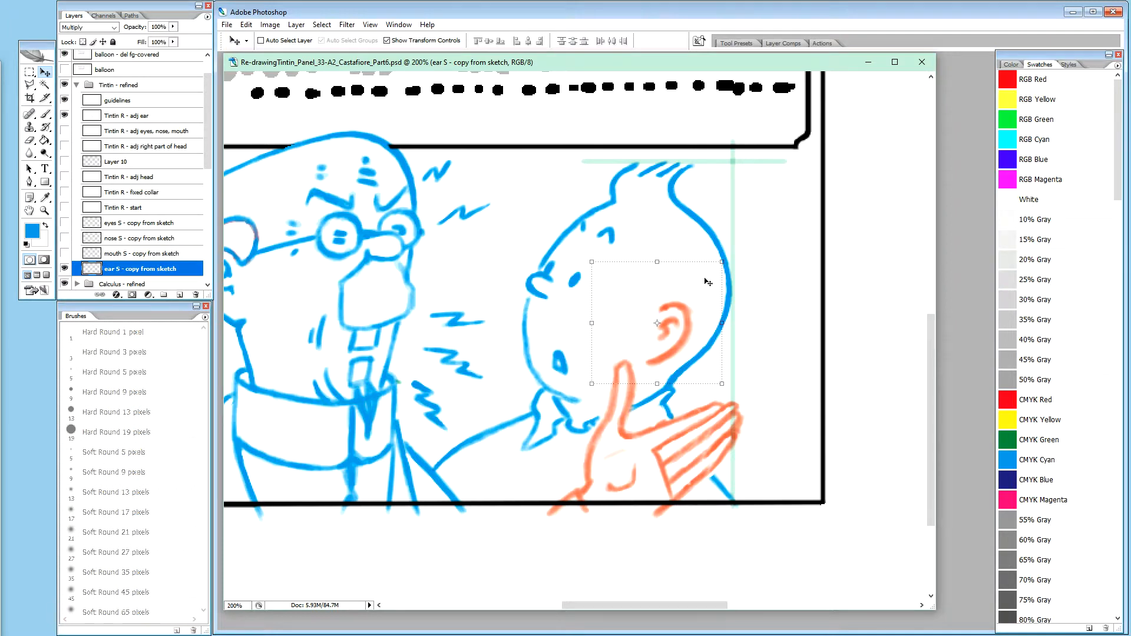
pyautogui.hotkey('ctrl', '+')
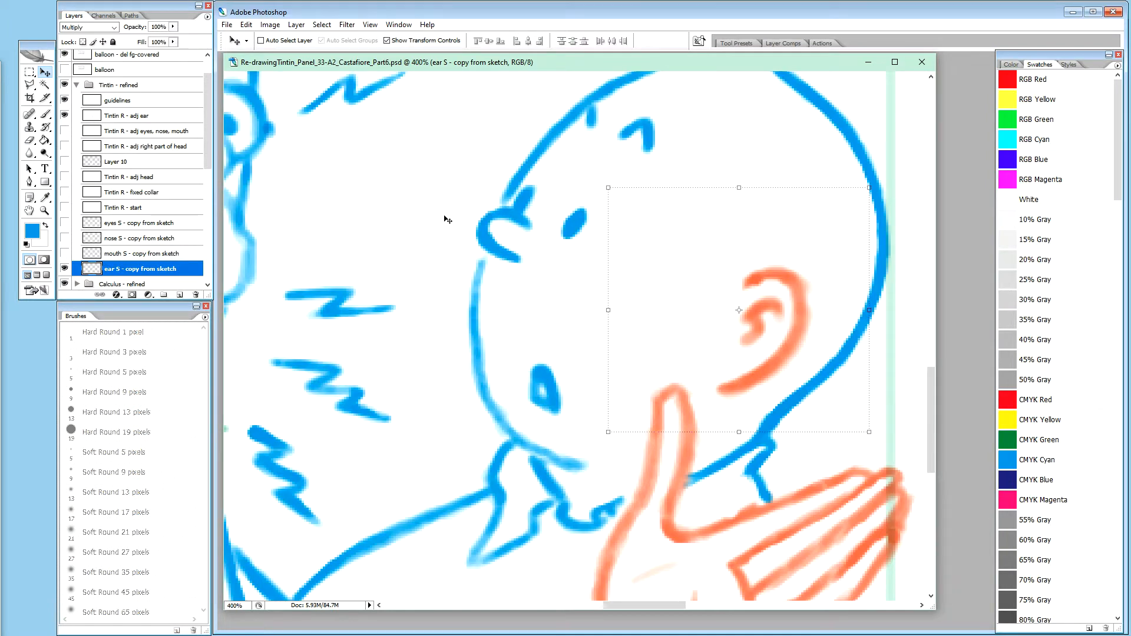
pyautogui.moveTo(206, 143); pyautogui.dragTo(210, 160)
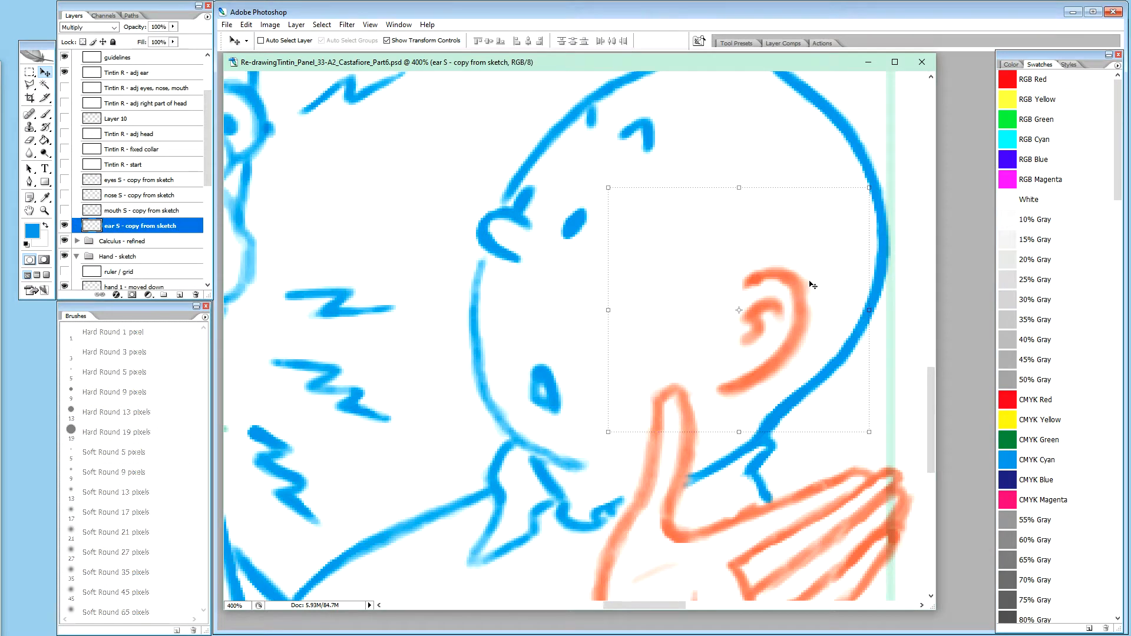
pyautogui.press('l')
pyautogui.click(732, 304)
pyautogui.click(757, 293)
pyautogui.click(776, 292)
pyautogui.click(784, 298)
pyautogui.click(788, 308)
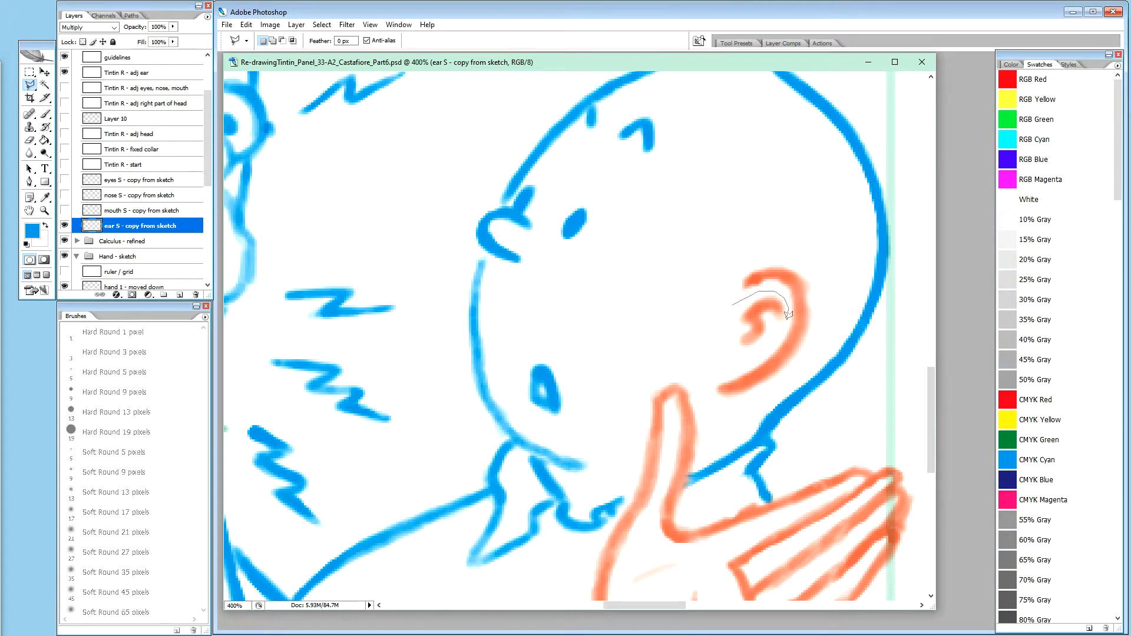
pyautogui.click(787, 321)
pyautogui.click(779, 334)
pyautogui.click(745, 354)
pyautogui.click(729, 354)
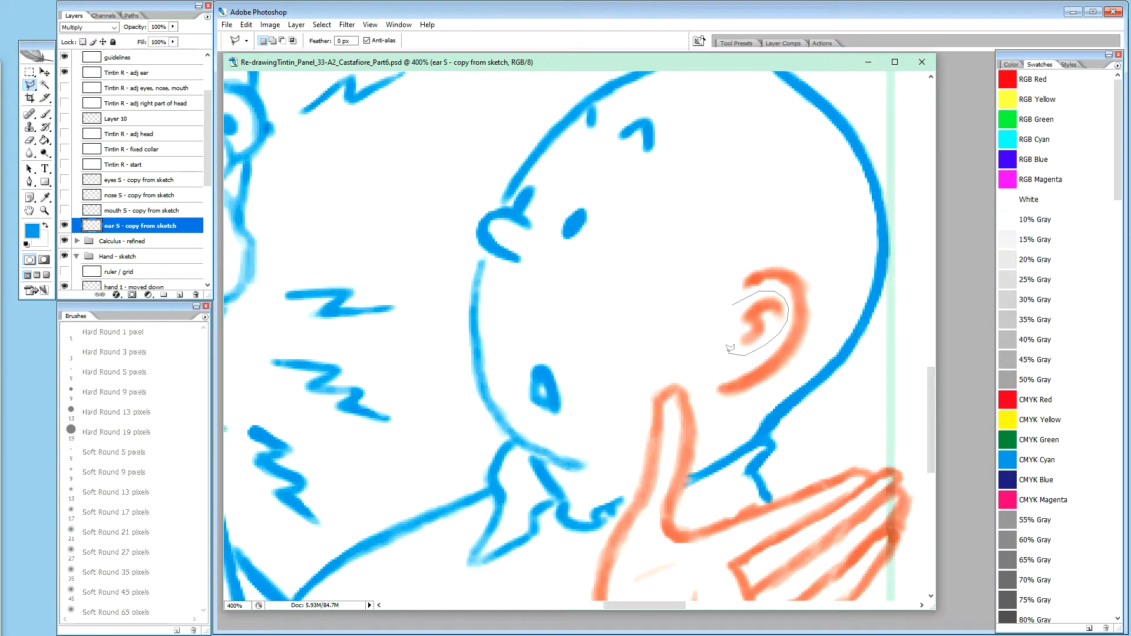
pyautogui.click(730, 307)
pyautogui.hotkey('ctrl', 'j')
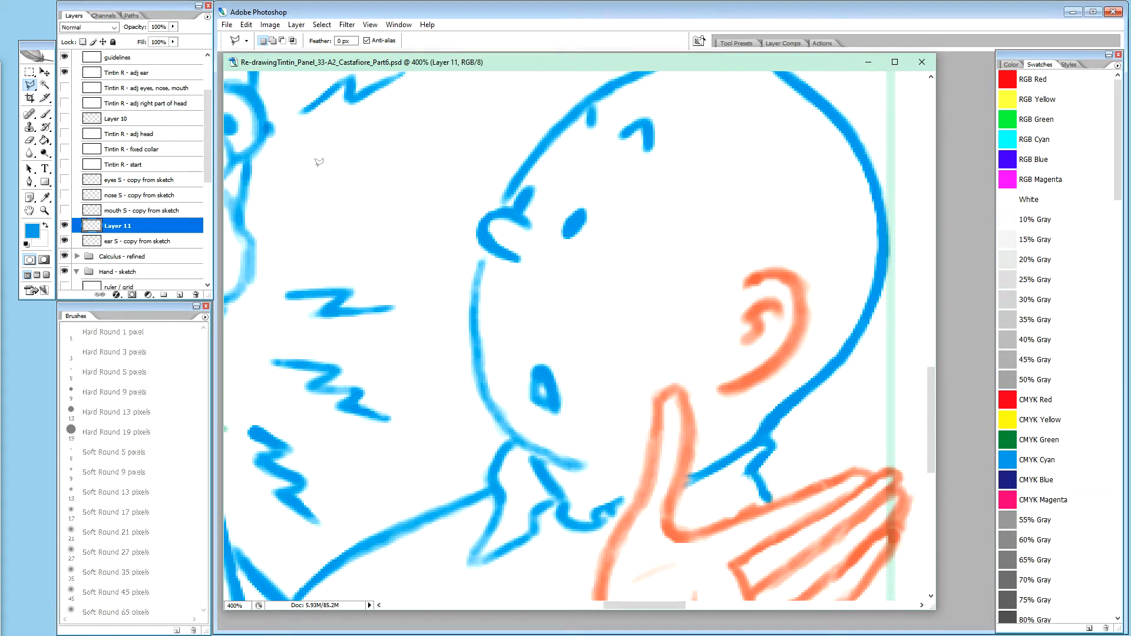
# Step: Rename the new layer inside ear S
pyautogui.doubleClick(122, 226)
pyautogui.press('BackSpace')
pyautogui.write('inside ear')
pyautogui.press('Return')
pyautogui.doubleClick(127, 226)
pyautogui.write('S')
pyautogui.press('Return')
# Step: Rotate the inside ear S layer slightly clockwise to fit the outer ear and apply the transformation
pyautogui.press('v')
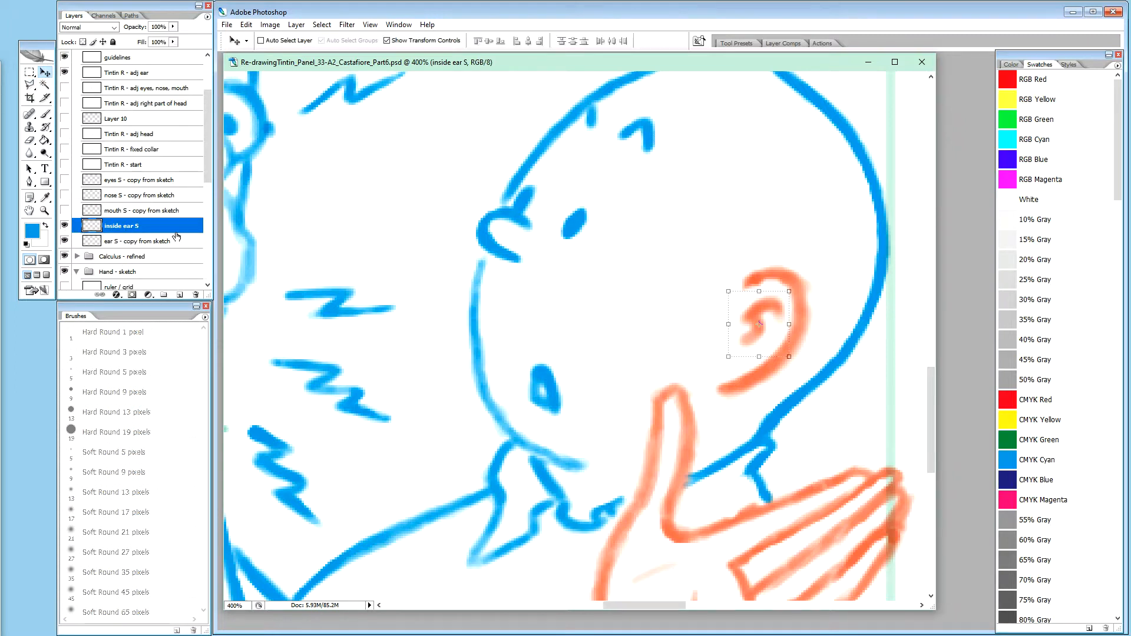
pyautogui.click(798, 361)
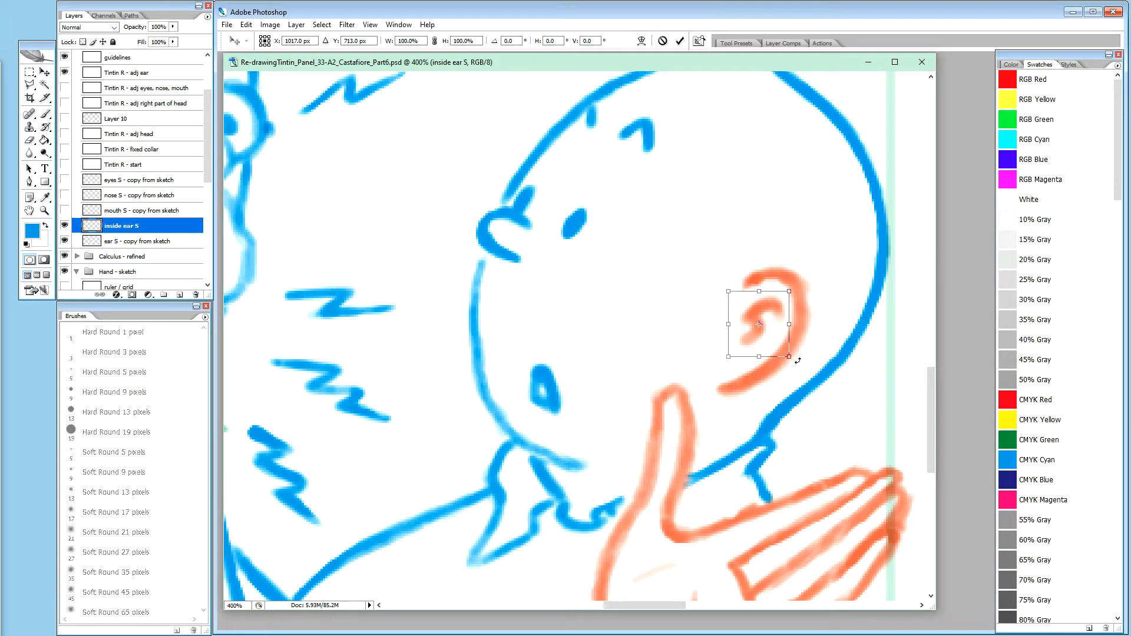
pyautogui.moveTo(798, 360); pyautogui.dragTo(793, 363)
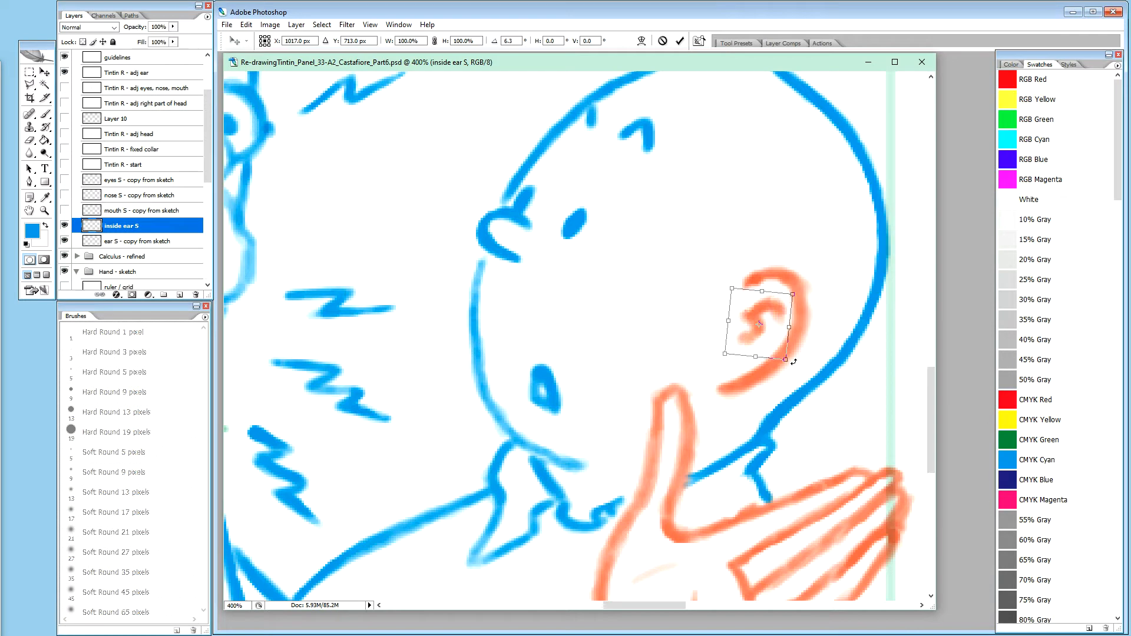
pyautogui.moveTo(793, 363); pyautogui.dragTo(793, 363)
pyautogui.moveTo(793, 362); pyautogui.dragTo(802, 345)
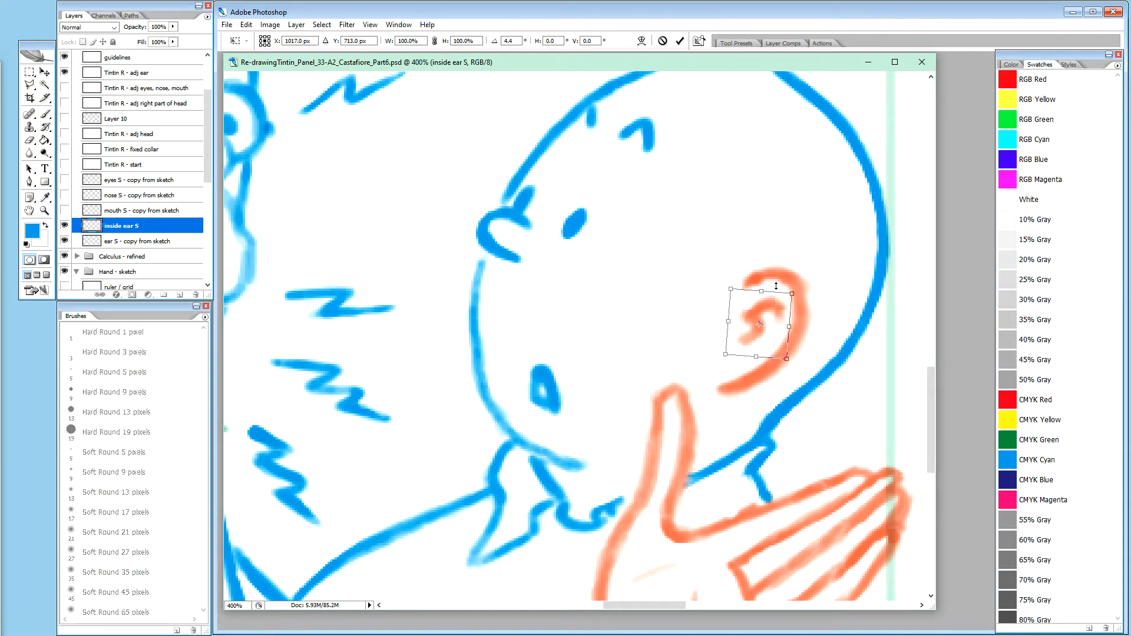
pyautogui.hotkey('ctrl', '-')
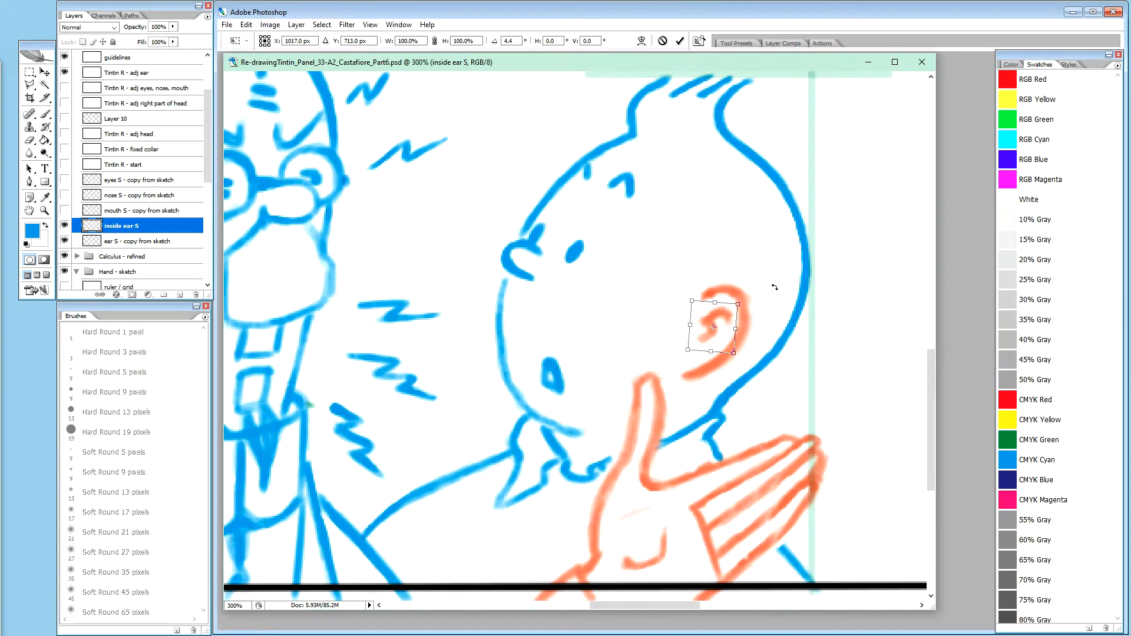
pyautogui.hotkey('ctrl', '-')
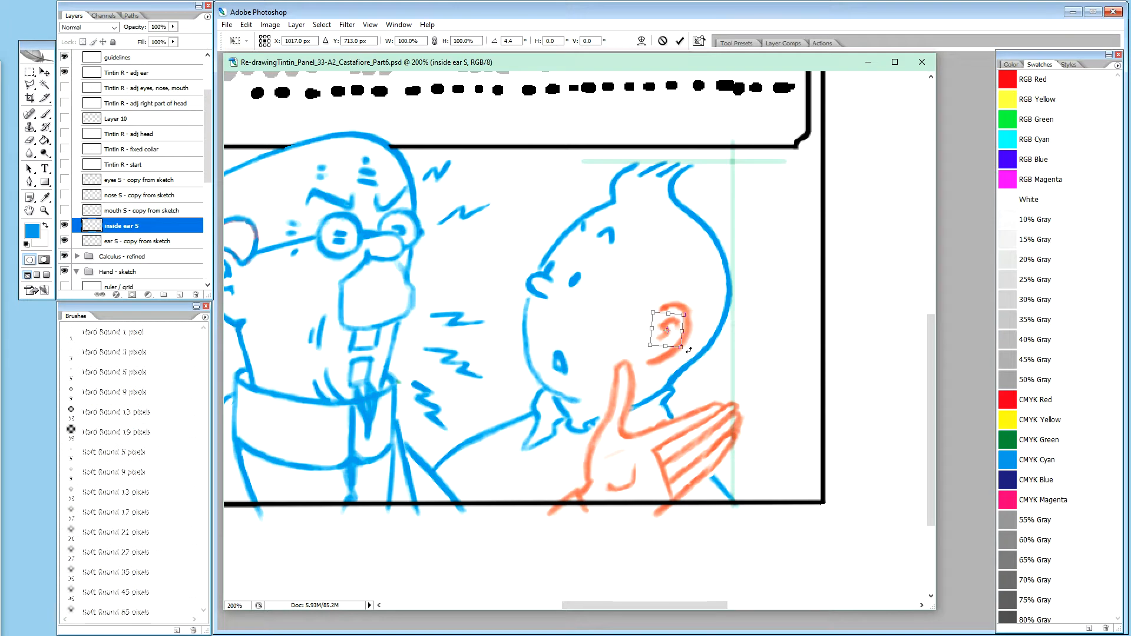
pyautogui.moveTo(688, 351); pyautogui.dragTo(687, 352)
pyautogui.moveTo(688, 352); pyautogui.dragTo(689, 355)
pyautogui.press('Return')
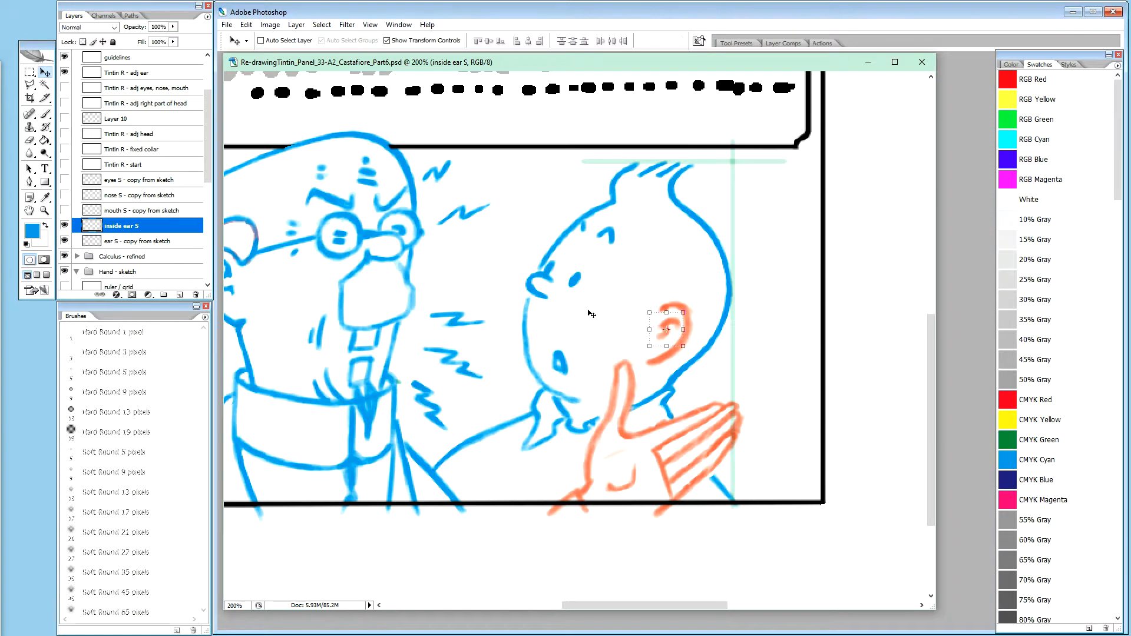
# Step: Scale the ear S - copy from sketch layer up proportionally to 103.1% and apply the transformation
pyautogui.click(142, 242)
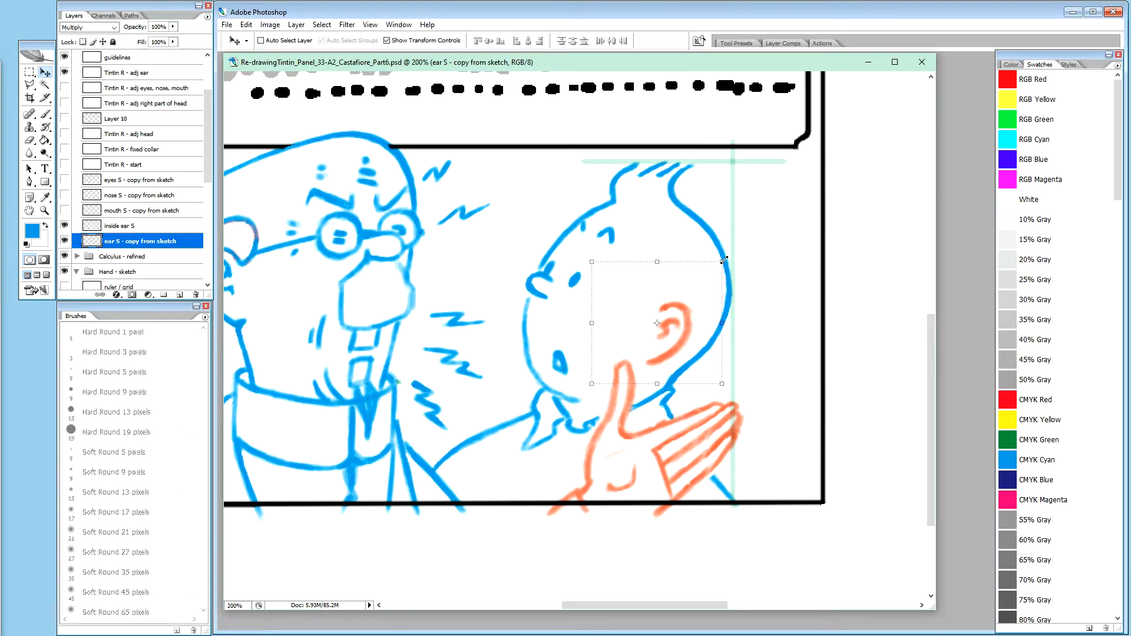
pyautogui.moveTo(723, 259); pyautogui.dragTo(727, 258)
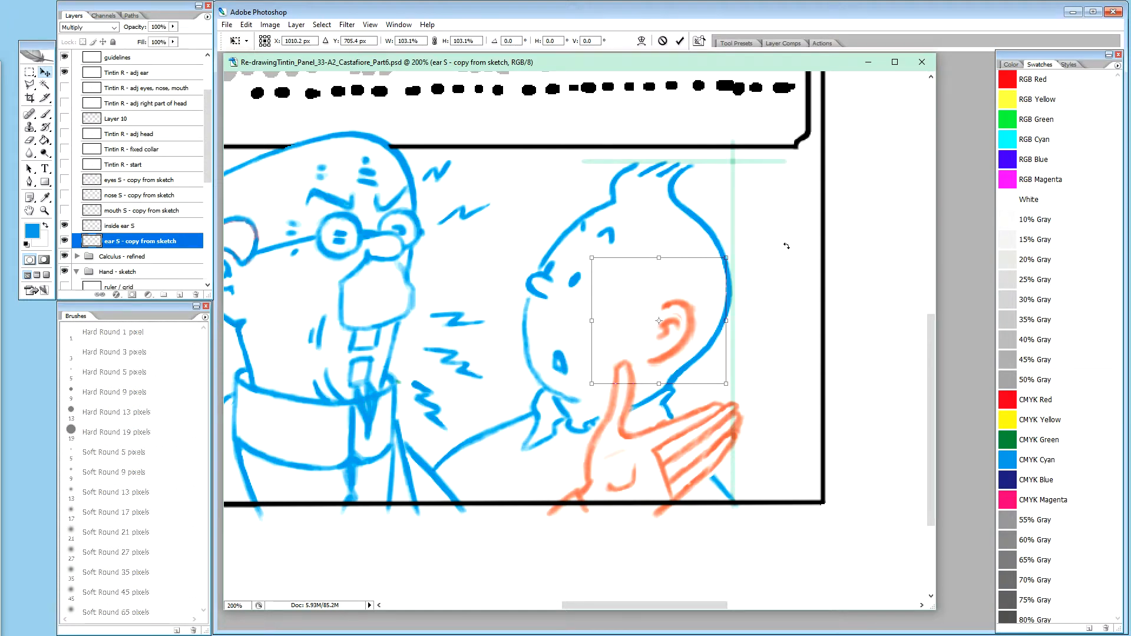
pyautogui.press('Return')
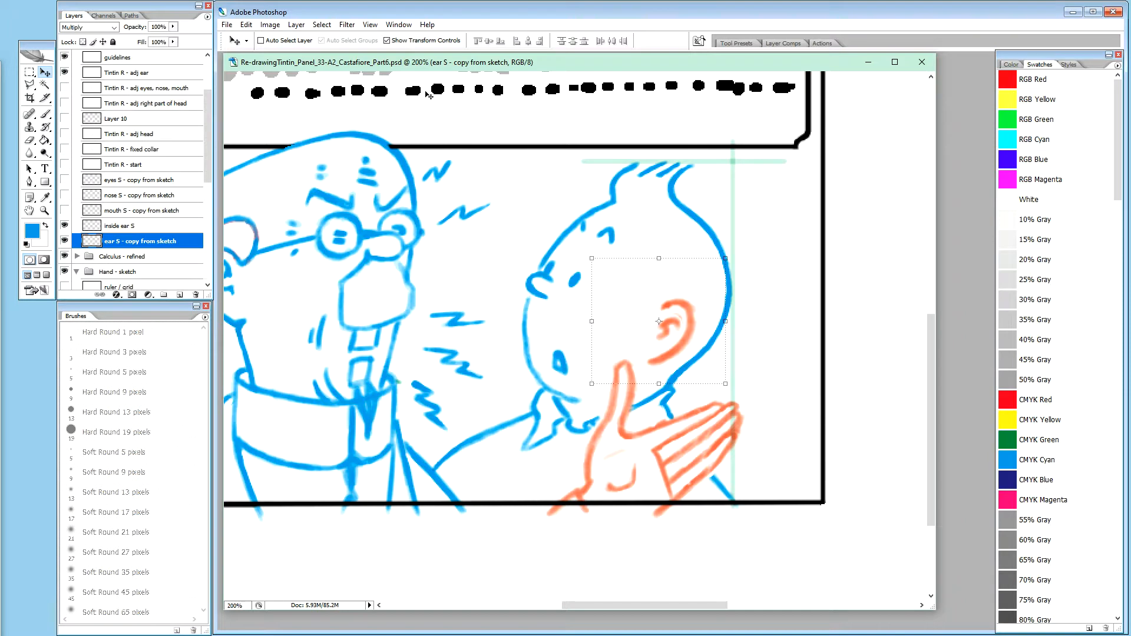
# Step: Nudge the inside ear S layer slightly up and to the right within the enlarged outer ear
pyautogui.click(129, 228)
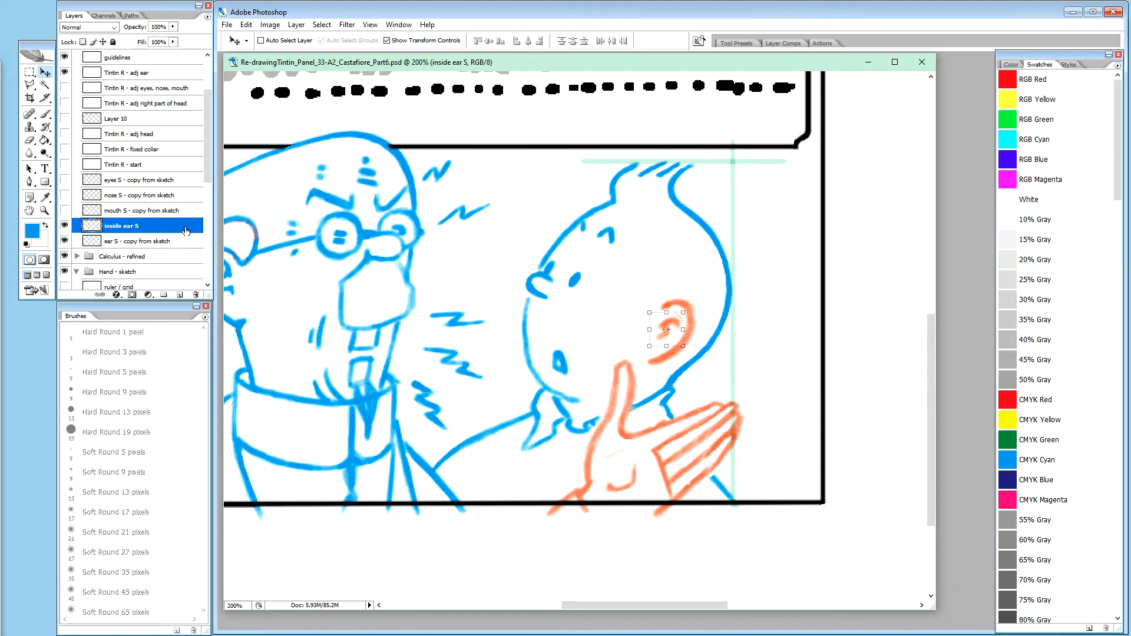
pyautogui.press('Up')
pyautogui.press('Right')
pyautogui.press('Up')
pyautogui.hotkey('ctrl', '+')
pyautogui.hotkey('ctrl', '+')
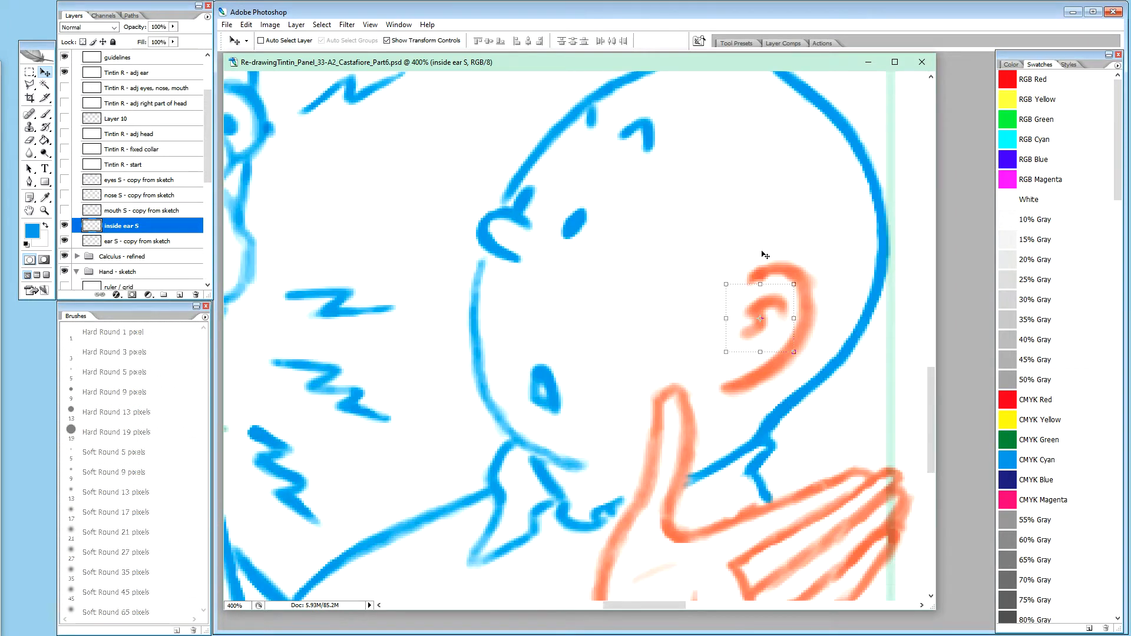
# Step: Erase the part of the inside ear S layer overlapping the outer ear's front end and check that layer in isolation
pyautogui.press('e')
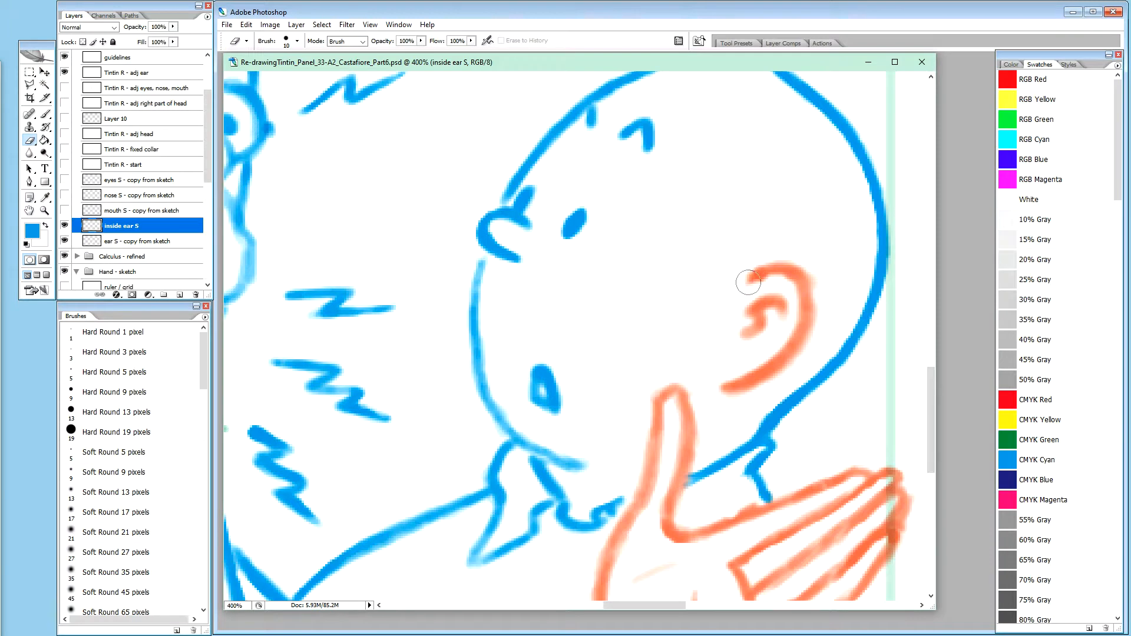
pyautogui.moveTo(750, 282)
pyautogui.mouseDown()
pyautogui.moveTo(737, 288)
pyautogui.moveTo(748, 286)
pyautogui.mouseUp()
pyautogui.hotkey('ctrl', 'j')
pyautogui.hotkey('ctrl', 'z')
pyautogui.keyDown('alt'); pyautogui.click(64, 226); pyautogui.keyUp('alt')
pyautogui.keyDown('alt'); pyautogui.click(64, 228); pyautogui.keyUp('alt')
pyautogui.keyDown('alt'); pyautogui.click(64, 227); pyautogui.keyUp('alt')
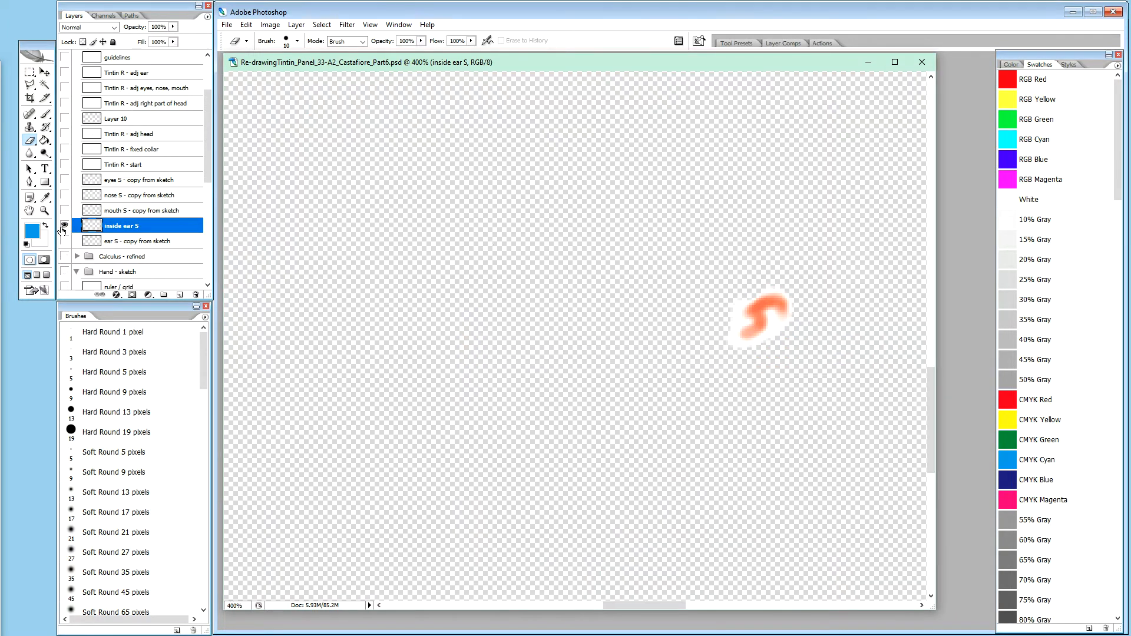
pyautogui.keyDown('alt'); pyautogui.click(63, 227); pyautogui.keyUp('alt')
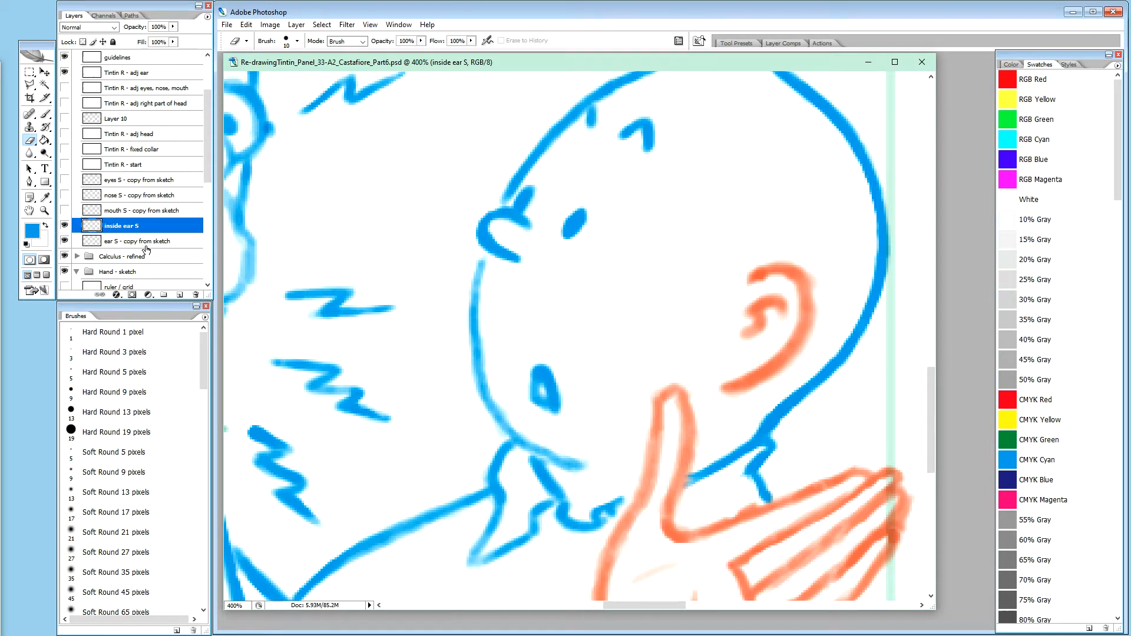
# Step: Trace the outer ear curve from its upper end to the lobe in blue at 20% opacity on the Tintin R - adj ear layer
pyautogui.moveTo(210, 168); pyautogui.dragTo(207, 128)
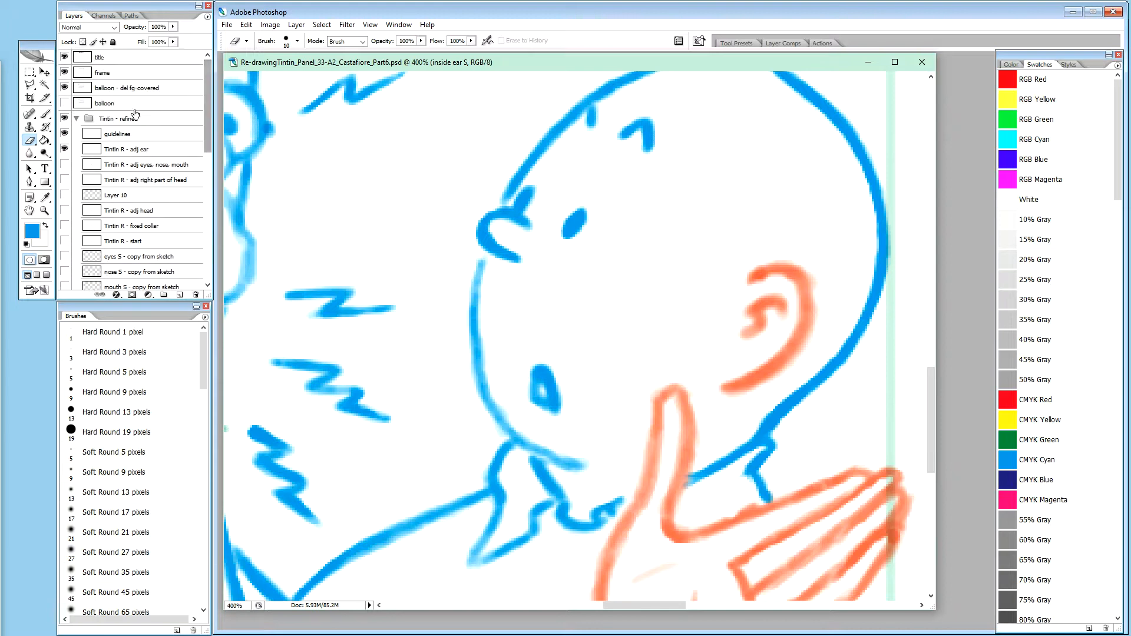
pyautogui.click(132, 151)
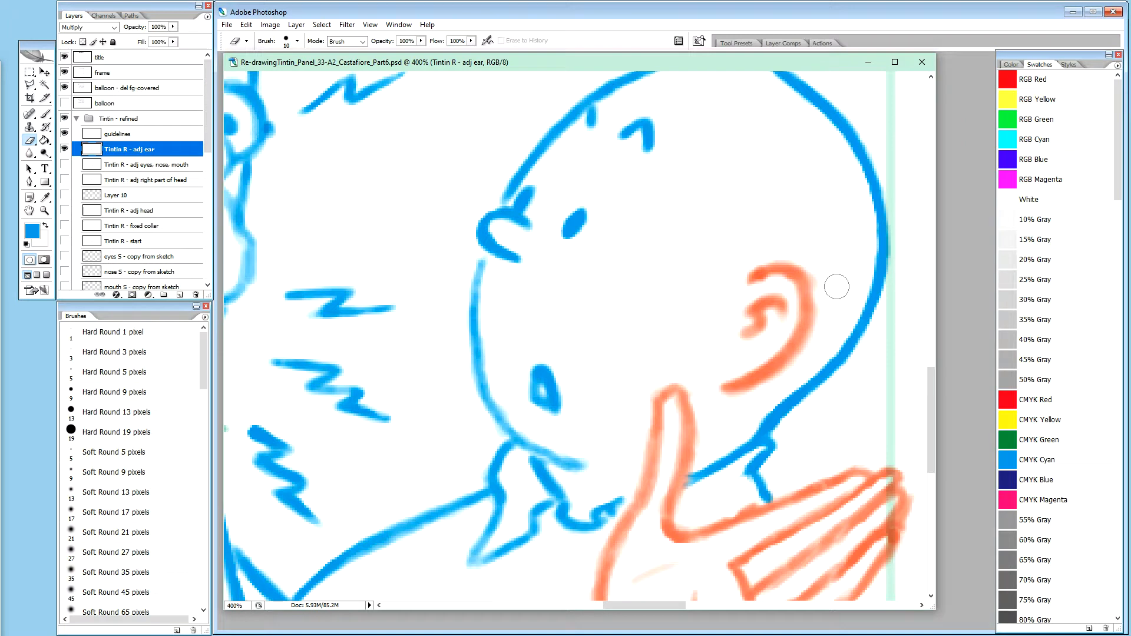
pyautogui.press('x')
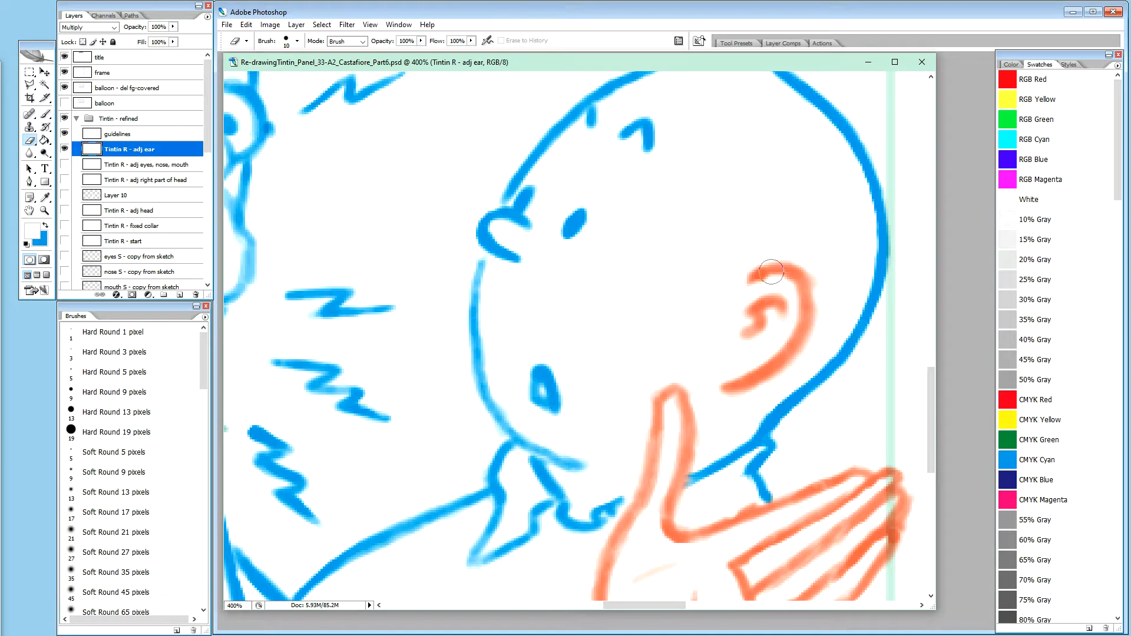
pyautogui.hotkey('ctrl', '-')
pyautogui.hotkey('ctrl', '-')
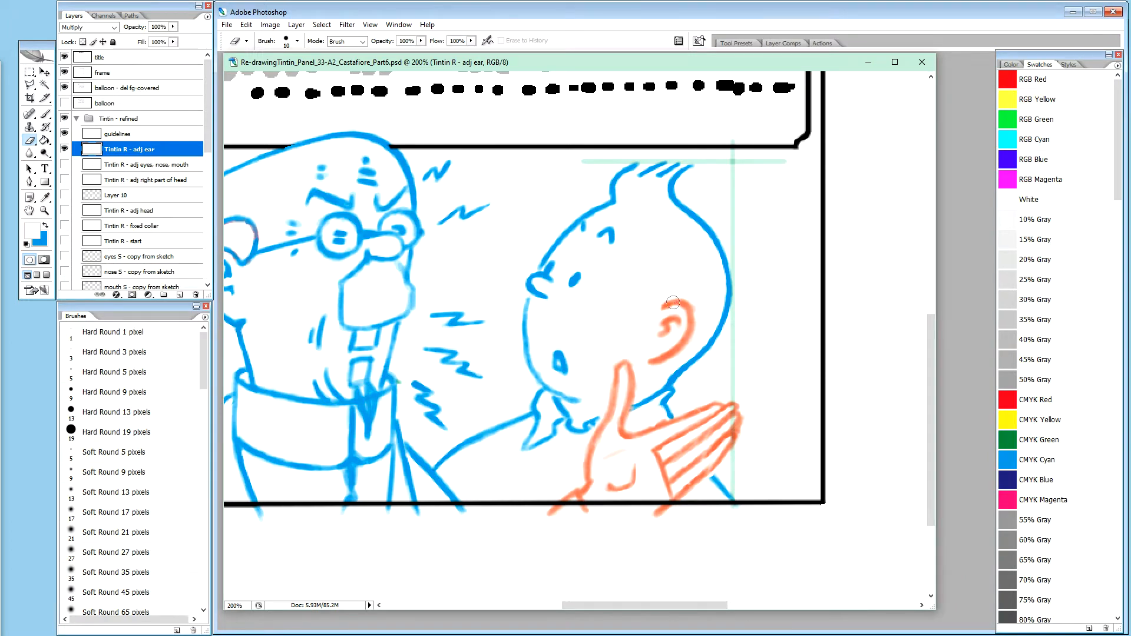
pyautogui.press('b')
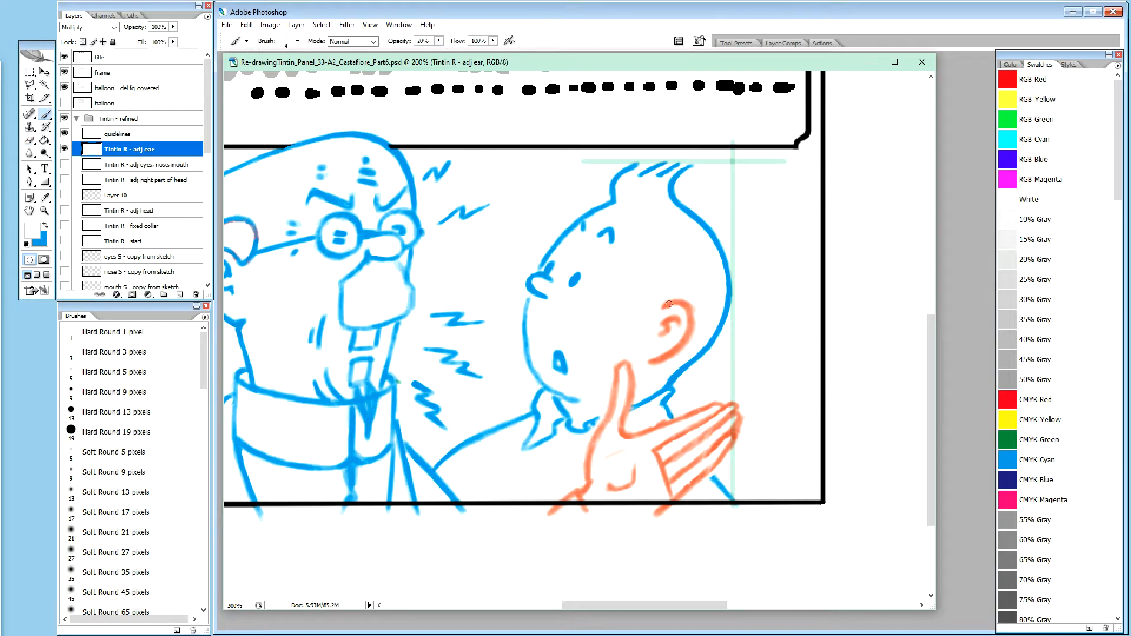
pyautogui.press('x')
pyautogui.moveTo(668, 303); pyautogui.dragTo(692, 312)
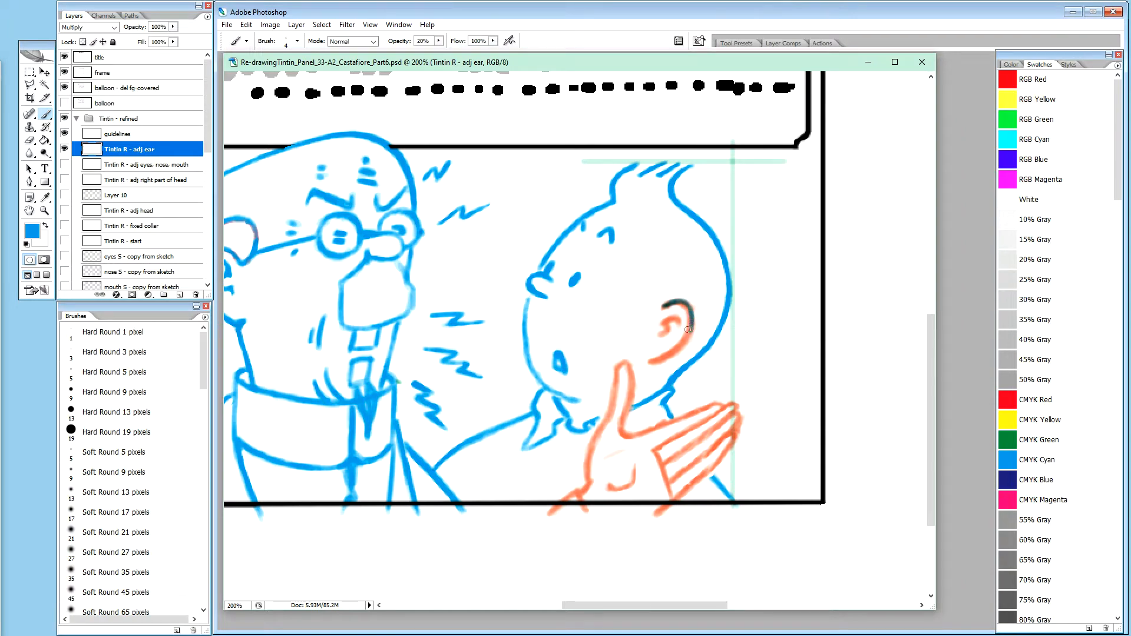
pyautogui.moveTo(691, 321); pyautogui.dragTo(690, 327)
pyautogui.moveTo(687, 337); pyautogui.dragTo(675, 352)
pyautogui.moveTo(682, 339); pyautogui.dragTo(667, 355)
pyautogui.moveTo(672, 349); pyautogui.dragTo(658, 361)
# Step: Reinforce the traced outer ear curve and its lower tip with more blue strokes at 20% opacity
pyautogui.press('x')
pyautogui.press('0')
pyautogui.press('x')
pyautogui.press('2')
pyautogui.moveTo(685, 308); pyautogui.dragTo(682, 305)
pyautogui.moveTo(690, 312); pyautogui.dragTo(678, 346)
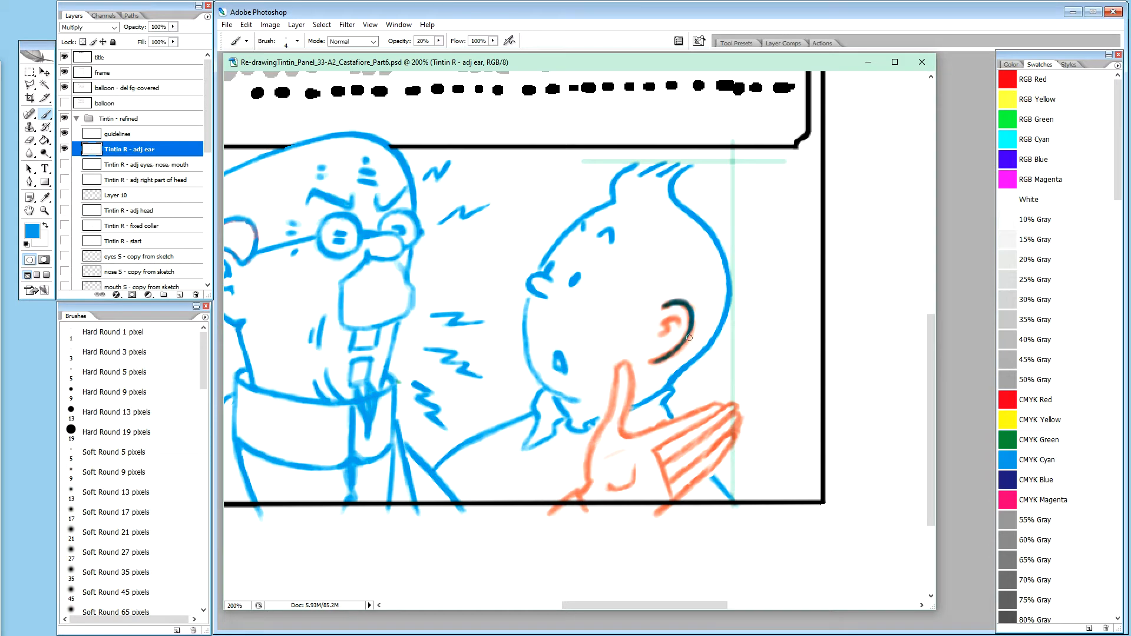
pyautogui.click(655, 361)
pyautogui.click(654, 360)
pyautogui.click(655, 361)
pyautogui.moveTo(682, 302); pyautogui.dragTo(690, 311)
# Step: Trace the inner ear lines in blue and hide the ear S - copy from sketch and inside ear S layers
pyautogui.moveTo(664, 322); pyautogui.dragTo(671, 320)
pyautogui.moveTo(207, 103); pyautogui.dragTo(210, 128)
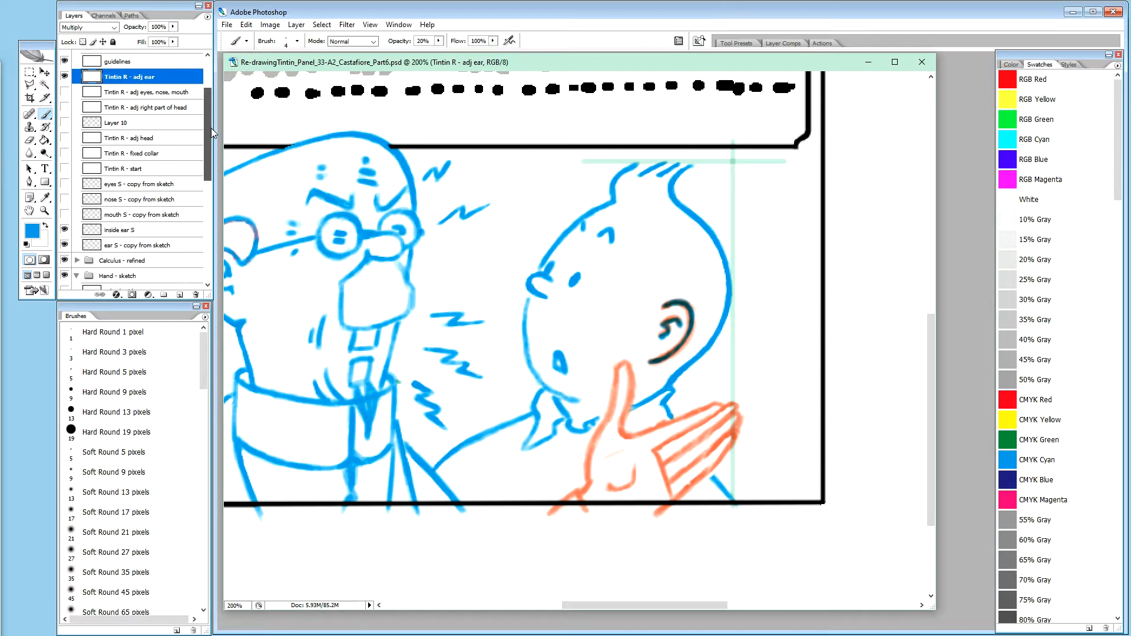
pyautogui.click(65, 245)
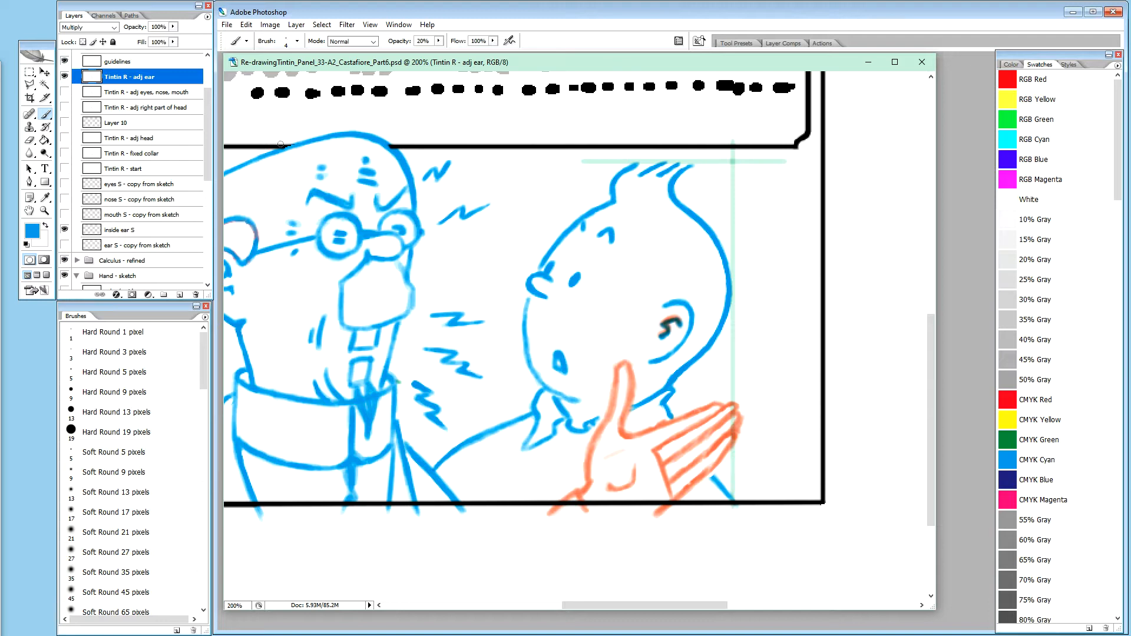
pyautogui.click(65, 230)
# Step: Clean the ear's upper front edge with white at 100% opacity and strengthen its upper curve with blue at 20%
pyautogui.press('x')
pyautogui.press('0')
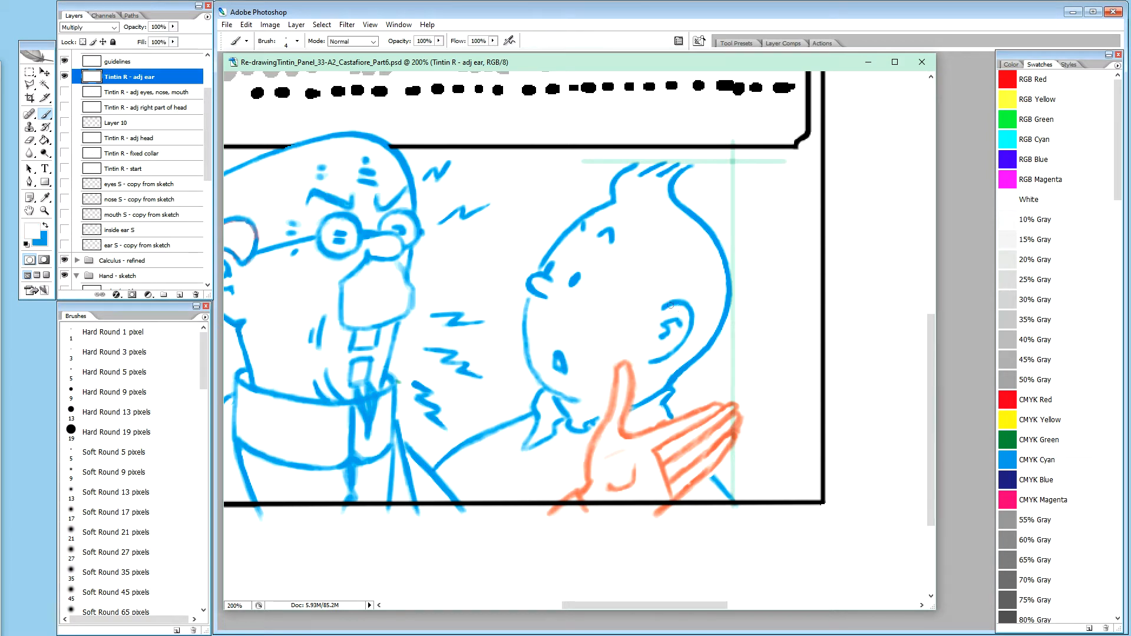
pyautogui.moveTo(665, 313); pyautogui.dragTo(670, 310)
pyautogui.press('x')
pyautogui.press('2')
pyautogui.moveTo(674, 301); pyautogui.dragTo(690, 310)
pyautogui.hotkey('ctrl', '+')
pyautogui.hotkey('ctrl', '+')
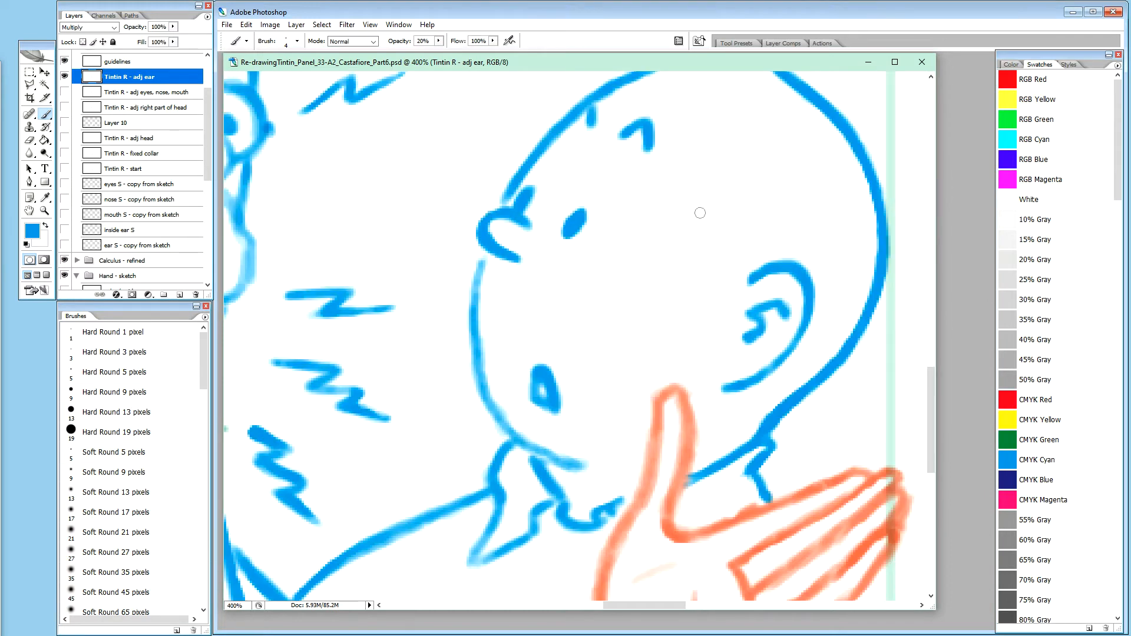
pyautogui.press('x')
pyautogui.press('0')
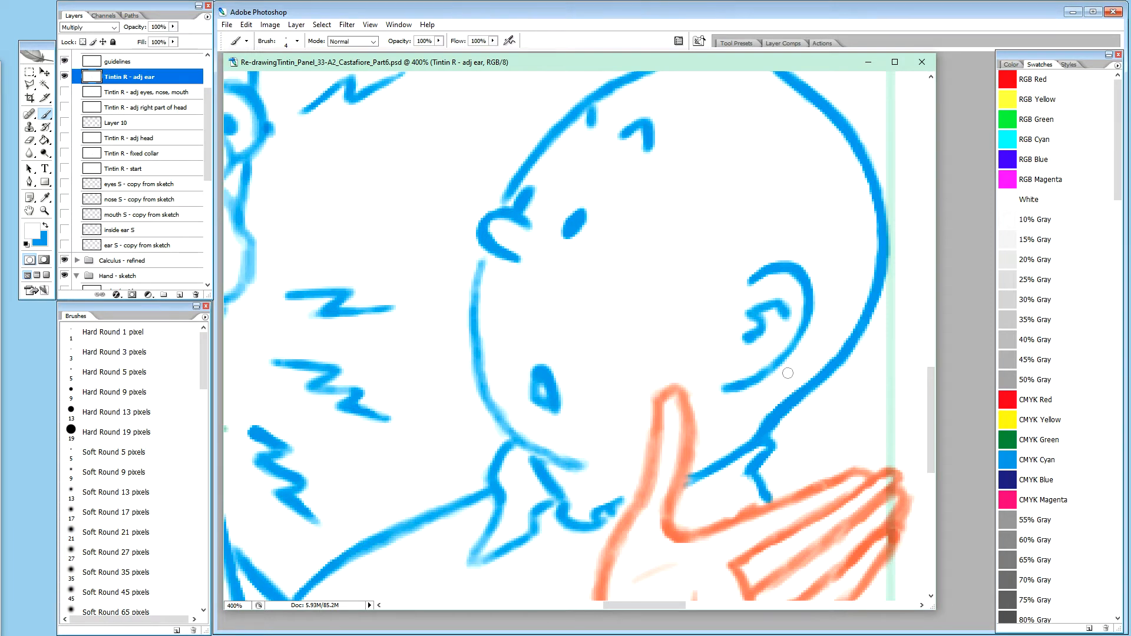
# Step: Check the ear within the whole panel and clean the inside of Tintin's open mouth with white at 100% opacity
pyautogui.hotkey('ctrl', '-')
pyautogui.hotkey('ctrl', '-')
pyautogui.hotkey('ctrl', '-')
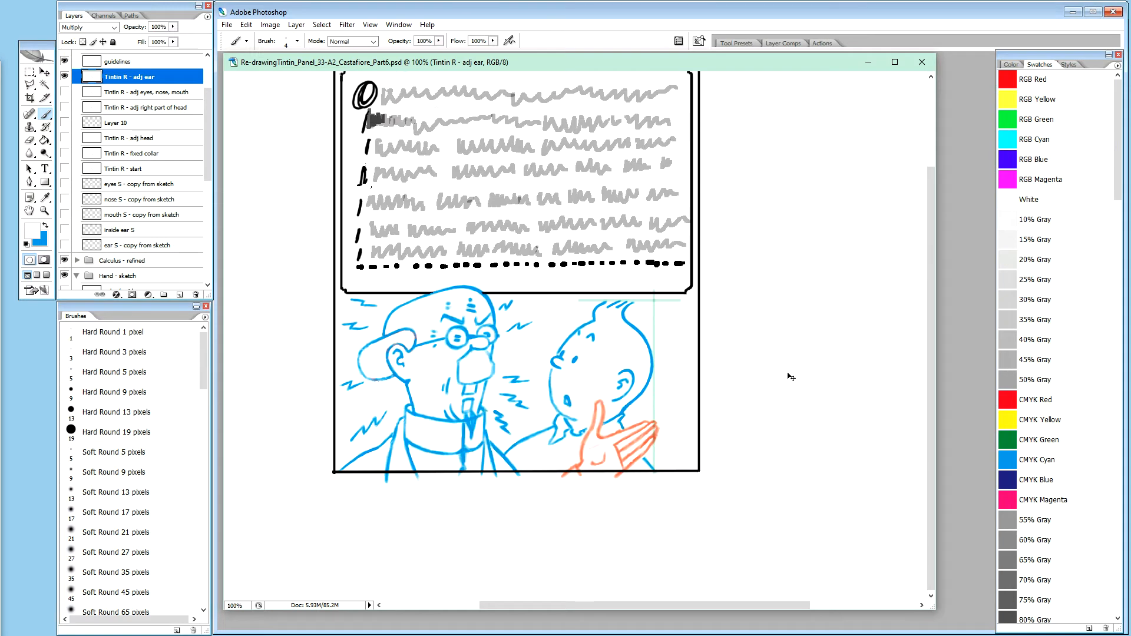
pyautogui.hotkey('ctrl', '+')
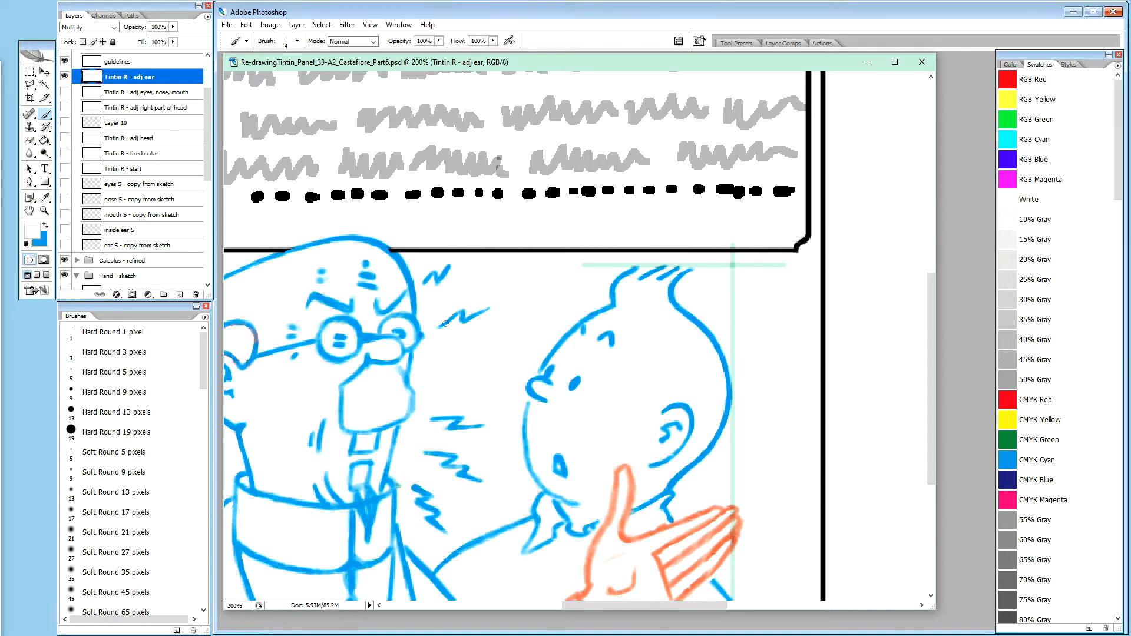
pyautogui.hotkey('ctrl', '+')
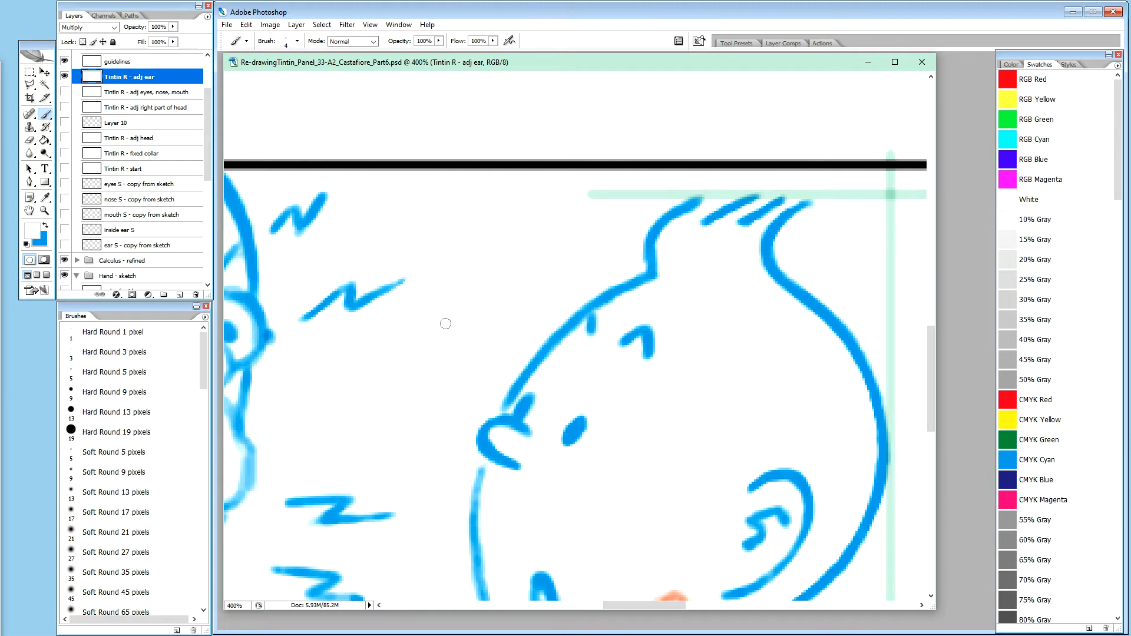
pyautogui.press('space')
pyautogui.moveTo(536, 424); pyautogui.dragTo(580, 240)
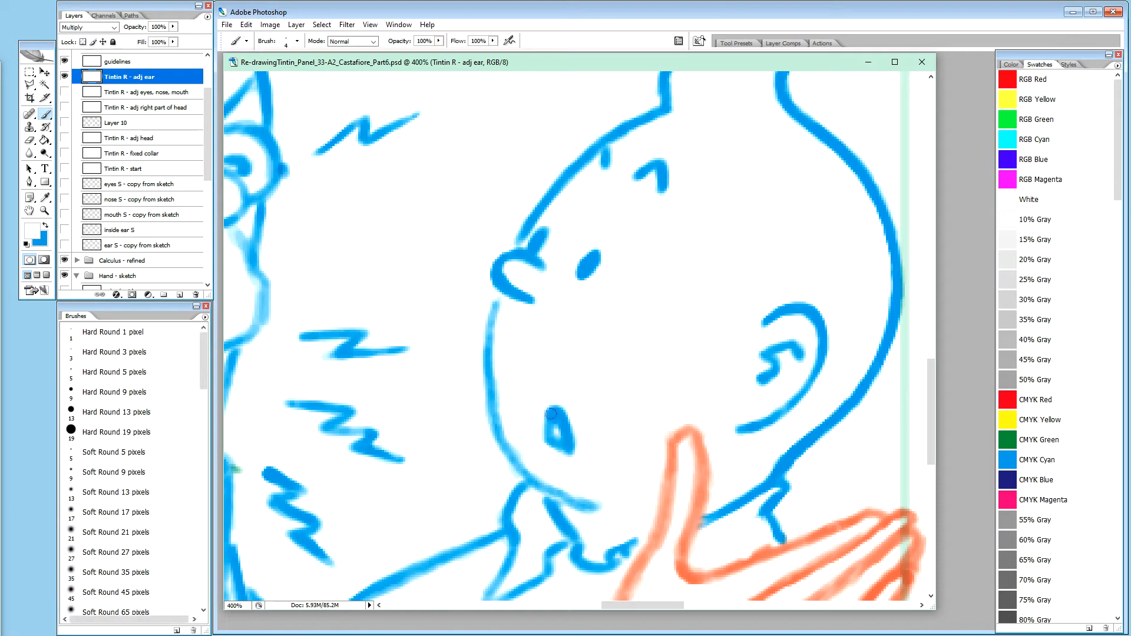
pyautogui.press('x')
pyautogui.press('2')
pyautogui.press('x')
pyautogui.press('0')
pyautogui.click(557, 432)
pyautogui.click(557, 433)
pyautogui.click(555, 427)
# Step: Outline Tintin's whole blue ear on the Tintin R - adj ear layer with the Polygonal Lasso and copy it to a new layer
pyautogui.scroll(-3, 589, 402)
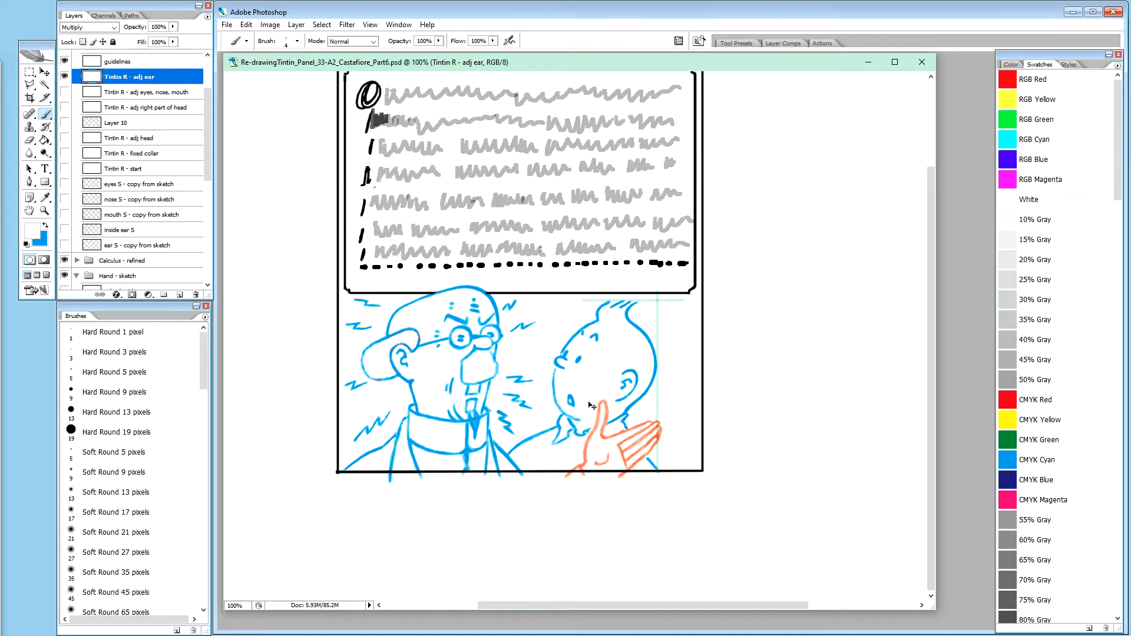
pyautogui.hotkey('ctrl', '+')
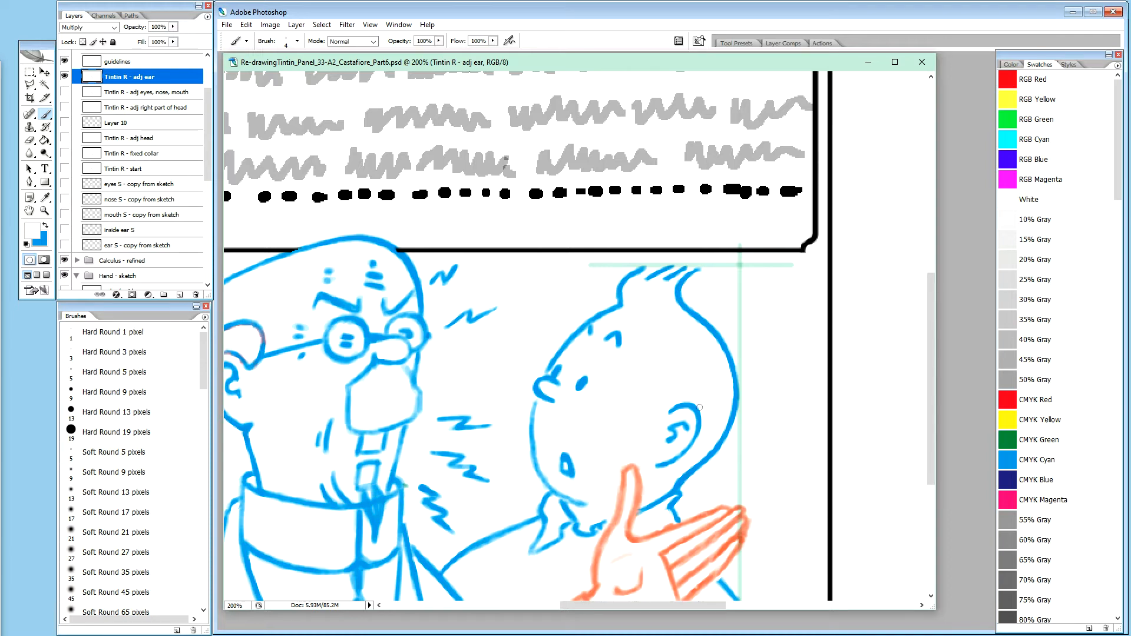
pyautogui.press('l')
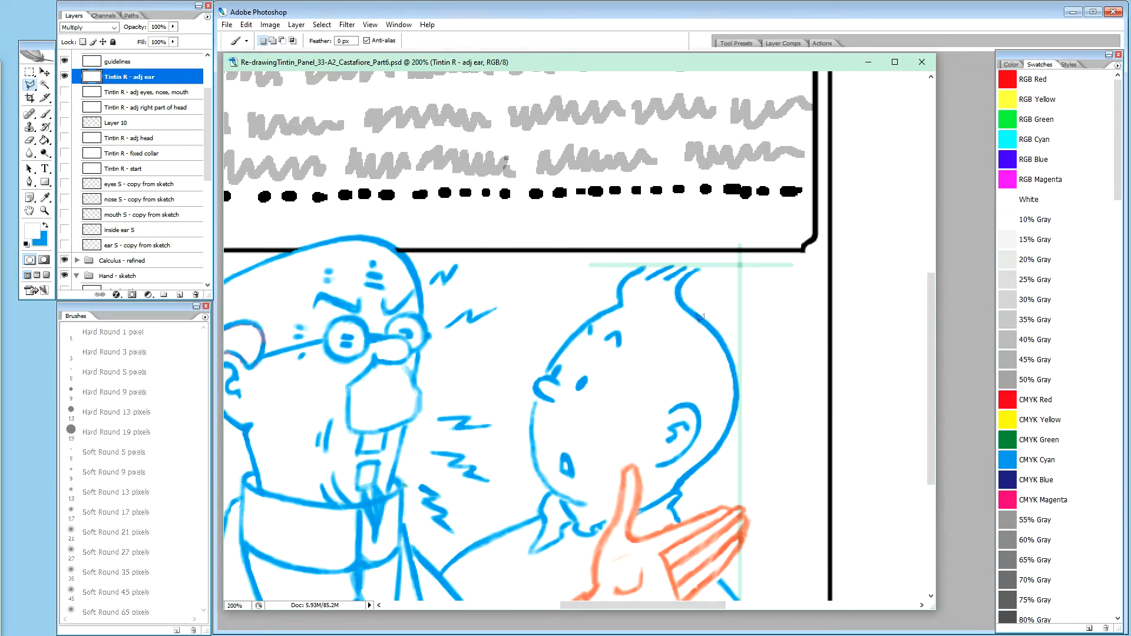
pyautogui.click(663, 397)
pyautogui.click(706, 387)
pyautogui.click(715, 403)
pyautogui.click(714, 426)
pyautogui.click(691, 456)
pyautogui.click(654, 481)
pyautogui.doubleClick(642, 418)
pyautogui.hotkey('ctrl', 'shift', 'alt', 'n')
pyautogui.press('v')
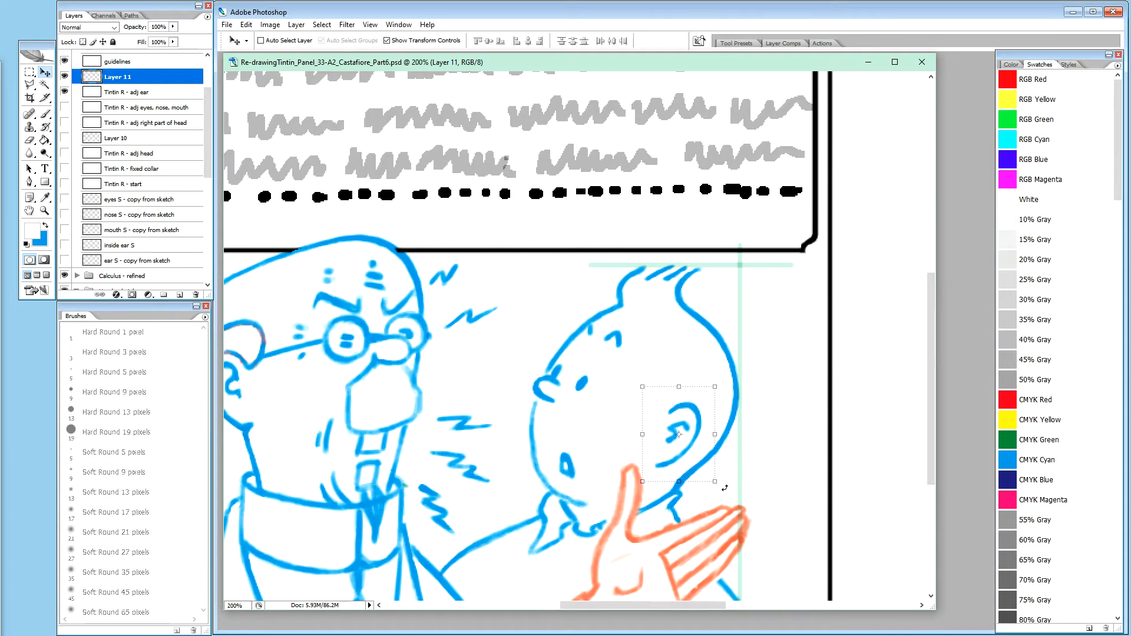
# Step: Rotate the copied ear on Layer 11 by 2.6° and nudge it slightly right and down on Tintin's head
pyautogui.click(725, 488)
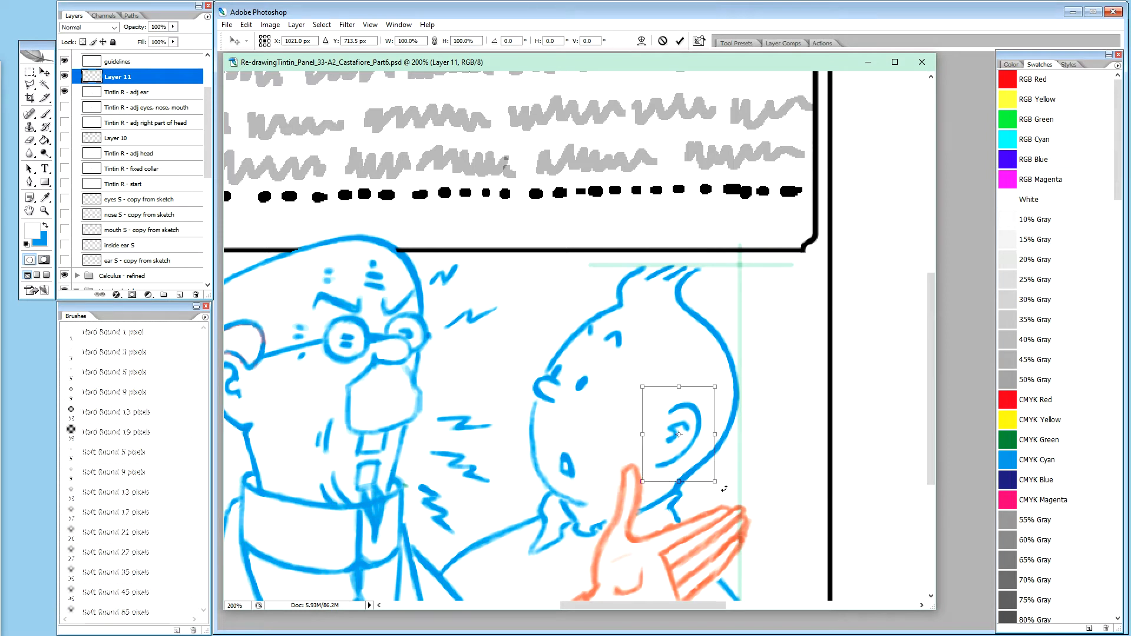
pyautogui.moveTo(723, 489); pyautogui.dragTo(723, 490)
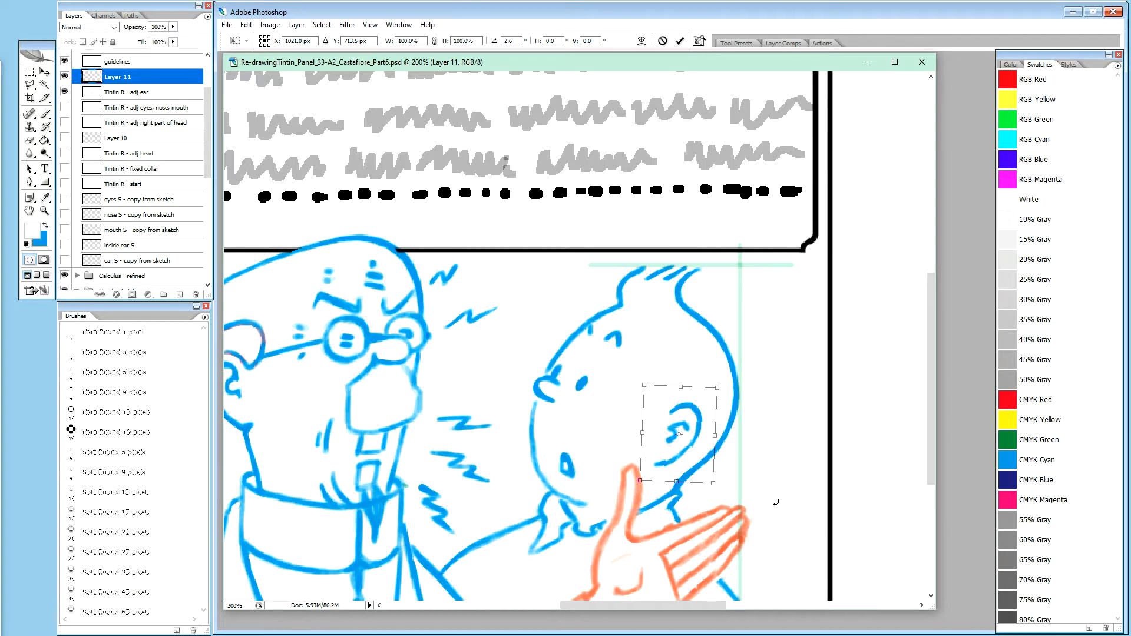
pyautogui.press('Down')
pyautogui.press('Right')
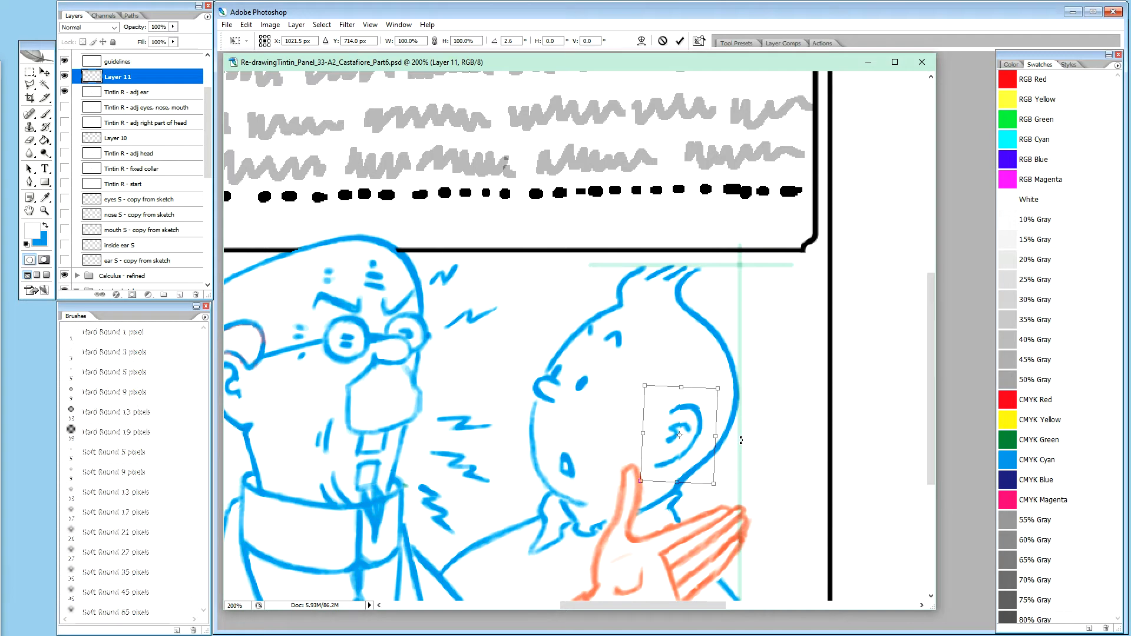
pyautogui.press('Right')
pyautogui.press('Down')
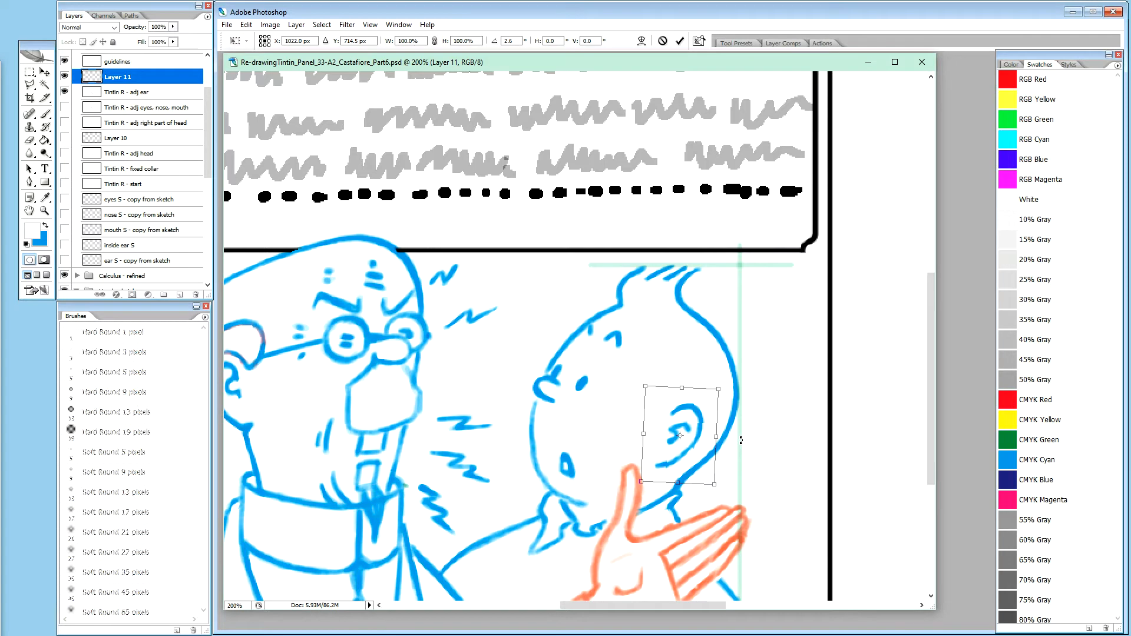
pyautogui.press('Right')
pyautogui.press('Right')
pyautogui.press('Down')
pyautogui.press('Down')
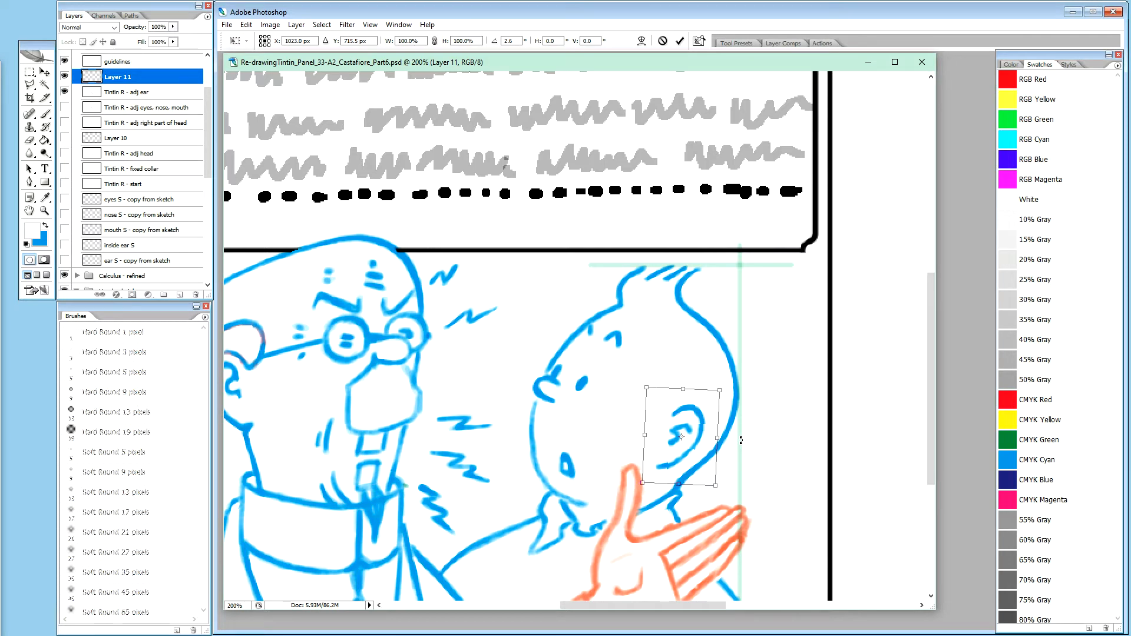
pyautogui.press('Left')
pyautogui.press('Return')
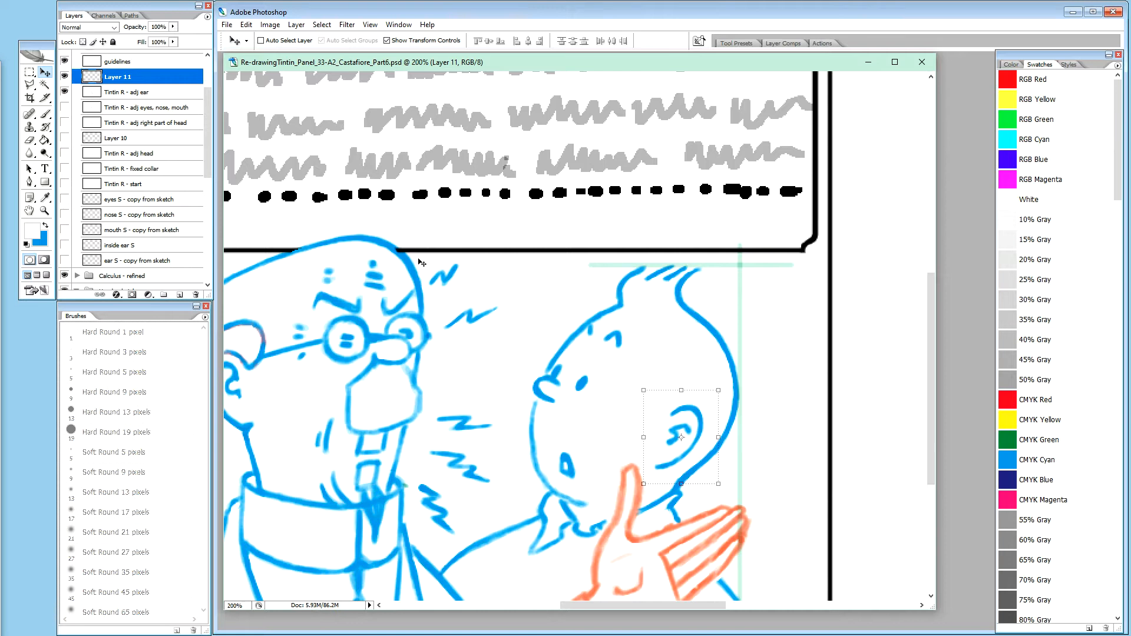
# Step: Trim the lower tip of Tintin's ear outline with the Brush in white at 100% opacity
pyautogui.hotkey('ctrl', '+')
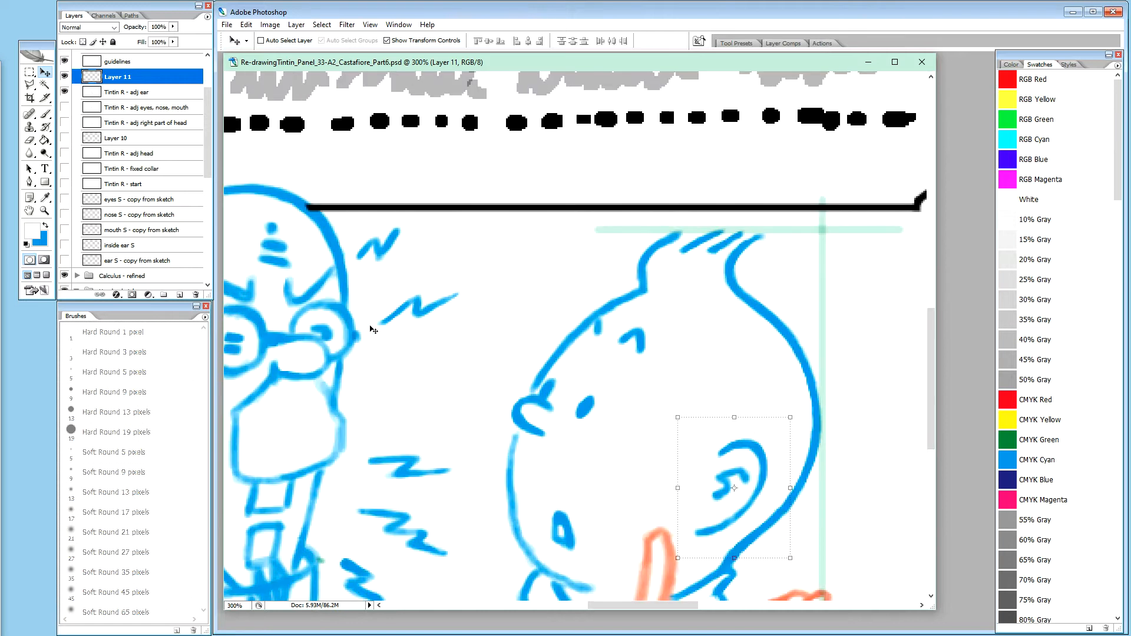
pyautogui.press('x')
pyautogui.press('b')
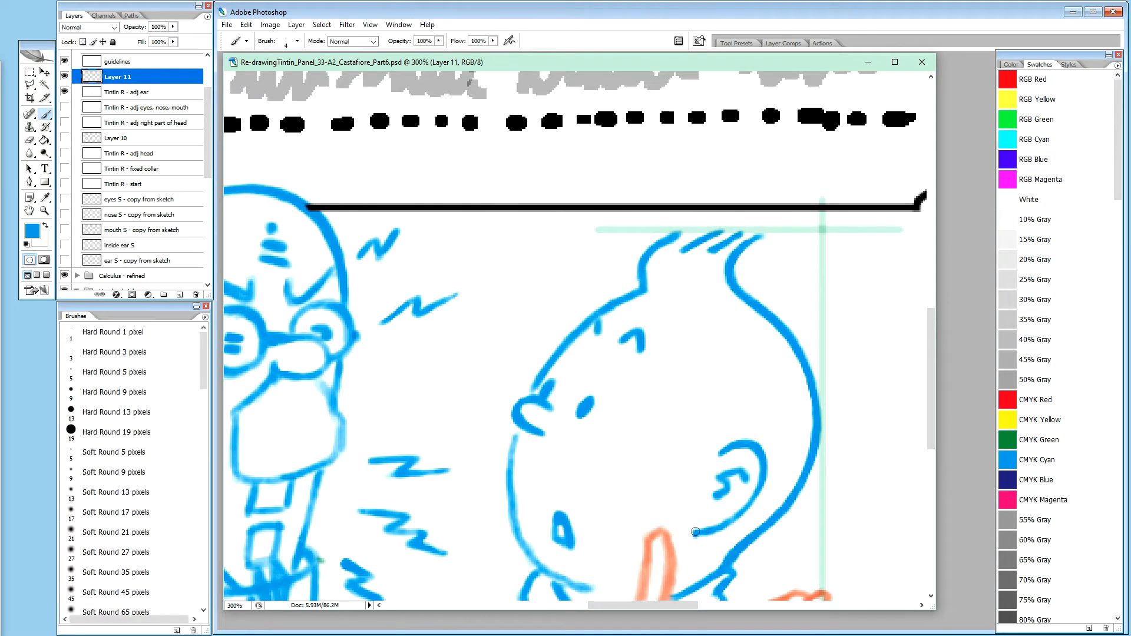
pyautogui.press('x')
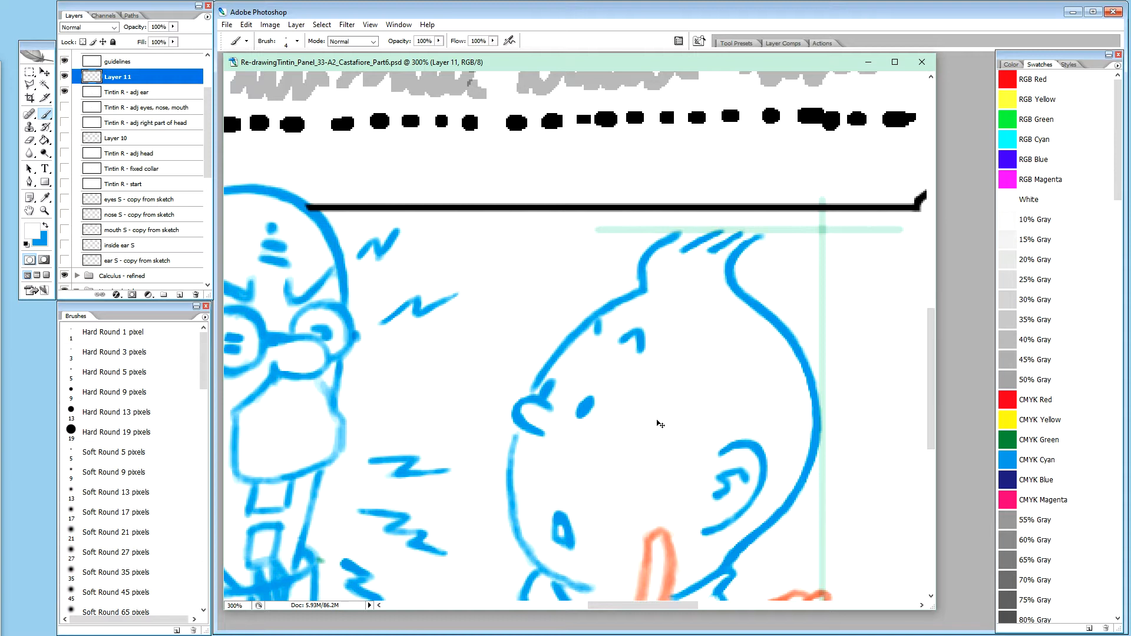
pyautogui.press('x')
pyautogui.press('x')
# Step: Refine the inner ear lines, alternating blue at 20% opacity for strengthening with white at 100% for cleaning the edges
pyautogui.press('x')
pyautogui.press('2')
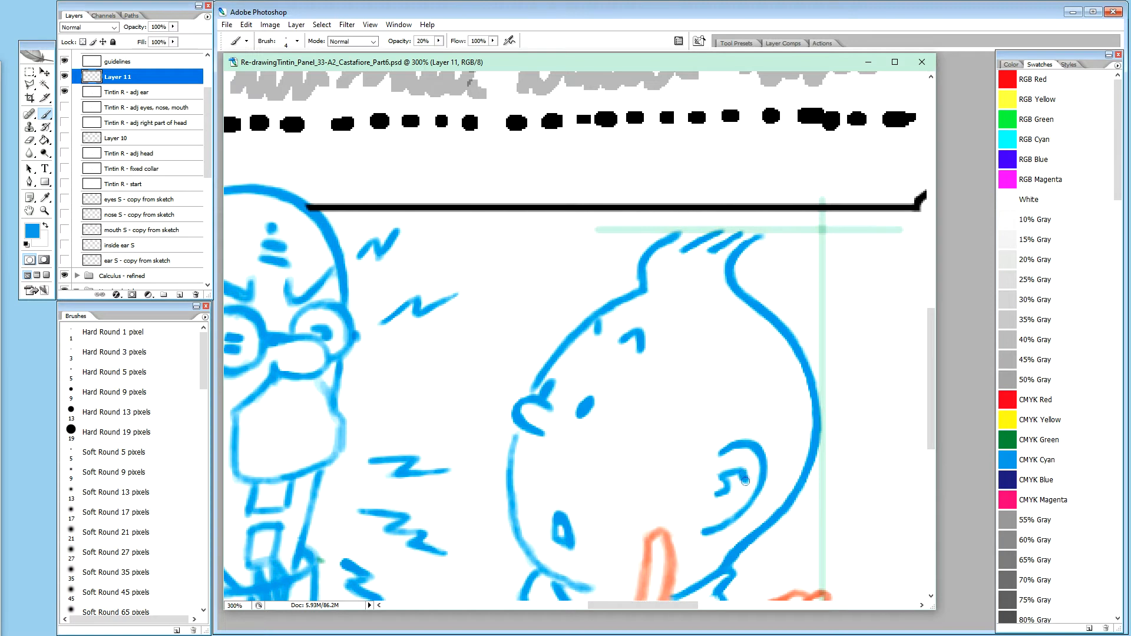
pyautogui.moveTo(744, 472); pyautogui.dragTo(746, 477)
pyautogui.press('x')
pyautogui.press('0')
pyautogui.moveTo(736, 479); pyautogui.dragTo(738, 479)
pyautogui.press('x')
pyautogui.press('2')
pyautogui.press('x')
pyautogui.press('0')
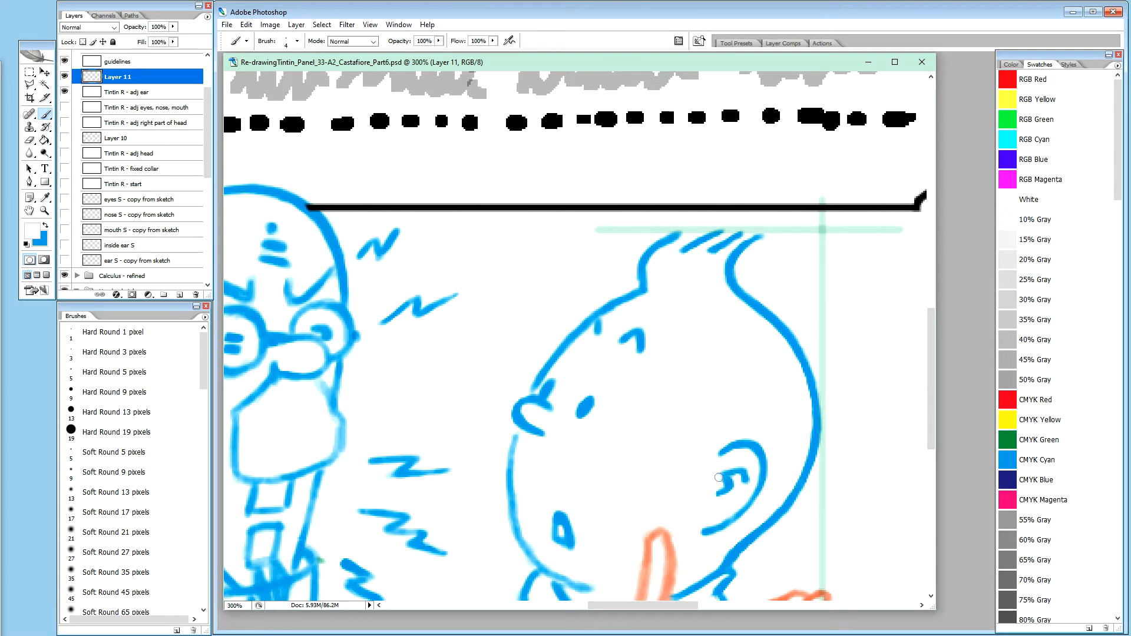
pyautogui.moveTo(719, 489); pyautogui.dragTo(722, 476)
pyautogui.press('x')
pyautogui.press('2')
pyautogui.press('x')
pyautogui.press('0')
# Step: Check the ear within the whole panel and view the inside ear S layer in isolation for comparison
pyautogui.hotkey('ctrl', '-')
pyautogui.hotkey('ctrl', '-')
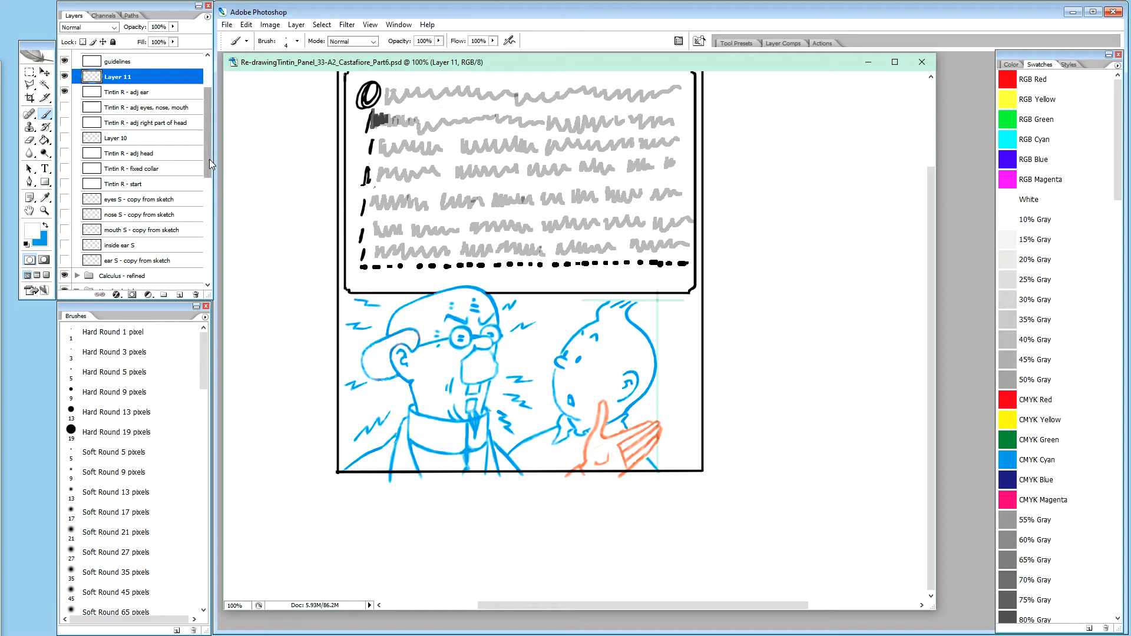
pyautogui.scroll(-4, 208, 162)
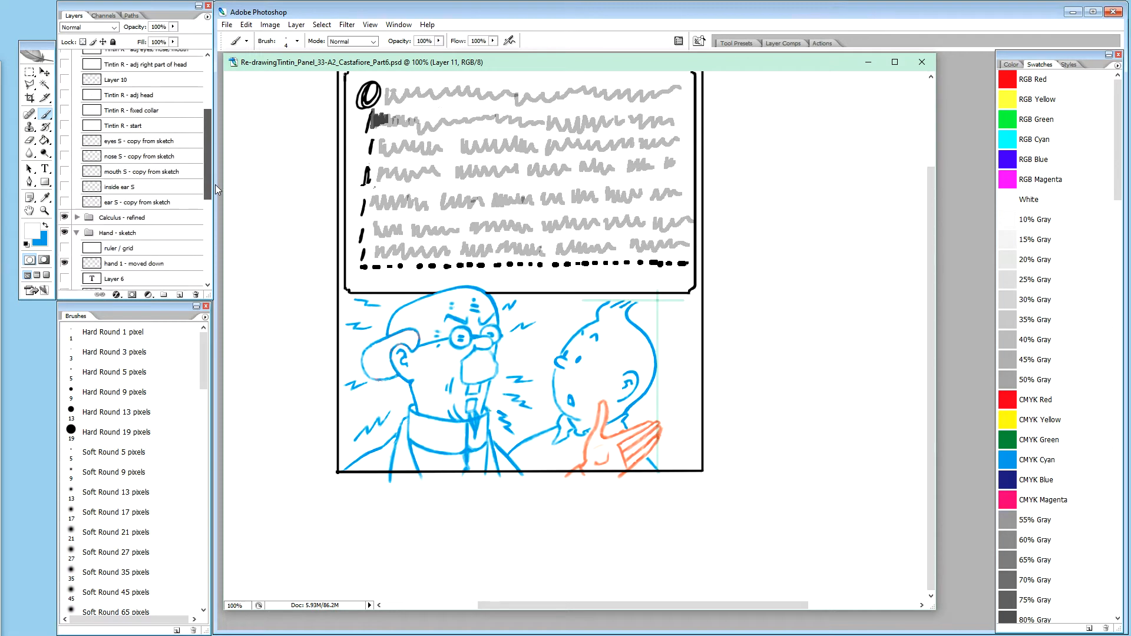
pyautogui.click(64, 190)
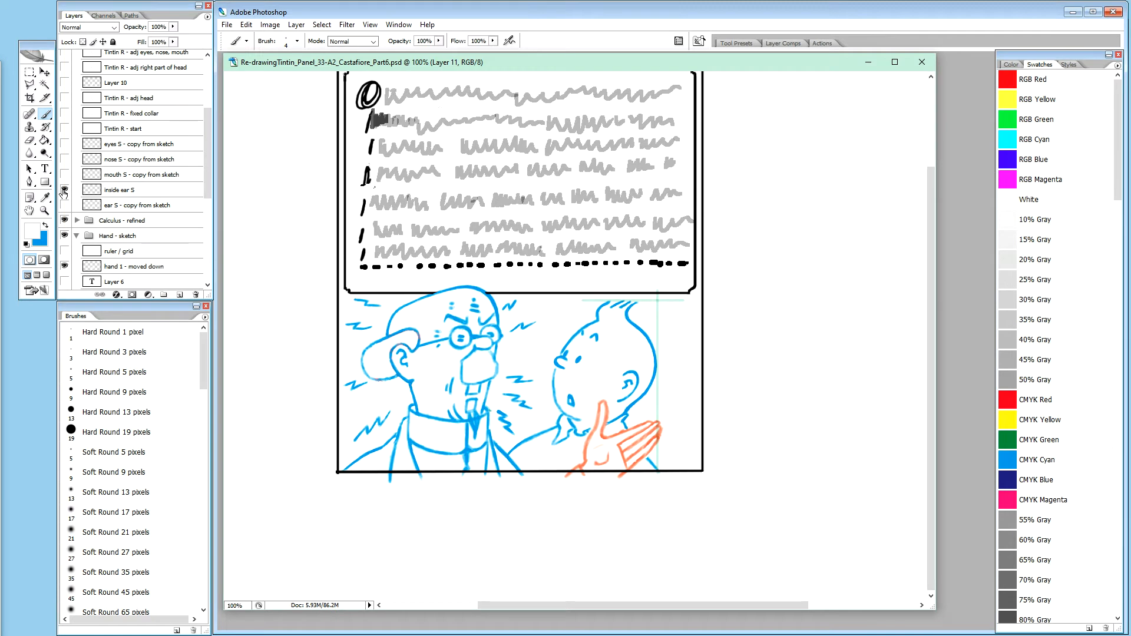
pyautogui.keyDown('alt'); pyautogui.click(64, 190); pyautogui.keyUp('alt')
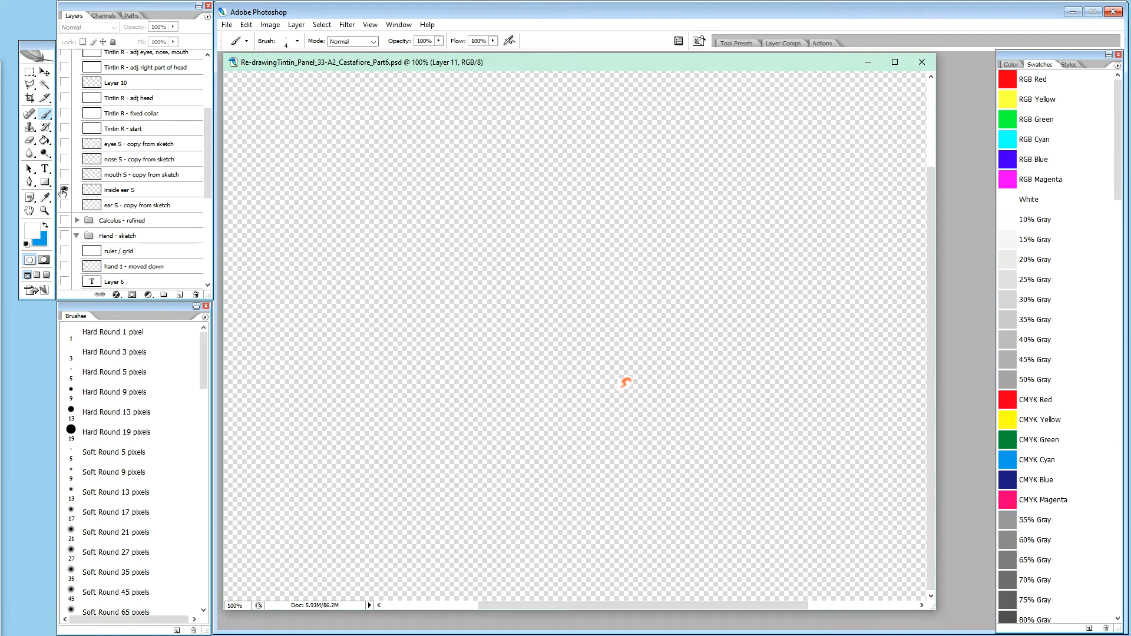
pyautogui.keyDown('alt'); pyautogui.click(64, 190); pyautogui.keyUp('alt')
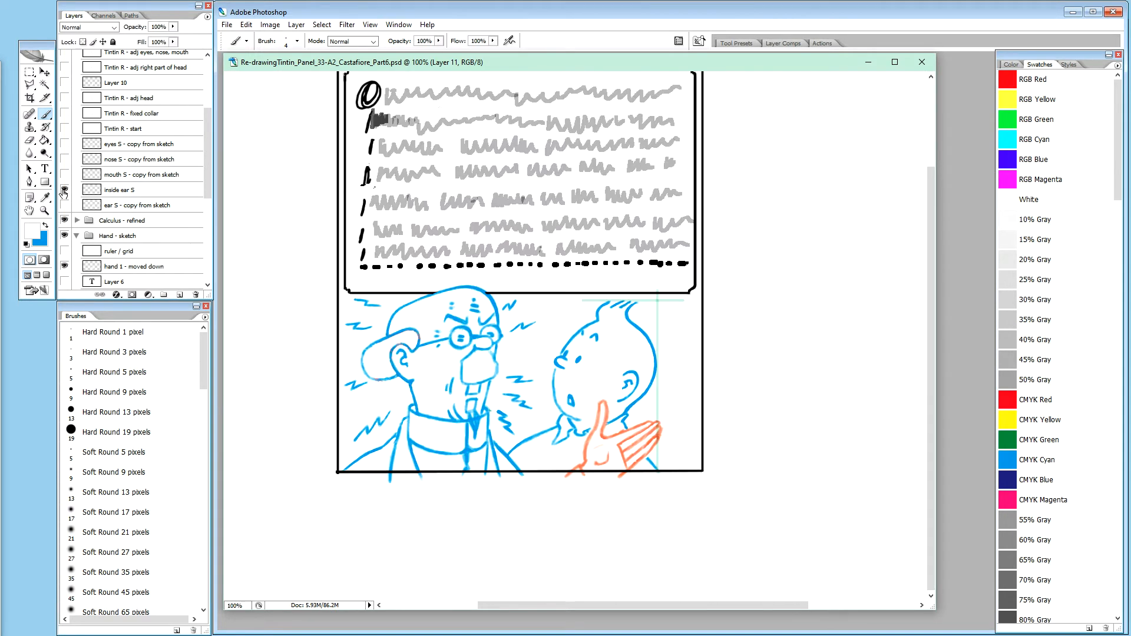
pyautogui.keyDown('alt'); pyautogui.click(64, 190); pyautogui.keyUp('alt')
pyautogui.keyDown('alt'); pyautogui.click(65, 190); pyautogui.keyUp('alt')
pyautogui.moveTo(207, 179); pyautogui.dragTo(196, 139)
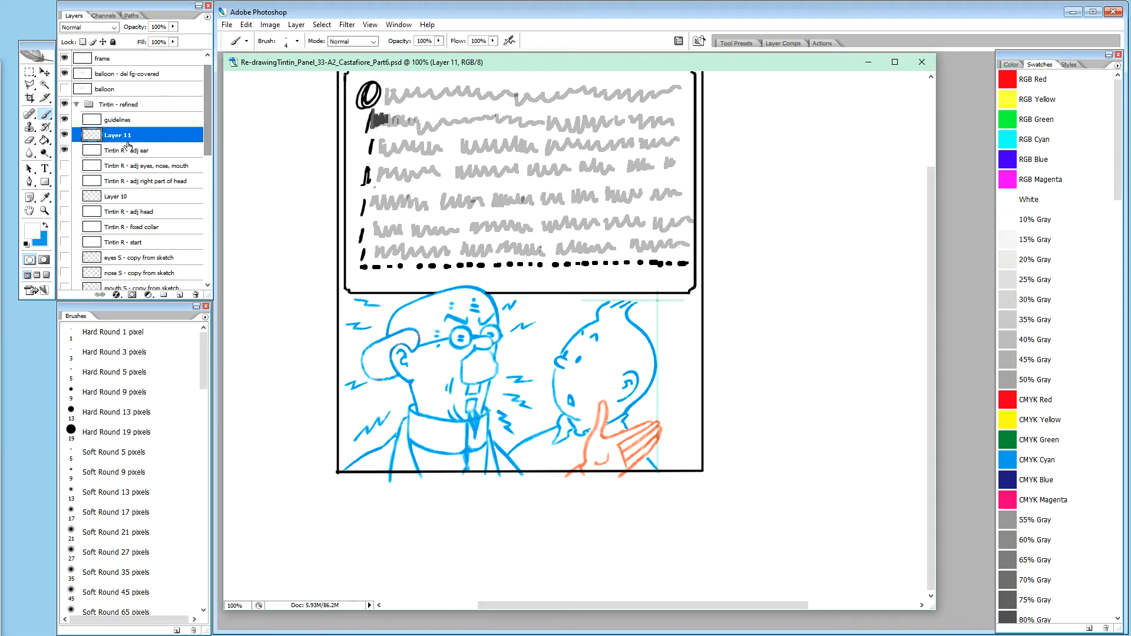
pyautogui.click(121, 151)
pyautogui.click(119, 141)
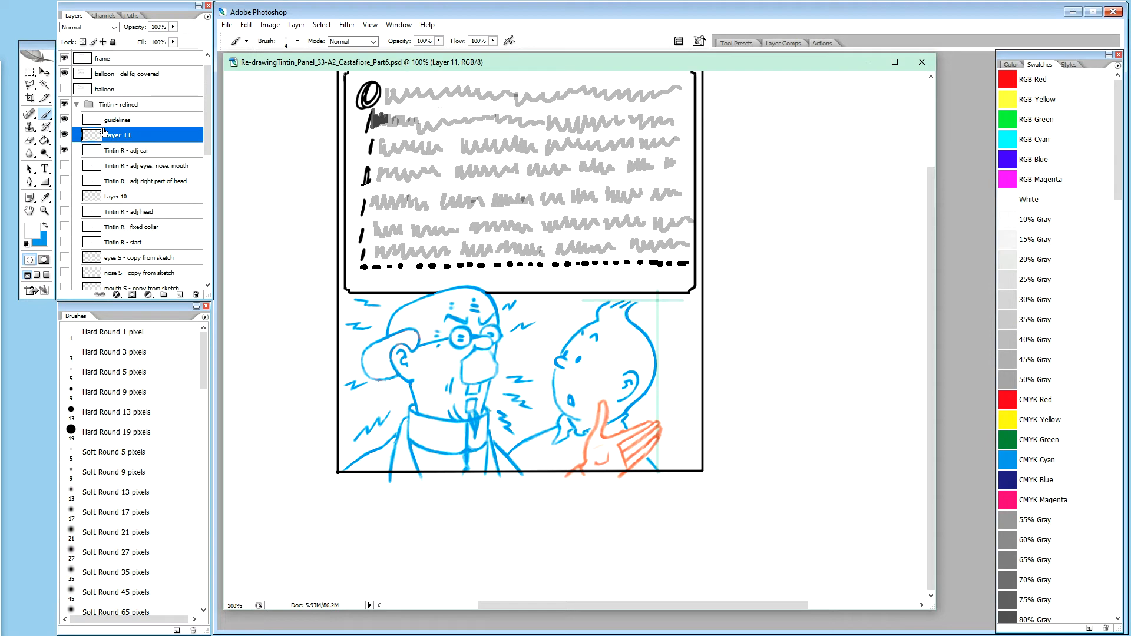
# Step: Reshape the inner ear lines on Layer 11 once more, using blue at 20% opacity and white at 100%
pyautogui.hotkey('ctrl', '+')
pyautogui.hotkey('ctrl', '+')
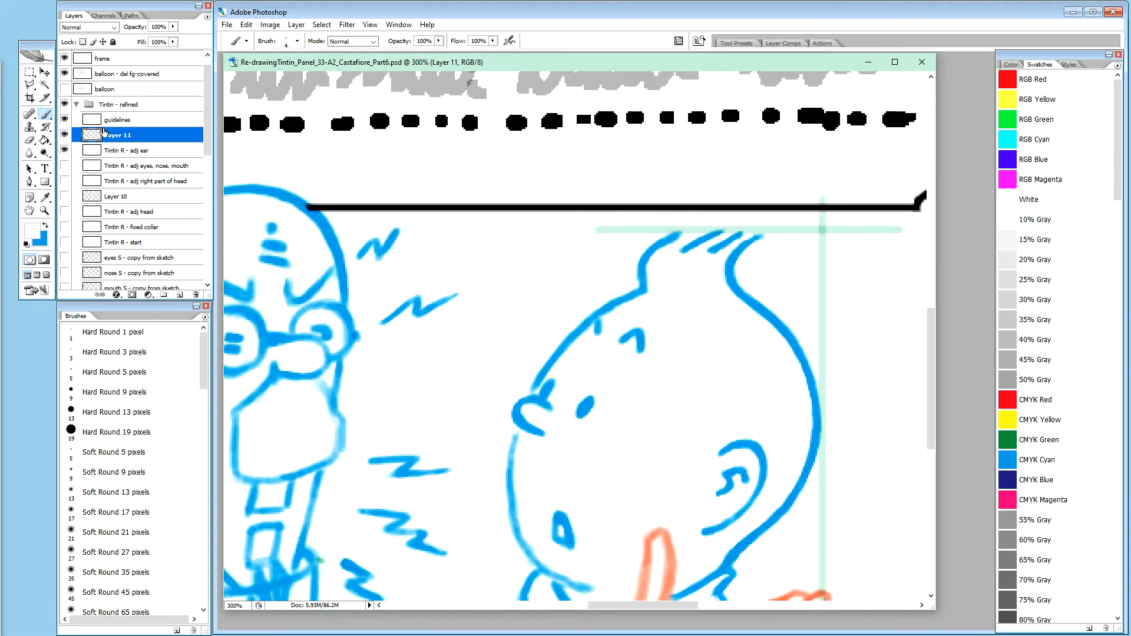
pyautogui.press('h')
pyautogui.moveTo(769, 451); pyautogui.dragTo(688, 406)
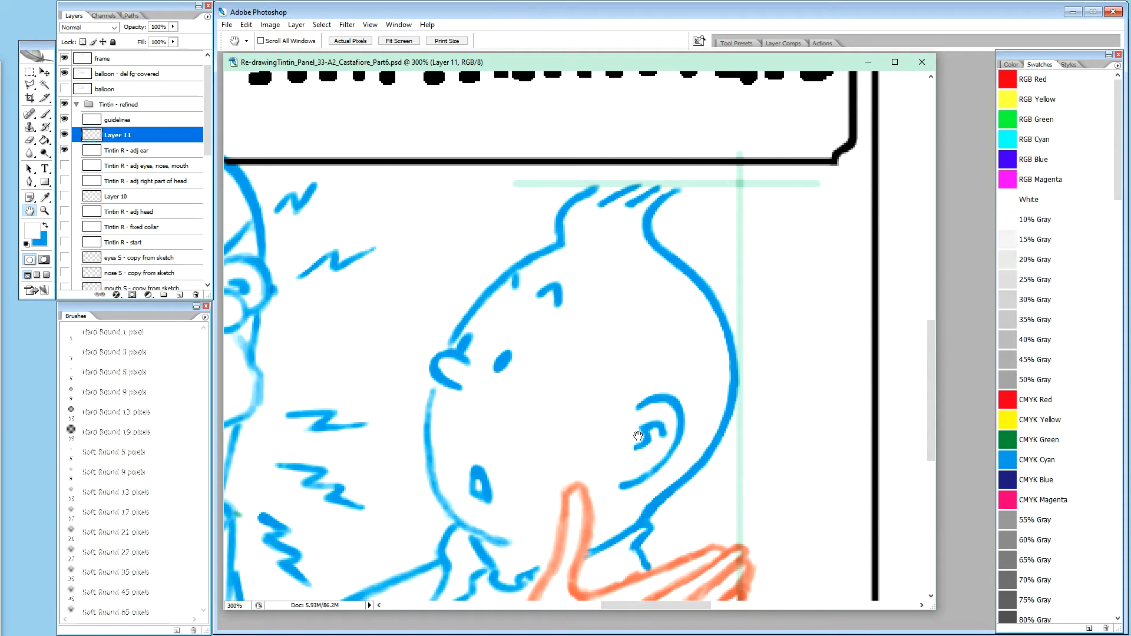
pyautogui.press('b')
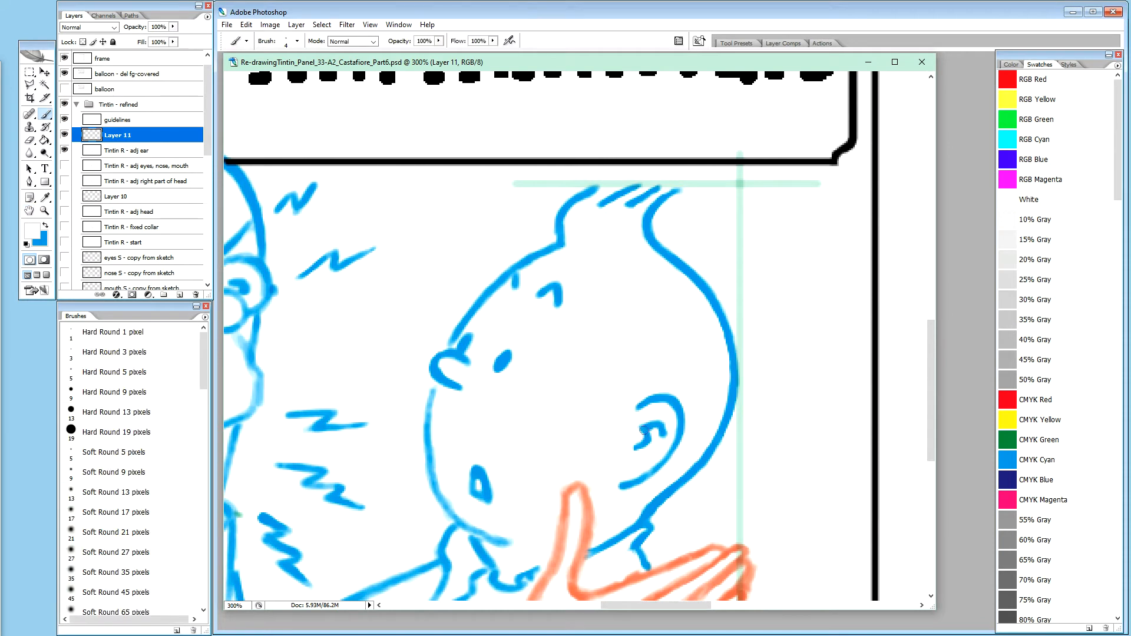
pyautogui.press('x')
pyautogui.press('2')
pyautogui.press('x')
pyautogui.press('0')
pyautogui.press('x')
pyautogui.press('2')
# Step: Merge copies of Layer 11 and Tintin R - adj ear into a new layer and hide both originals
pyautogui.press('space')
pyautogui.moveTo(574, 519)
pyautogui.mouseDown()
pyautogui.moveTo(570, 469)
pyautogui.moveTo(660, 372)
pyautogui.moveTo(638, 401)
pyautogui.mouseUp()
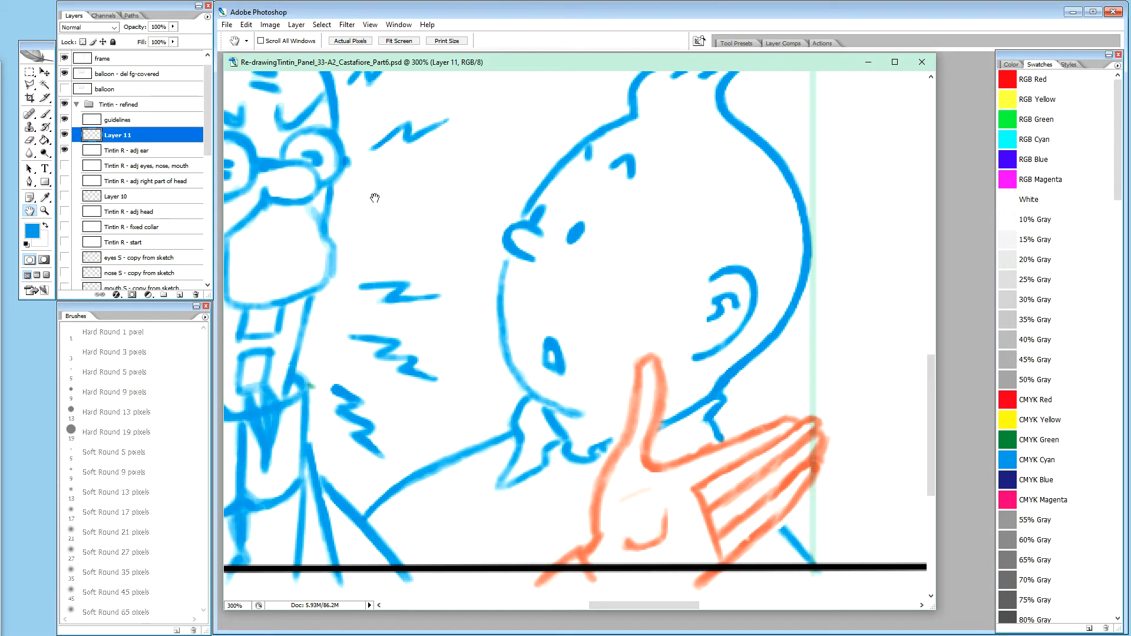
pyautogui.click(137, 151)
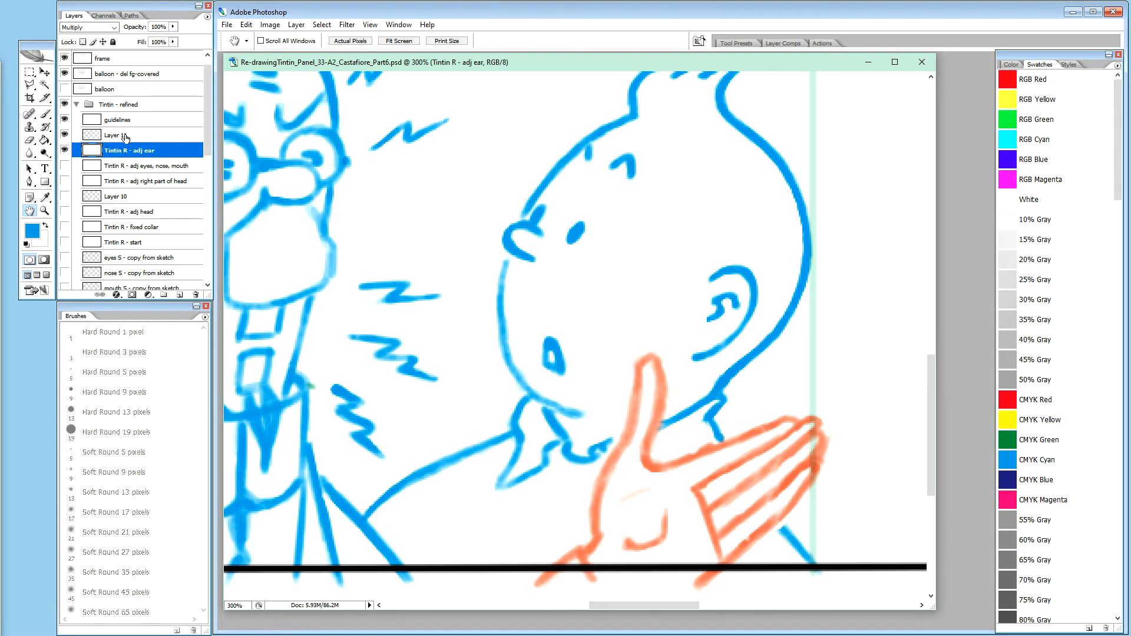
pyautogui.keyDown('shift'); pyautogui.click(129, 139); pyautogui.keyUp('shift')
pyautogui.hotkey('ctrl', 'alt', 'e')
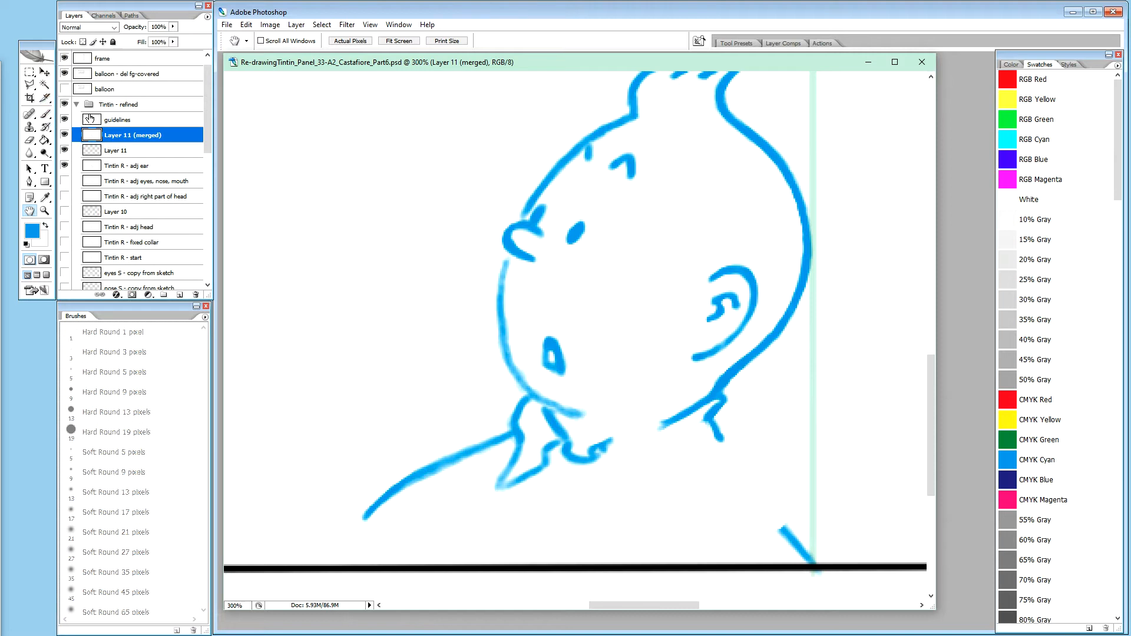
pyautogui.click(64, 165)
pyautogui.click(64, 151)
# Step: Rename the merged layer as Tintin R - adj ear 2, reusing the name of the adj ear layer
pyautogui.doubleClick(126, 165)
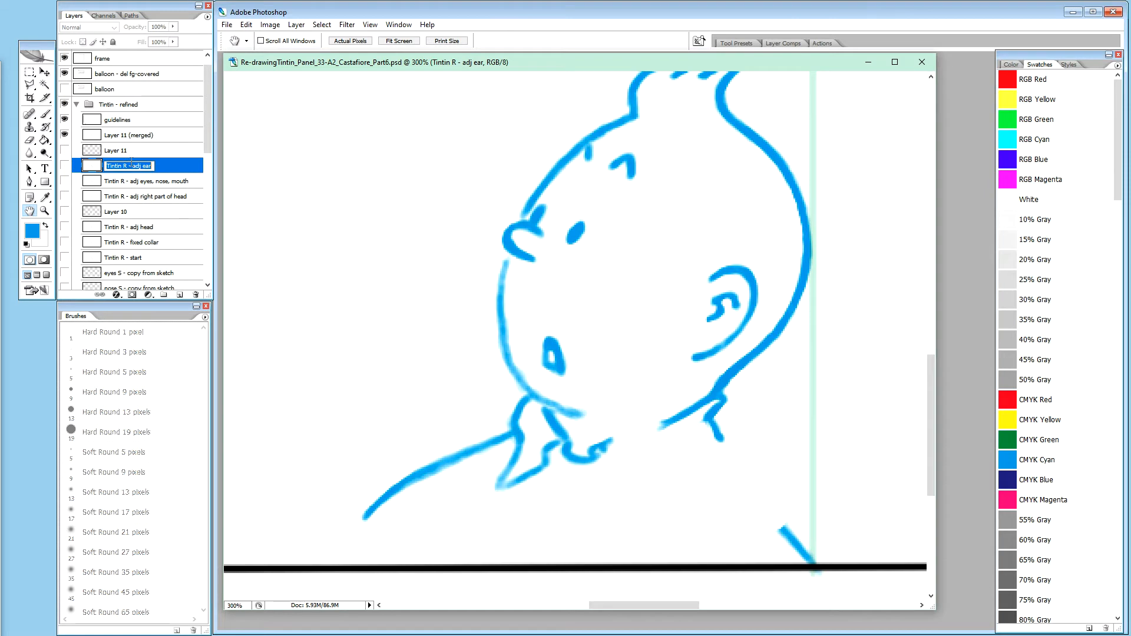
pyautogui.hotkey('ctrl', 'c')
pyautogui.doubleClick(130, 136)
pyautogui.hotkey('ctrl', 'v')
pyautogui.write('2')
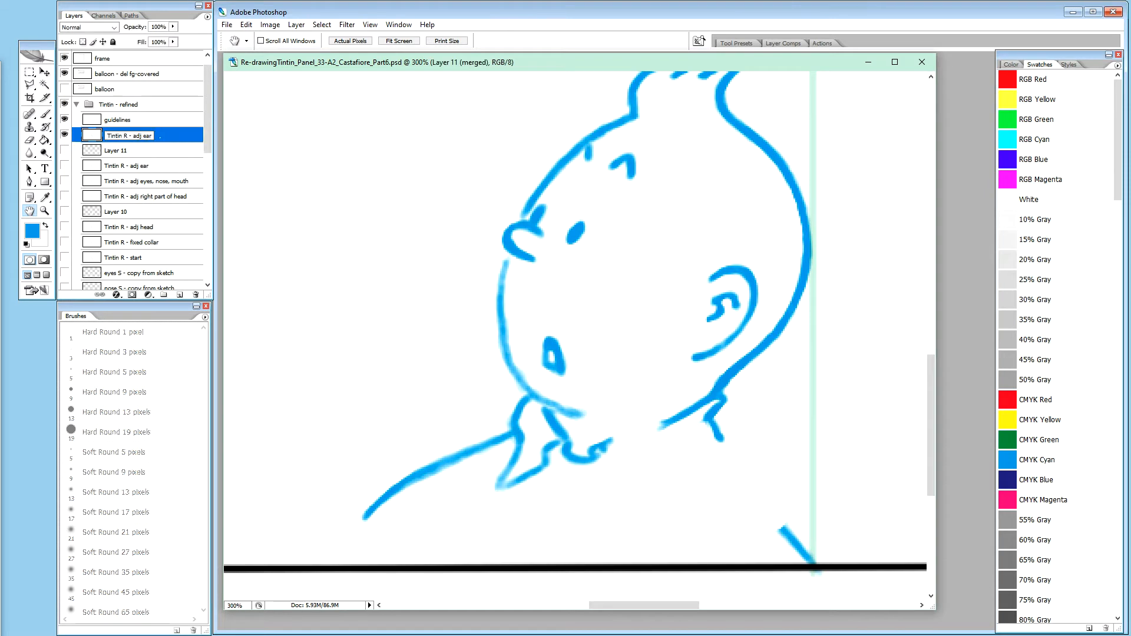
pyautogui.press('Return')
# Step: Duplicate the Tintin R - adj ear 2 layer, hide the original and rename the copy as Tintin R - lower left face
pyautogui.click(120, 166)
pyautogui.click(120, 151)
pyautogui.click(130, 135)
pyautogui.moveTo(134, 141); pyautogui.dragTo(140, 136)
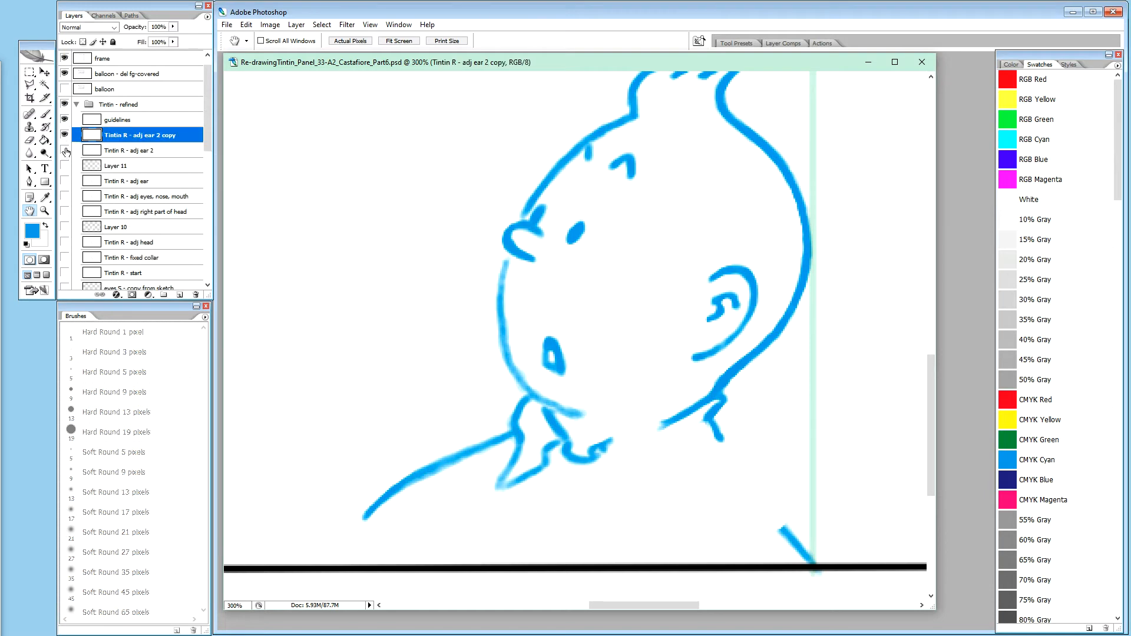
pyautogui.doubleClick(142, 135)
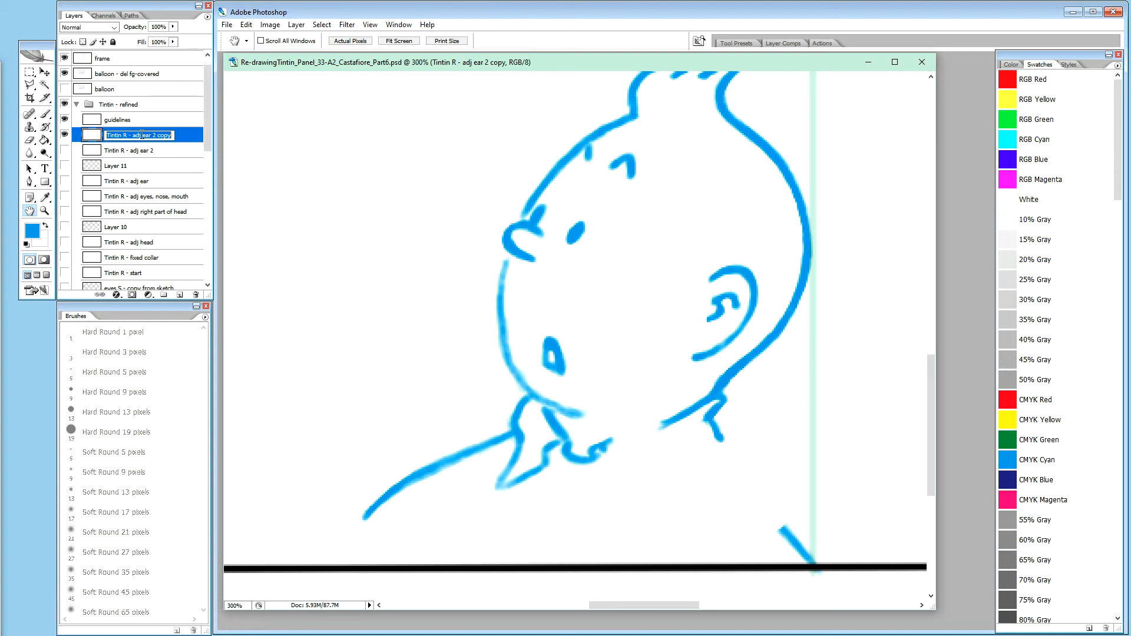
pyautogui.doubleClick(138, 135)
pyautogui.moveTo(136, 135); pyautogui.dragTo(171, 134)
pyautogui.write('lower left face')
pyautogui.press('Return')
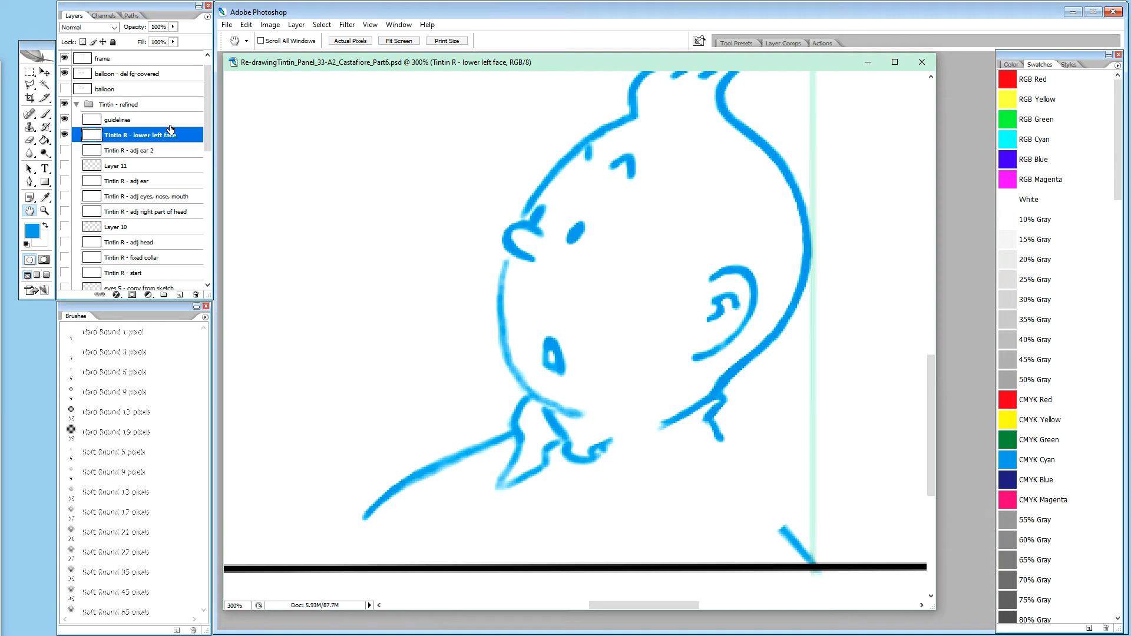
pyautogui.click(141, 151)
pyautogui.click(149, 135)
pyautogui.doubleClick(145, 135)
pyautogui.click(144, 151)
pyautogui.click(141, 135)
# Step: Strengthen Tintin's lower left face outline from the cheek to the chin with the Brush in blue at 20% opacity
pyautogui.hotkey('ctrl', '+')
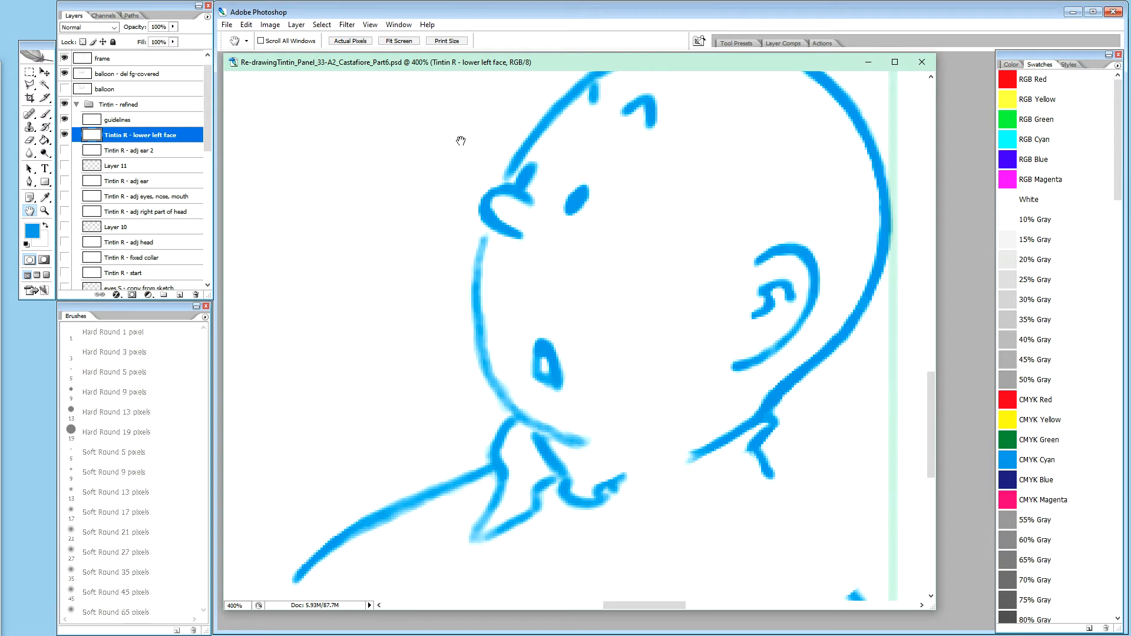
pyautogui.hotkey('ctrl', '-')
pyautogui.hotkey('ctrl', '-')
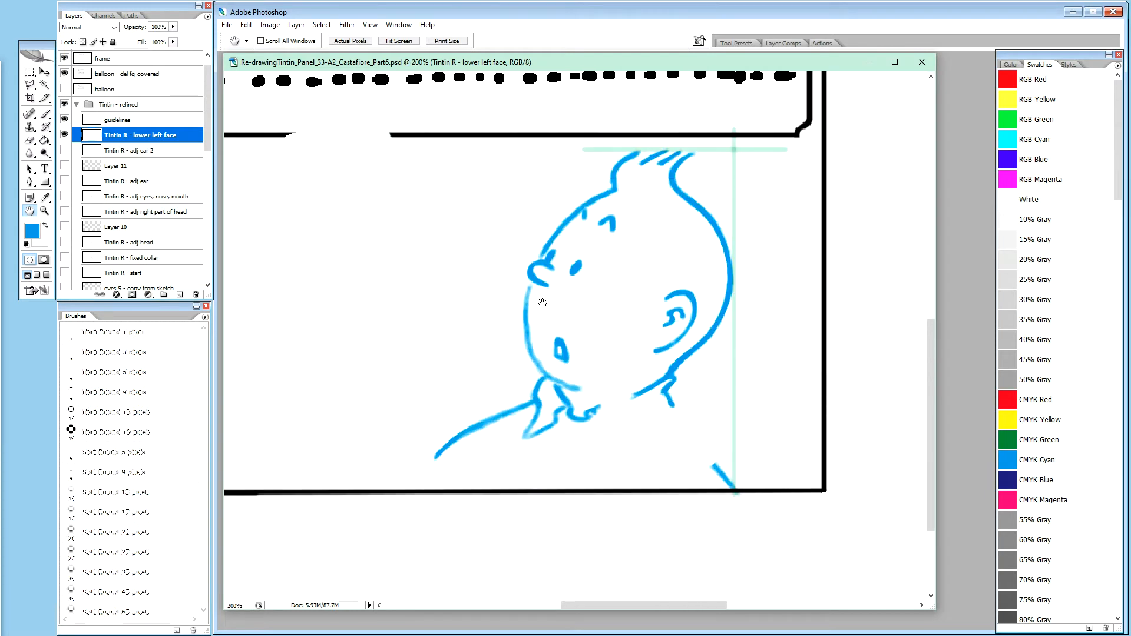
pyautogui.press('b')
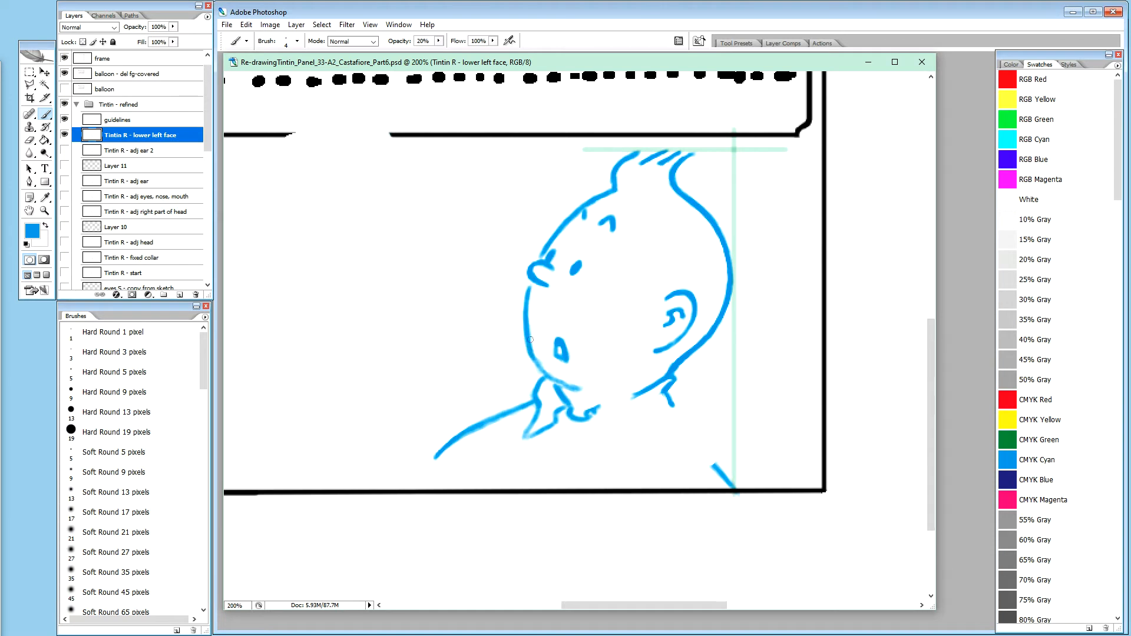
pyautogui.moveTo(529, 335); pyautogui.dragTo(537, 358)
pyautogui.moveTo(535, 356); pyautogui.dragTo(569, 380)
pyautogui.moveTo(562, 381); pyautogui.dragTo(578, 388)
# Step: Even out the face outline between nose and chin, alternating white at 100% opacity with blue at 20%
pyautogui.press('x')
pyautogui.press('0')
pyautogui.press('x')
pyautogui.press('2')
pyautogui.press('x')
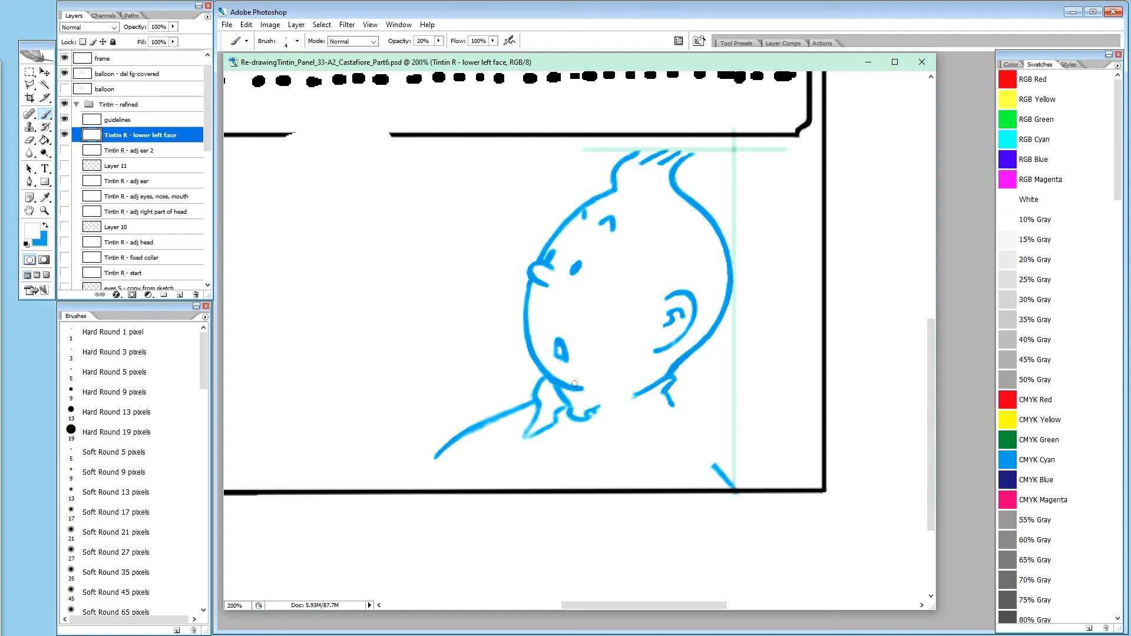
pyautogui.press('0')
pyautogui.press('x')
pyautogui.press('2')
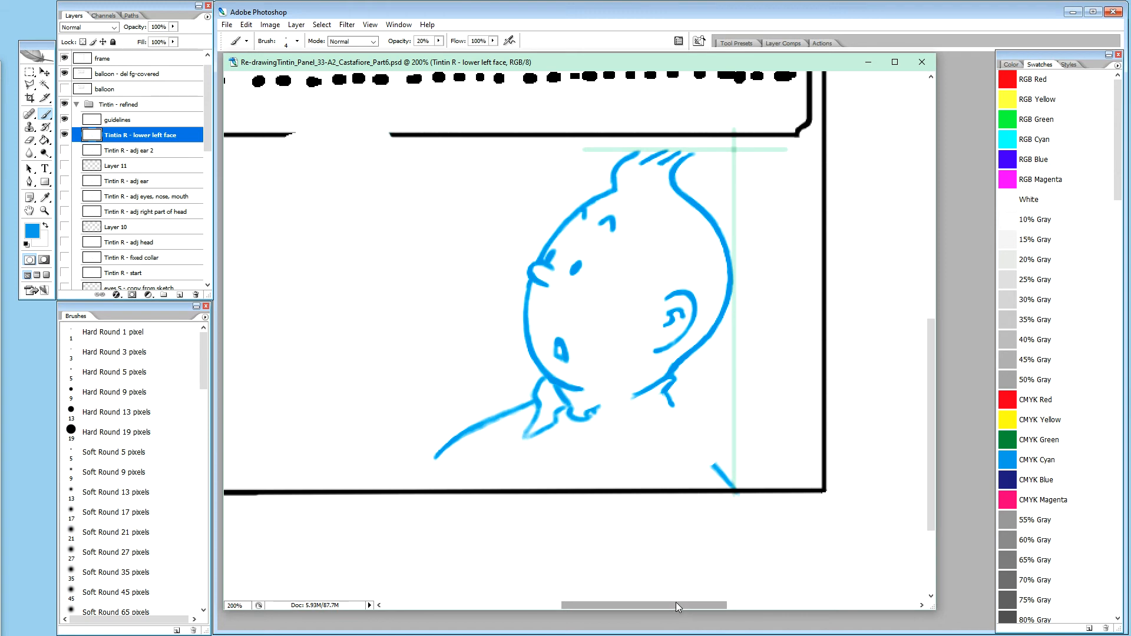
pyautogui.moveTo(676, 602); pyautogui.dragTo(670, 602)
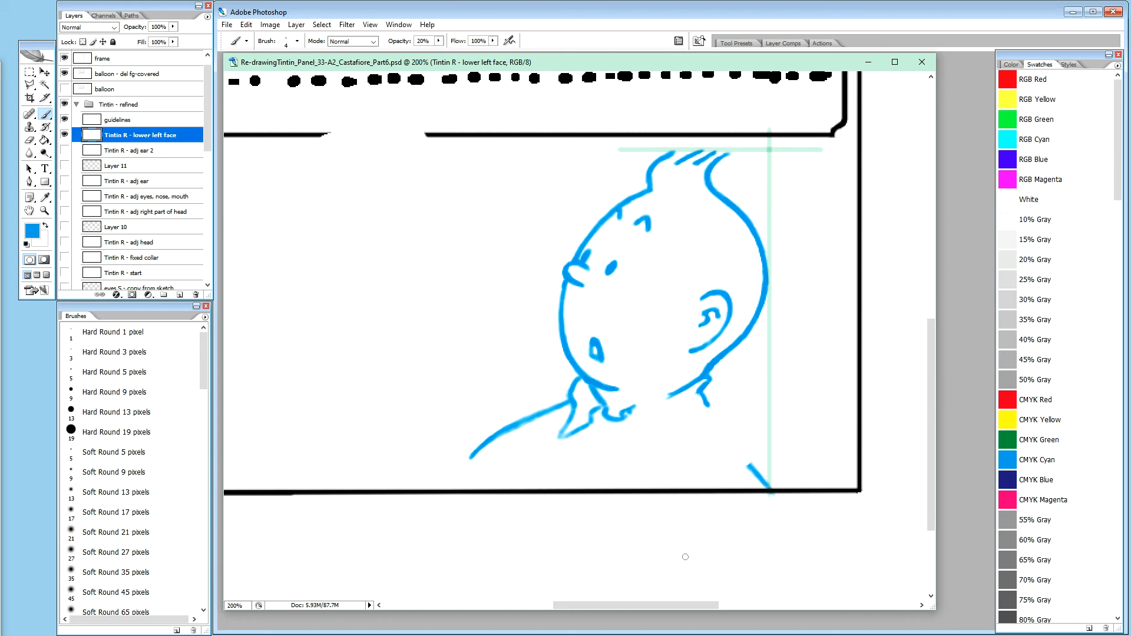
# Step: Hide the inside ear S layer in the Tintin - refined group
pyautogui.moveTo(210, 130); pyautogui.dragTo(218, 213)
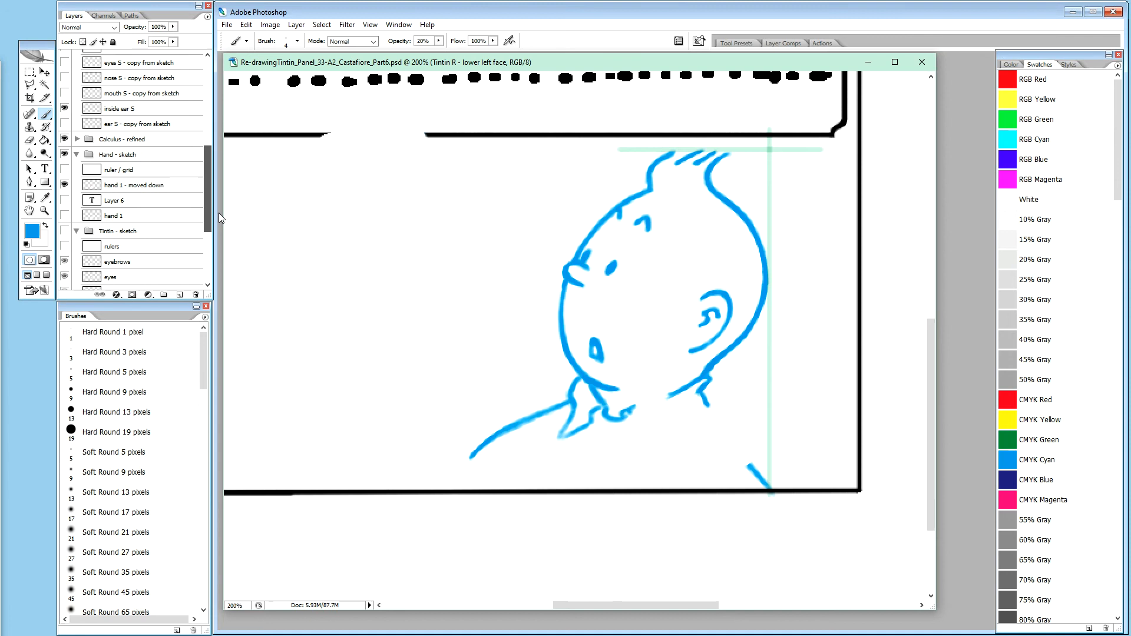
pyautogui.moveTo(218, 214); pyautogui.dragTo(213, 181)
pyautogui.scroll(3, 201, 164)
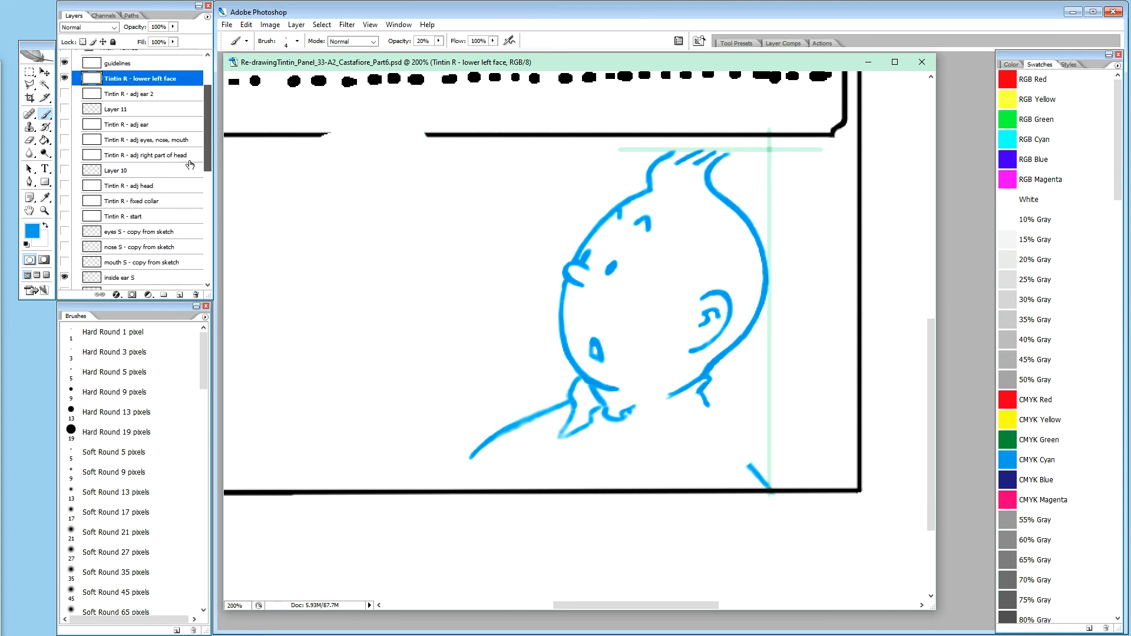
pyautogui.click(64, 276)
pyautogui.moveTo(207, 159); pyautogui.dragTo(206, 118)
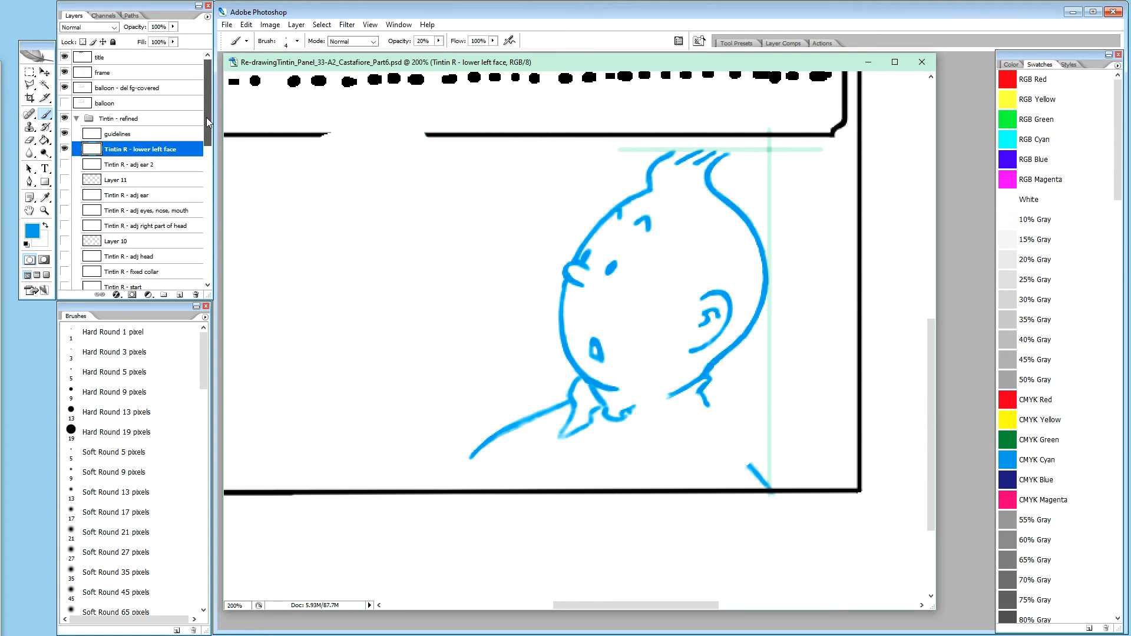
# Step: Set the blend mode of the Tintin R - lower left face layer to Multiply
pyautogui.click(64, 149)
pyautogui.click(64, 148)
pyautogui.click(118, 165)
pyautogui.click(119, 152)
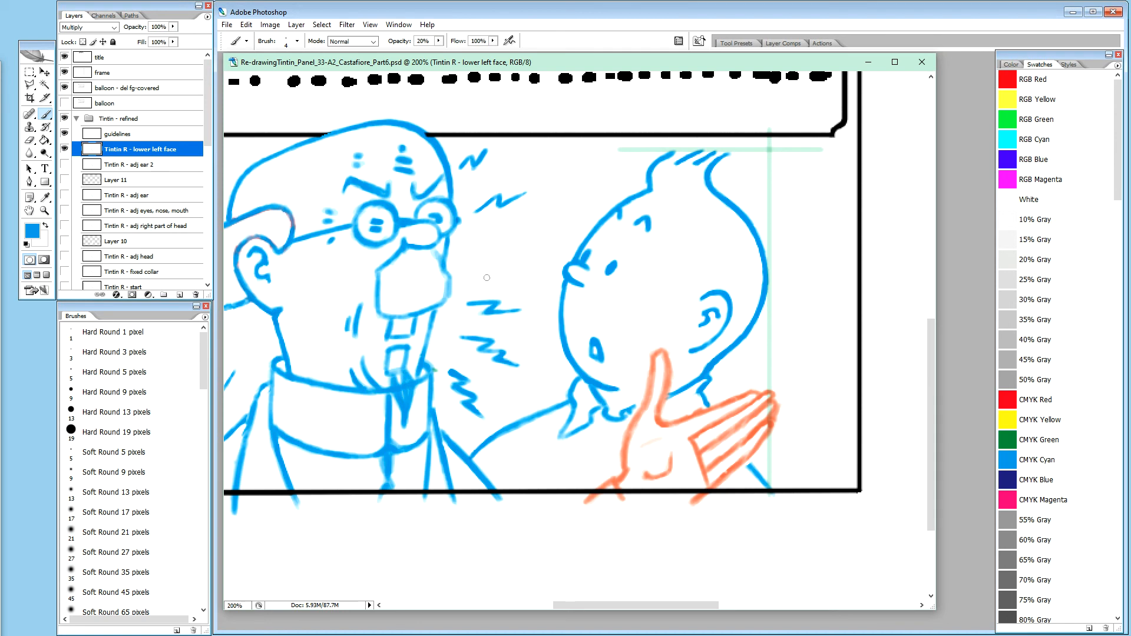
# Step: Brush short blue strokes at 20% opacity below Tintin's collar, beside the orange hand, on the Tintin R - lower left face layer
pyautogui.click(145, 164)
pyautogui.click(156, 149)
pyautogui.moveTo(610, 432); pyautogui.dragTo(619, 430)
pyautogui.moveTo(604, 431); pyautogui.dragTo(627, 429)
# Step: Switch to Photos and view the back cover image UD11_CoverBack_1_Trim_Spine.png, returning to the front cover UD11_CoverFront_1_Trim_Spine.png
pyautogui.click(1074, 13)
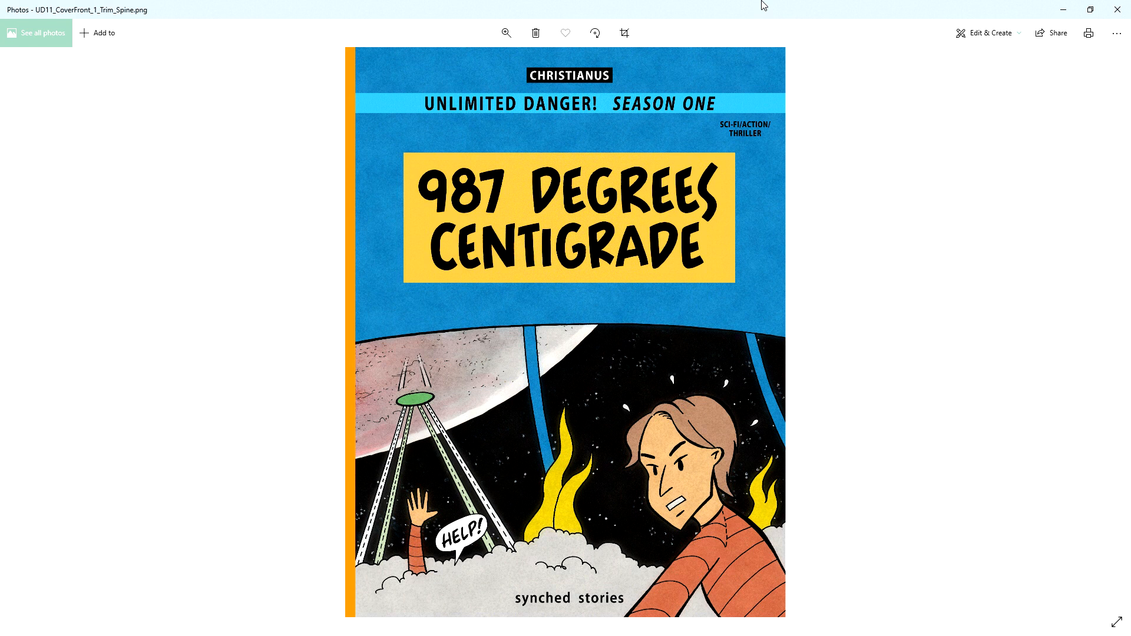
pyautogui.press('Left')
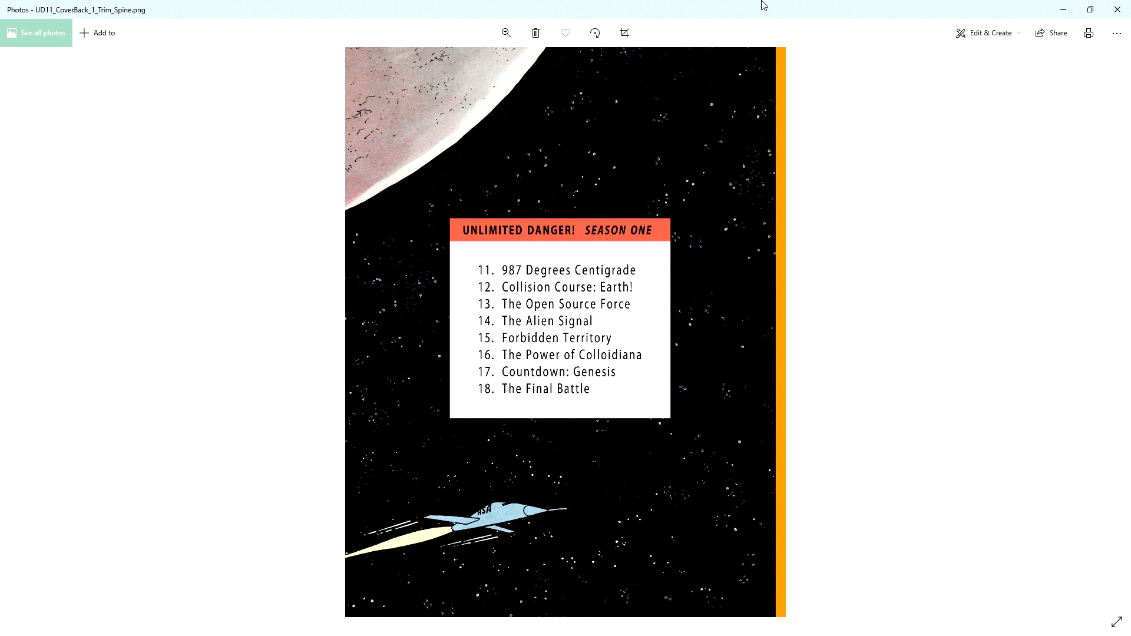
pyautogui.press('Right')
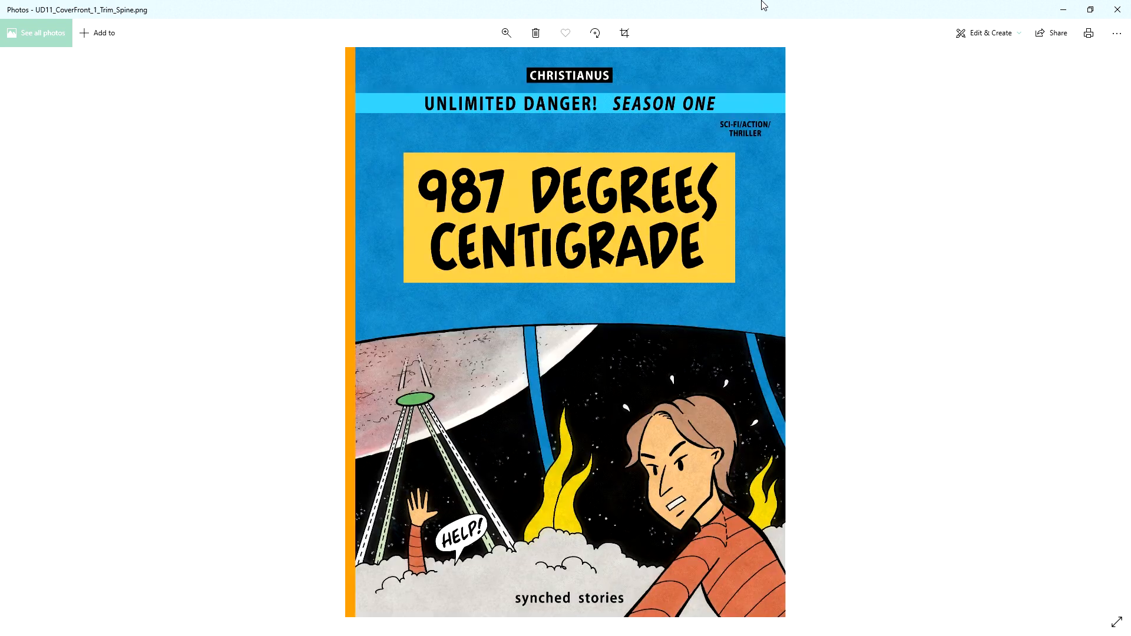